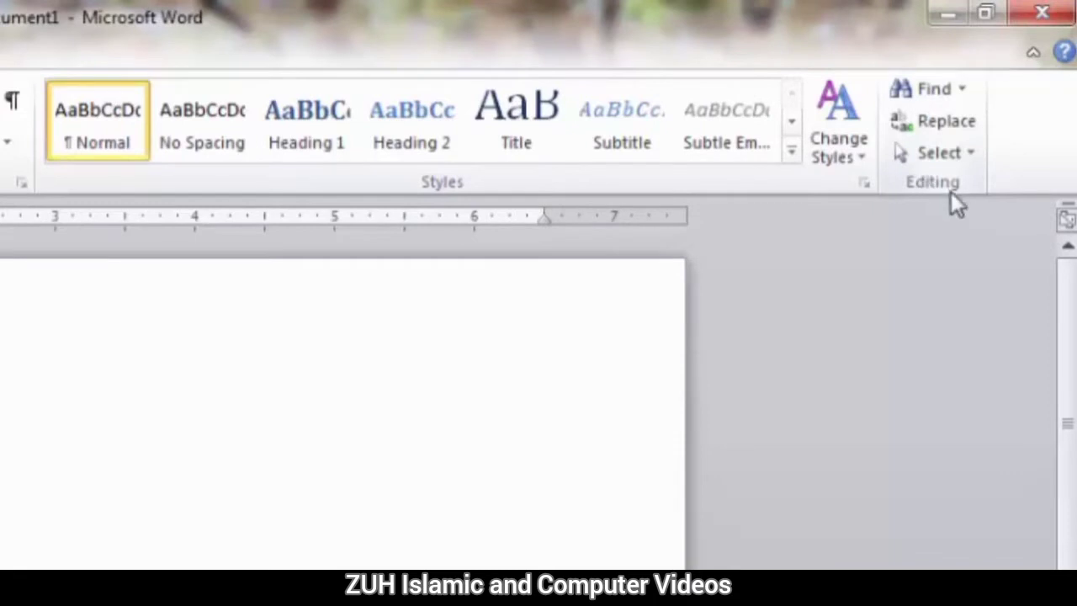
Fill the blank document with sample paragraphs using the =rand() function.
left_click(961, 89)
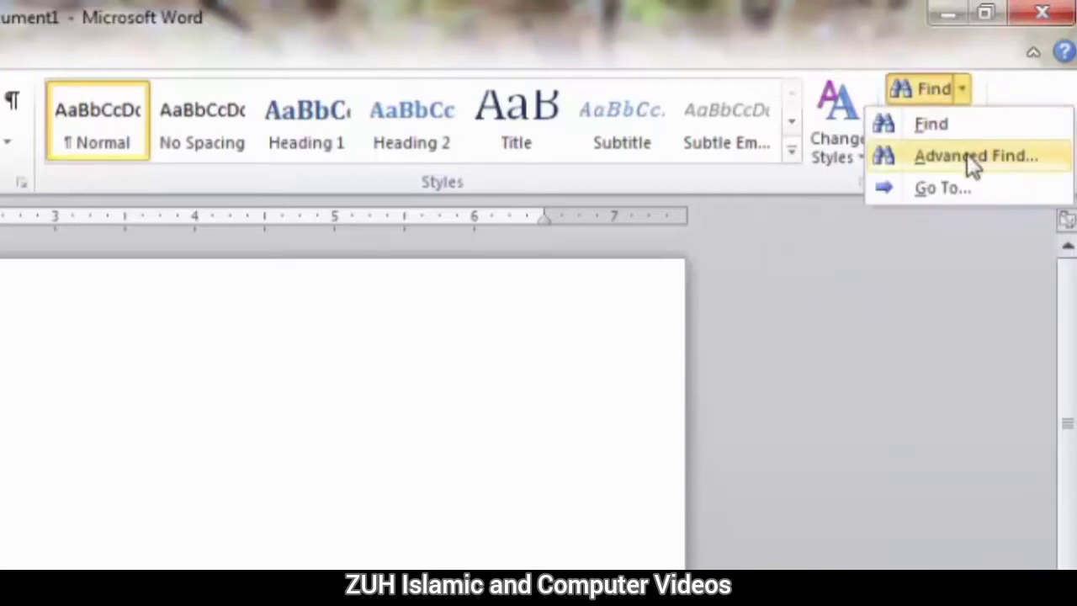
left_click(942, 252)
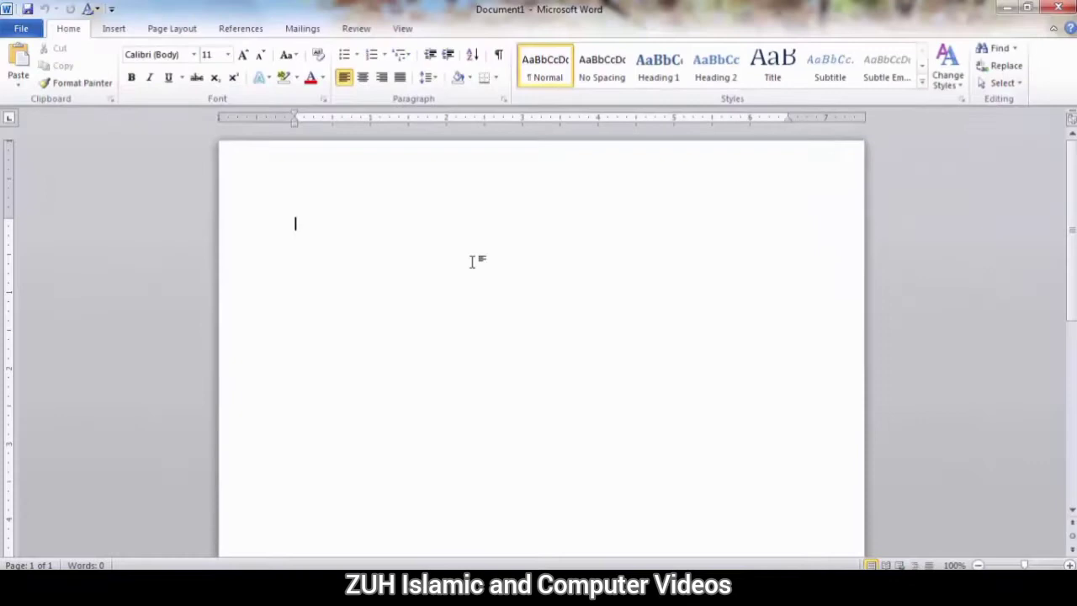
type("=rand()")
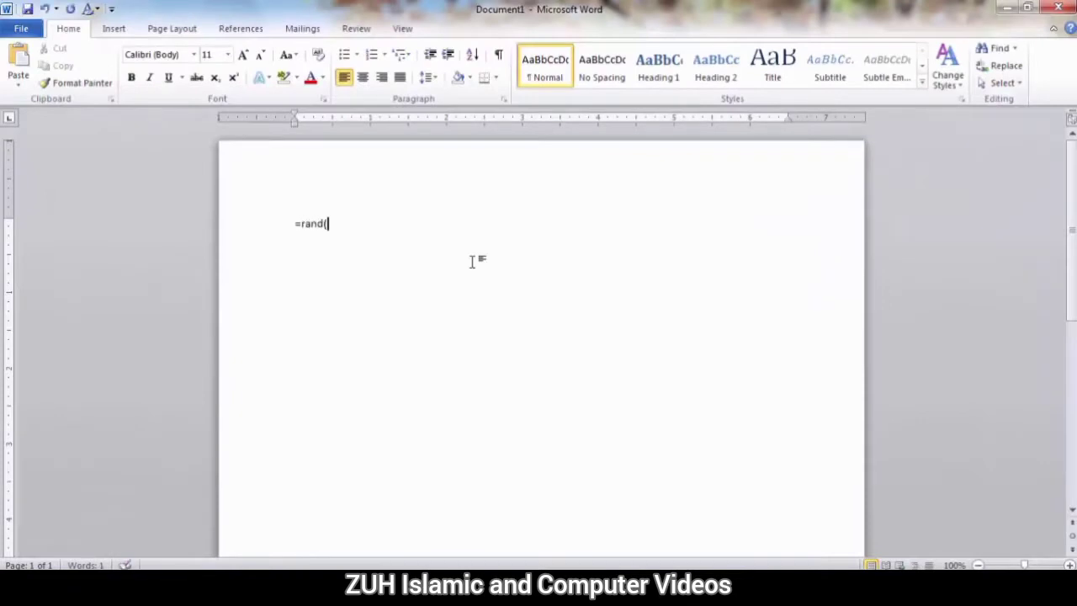
key("Return")
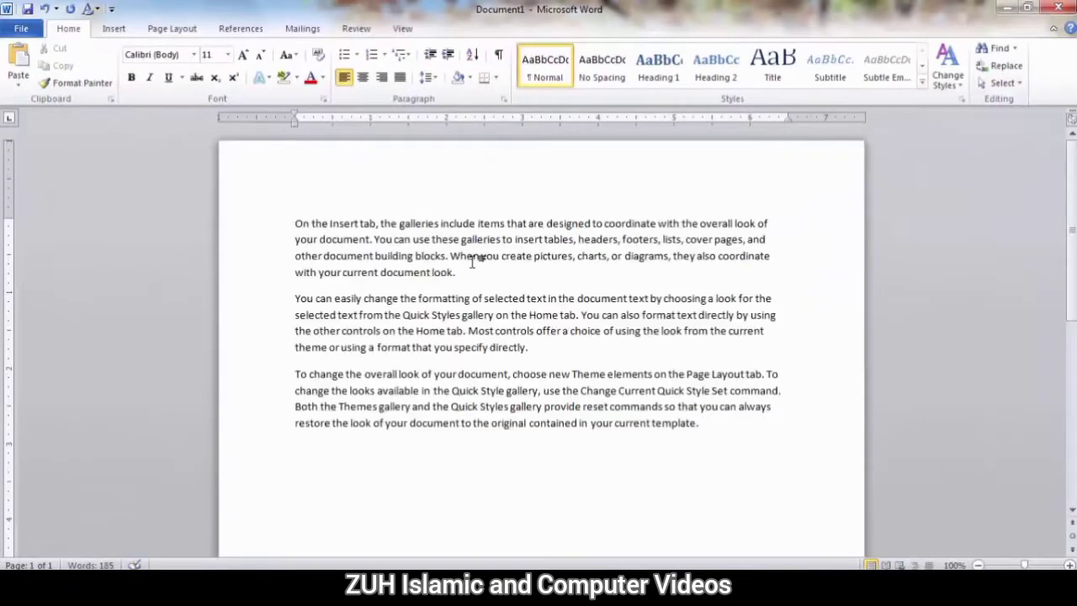
Open the Navigation pane for searching the document, then close and reopen it.
left_click(998, 51)
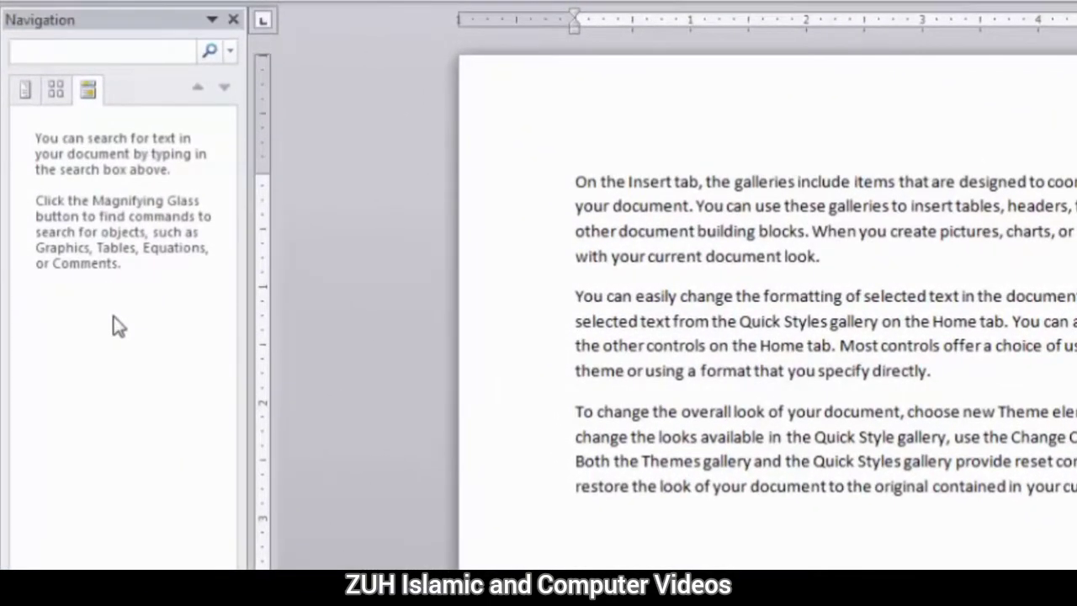
left_click(233, 19)
key("ctrl+f")
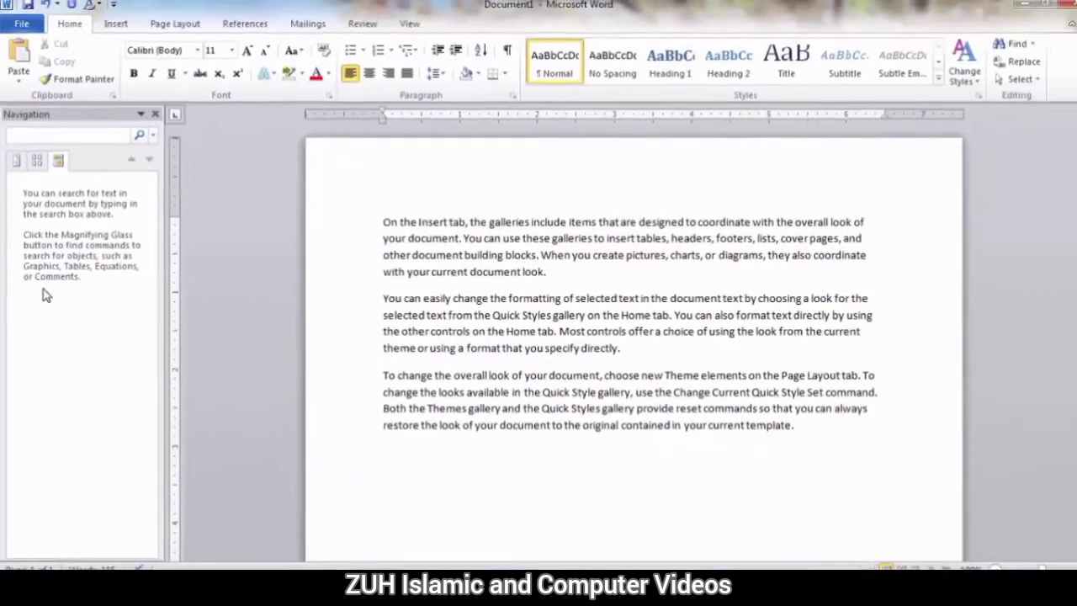
Toggle the Navigation pane's display off and on twice, leaving it shown, and return to the editing commands.
left_click(413, 24)
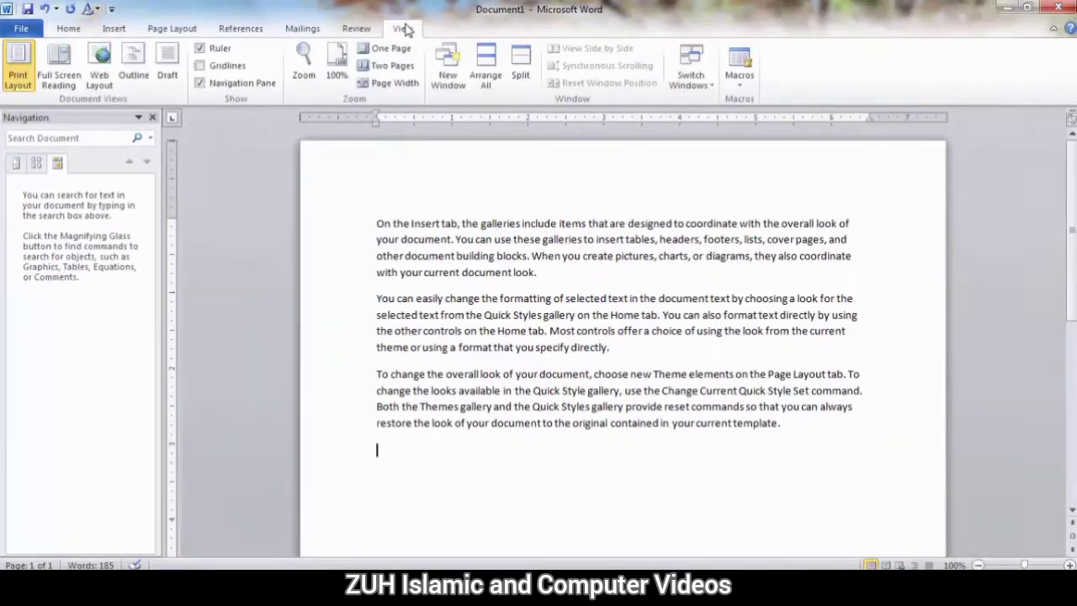
left_click(224, 88)
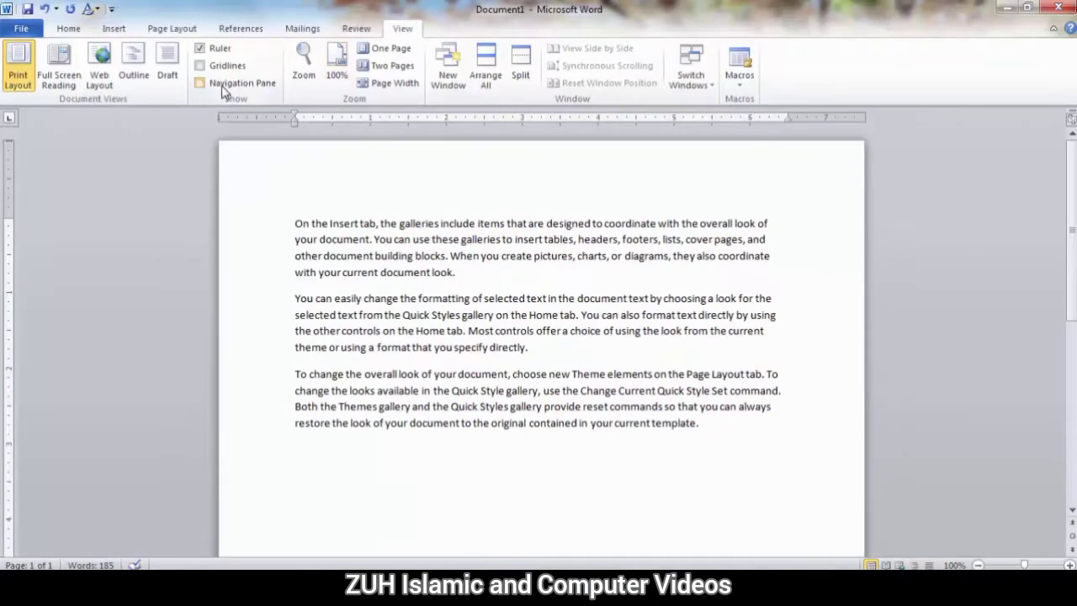
left_click(224, 88)
left_click(223, 88)
left_click(223, 88)
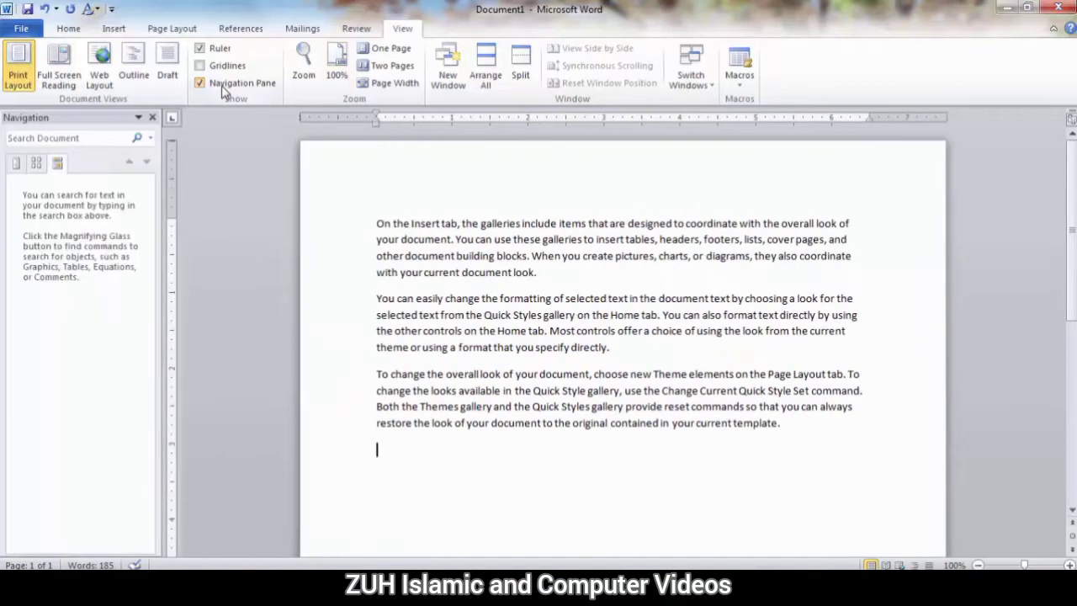
left_click(76, 31)
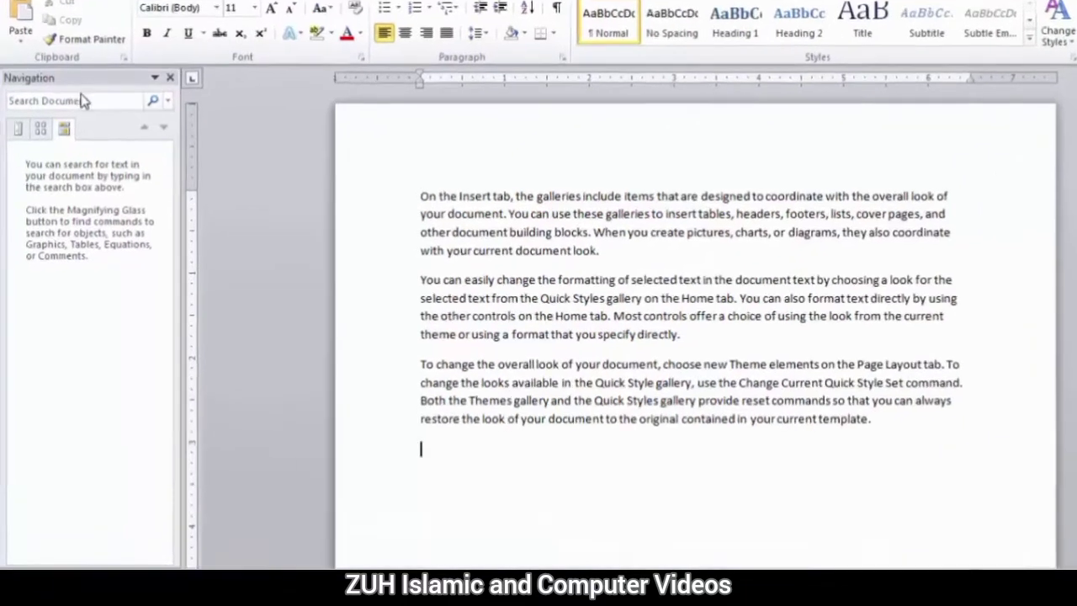
Search the document for "Home" and extend the search text to "Home tab".
left_click(74, 139)
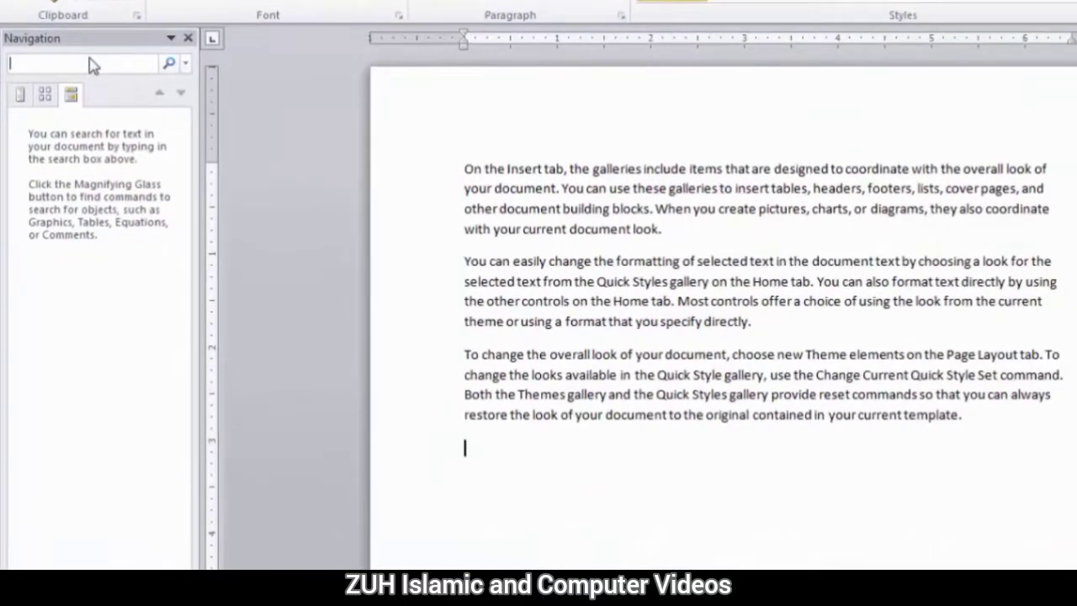
type("Home")
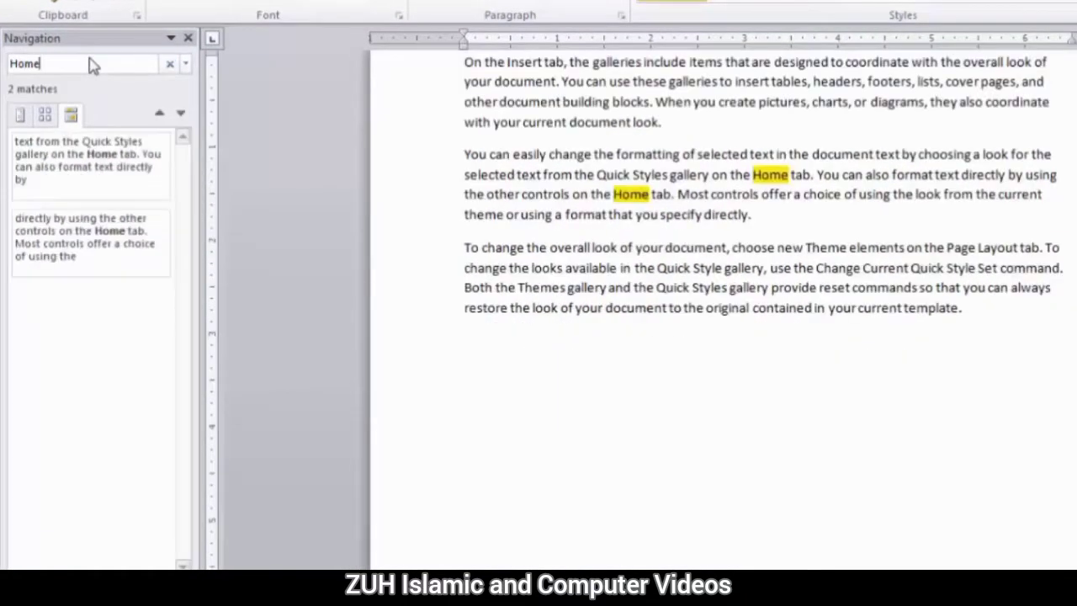
type(" tab")
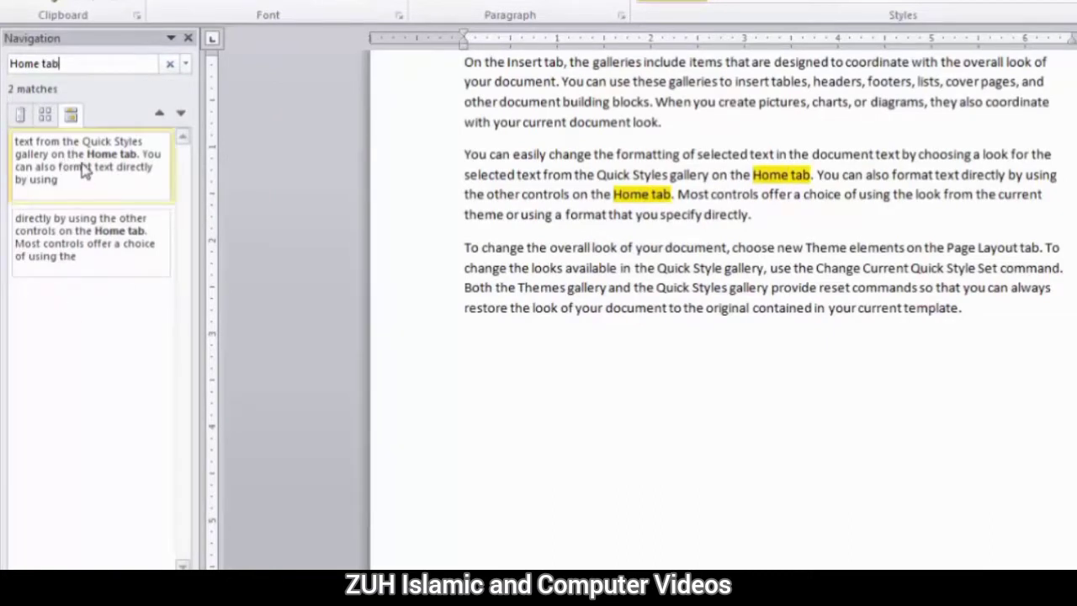
Clear the search text and search the document for "you".
key("BackSpace")
key("BackSpace")
key("BackSpace")
key("BackSpace")
key("BackSpace")
key("BackSpace")
key("BackSpace")
key("BackSpace")
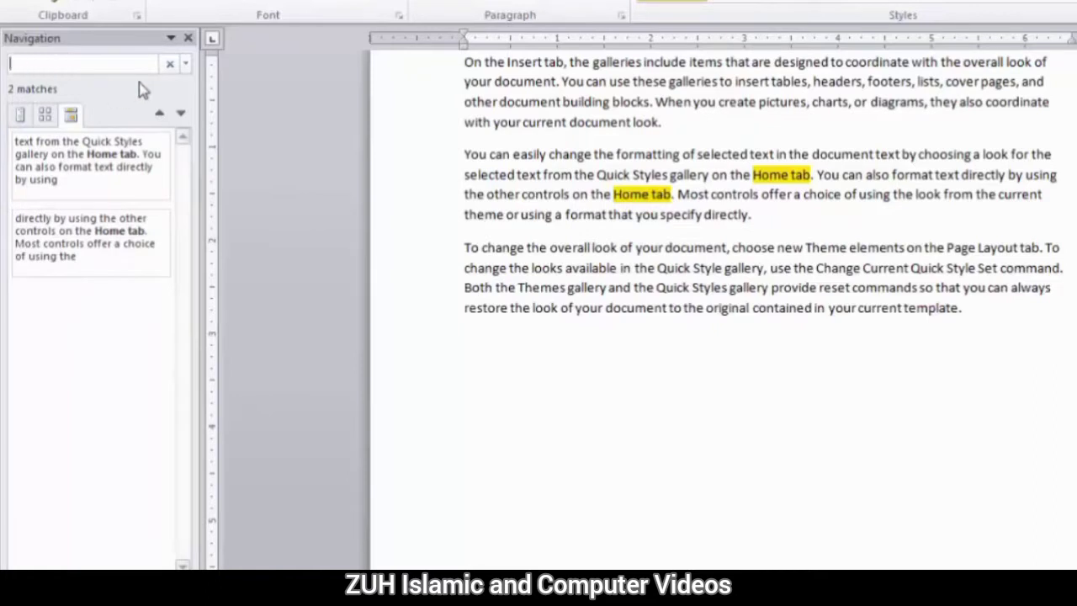
type("you")
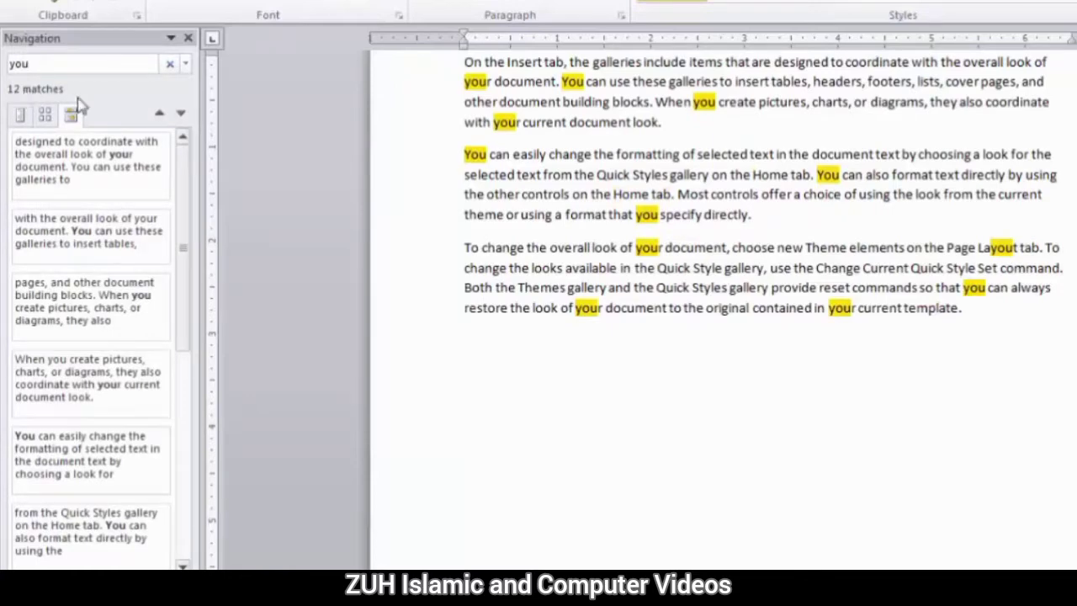
Jump to several of the listed matches for "you" in the first and third paragraphs.
left_click(103, 164)
left_click(116, 284)
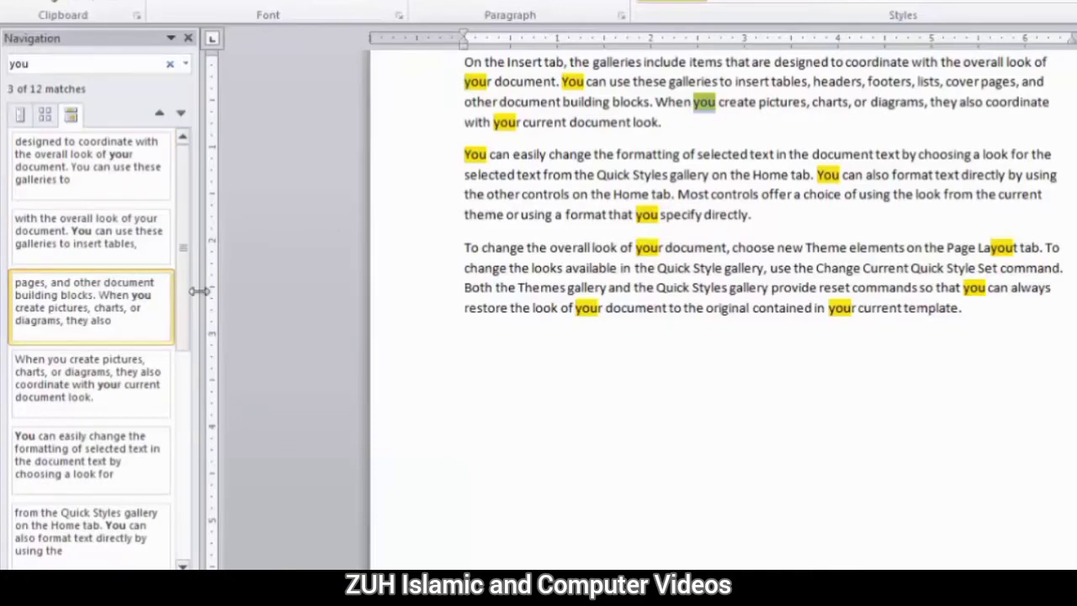
left_click_drag(183, 335, 182, 547)
left_click(109, 437)
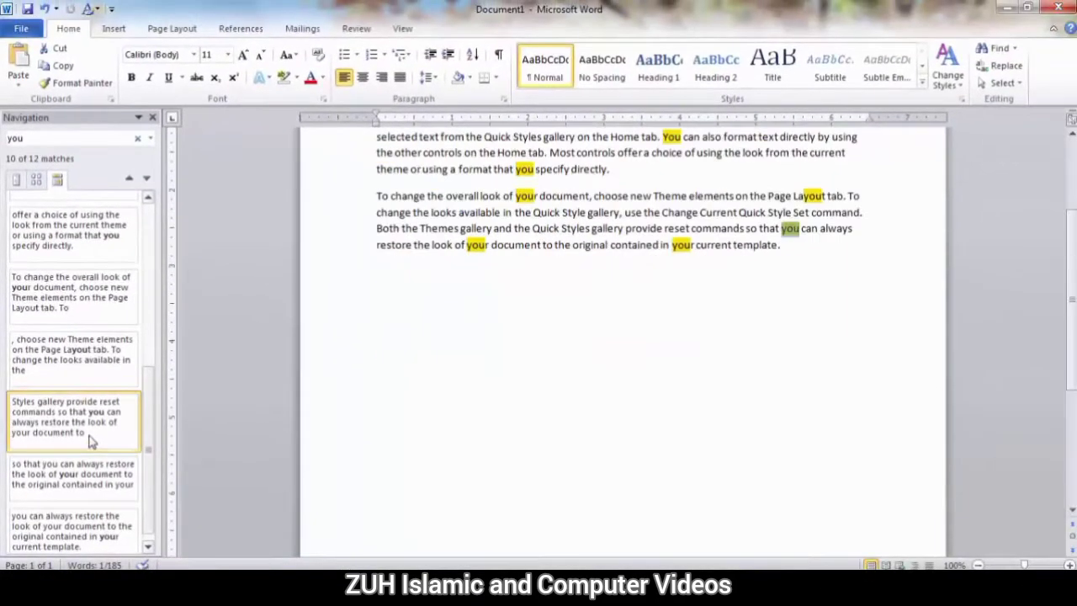
left_click(96, 500)
left_click(84, 353)
left_click(86, 300)
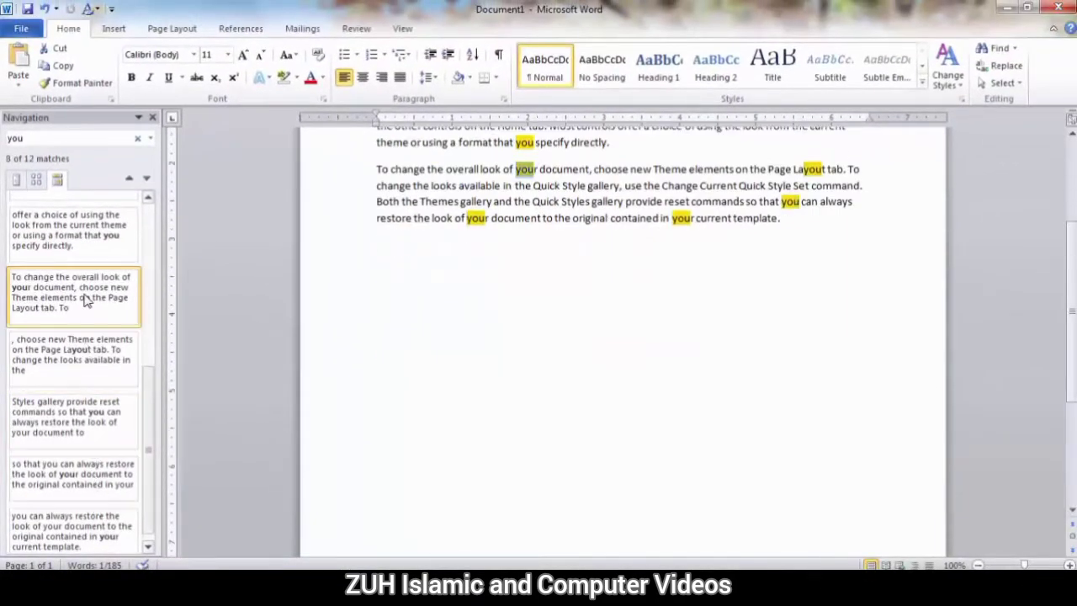
Turn off the Highlight all option in Find Options, moving the dialog clear of the text, and accept the change.
left_click(153, 142)
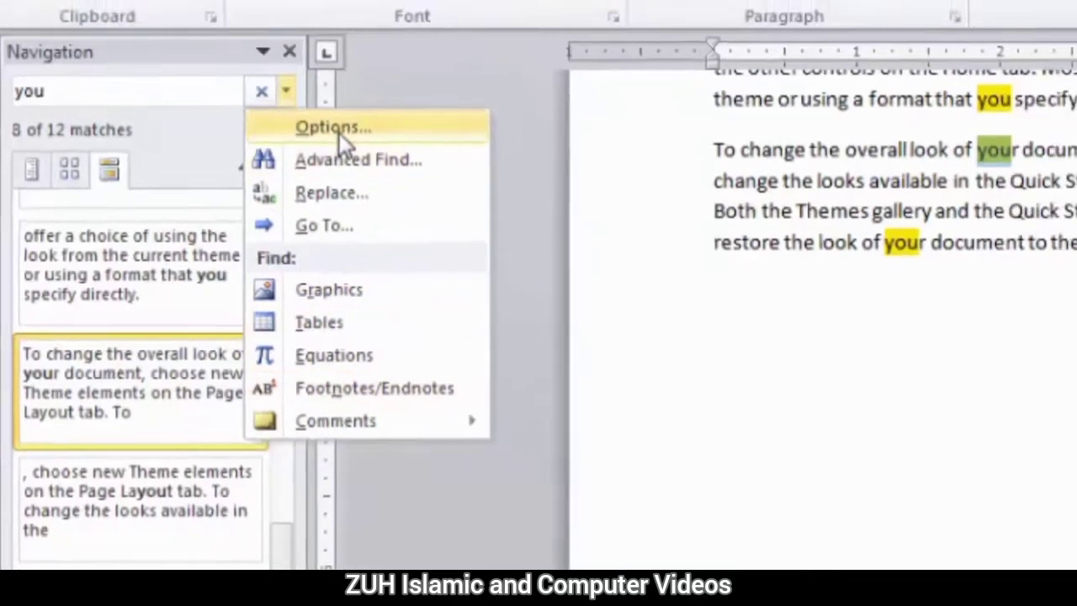
left_click(371, 112)
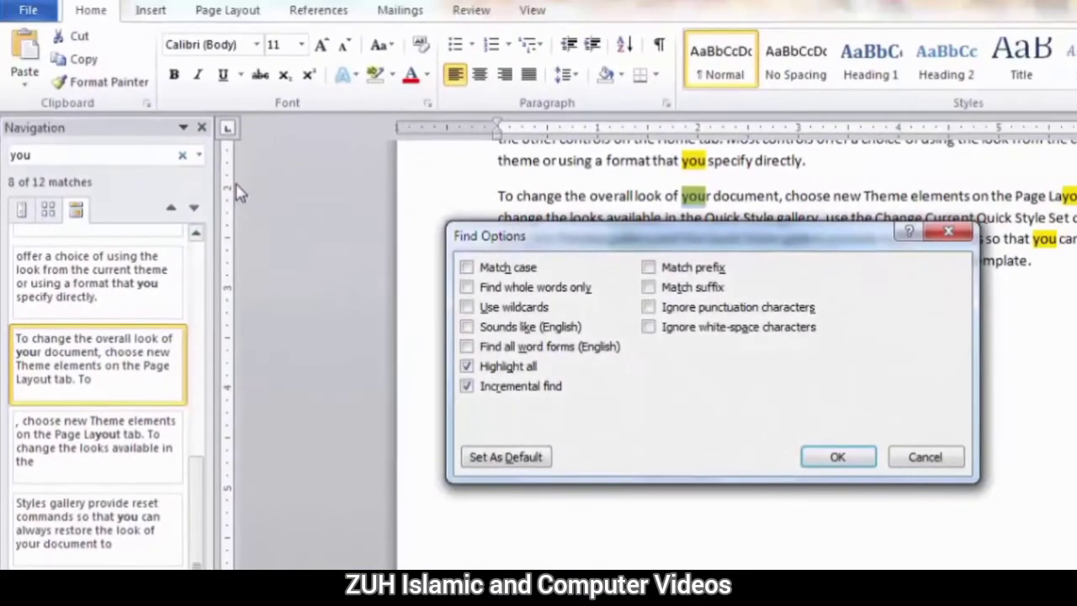
left_click_drag(511, 239, 496, 212)
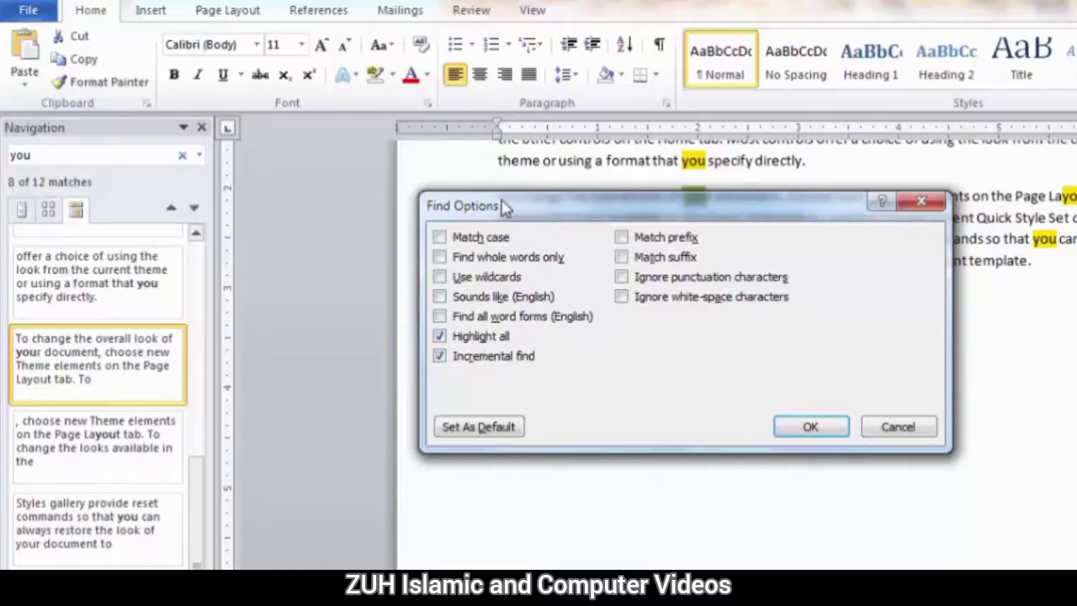
left_click_drag(505, 205, 631, 321)
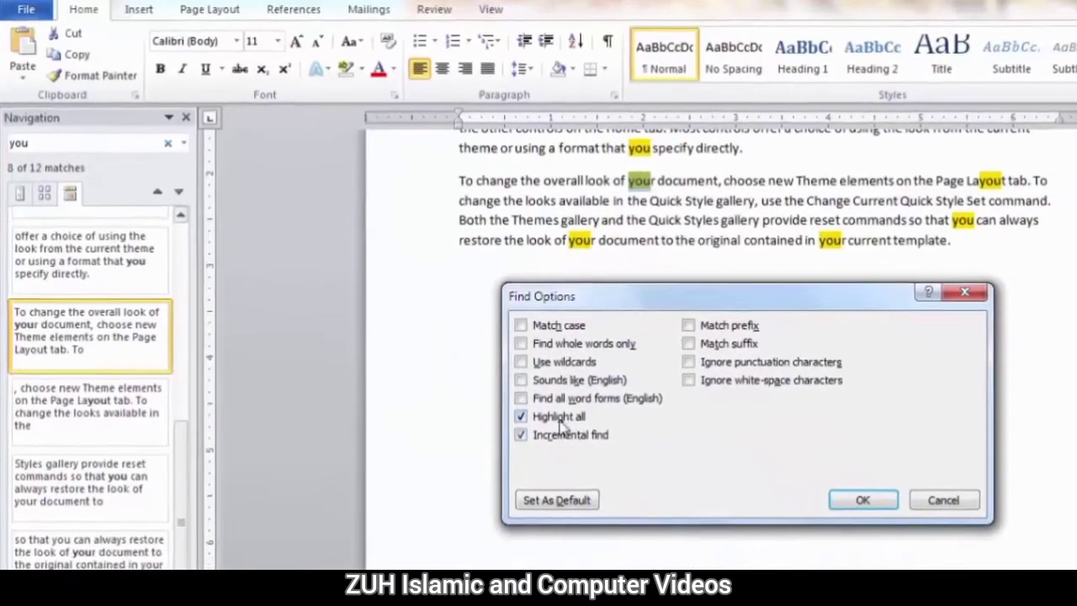
left_click(589, 453)
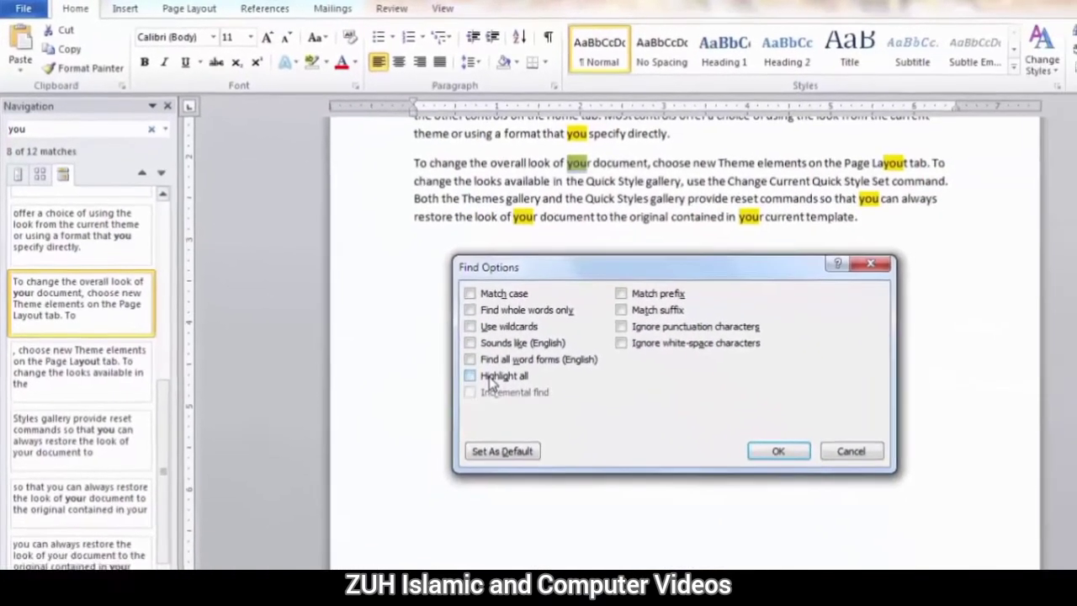
left_click(767, 445)
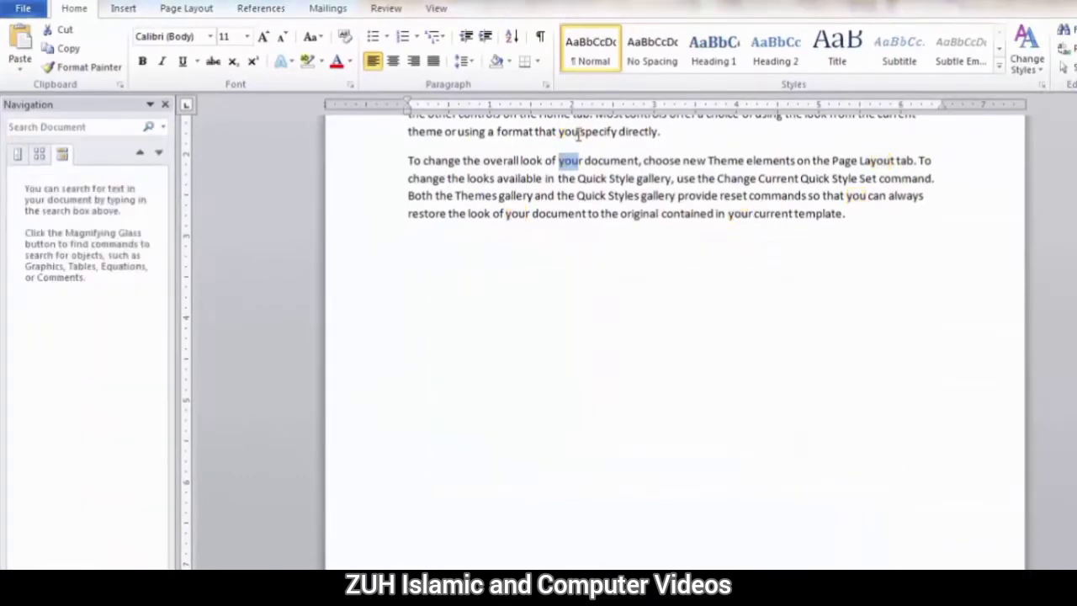
Search for "you" again and step backward and forward through the matches.
left_click(159, 156)
left_click(120, 130)
type("you")
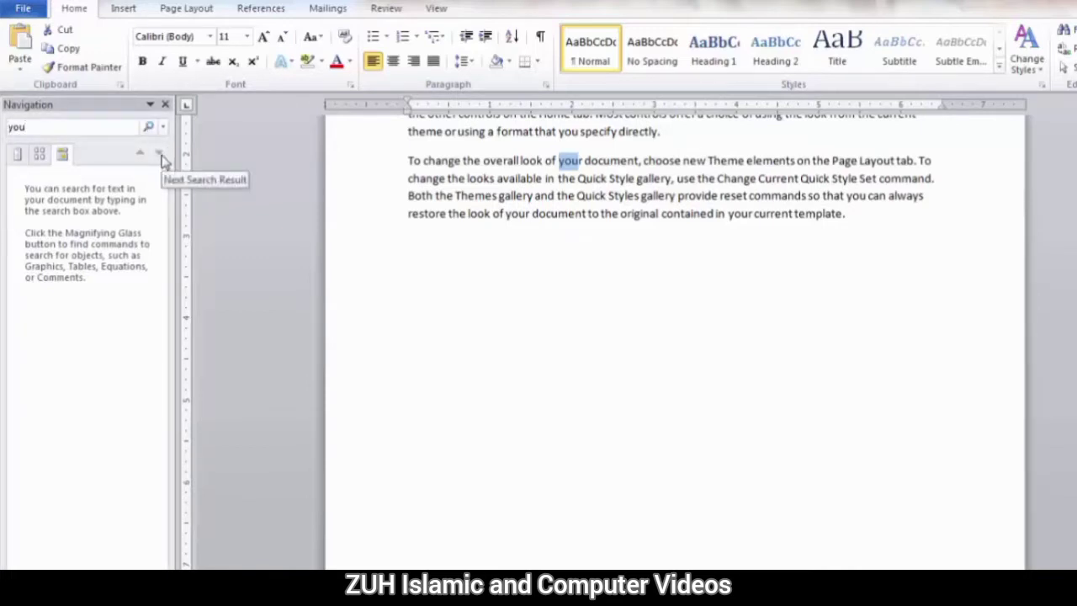
left_click(140, 173)
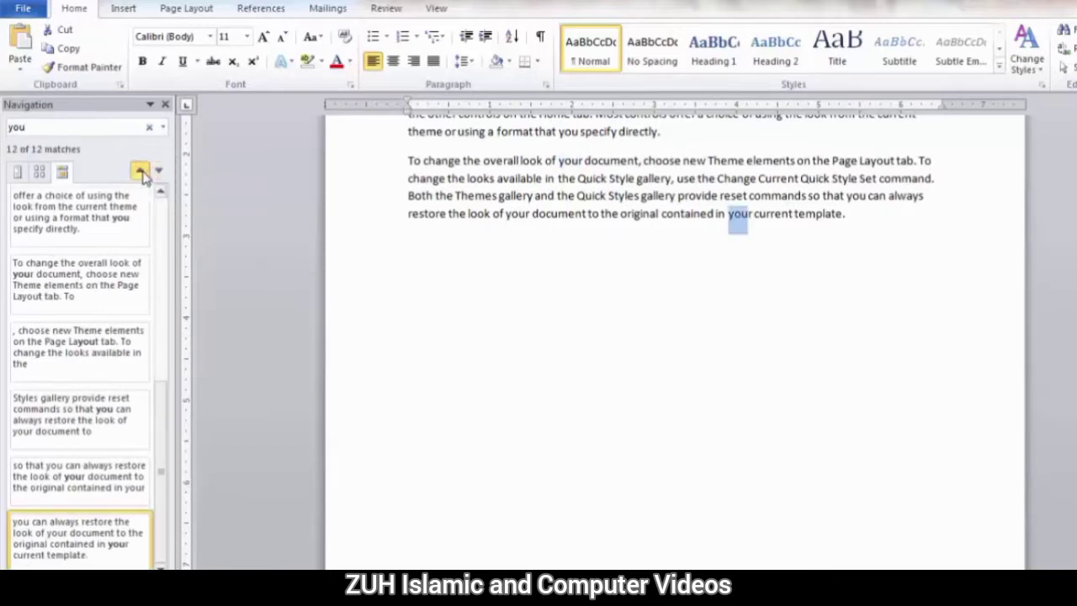
left_click(140, 172)
left_click(140, 172)
left_click(141, 172)
left_click(141, 173)
left_click(158, 172)
left_click(158, 173)
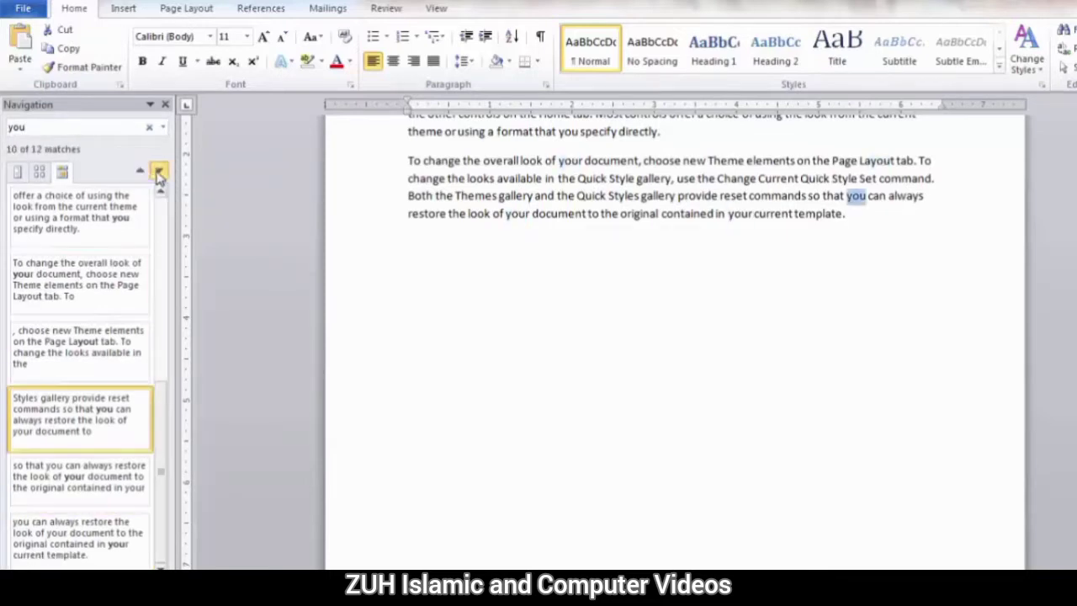
left_click(158, 172)
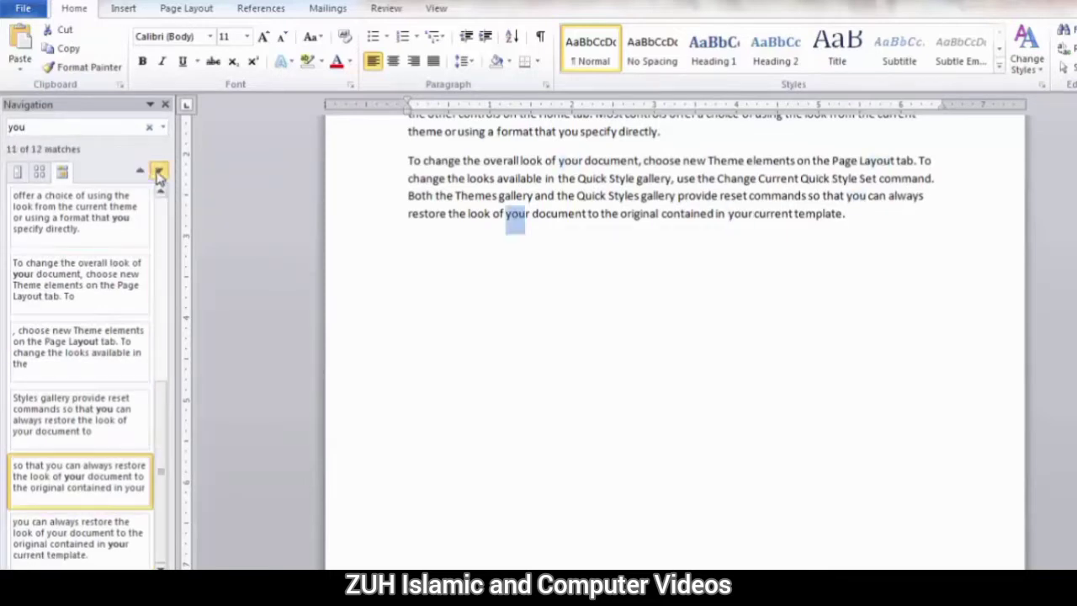
Turn on the Highlight all option in Find Options and search the document for "your".
left_click(162, 128)
left_click(184, 149)
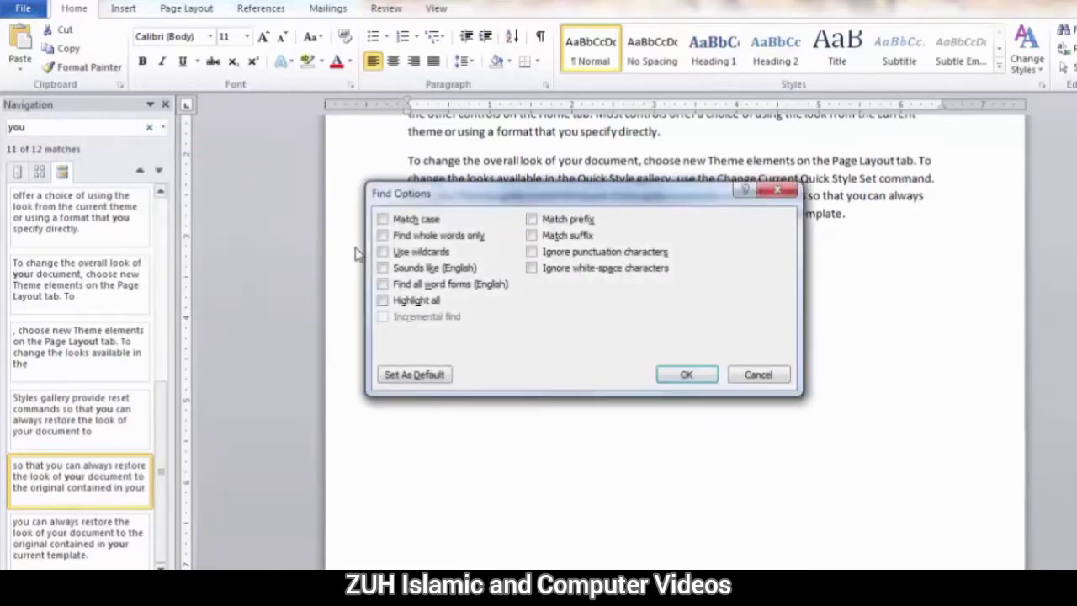
left_click(400, 302)
left_click(678, 376)
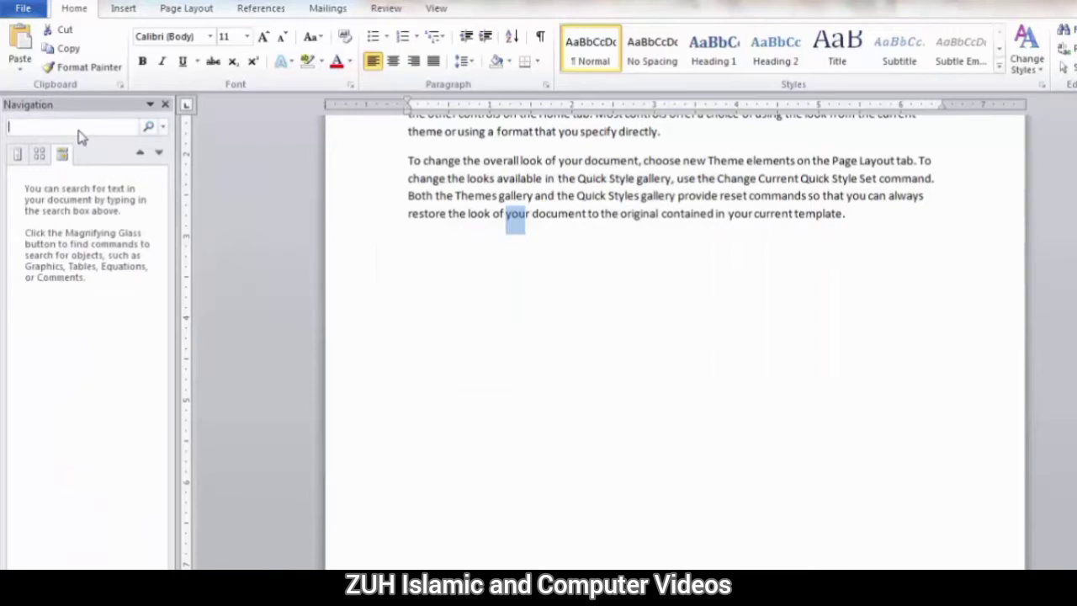
type("your")
key("Return")
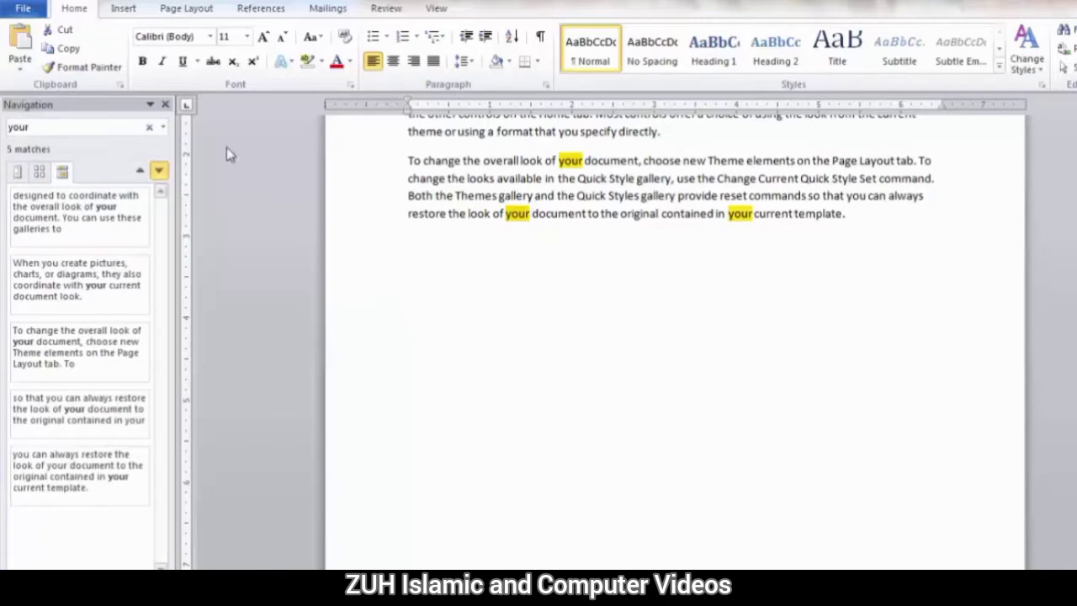
Turn on the Incremental find option in Find Options, accept it, and place the cursor back in the document.
left_click(162, 127)
left_click(174, 145)
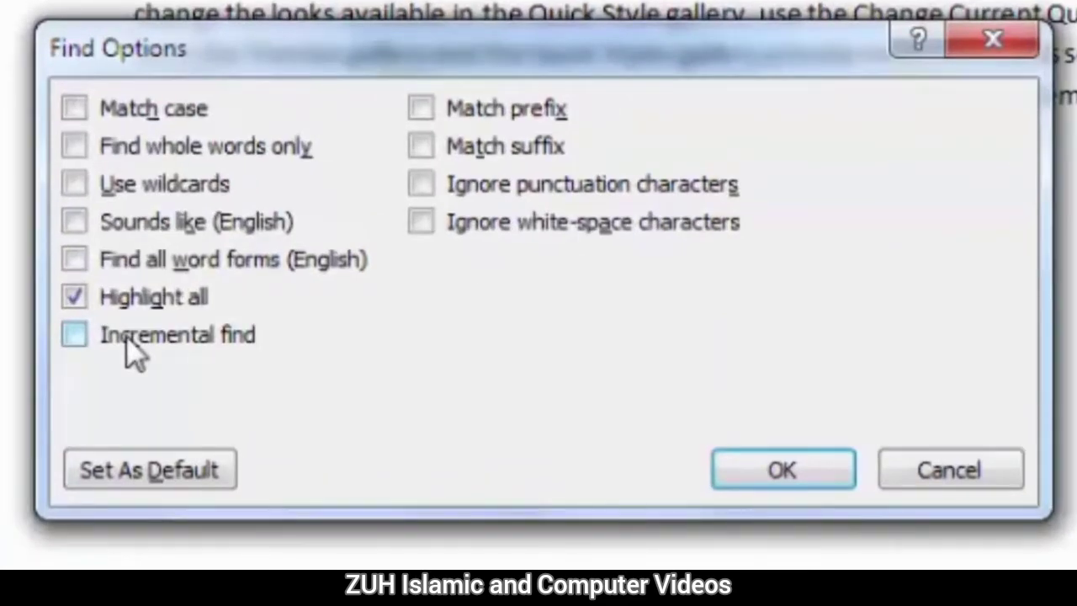
left_click(127, 340)
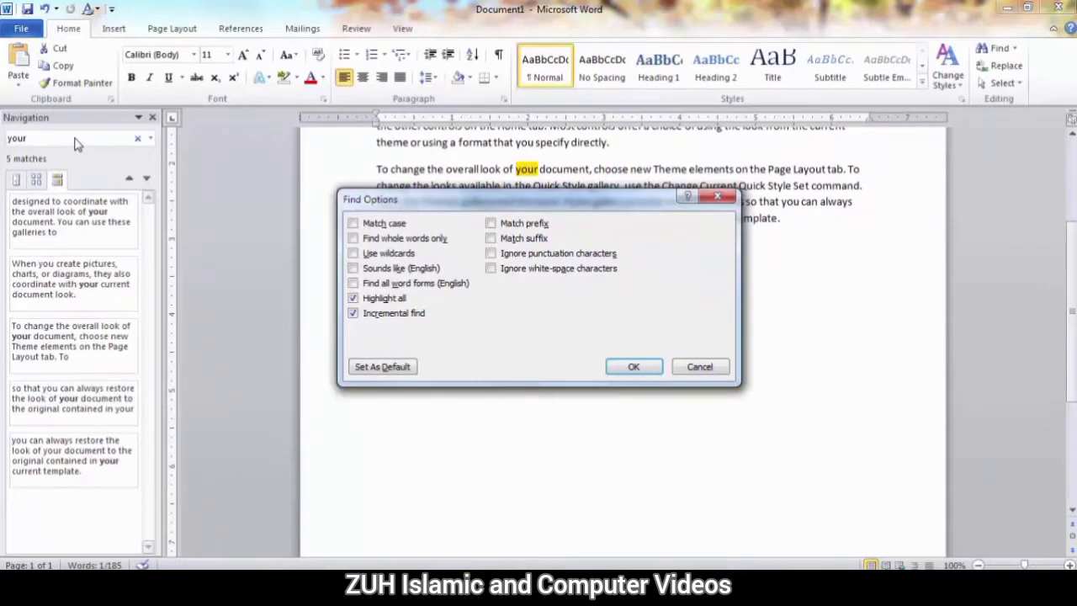
left_click(379, 317)
left_click(376, 313)
left_click(633, 364)
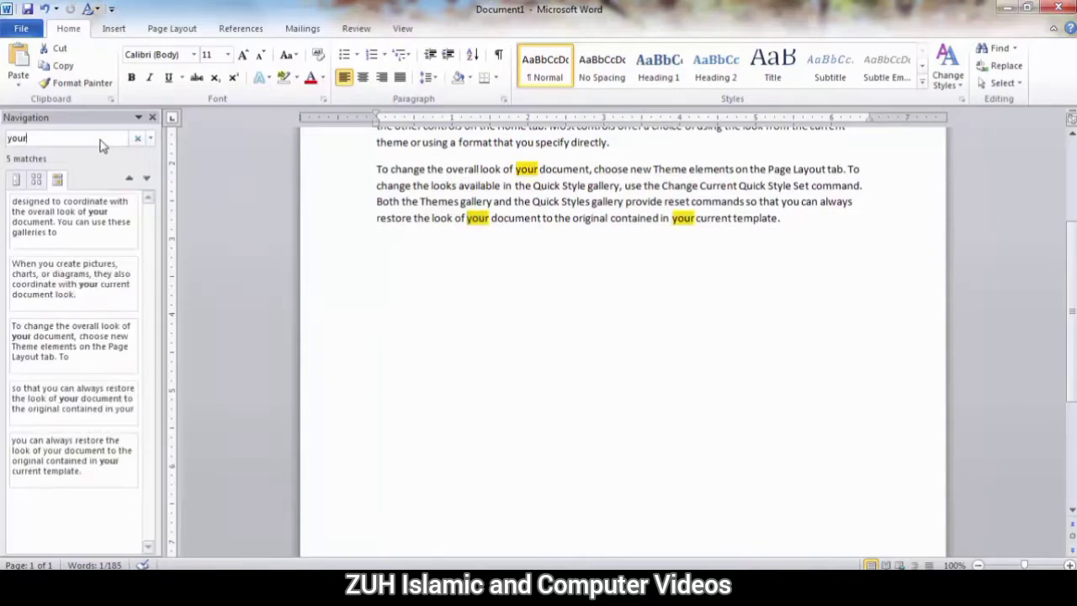
left_click(594, 305)
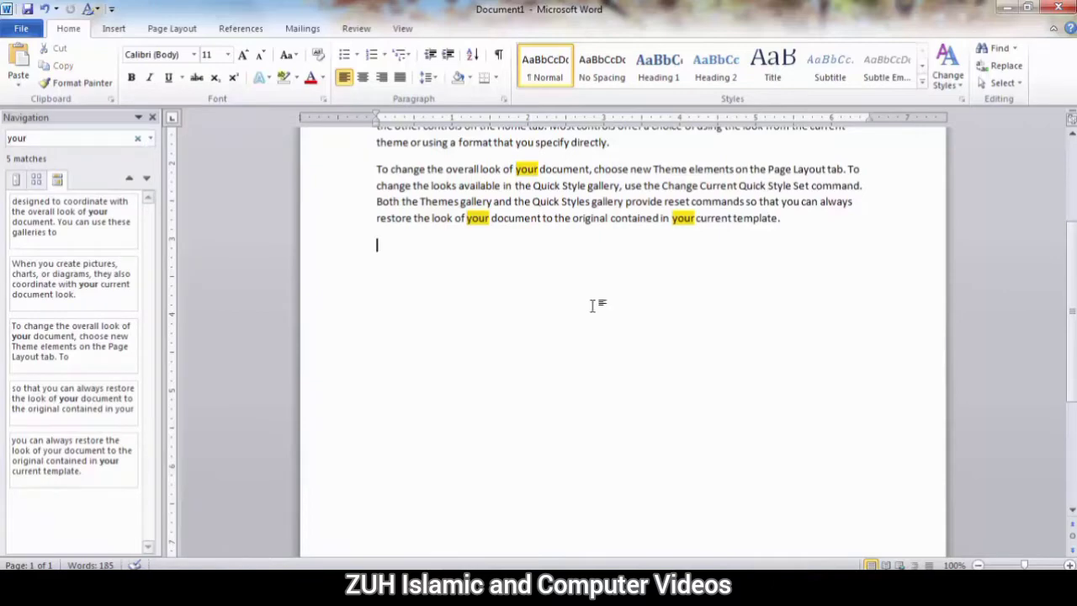
Turn off the Incremental find option in Find Options, leaving Highlight all on, and accept the change.
scroll(598, 304, "up", 4)
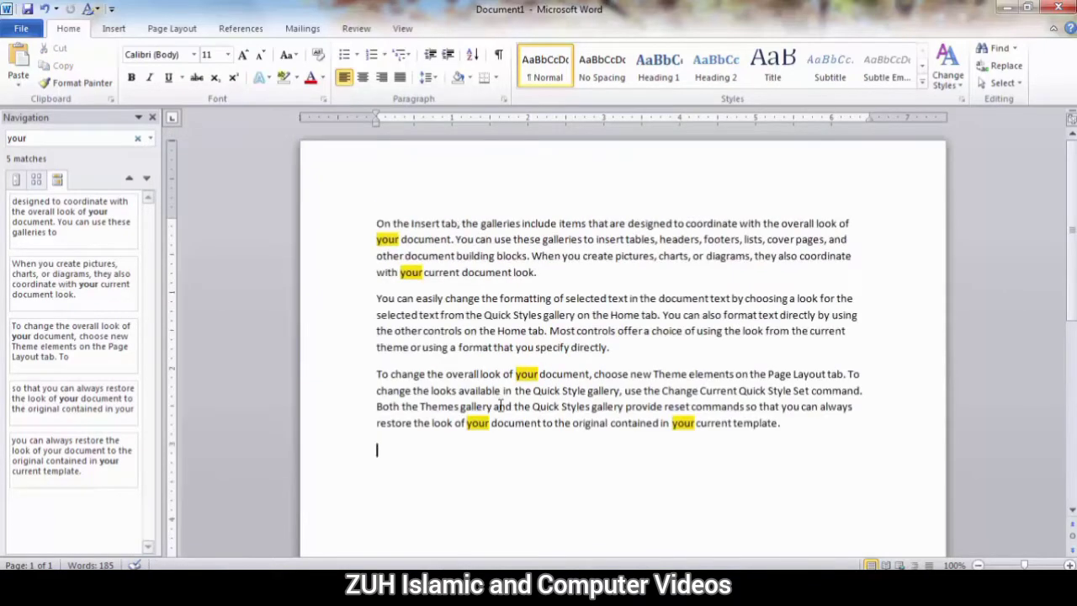
left_click(150, 138)
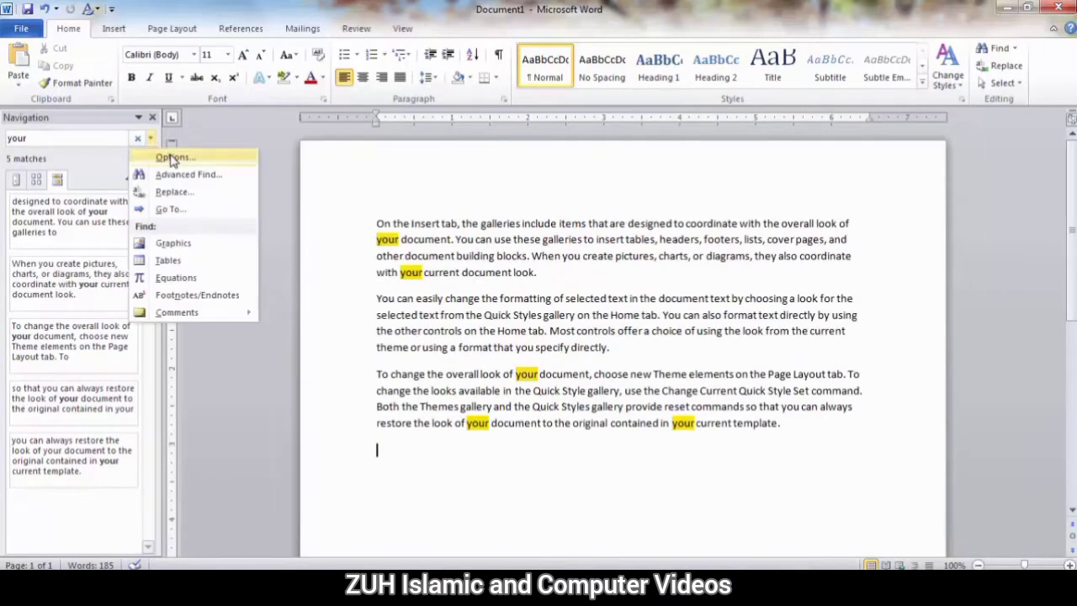
left_click(171, 158)
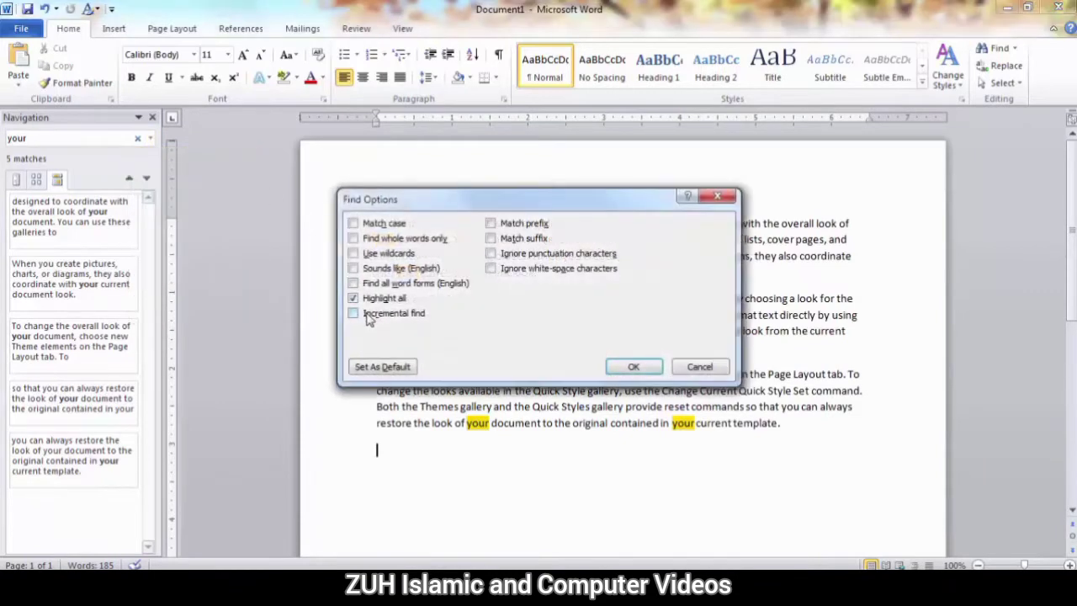
left_click(630, 368)
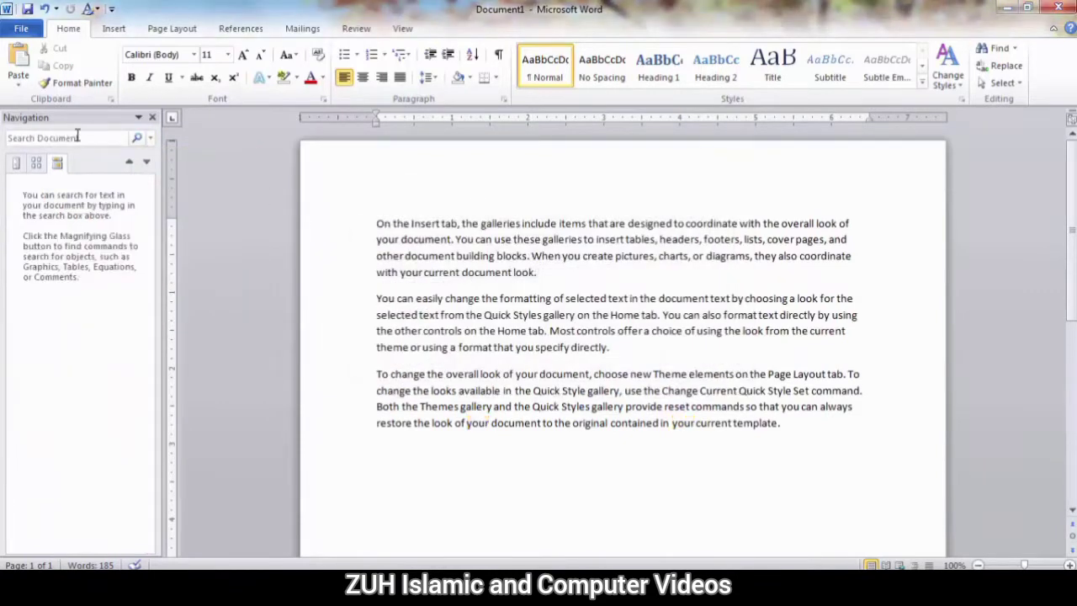
Search the document for "your" in the Navigation pane.
left_click(77, 137)
type("your")
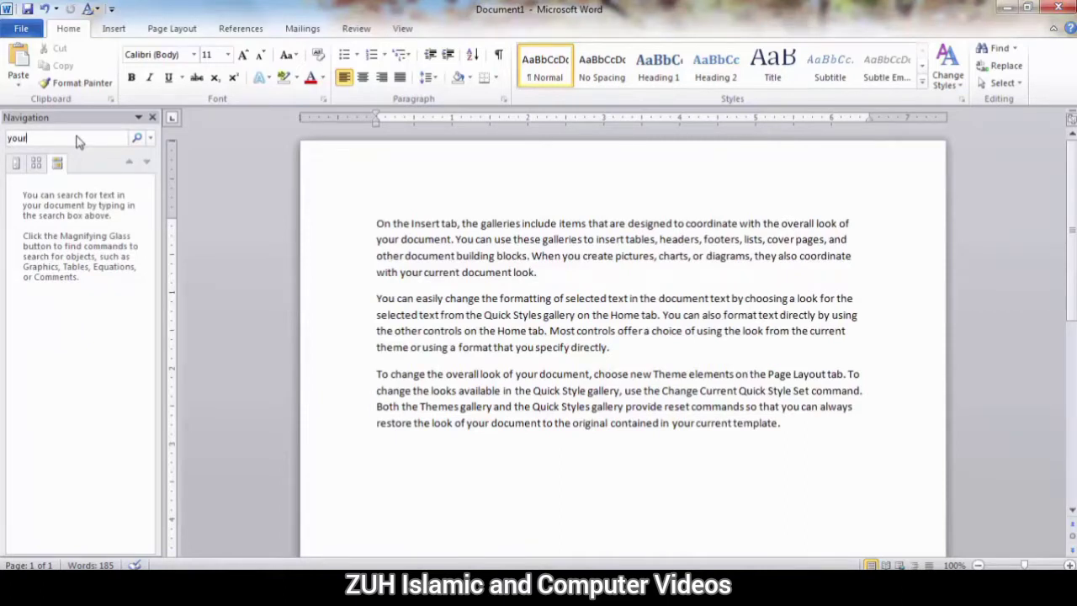
key("Return")
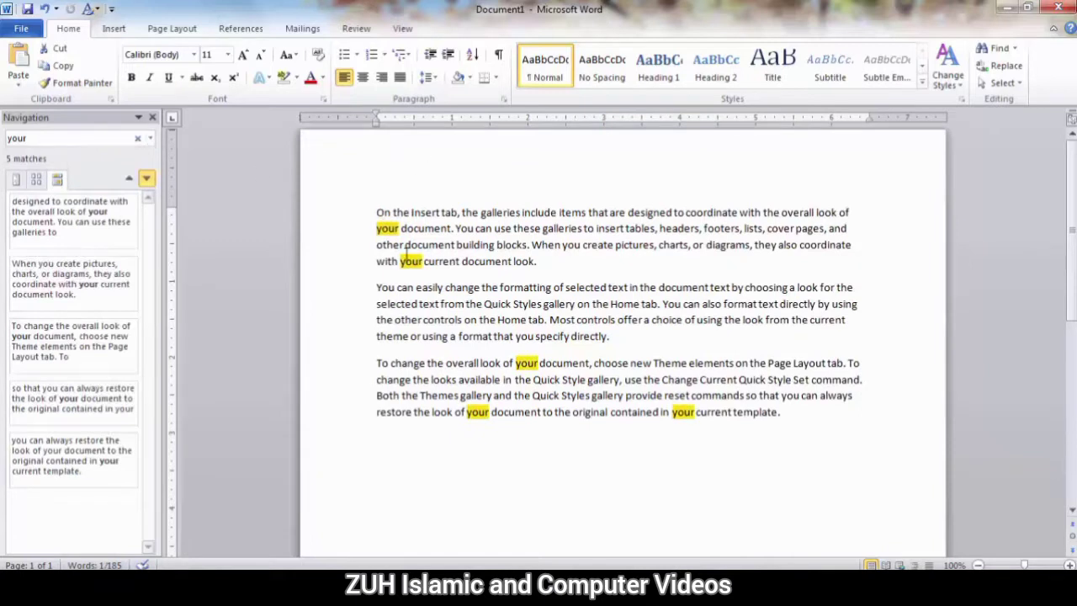
View the search results as page thumbnails and by headings, and close the Navigation pane.
left_click(37, 182)
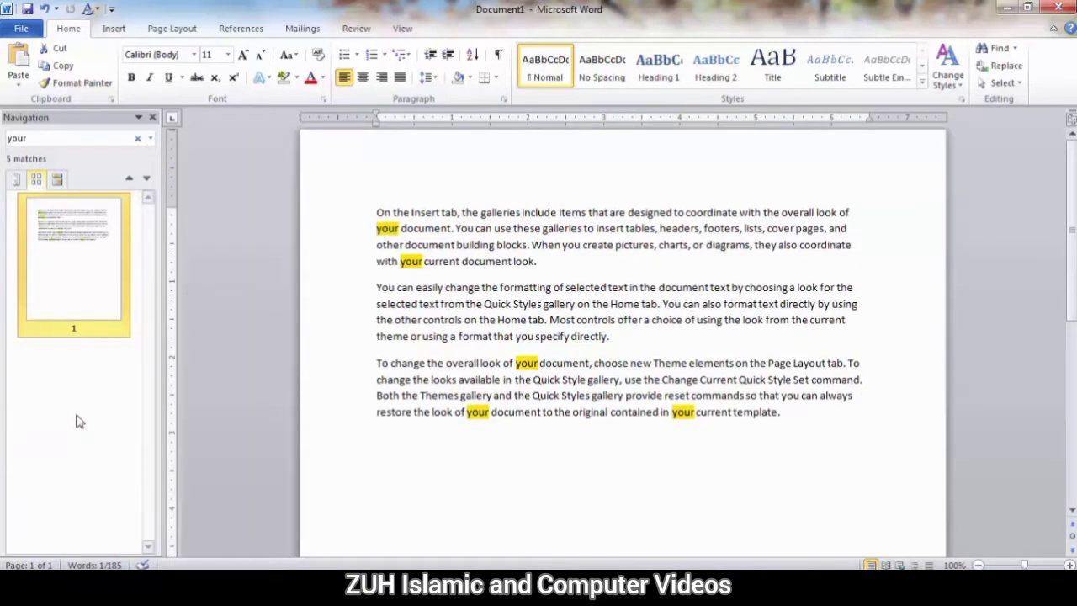
left_click(16, 180)
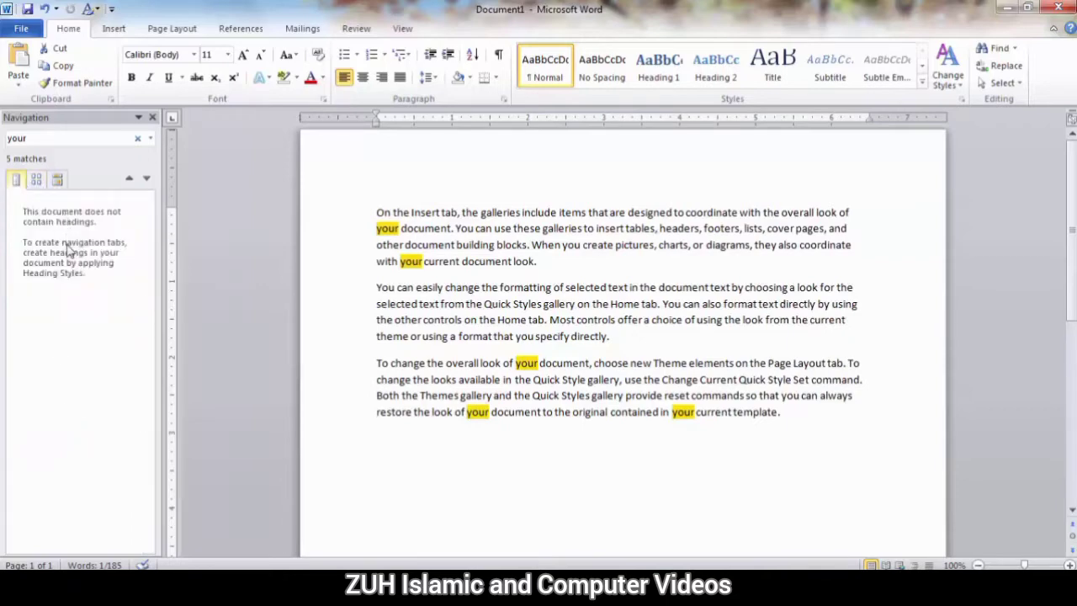
left_click(152, 119)
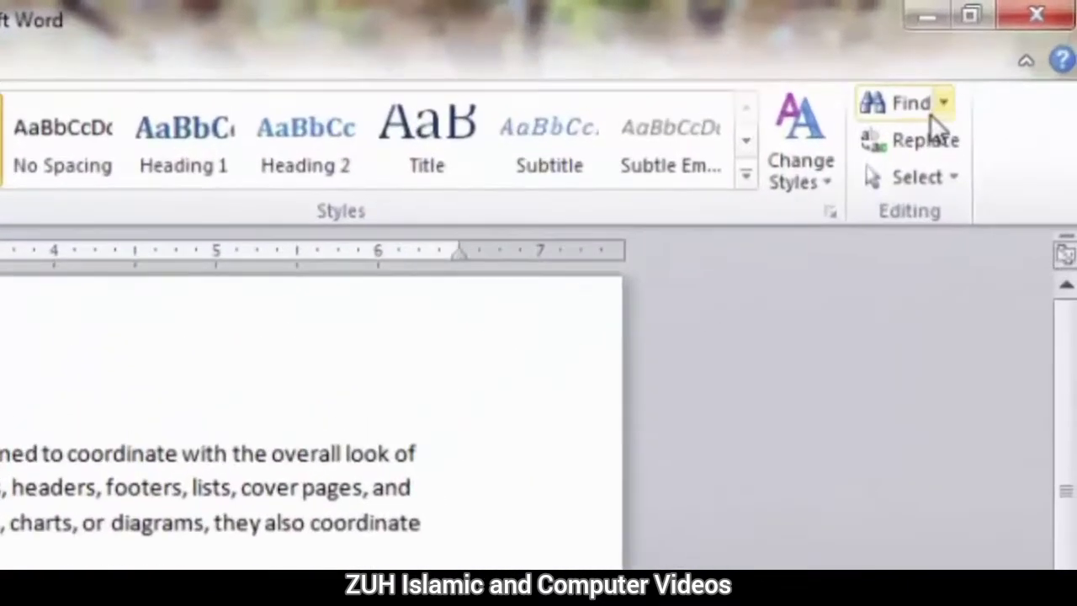
Look at the Advanced Find dialog and the Replace dialog, closing each without searching or replacing anything.
left_click(1014, 48)
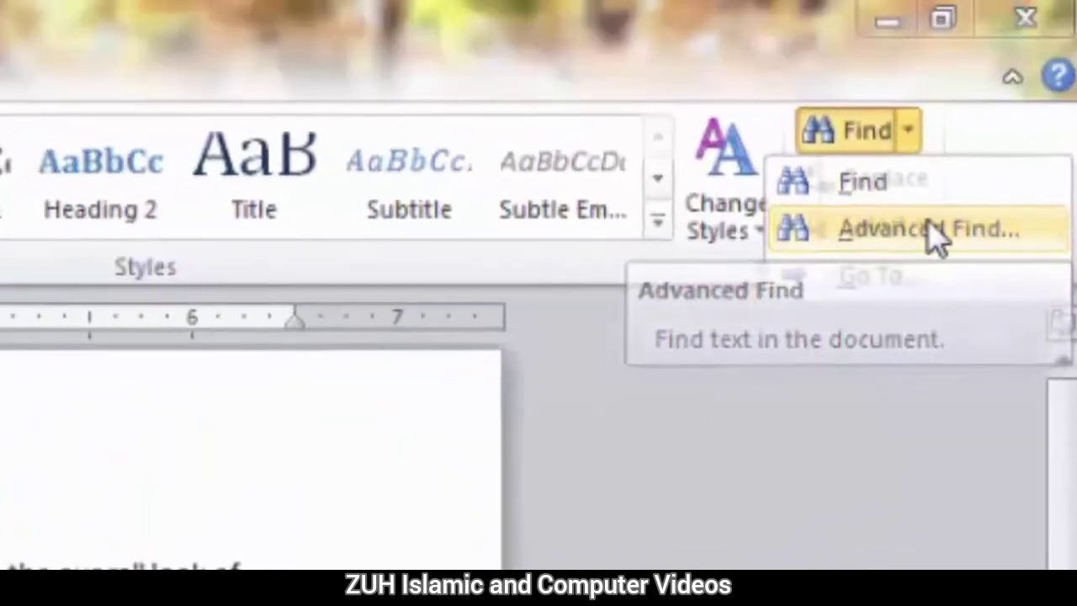
left_click(913, 270)
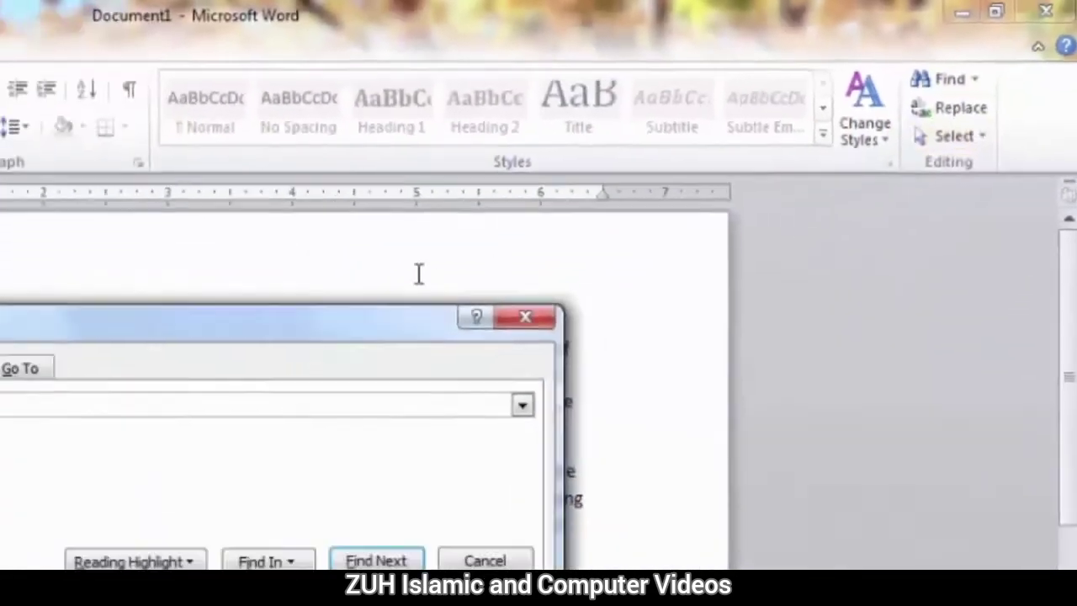
left_click_drag(672, 193, 651, 174)
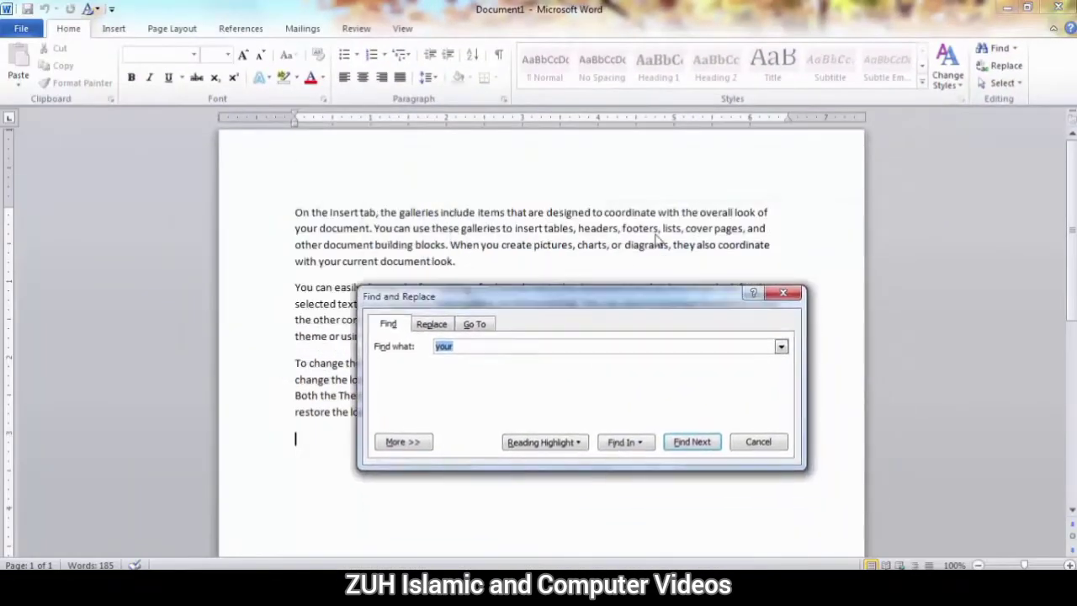
left_click_drag(613, 301, 684, 287)
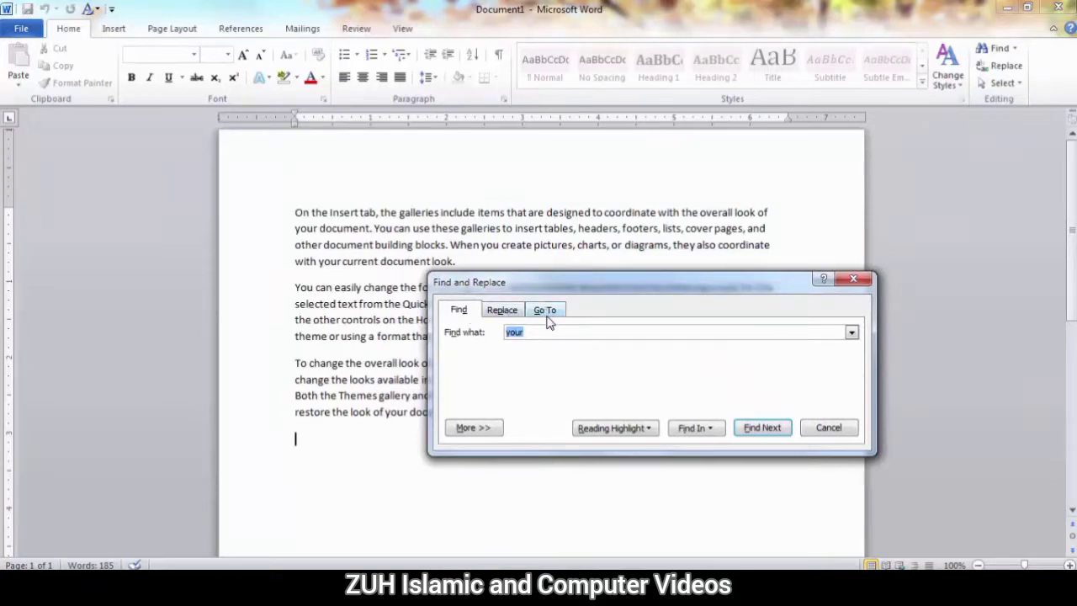
left_click(853, 278)
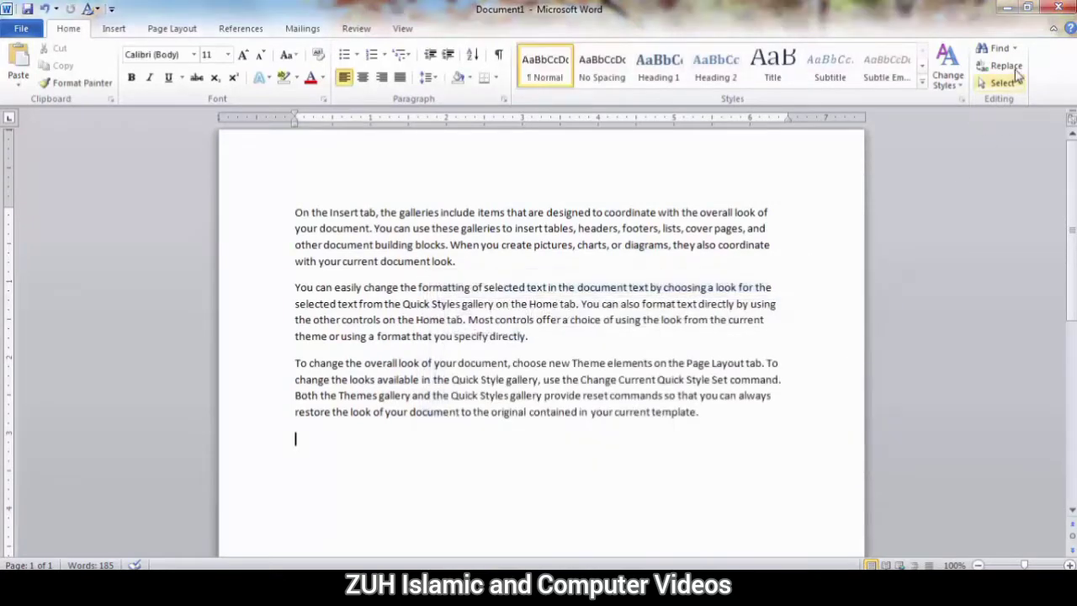
left_click(1001, 65)
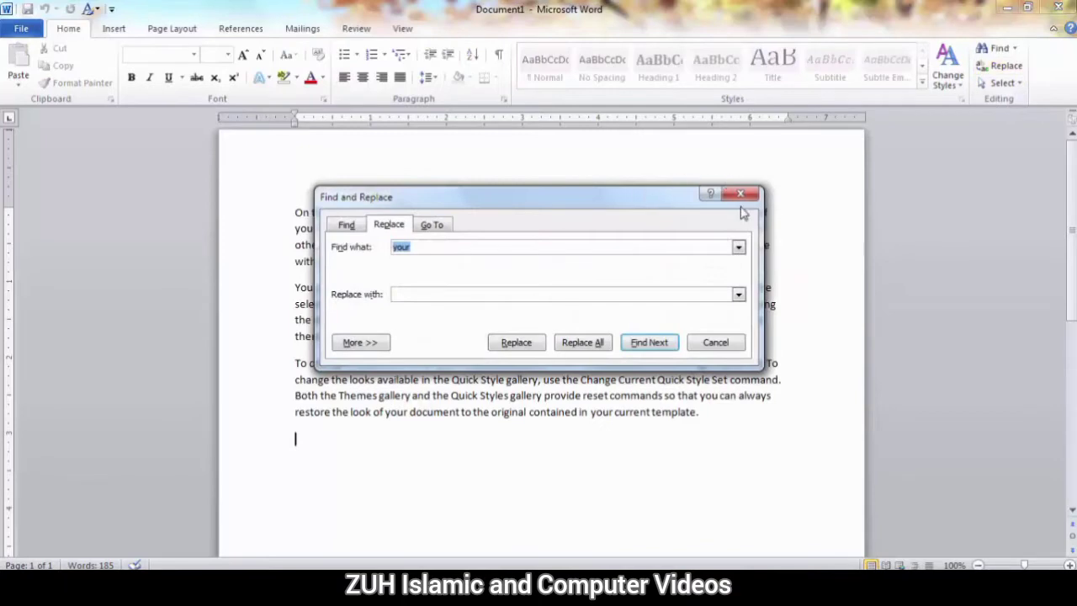
left_click(741, 194)
Open the Go To dialog, switch it to Find and enter "the" as the search text.
left_click(1014, 49)
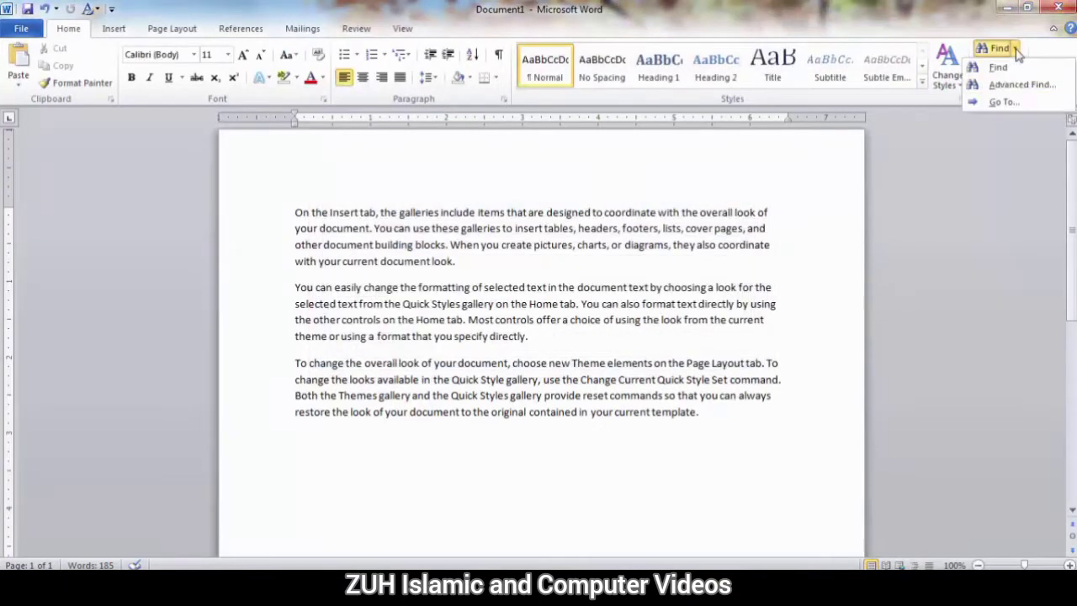
left_click(1010, 101)
left_click_drag(499, 209, 631, 174)
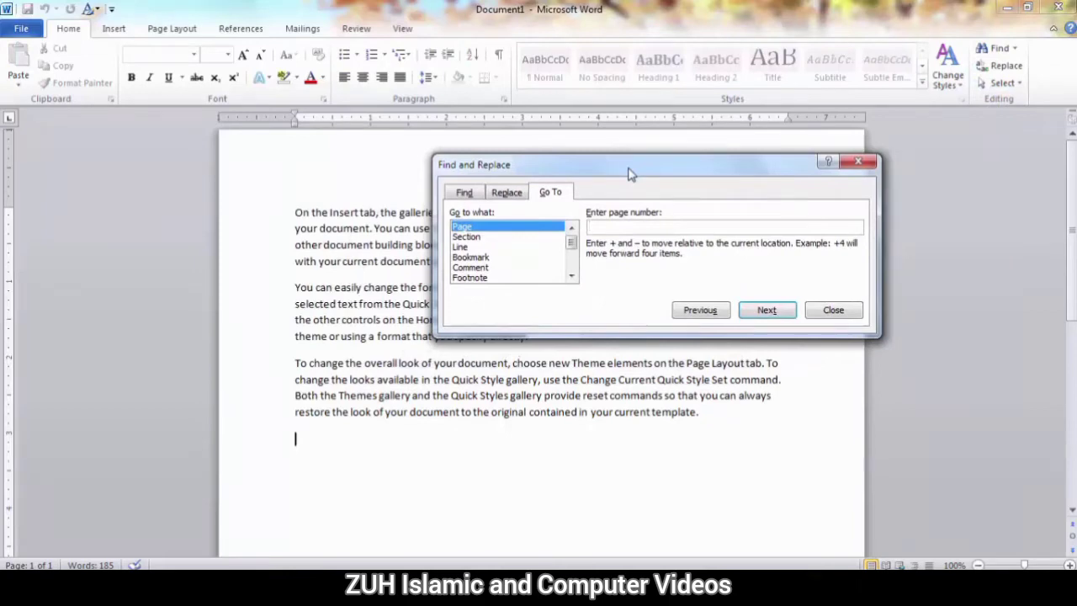
left_click(467, 192)
left_click_drag(515, 172, 399, 331)
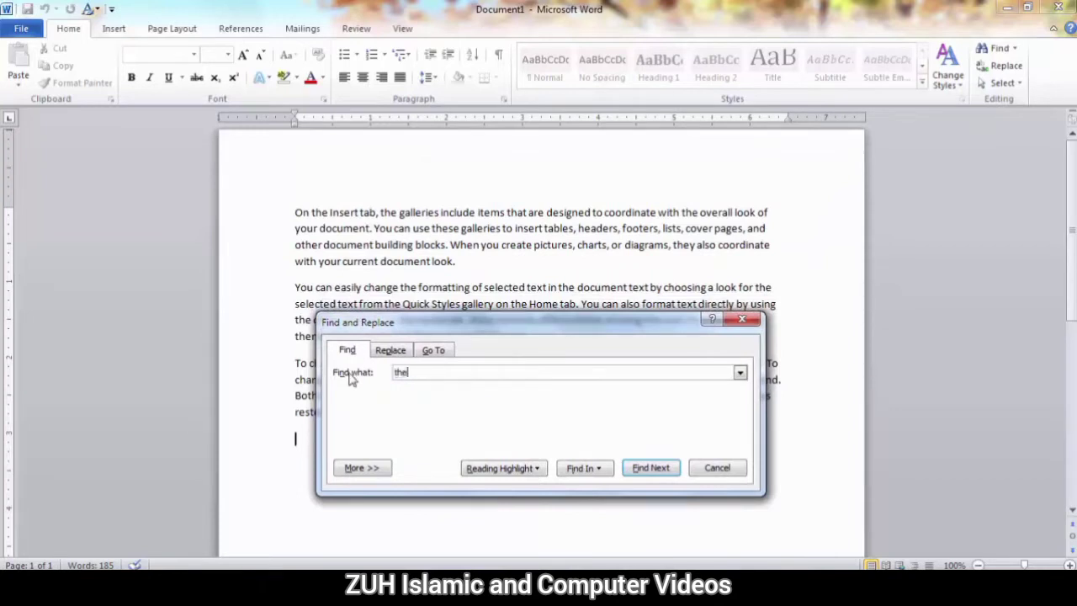
Step forward through the successive matches of "the" with Find Next.
left_click(673, 470)
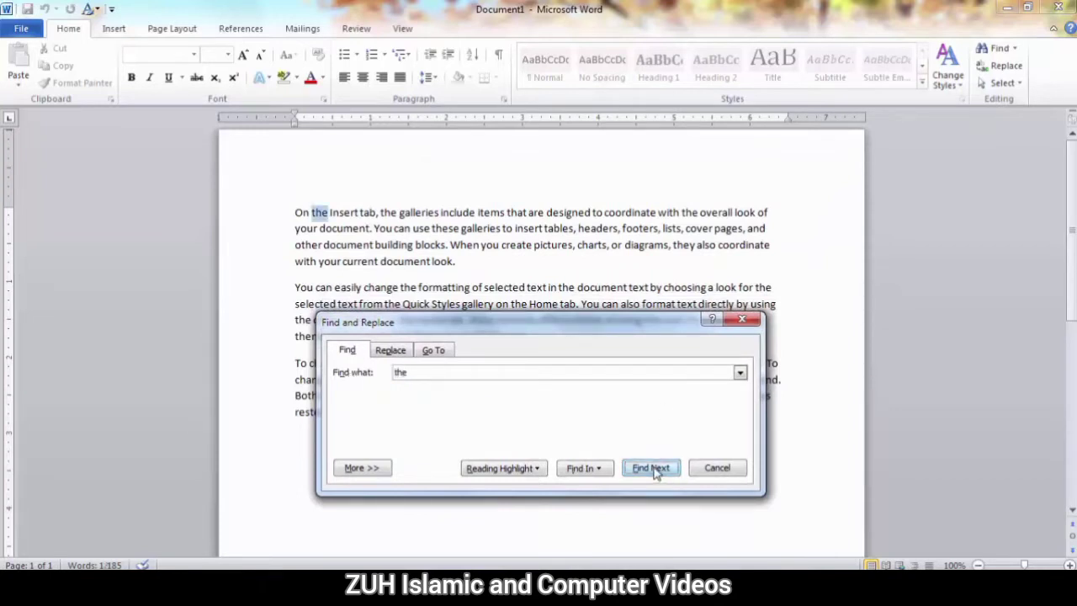
left_click(654, 472)
left_click(654, 472)
left_click(654, 472)
left_click(654, 472)
left_click(655, 472)
left_click(654, 472)
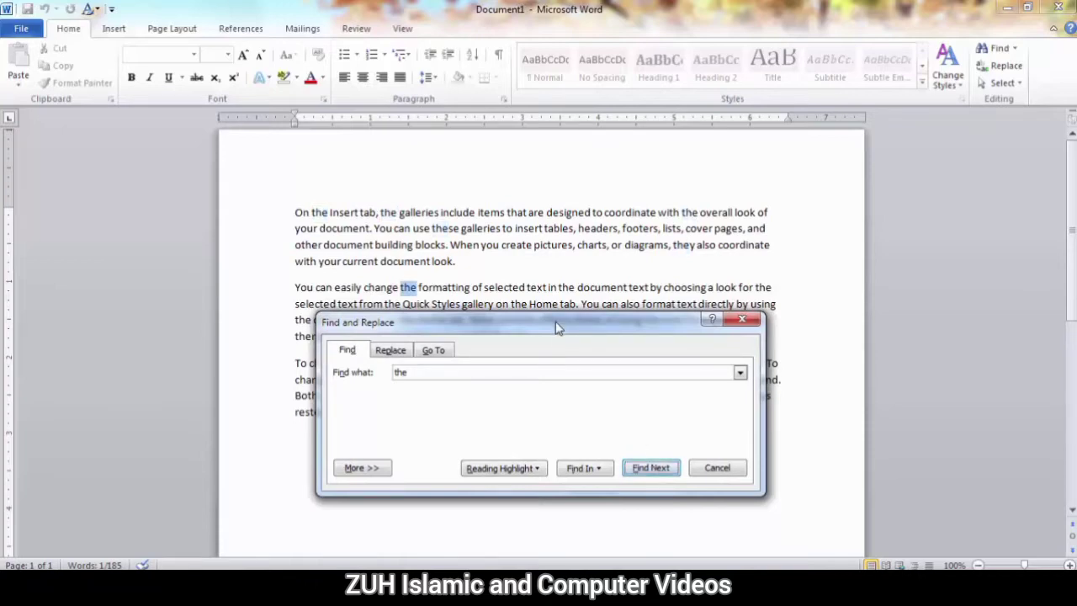
Move the dialog clear of the text, review the Find In scope choices and cancel the dialog.
left_click_drag(557, 328, 822, 59)
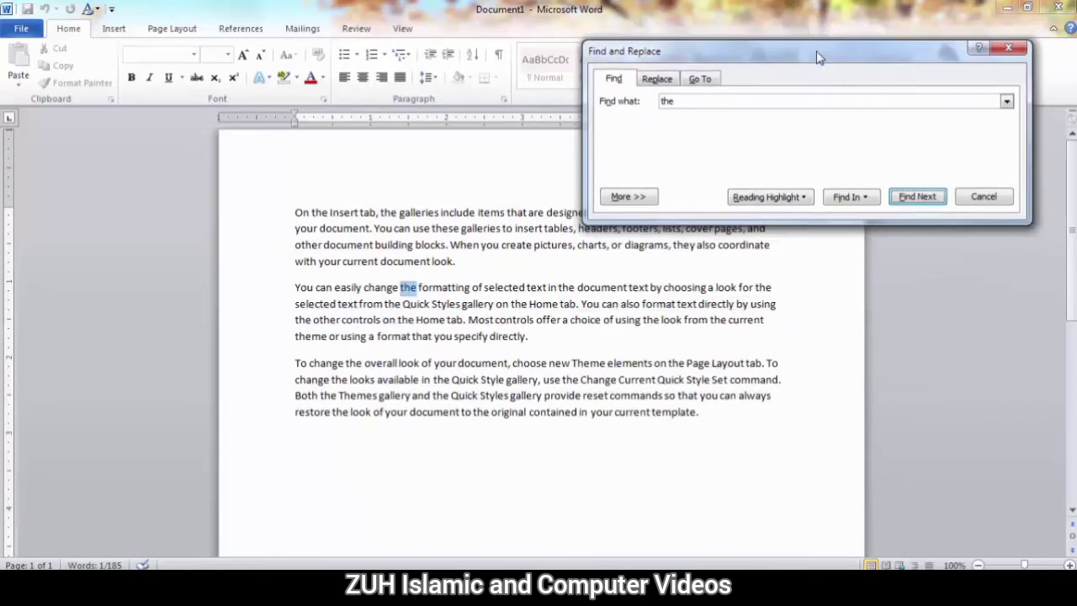
left_click(858, 198)
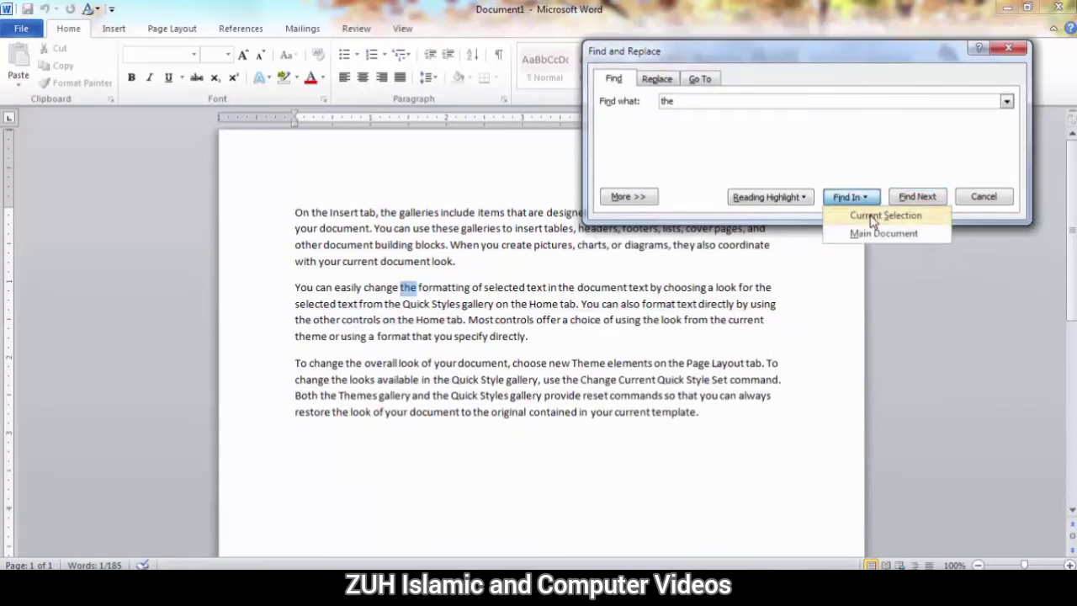
left_click(980, 196)
Select the first paragraph and use Advanced Find to find "the" in the current selection, moving the dialog clear of the matches.
left_click(458, 252)
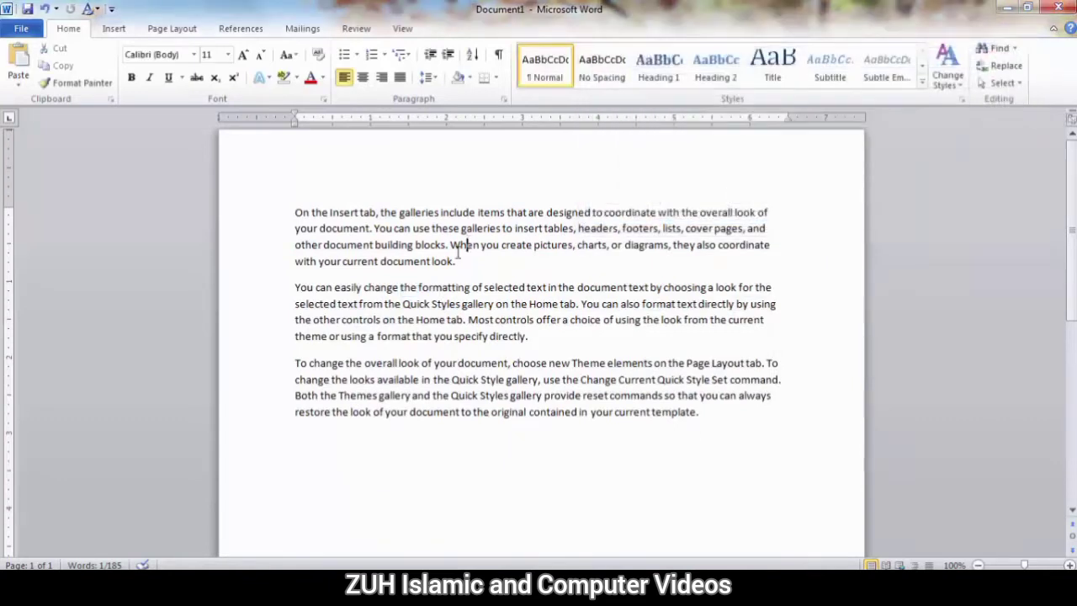
left_click_drag(467, 263, 264, 202)
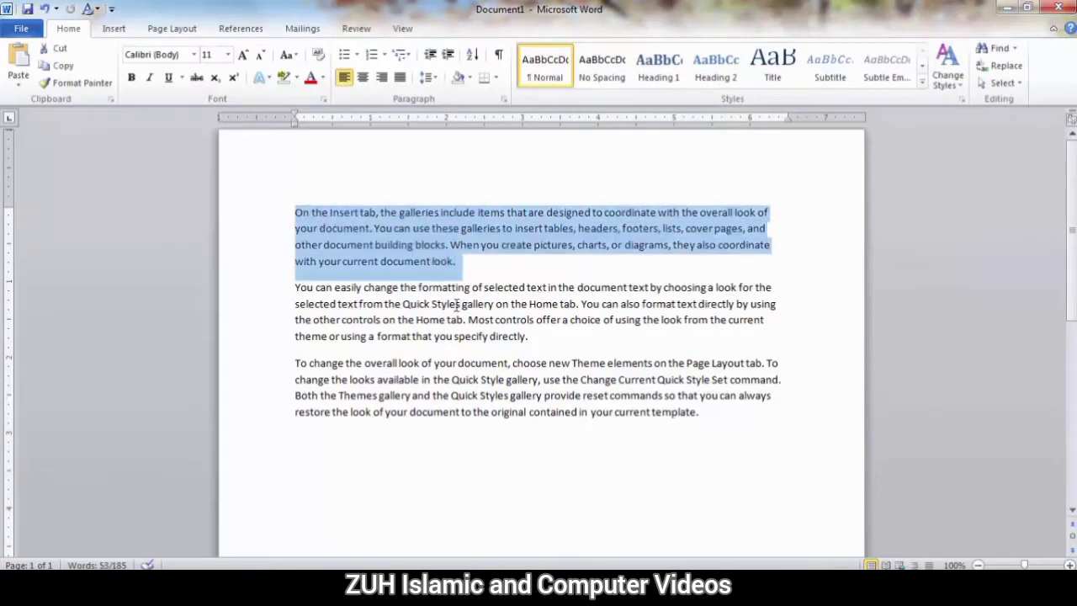
left_click(1013, 48)
left_click(1014, 91)
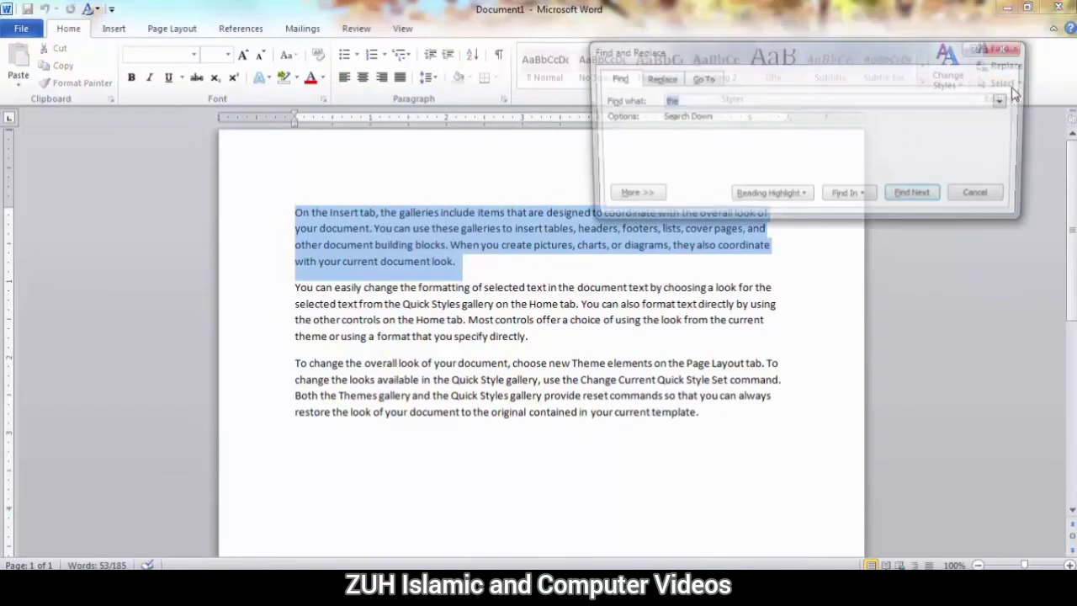
left_click(867, 199)
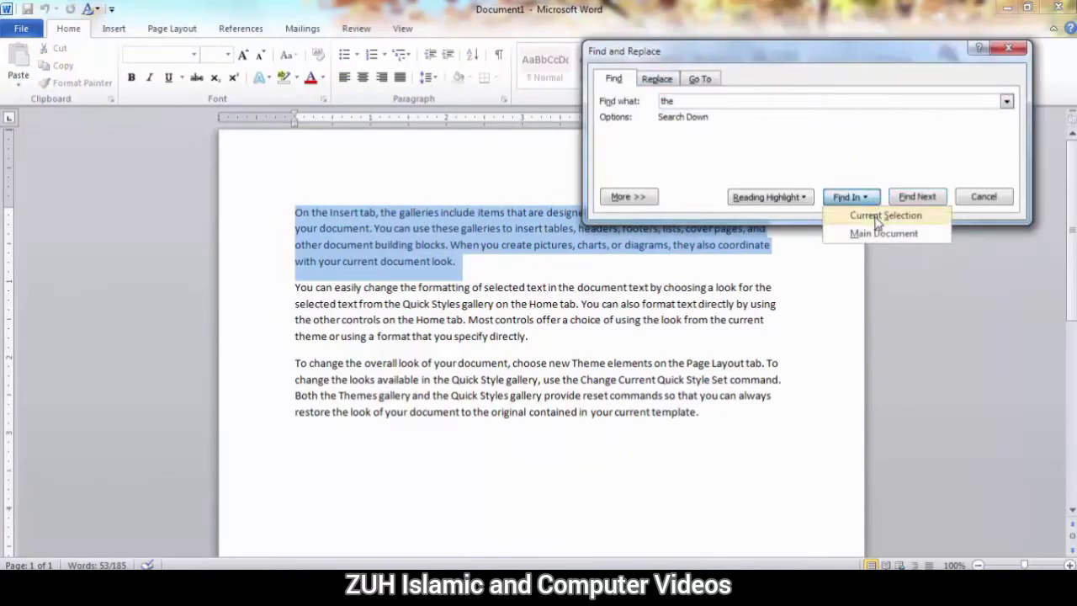
left_click(885, 215)
left_click_drag(794, 52, 816, 229)
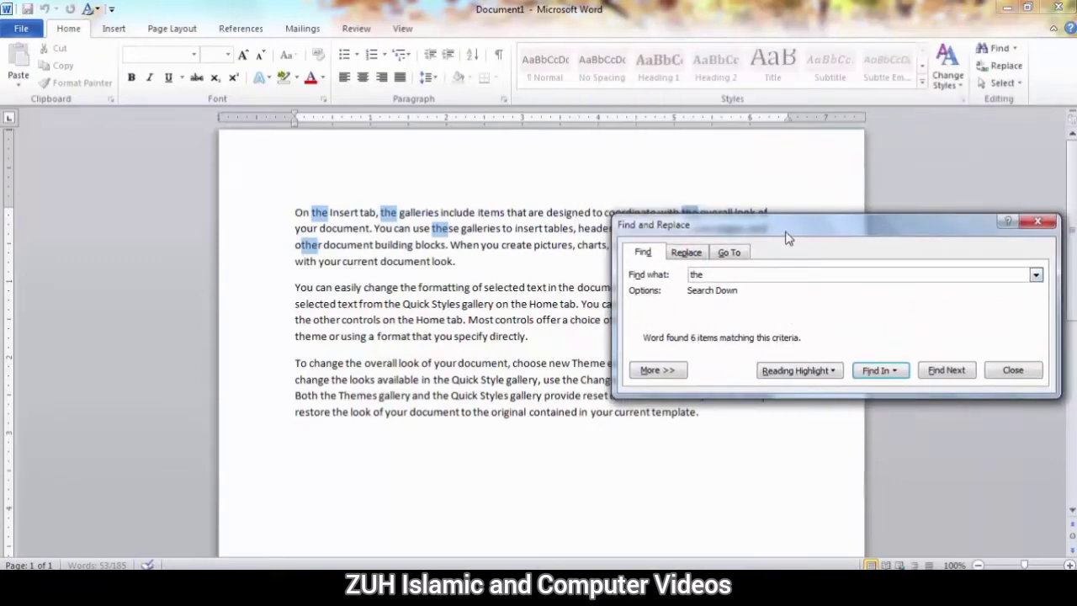
left_click_drag(783, 238, 587, 343)
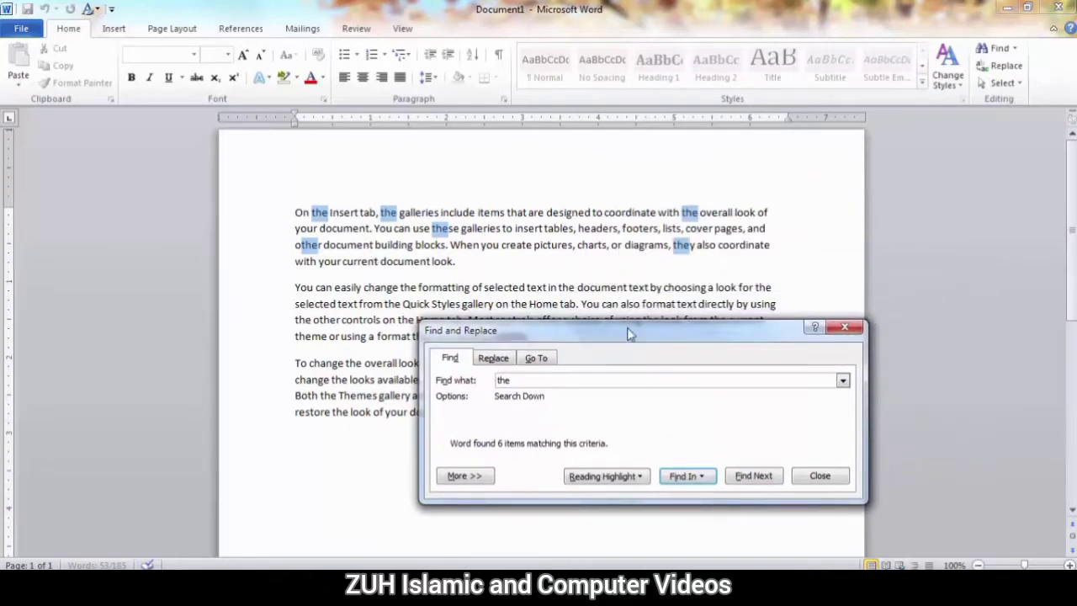
left_click_drag(631, 330, 746, 179)
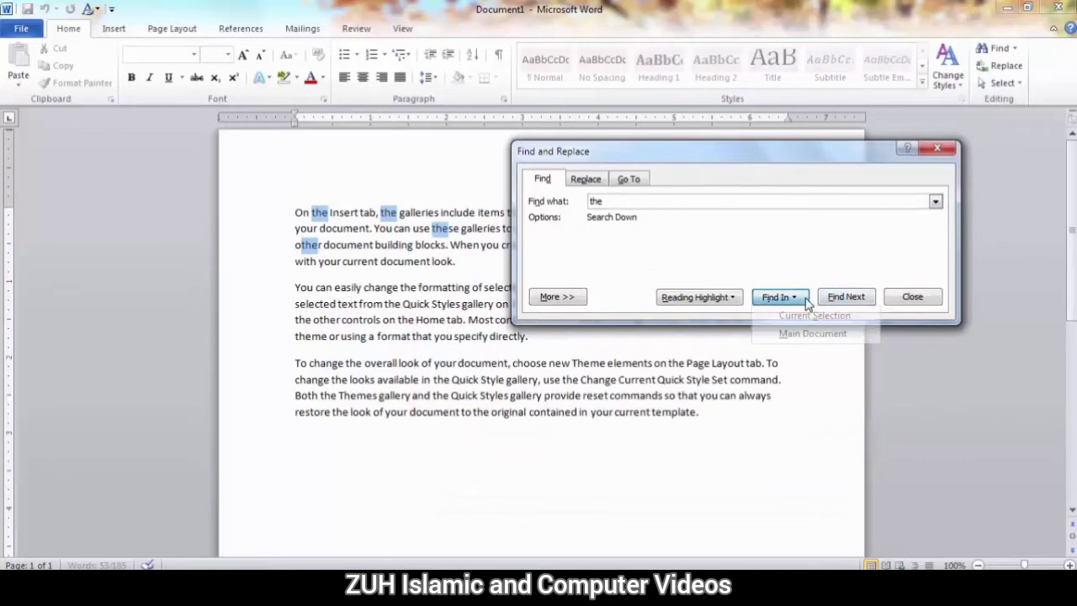
Find every "the" in the main document and move the dialog to see the matches.
left_click(779, 297)
left_click(805, 333)
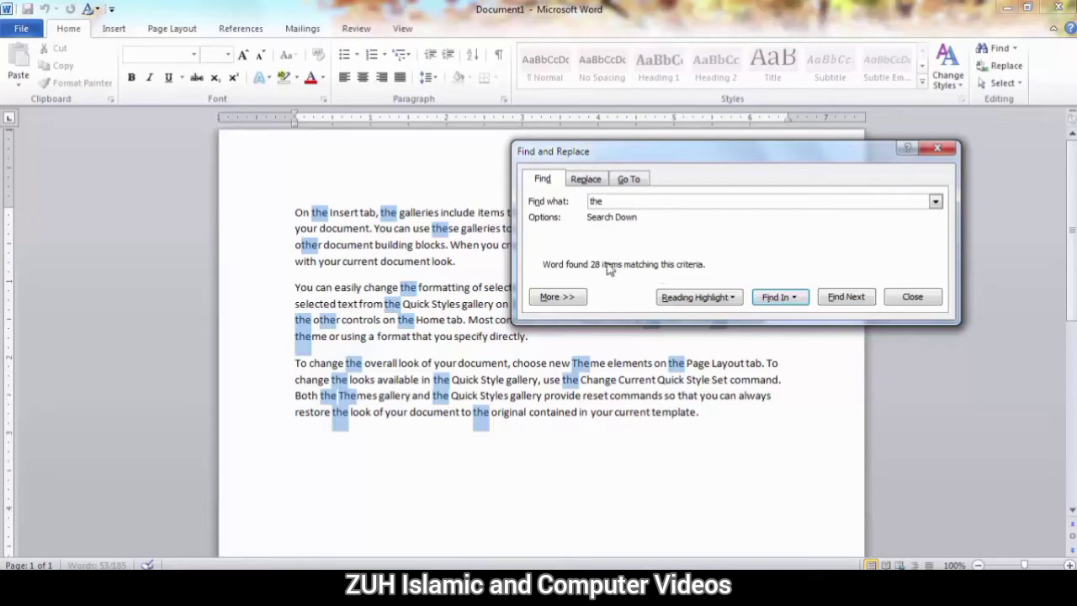
left_click_drag(669, 163, 785, 249)
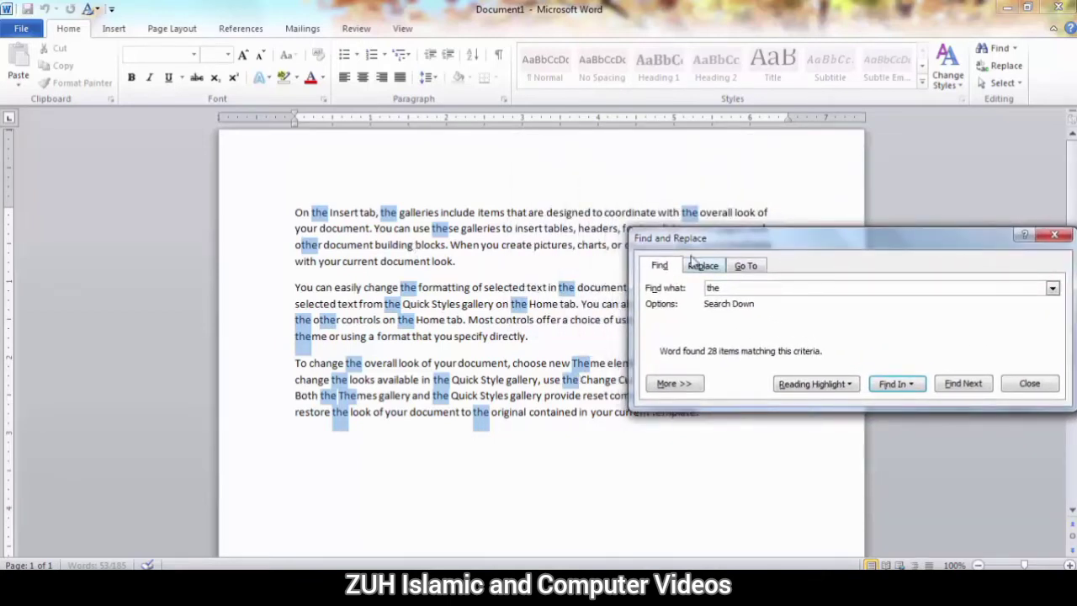
left_click_drag(707, 242, 653, 202)
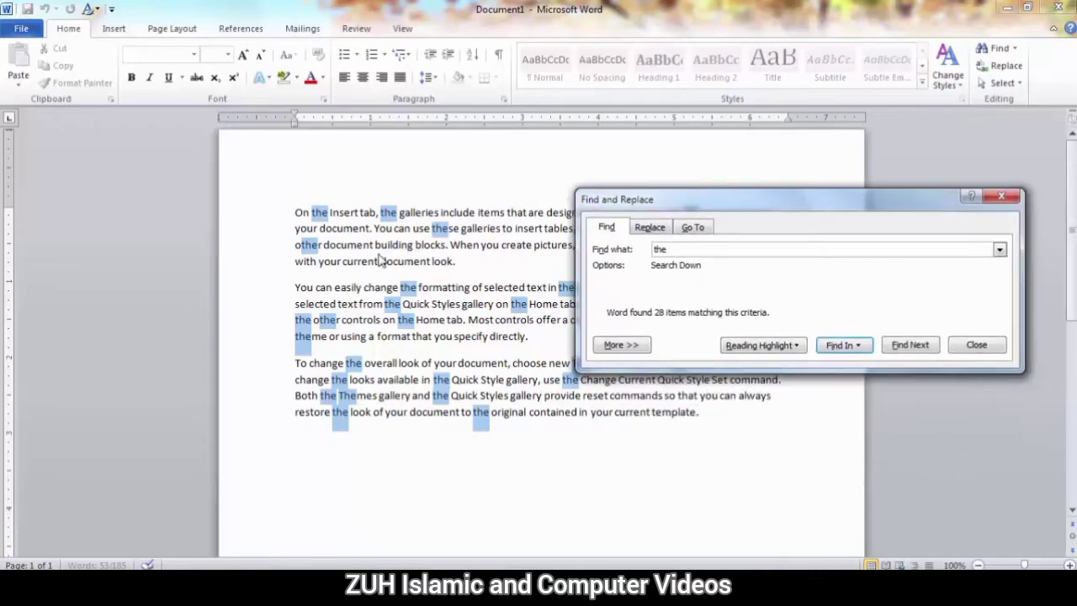
Apply reading highlight to all matches of "the" and close the dialog.
left_click(741, 345)
left_click(767, 369)
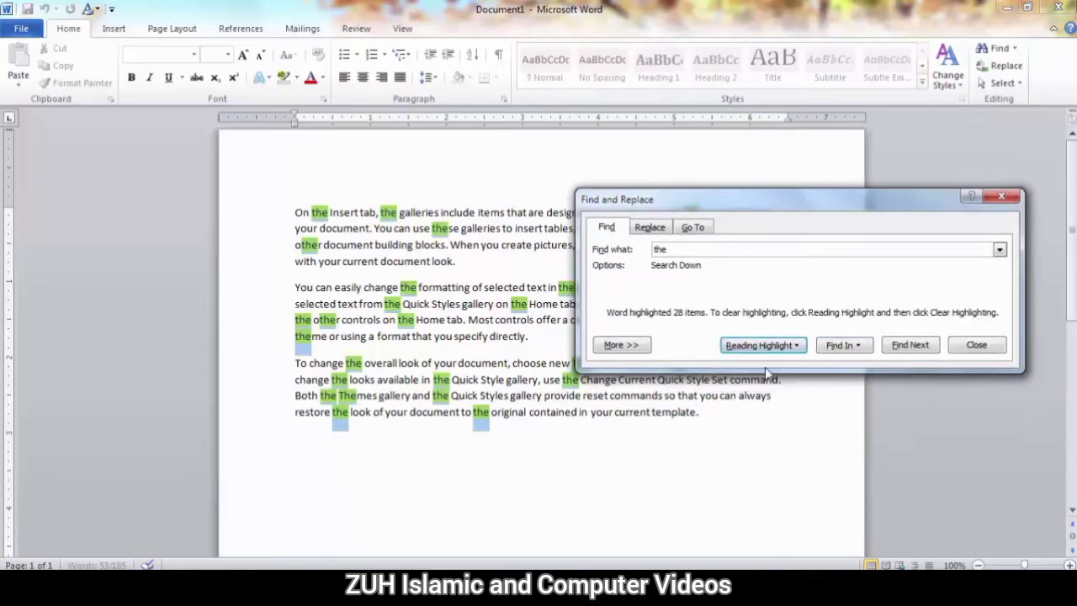
left_click(968, 345)
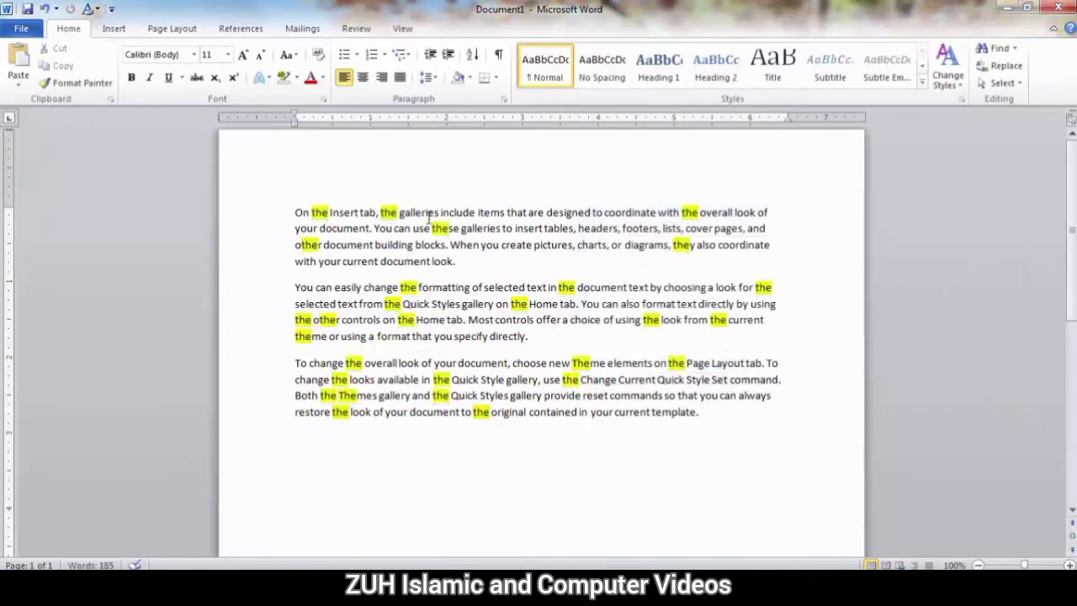
Reopen Advanced Find and clear the reading highlight from all matches of "the".
left_click(1013, 48)
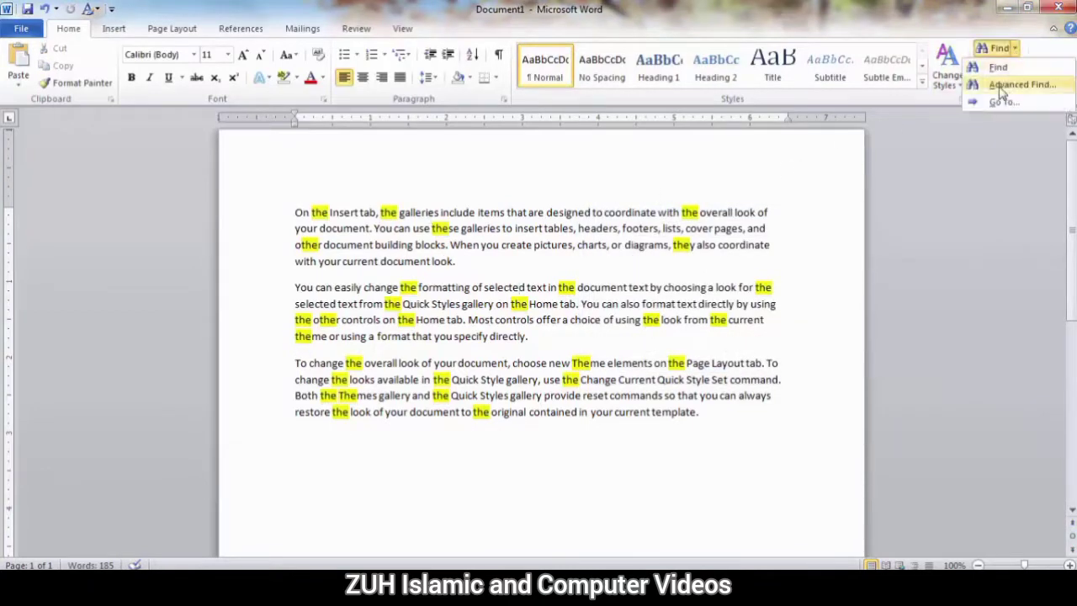
left_click(1005, 85)
left_click(762, 345)
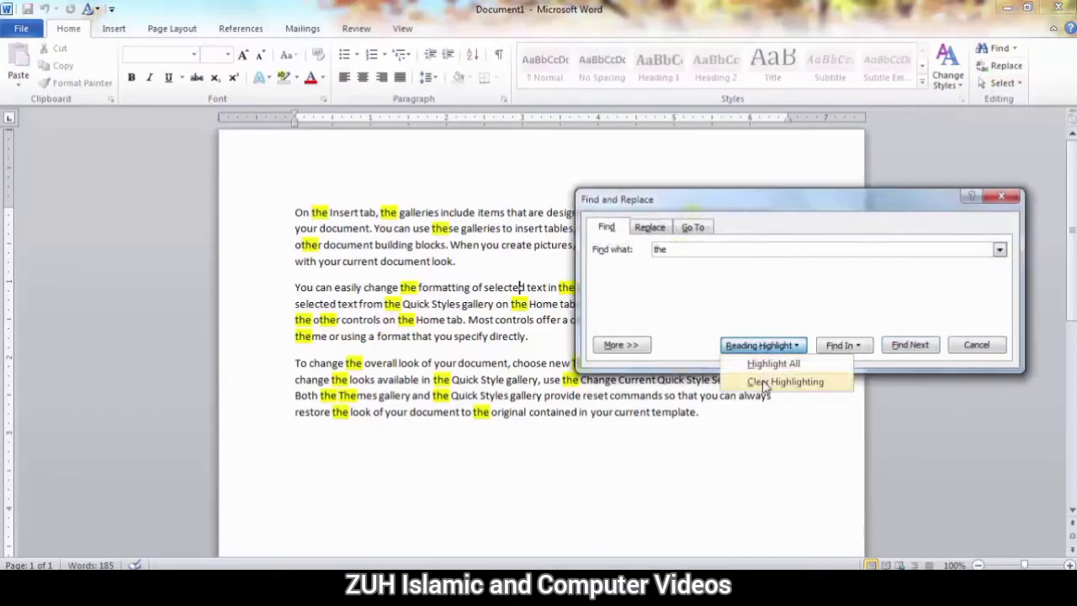
left_click(763, 384)
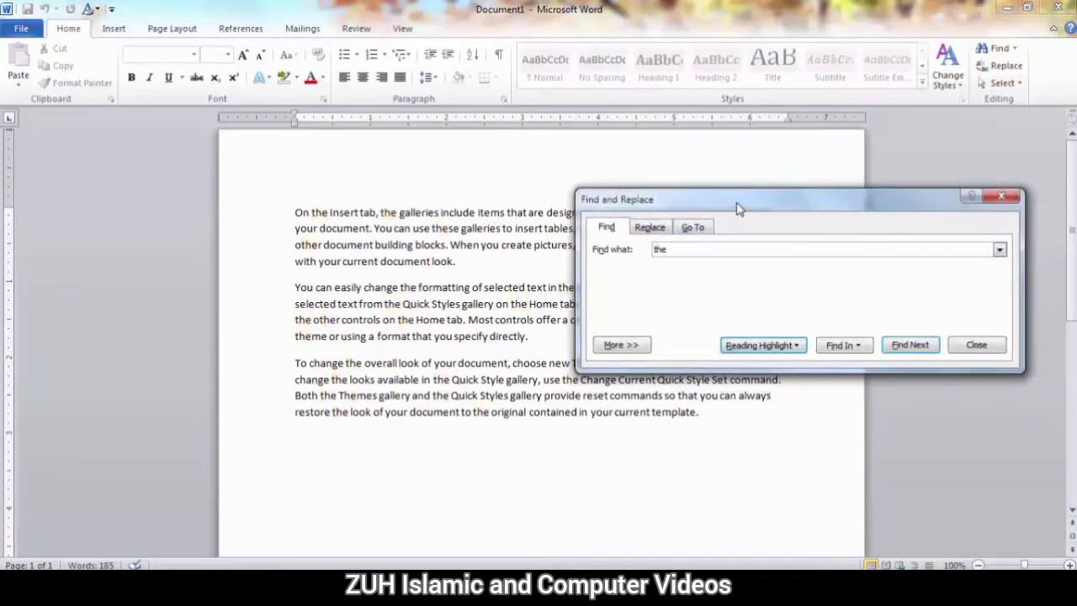
Move the dialog up, expand its search options, review the search direction choices and close the dialog.
left_click_drag(735, 206, 714, 136)
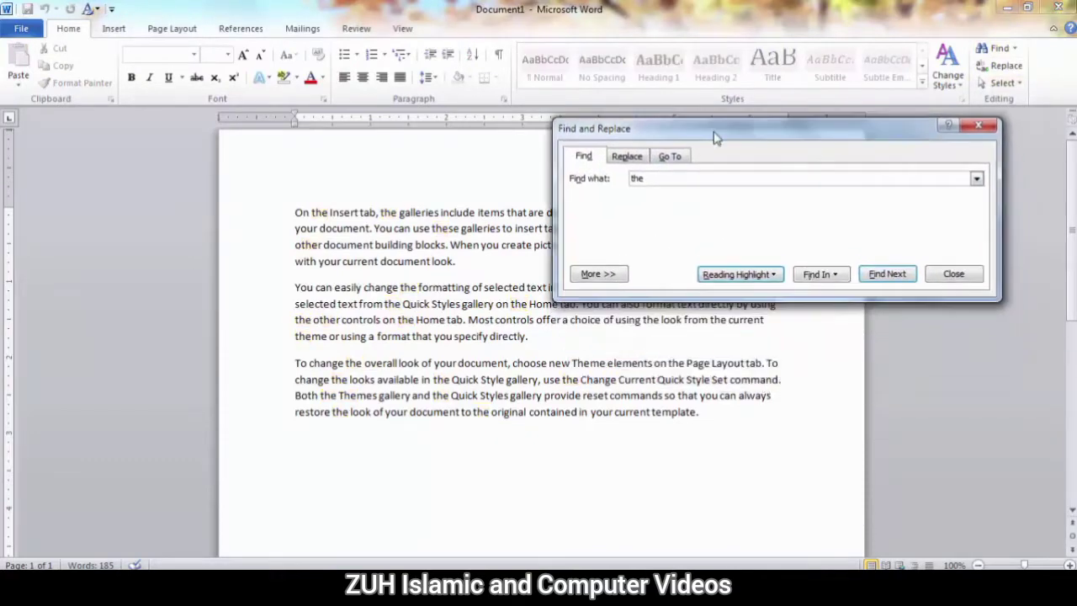
left_click(599, 274)
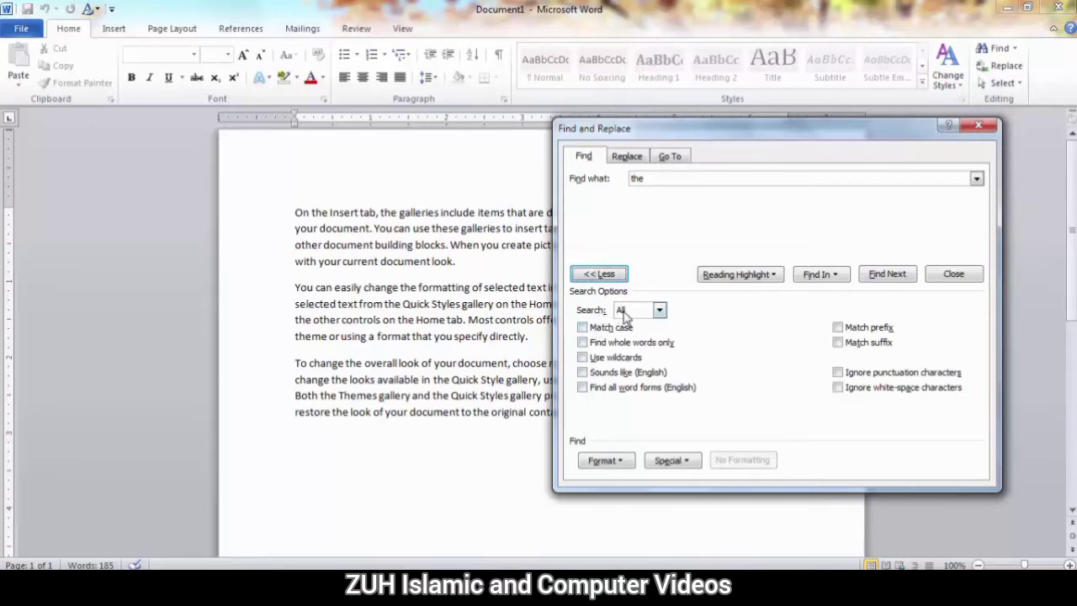
left_click(623, 311)
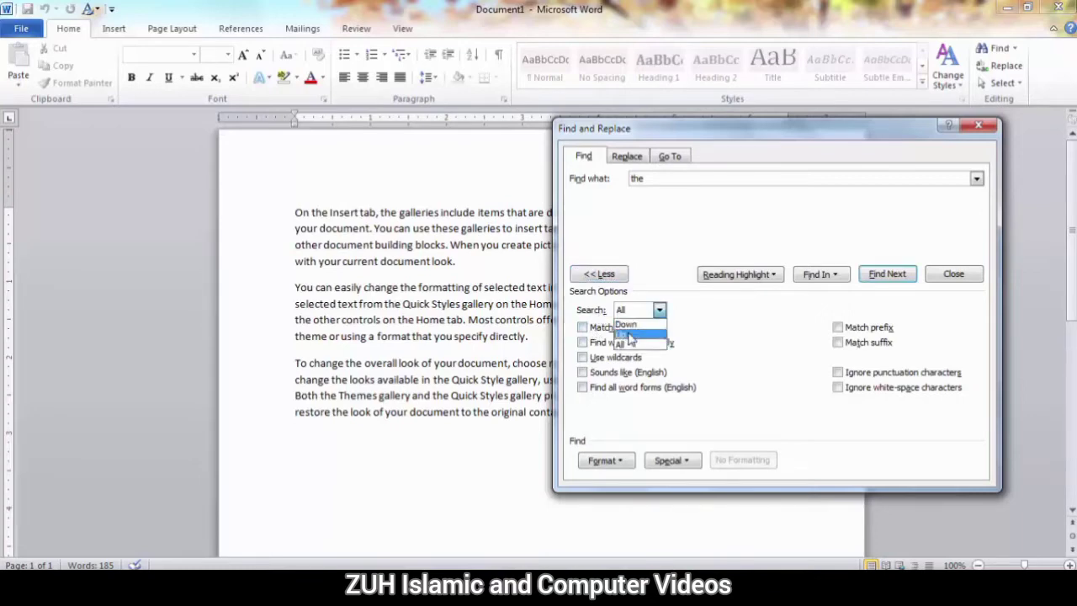
left_click(713, 404)
left_click(955, 273)
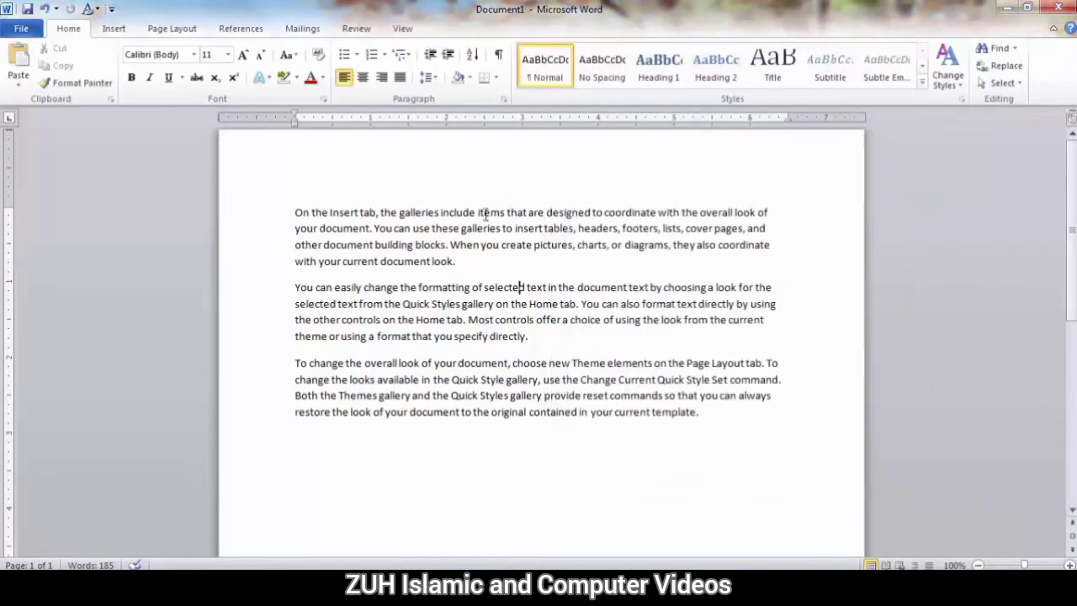
Place the cursor before "Styles" in the second paragraph and reopen Advanced Find, shifting the dialog clear of the text.
left_click_drag(294, 287, 543, 320)
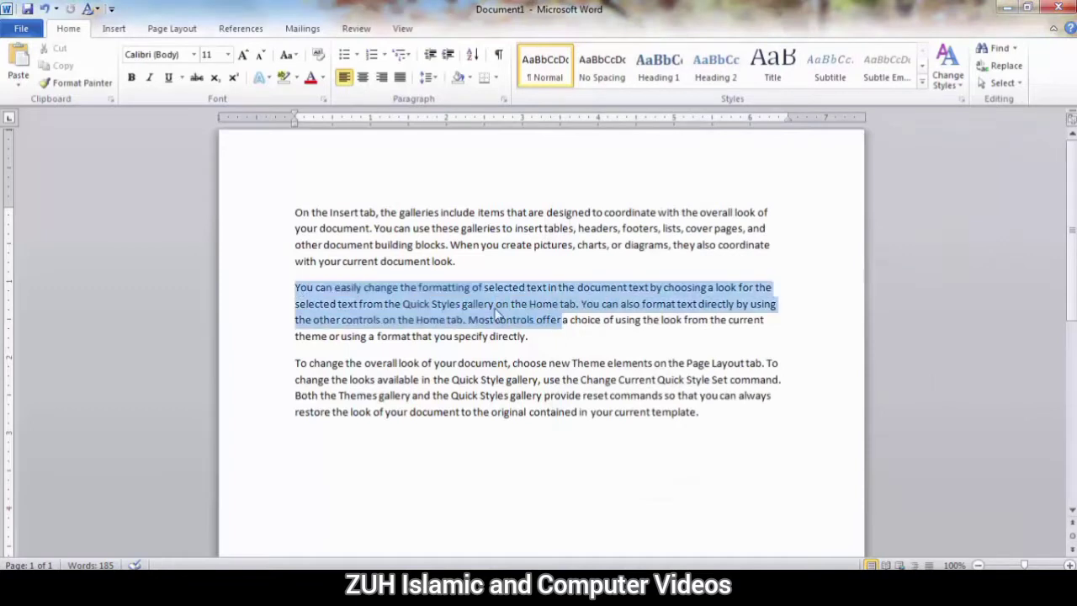
left_click(450, 304)
left_click(1014, 48)
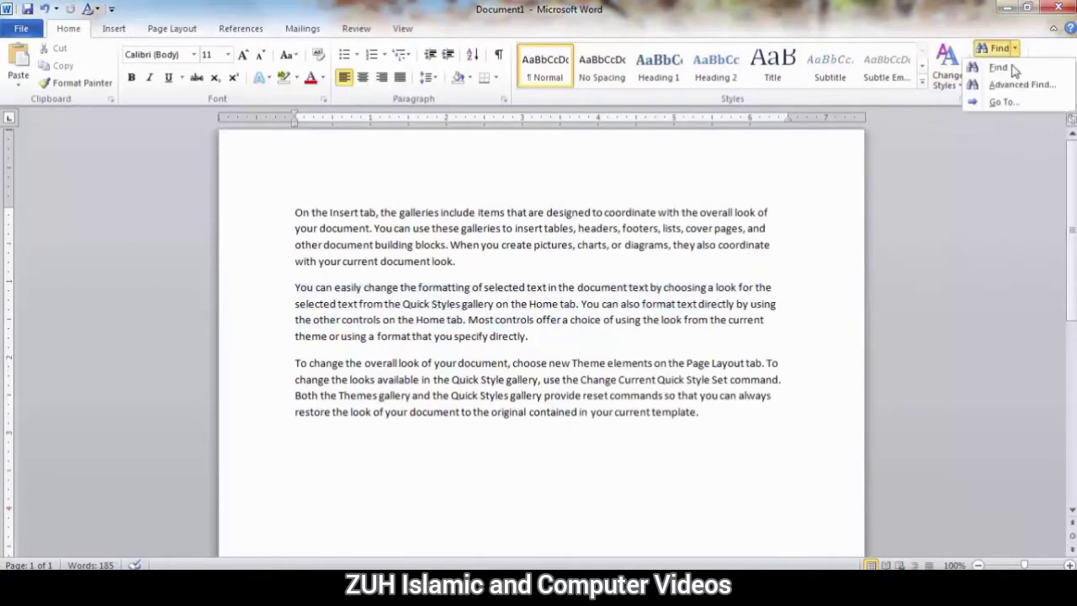
left_click(1010, 82)
left_click_drag(646, 133, 673, 128)
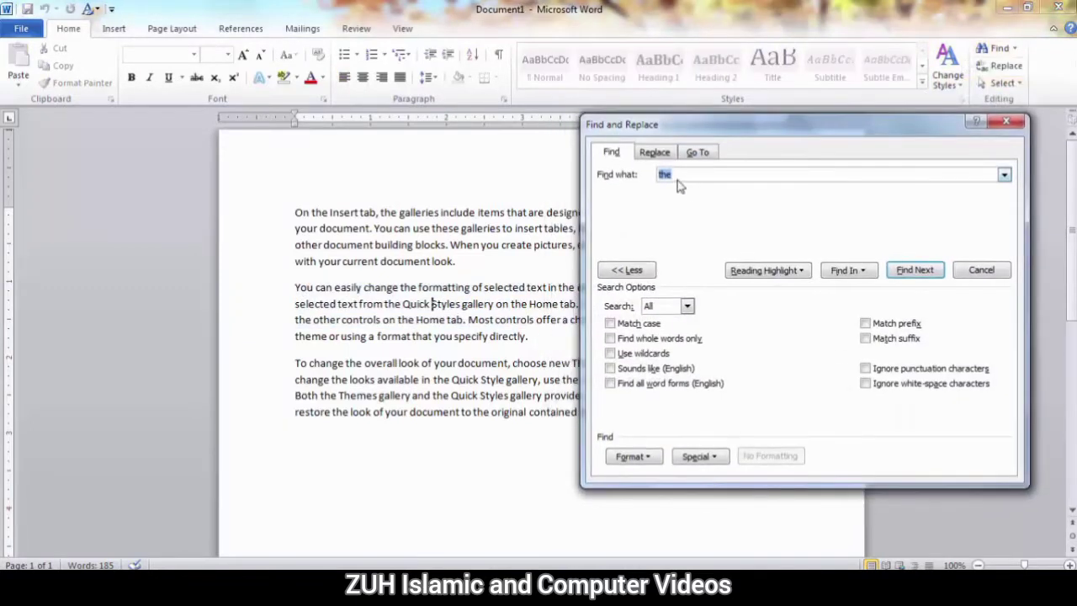
Set the search direction to Down and step through several matches of "the" after the cursor.
left_click(685, 306)
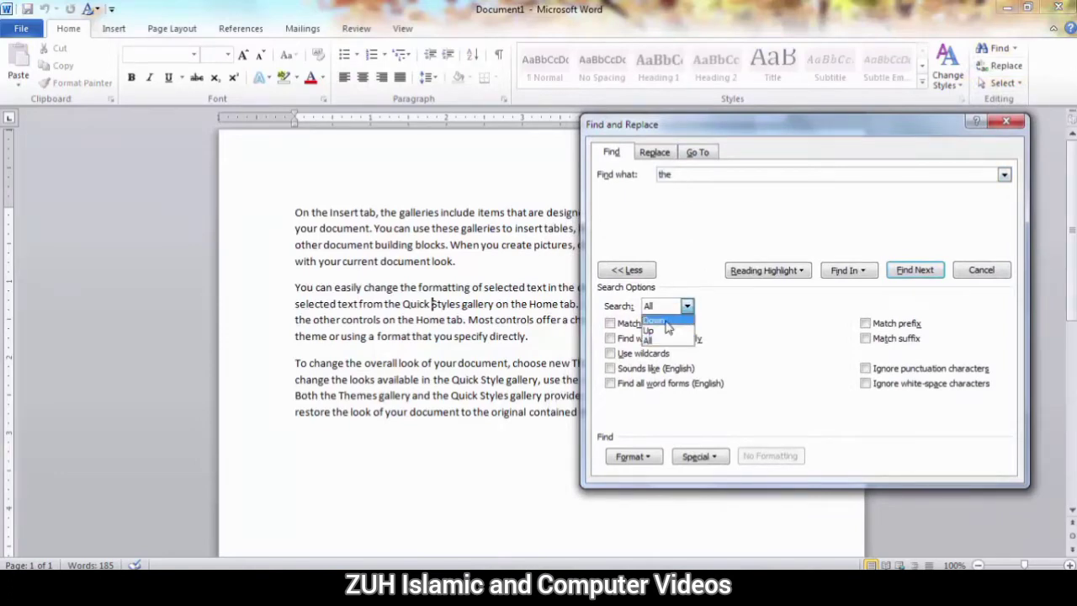
left_click(667, 324)
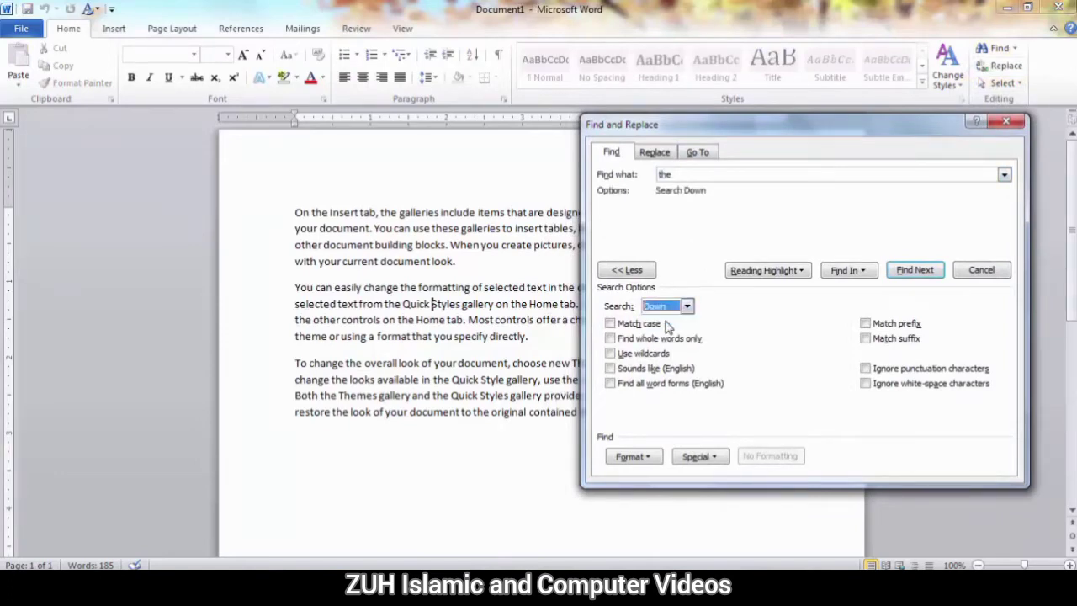
left_click(915, 270)
left_click(915, 271)
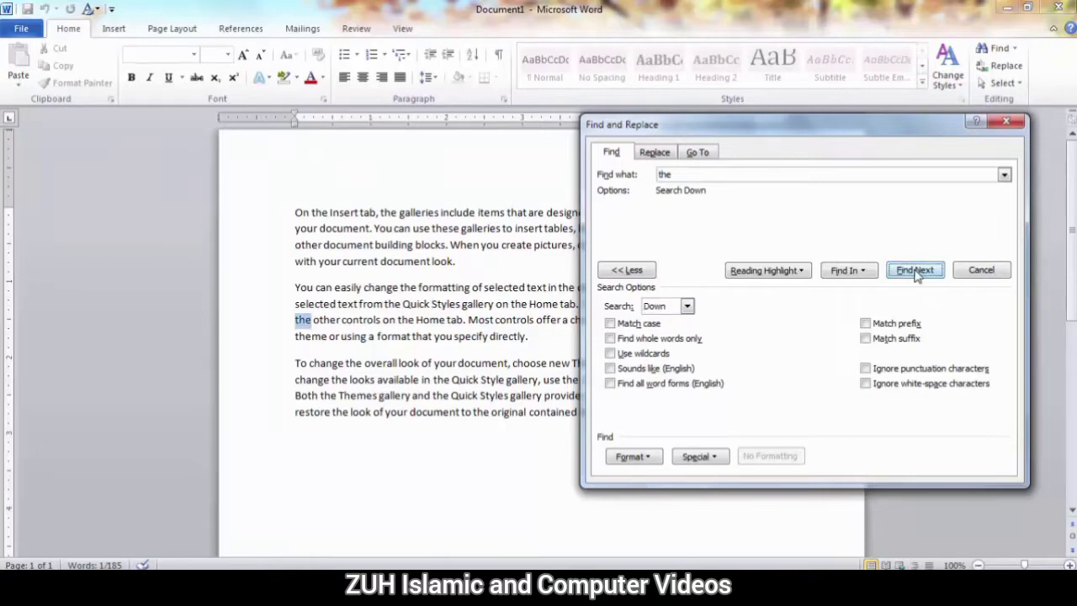
left_click(916, 271)
left_click(915, 271)
left_click(915, 271)
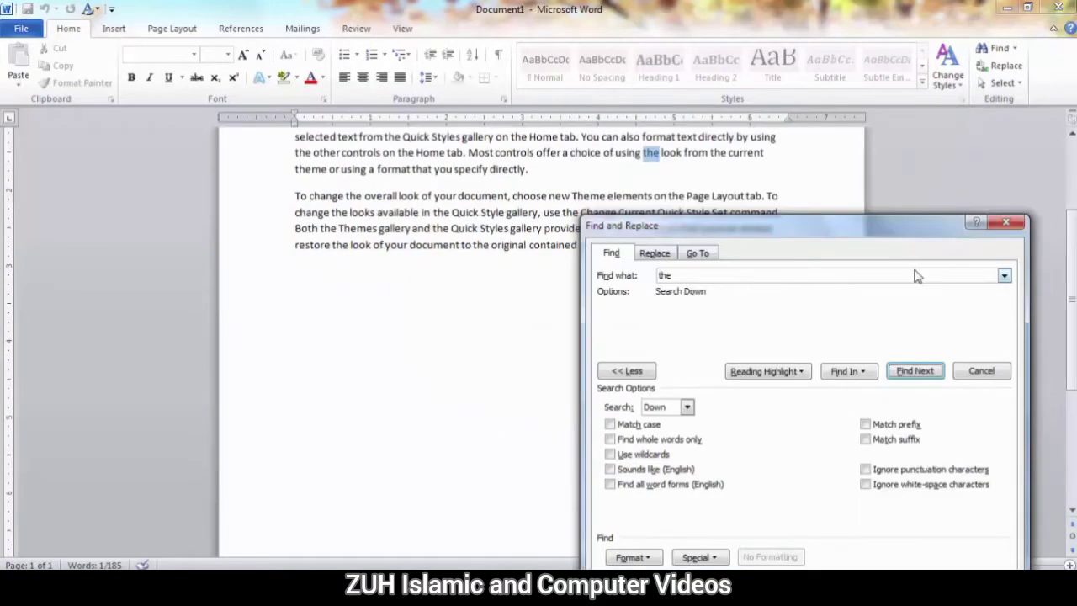
Set the search direction to Up and step back through the preceding matches of "the".
left_click(686, 408)
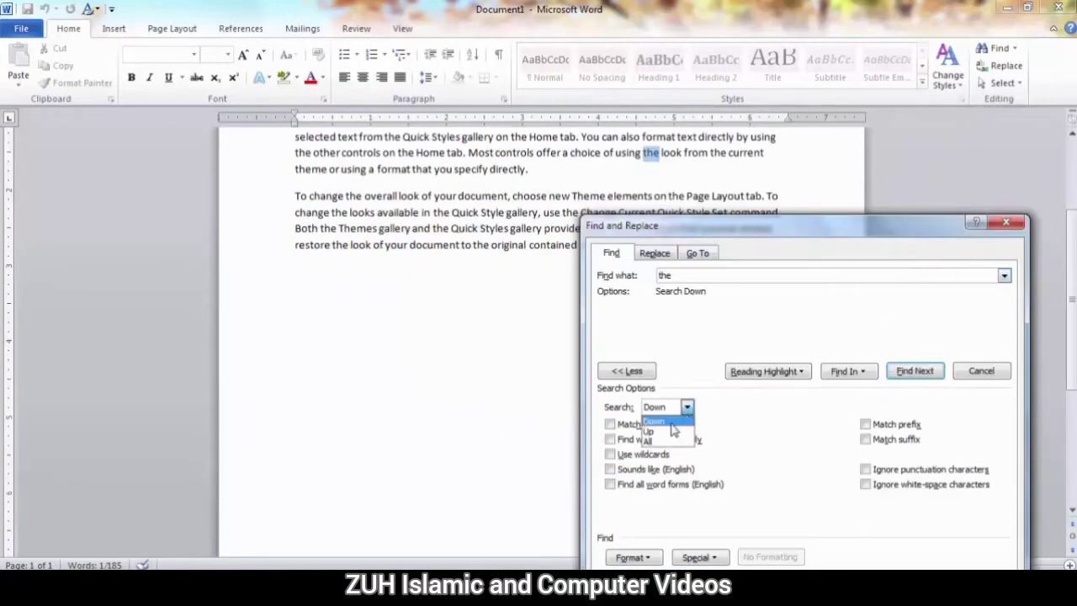
left_click(664, 433)
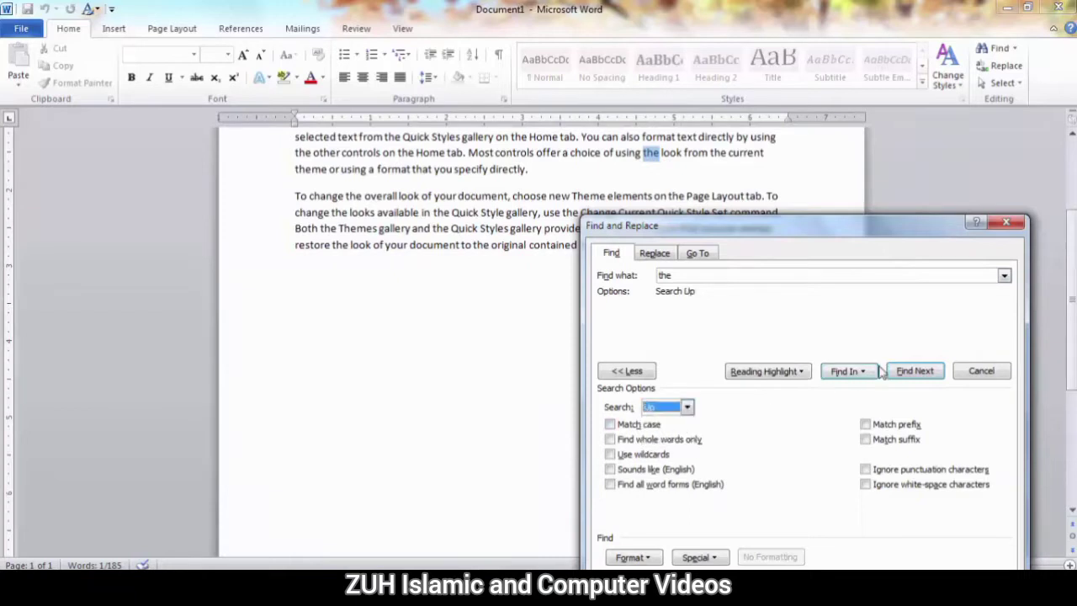
left_click(908, 372)
left_click(907, 373)
left_click(907, 373)
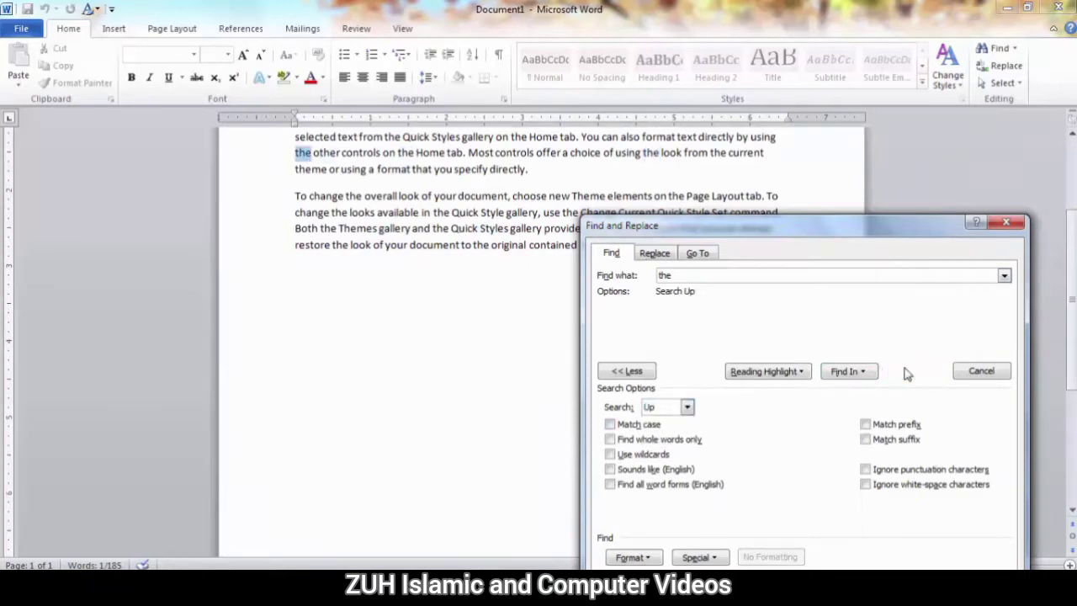
left_click(908, 372)
left_click(907, 373)
left_click(907, 372)
Set the search direction to All and step through every match of "the" until the whole document is searched.
left_click(688, 408)
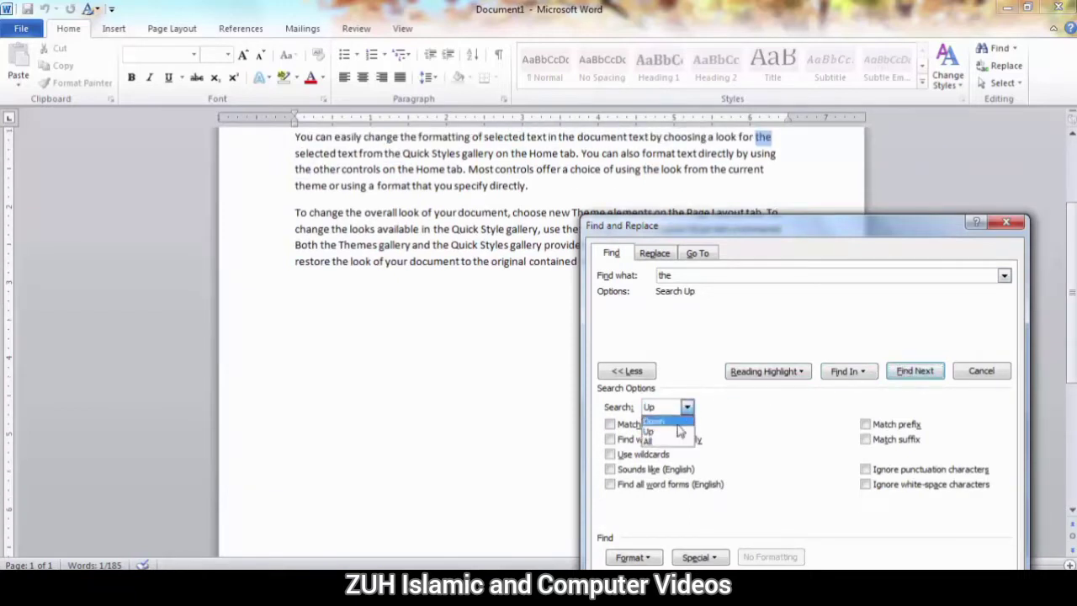
left_click(662, 446)
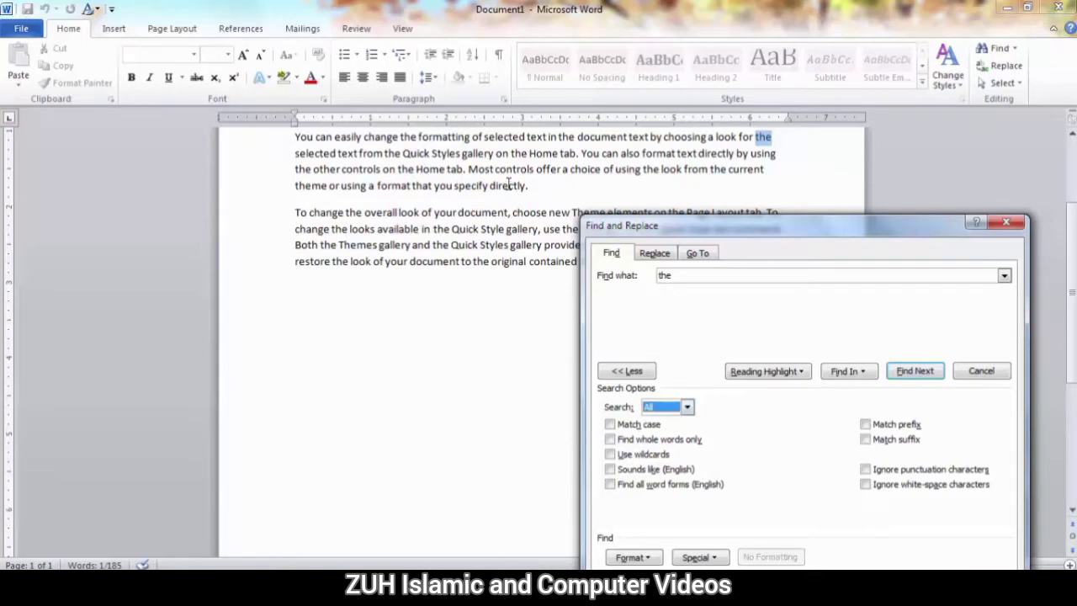
left_click(910, 374)
left_click(910, 374)
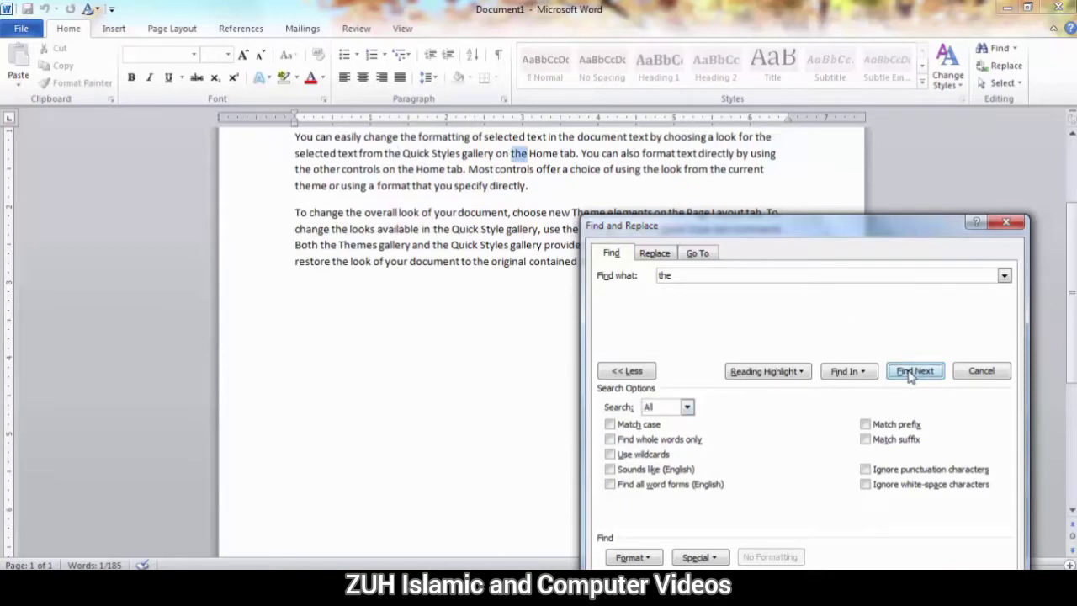
left_click(911, 374)
left_click(910, 376)
left_click(910, 376)
left_click(910, 376)
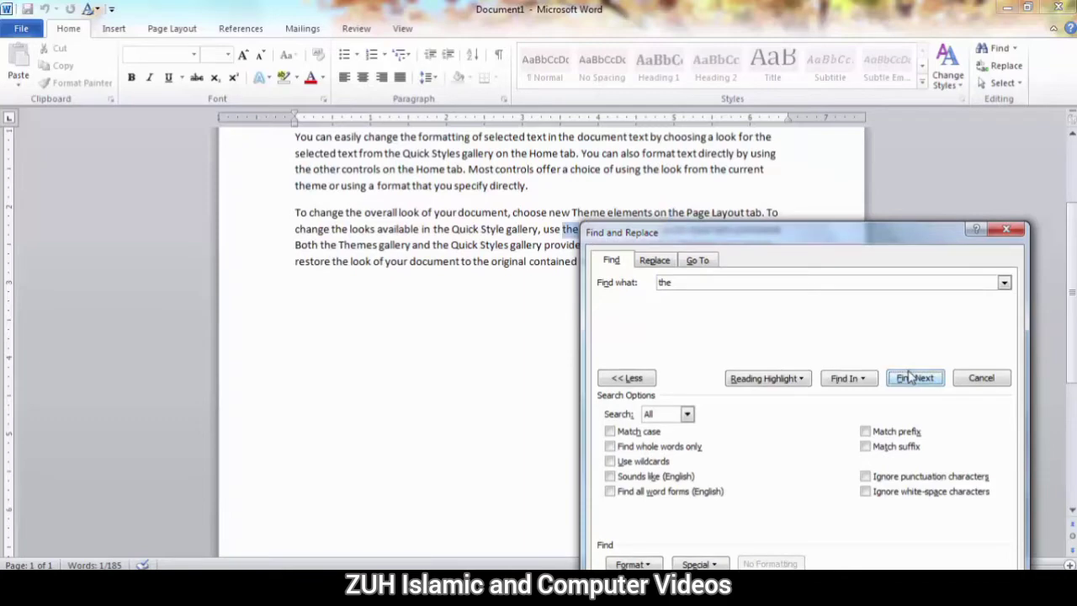
left_click(910, 376)
left_click(910, 376)
left_click(910, 376)
left_click(910, 376)
left_click(910, 376)
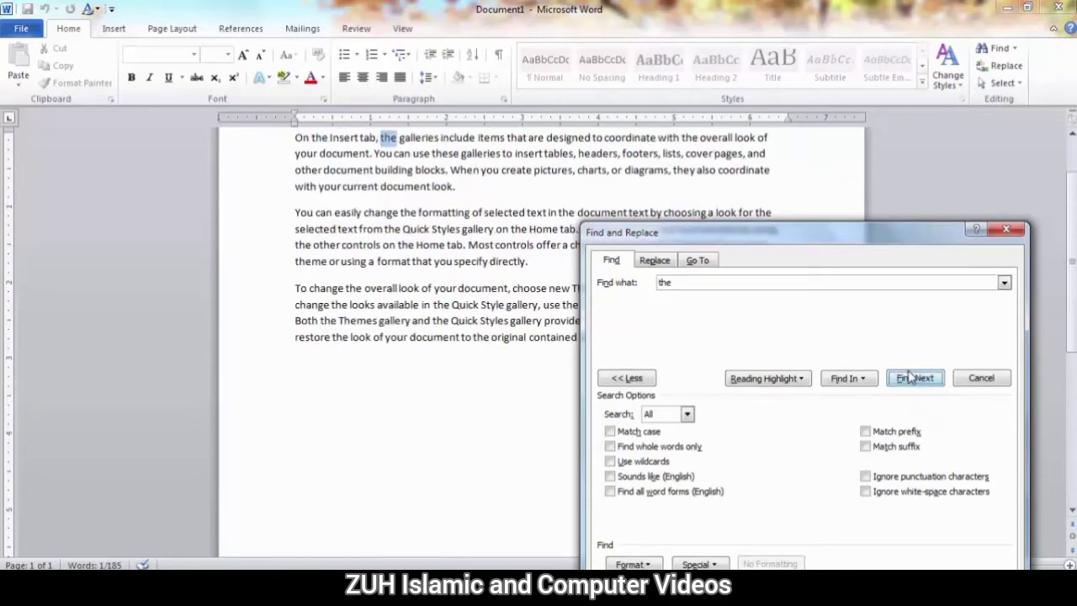
left_click(911, 376)
left_click(910, 376)
left_click(910, 376)
left_click(910, 376)
left_click(910, 377)
left_click(910, 376)
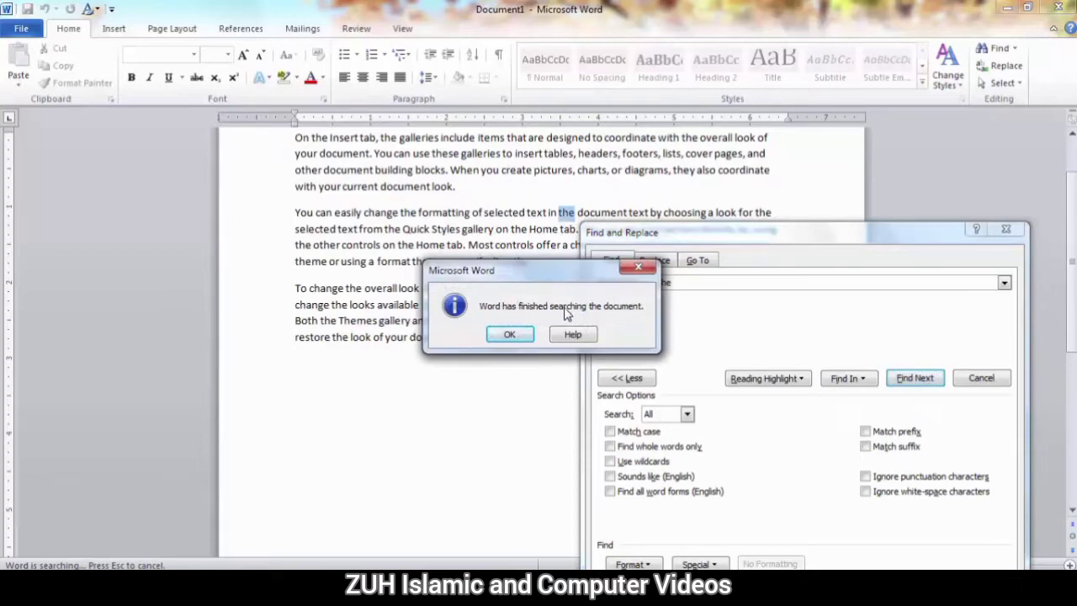
left_click(510, 334)
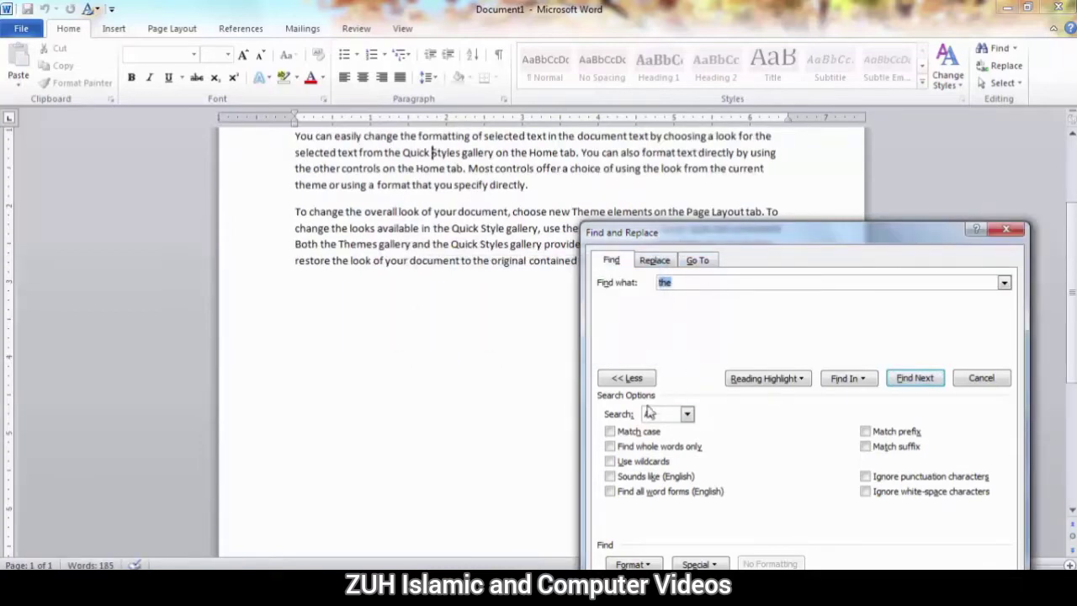
left_click(636, 436)
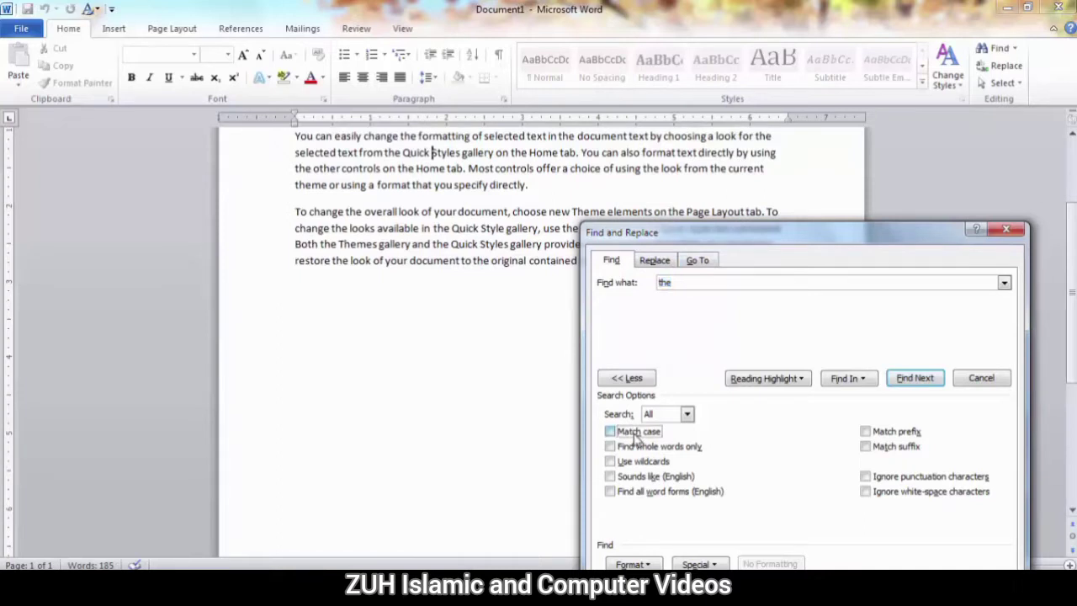
left_click(636, 436)
left_click_drag(675, 286, 652, 289)
Close the dialog and add a test line below the last paragraph repeating a first name in varied letter case among random letters.
left_click(981, 376)
scroll(583, 300, "up", 3)
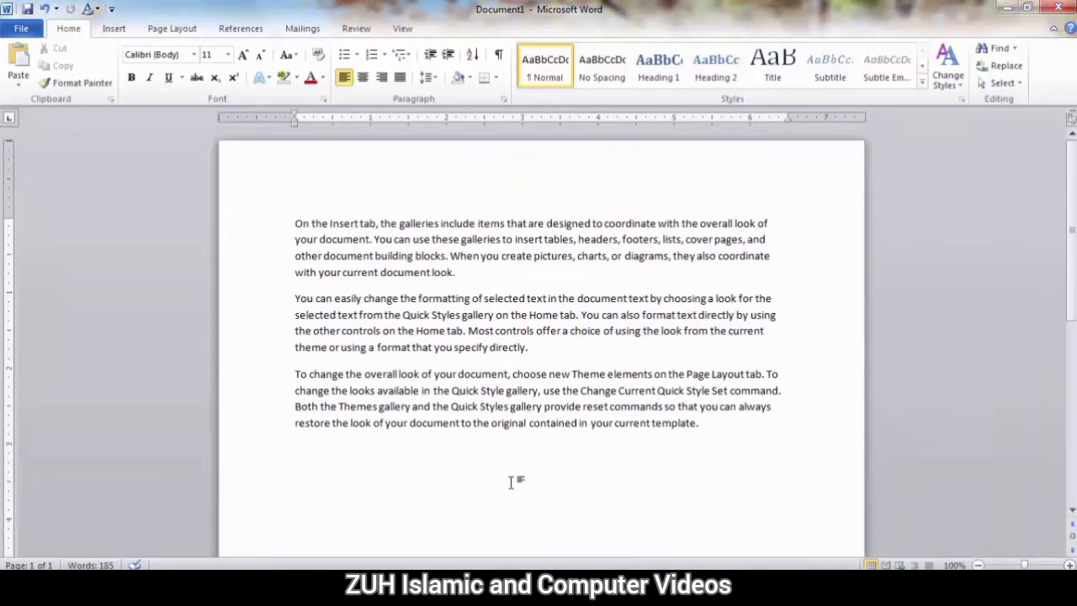
type("Ali alsdjflasdkfj ali alsdalj l ALI LJALSFJKA;L")
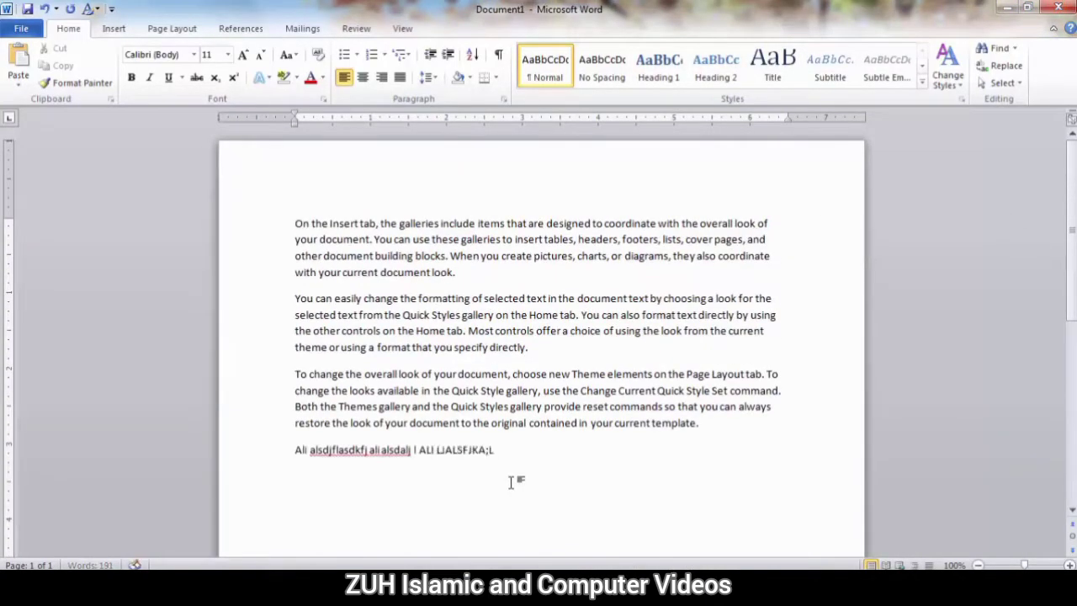
type("J aliA LFJKA;SFJ AFJKA FALI alk Ali")
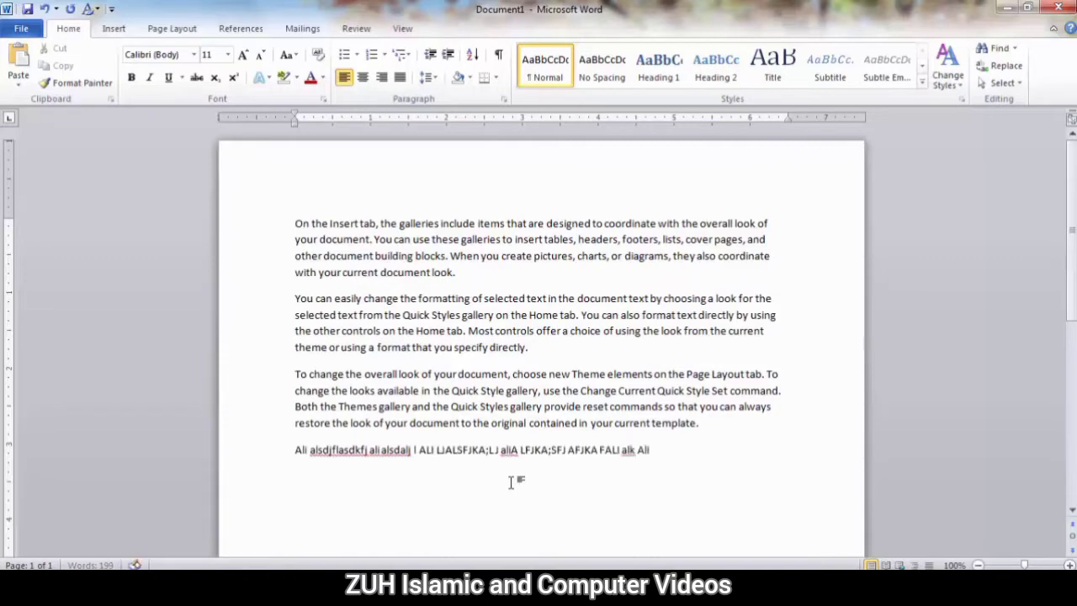
type(" alfjl Ali lafj ali")
Place the cursor in "theme" in the second paragraph and reopen Advanced Find, moving the dialog above the test line.
left_click(322, 347)
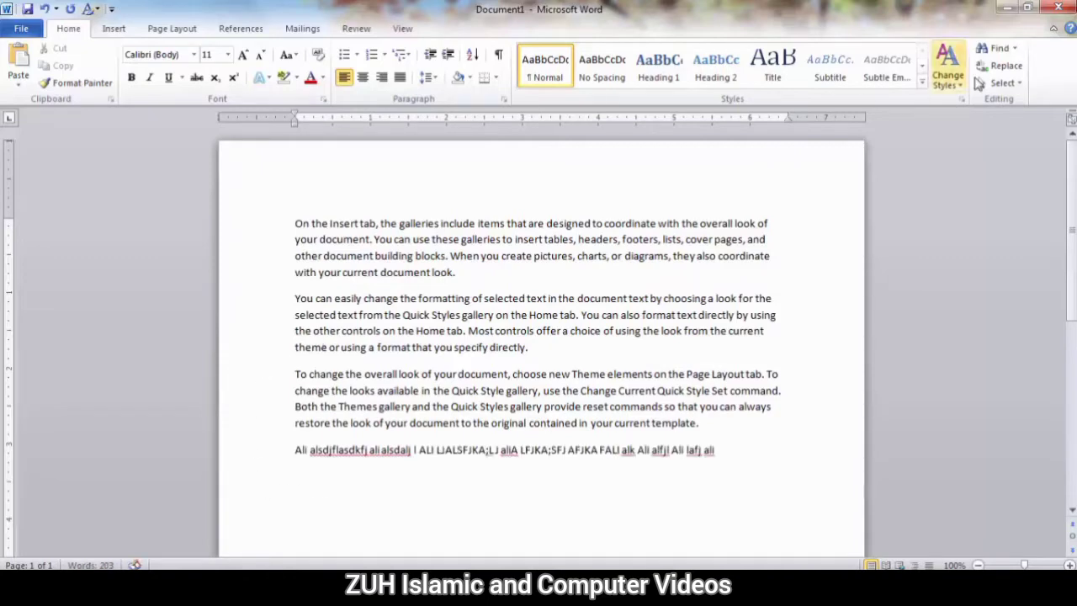
left_click(1016, 49)
left_click(1010, 83)
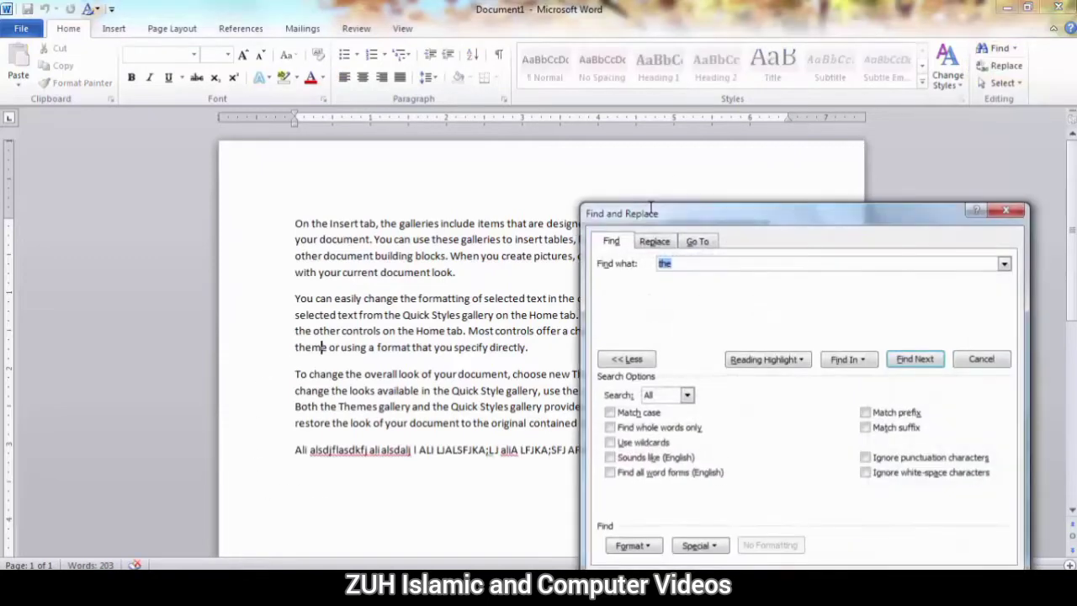
left_click_drag(662, 216, 667, 126)
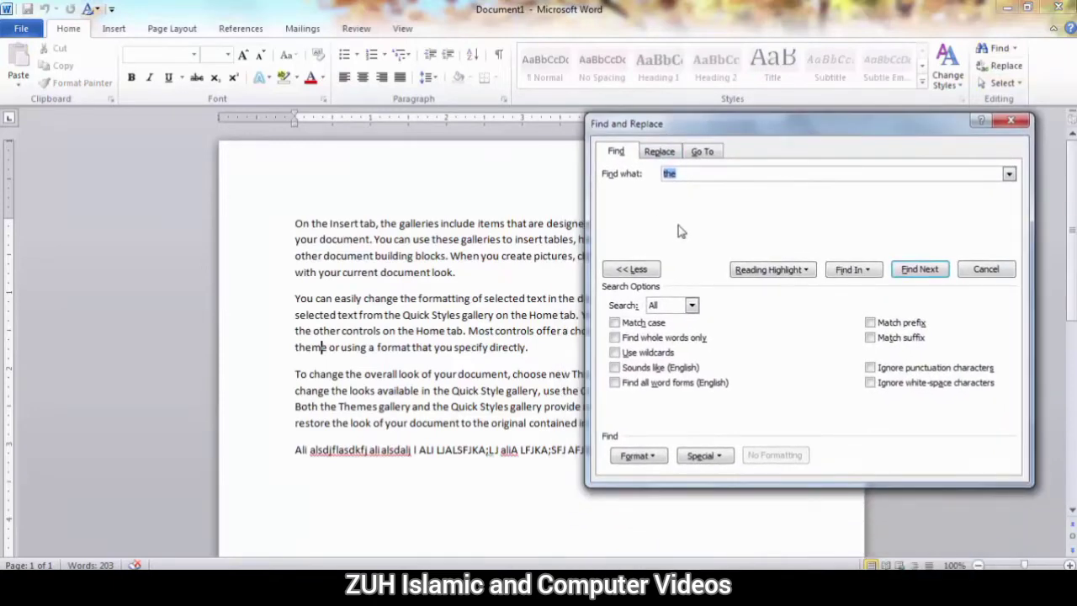
Replace the search term with the lowercase first name and step through its matches in the test line with Match case off.
key("BackSpace")
type("ali")
left_click(919, 269)
left_click(916, 271)
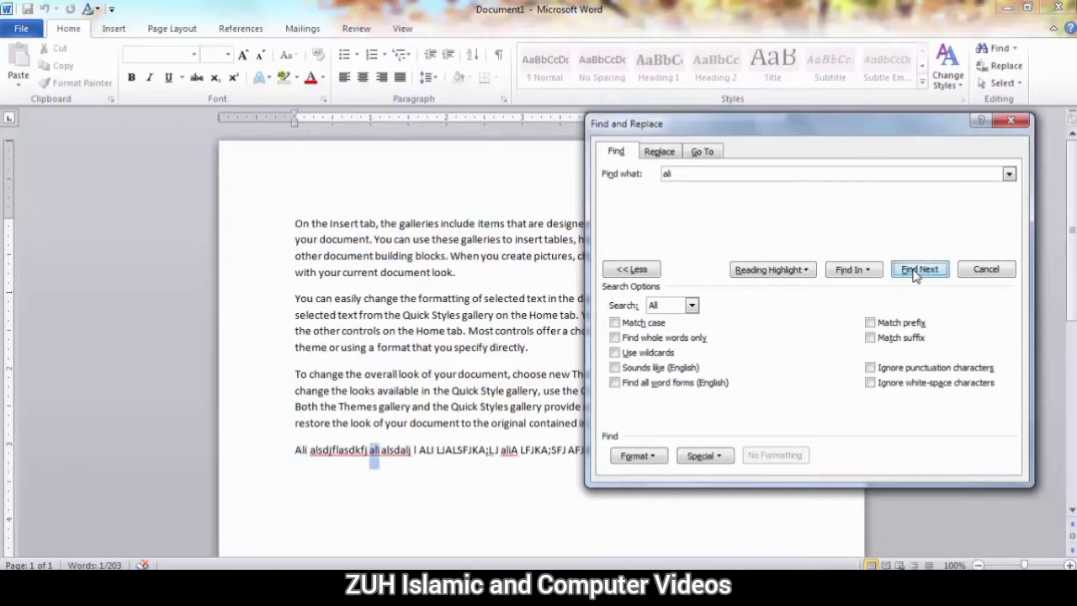
left_click(915, 270)
left_click(915, 271)
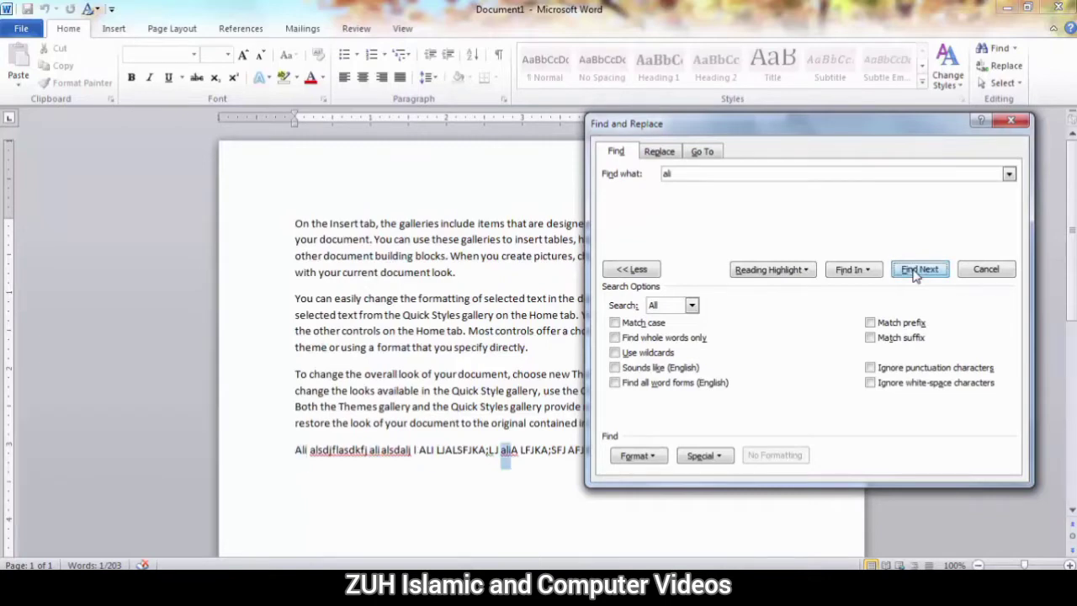
left_click(917, 271)
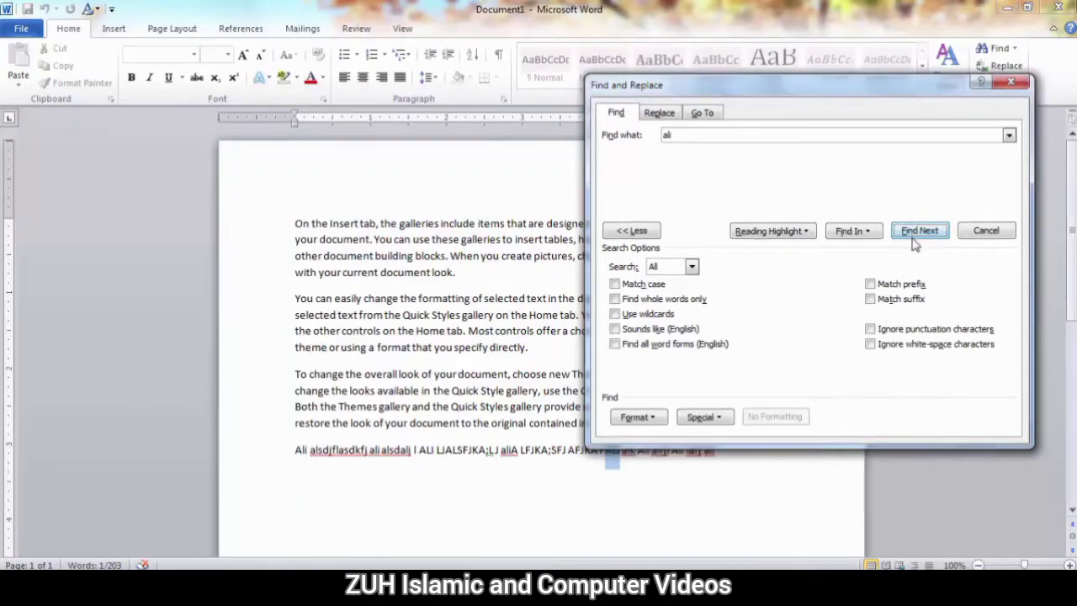
left_click(919, 232)
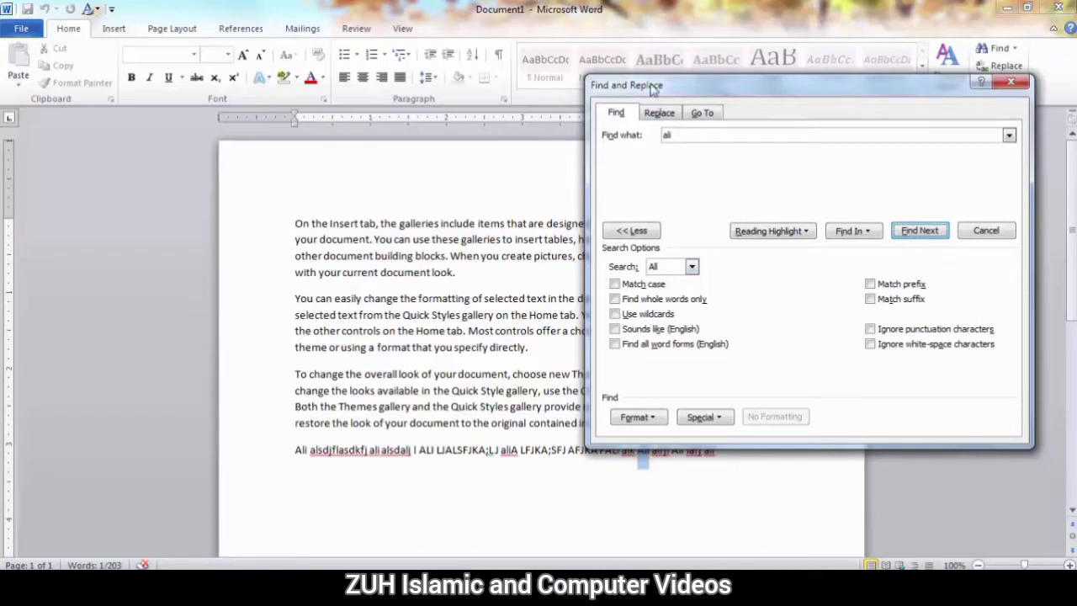
Place the cursor in the second paragraph, turn on Match case, and step through the lowercase name's matches until the whole document is searched.
left_click_drag(652, 90, 632, 68)
left_click(380, 322)
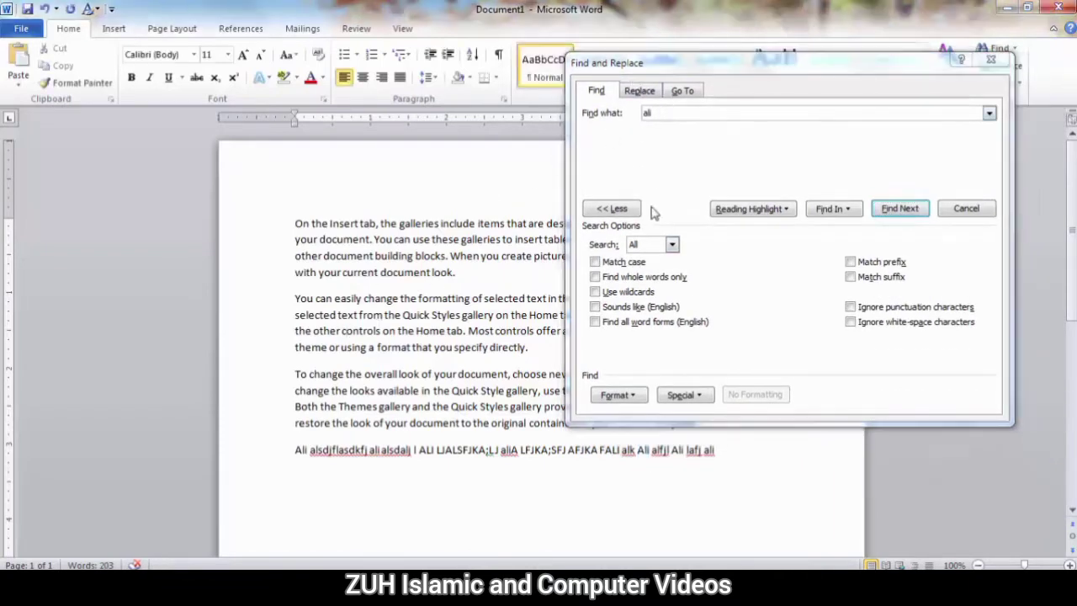
left_click(607, 263)
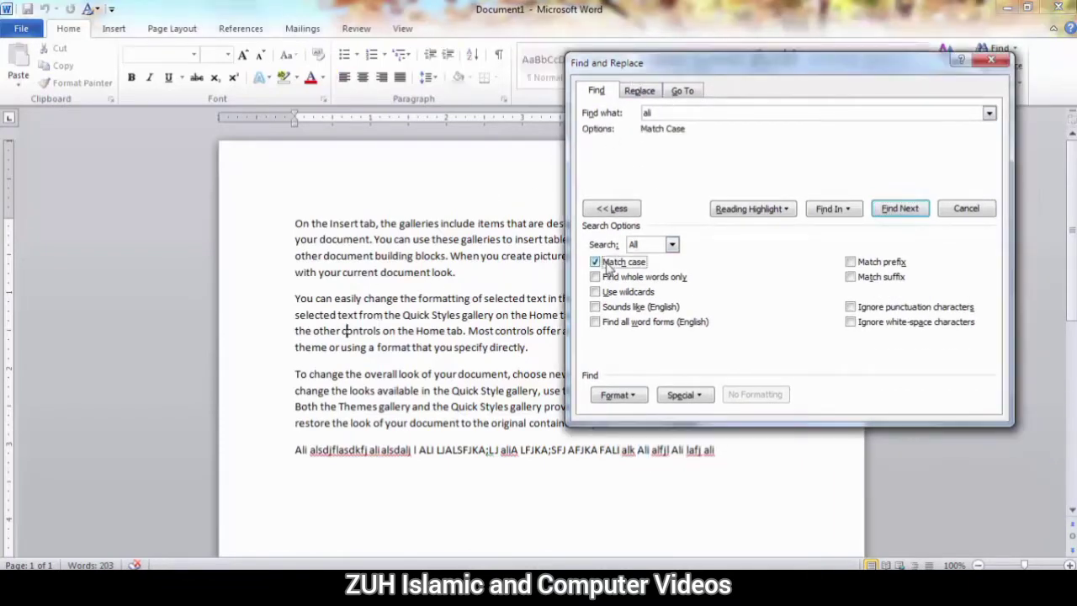
left_click(897, 211)
left_click(897, 209)
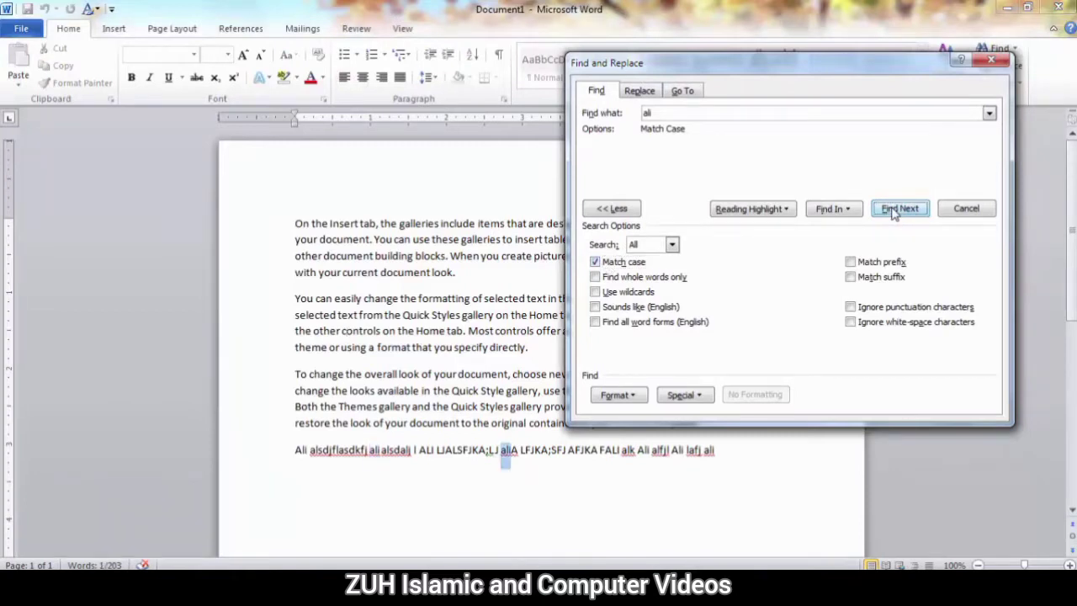
left_click(895, 211)
left_click(895, 211)
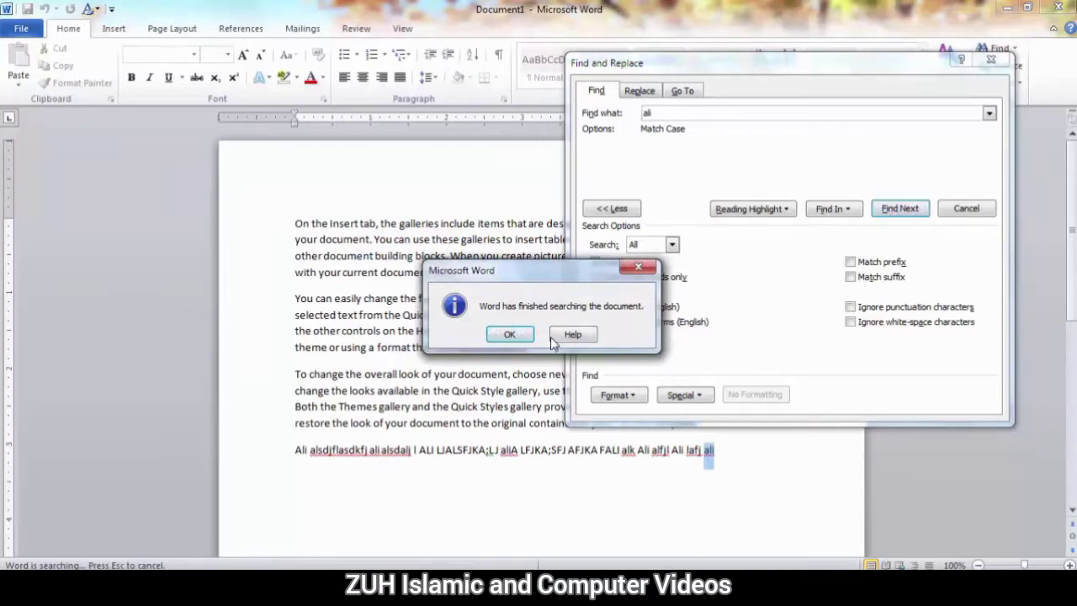
left_click(510, 334)
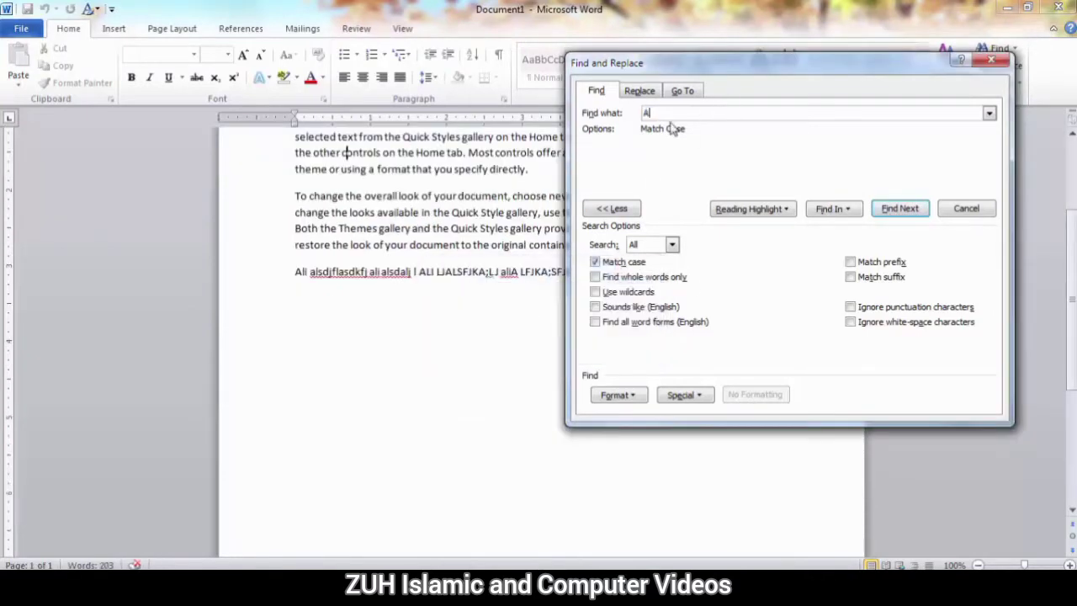
Change the search term to the name in capitals and step through its case-matched occurrences from the second paragraph's last line until the search ends.
type("ALI")
left_click(334, 169)
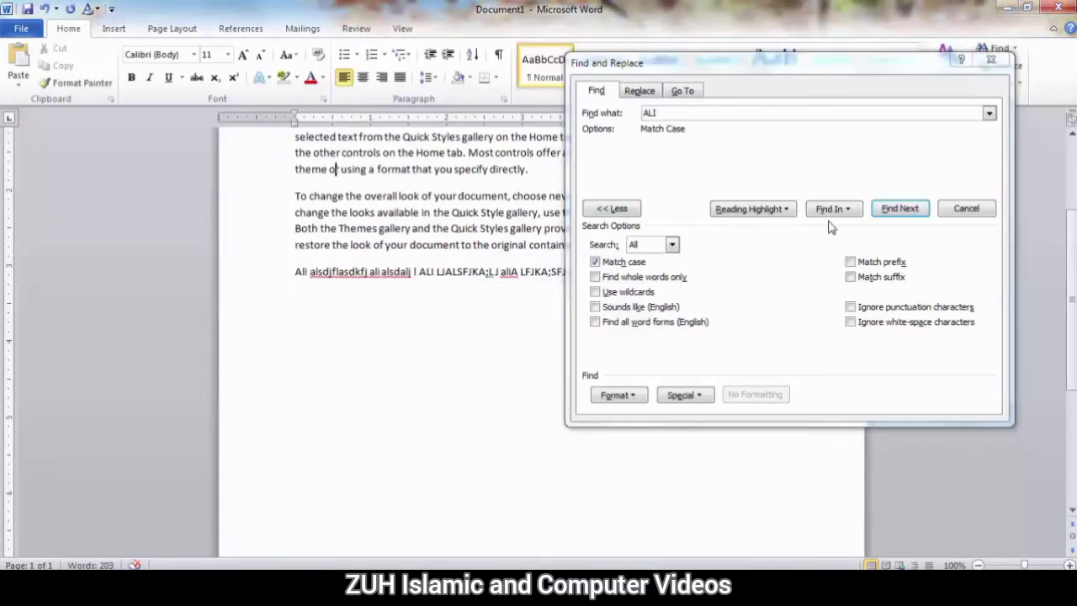
left_click(900, 211)
left_click(901, 210)
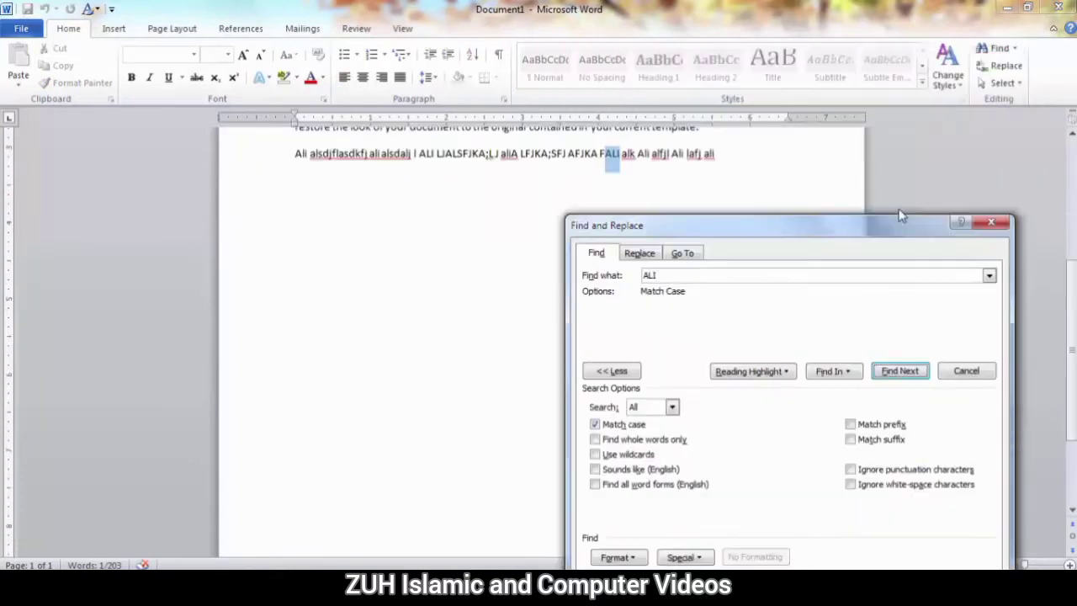
left_click(900, 370)
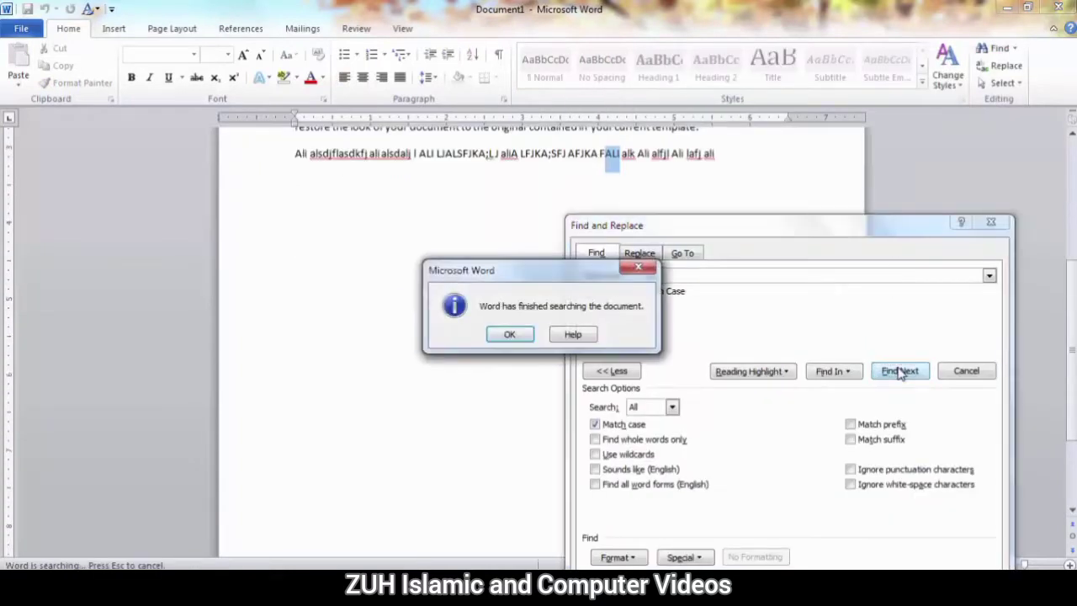
left_click(511, 333)
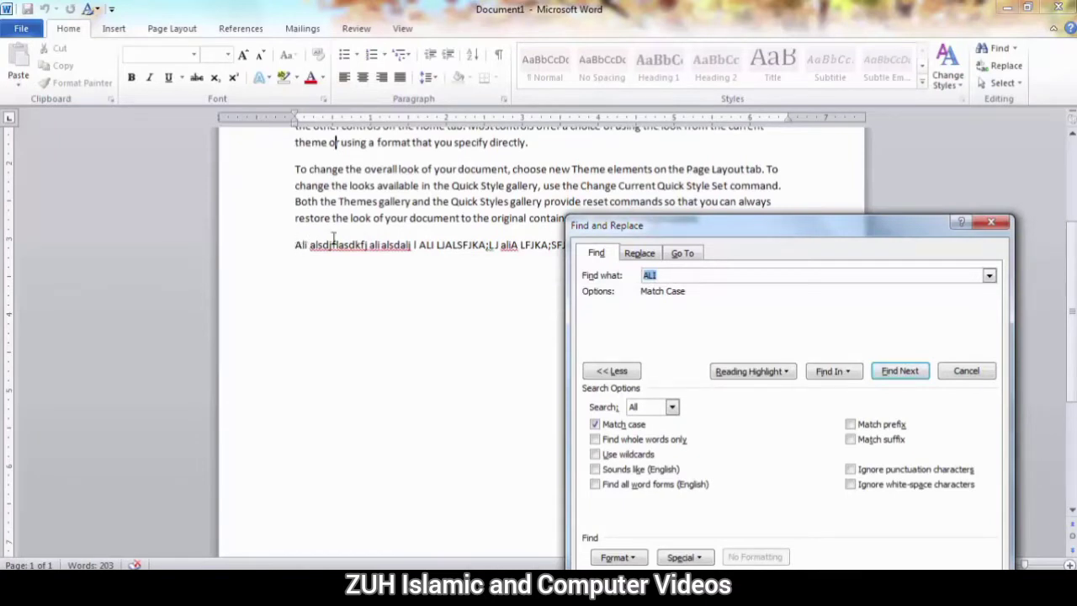
left_click_drag(665, 114, 667, 92)
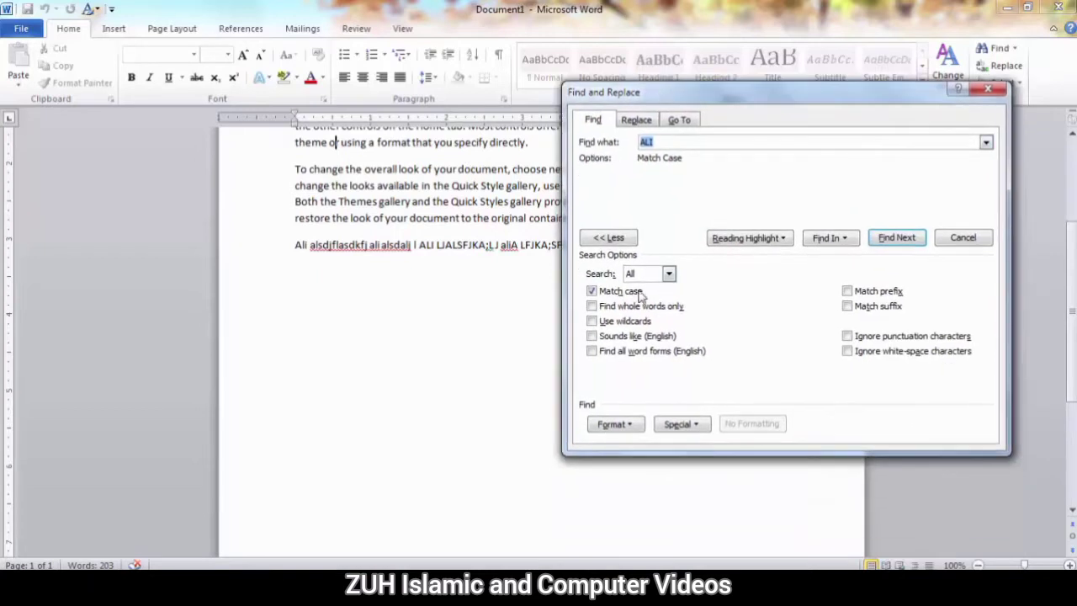
left_click(619, 291)
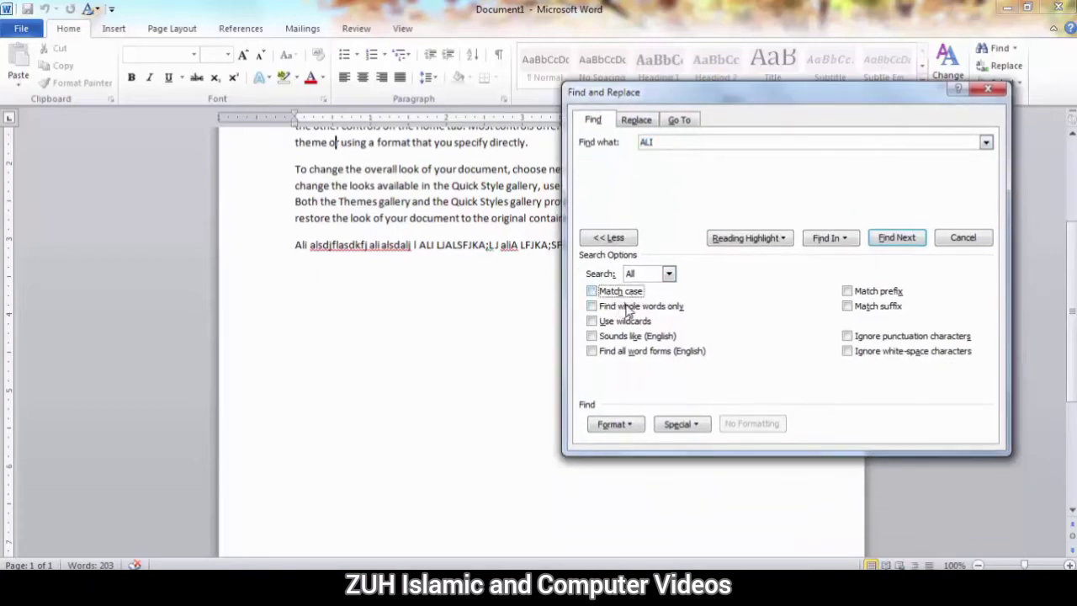
left_click(626, 308)
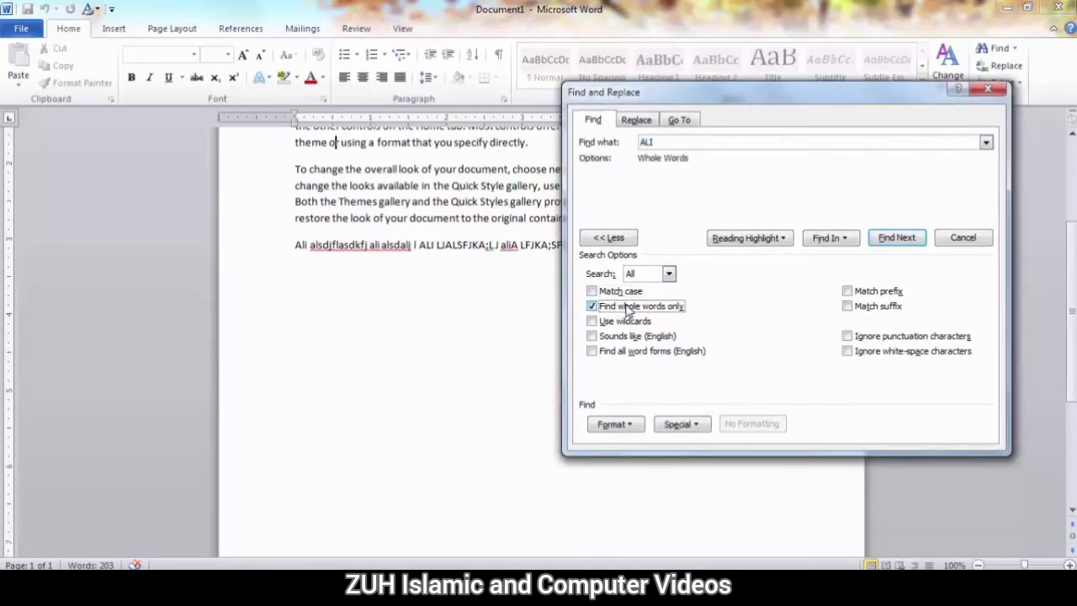
left_click(956, 237)
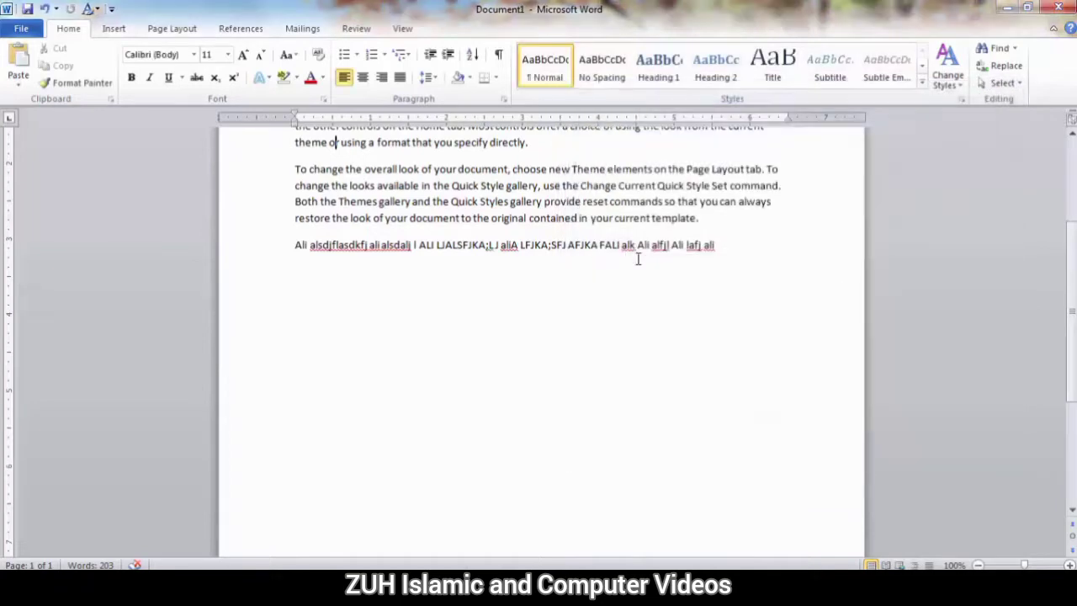
Add four first names on separate lines below the test line, making the third the searched name and the second one containing it.
left_click(406, 304)
left_click(734, 247)
key("Return")
type("Khalid")
key("Return")
type("W")
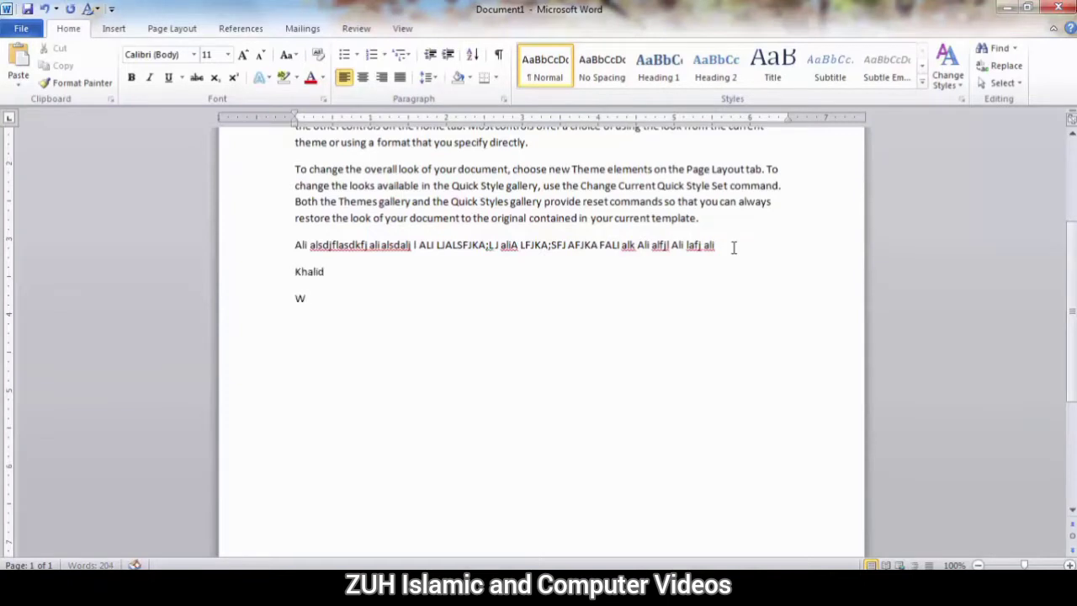
type("ali Ali")
key("Return")
type("Tahir")
key("Return")
Add a fifth line repeating the first listed name in all capitals.
type("Khal")
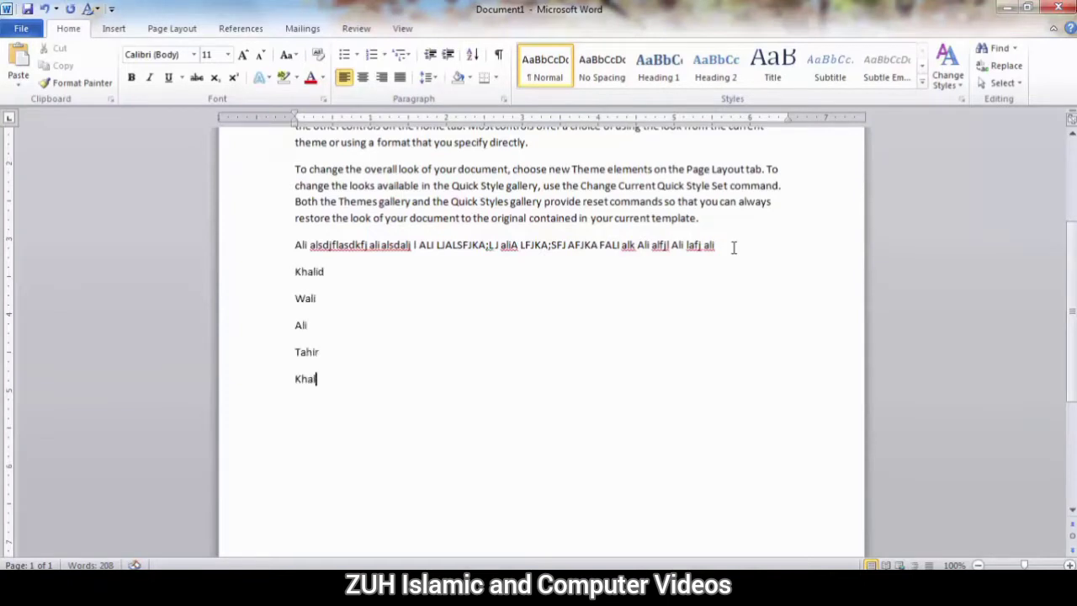
type("id")
key("BackSpace")
key("BackSpace")
key("BackSpace")
key("BackSpace")
key("BackSpace")
type("HALID")
Place the cursor in "restore" in the last full paragraph, reopen Find clear of the name list, and turn Match case off.
left_click(317, 221)
key("ctrl+h")
left_click(349, 130)
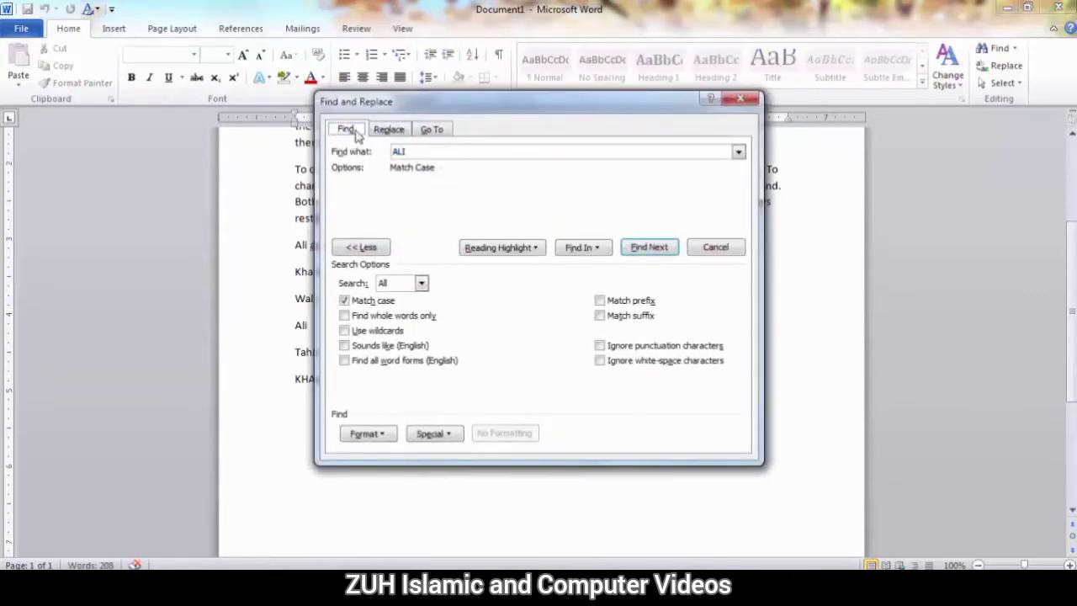
left_click_drag(452, 110, 688, 98)
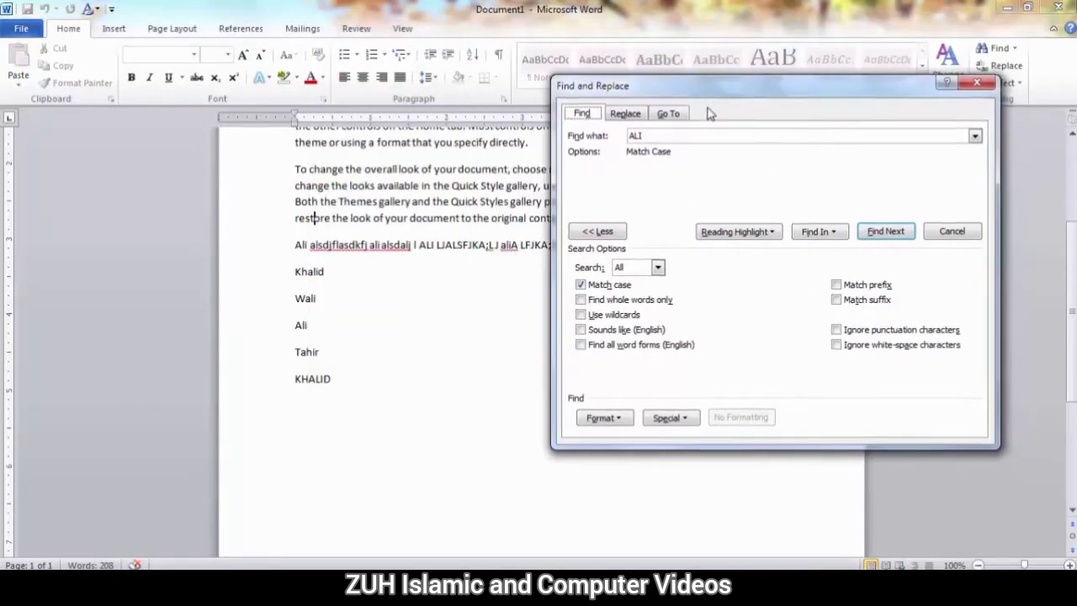
left_click(592, 286)
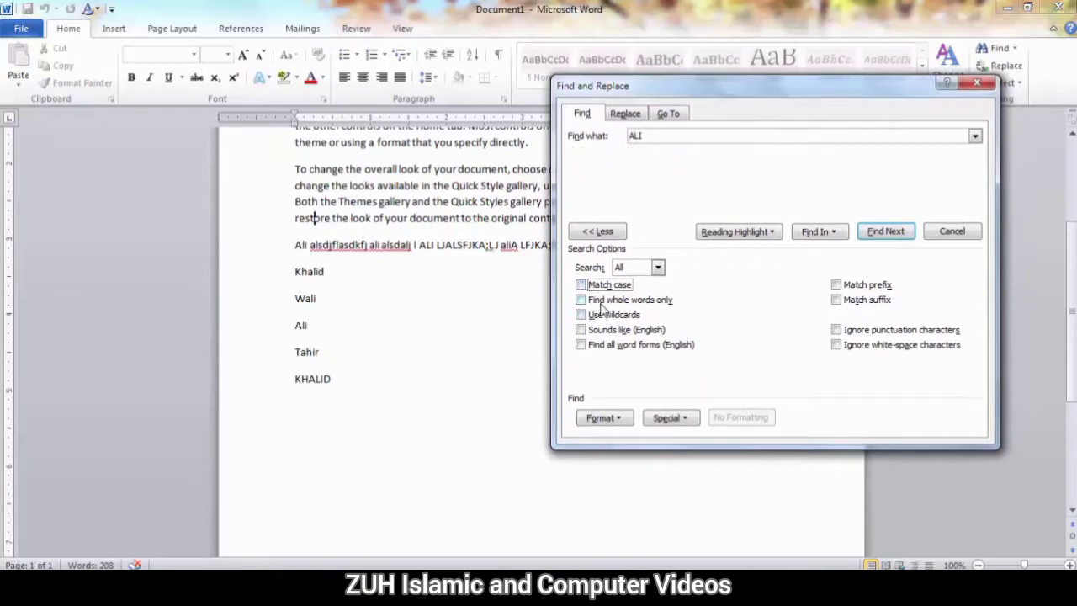
left_click(600, 301)
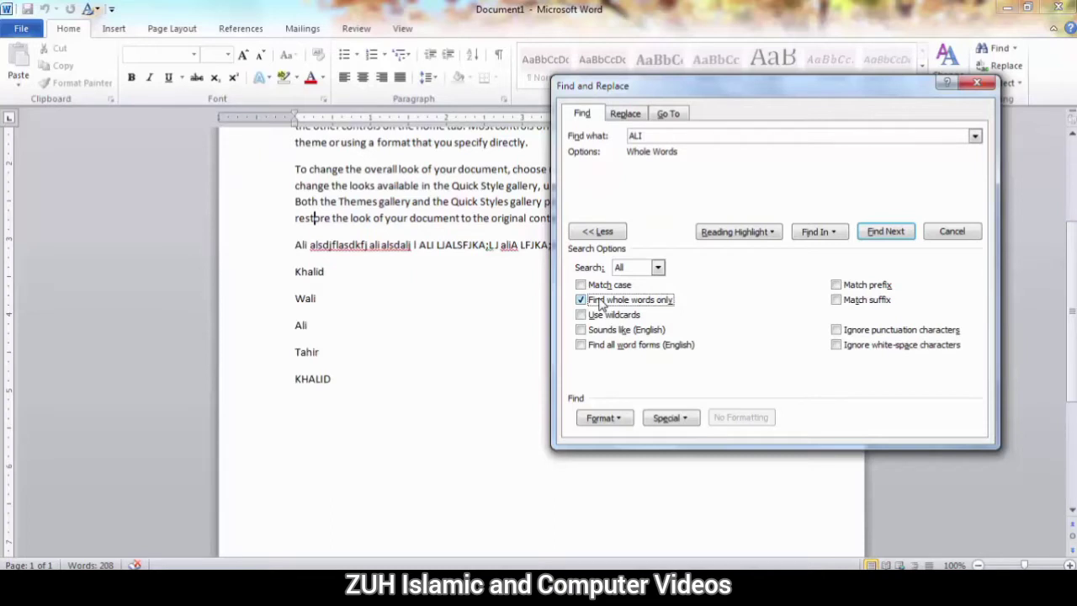
left_click(599, 301)
Place the cursor in "available", collapse the search options, and step through every match of the name, partial words included, until the search ends.
left_click(295, 206)
left_click(399, 185)
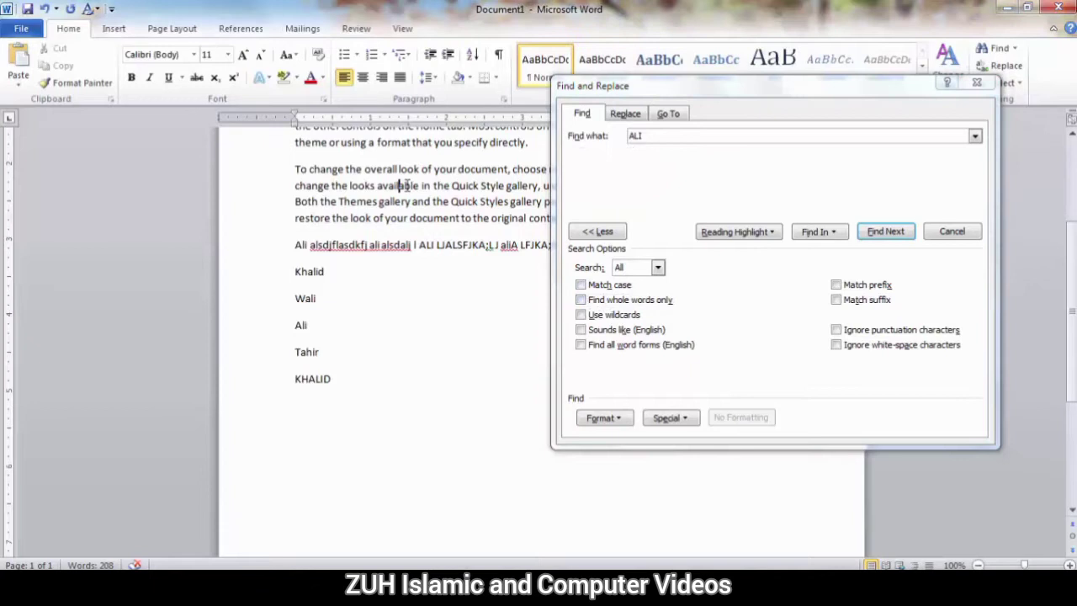
left_click(599, 232)
left_click(883, 232)
left_click(885, 233)
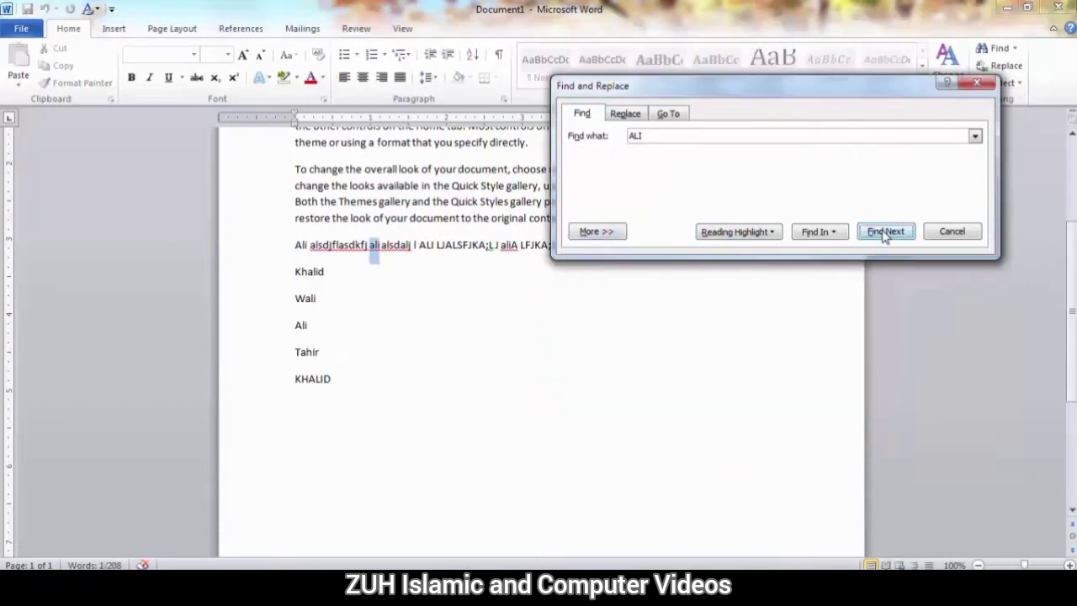
left_click(883, 234)
left_click(883, 233)
left_click(884, 234)
left_click(883, 221)
left_click(883, 220)
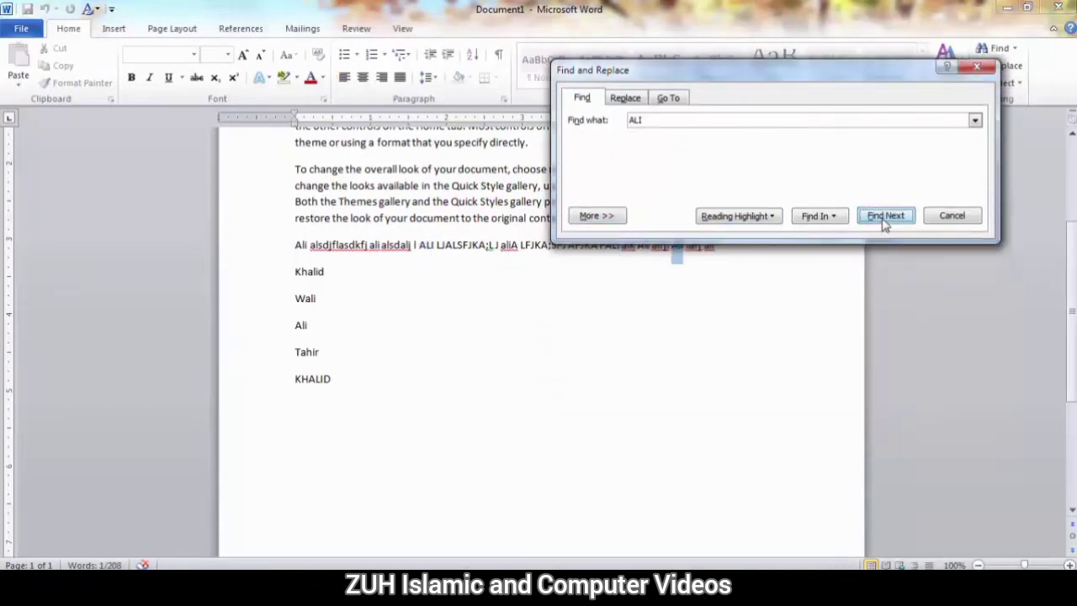
left_click(883, 220)
left_click(884, 220)
left_click(884, 221)
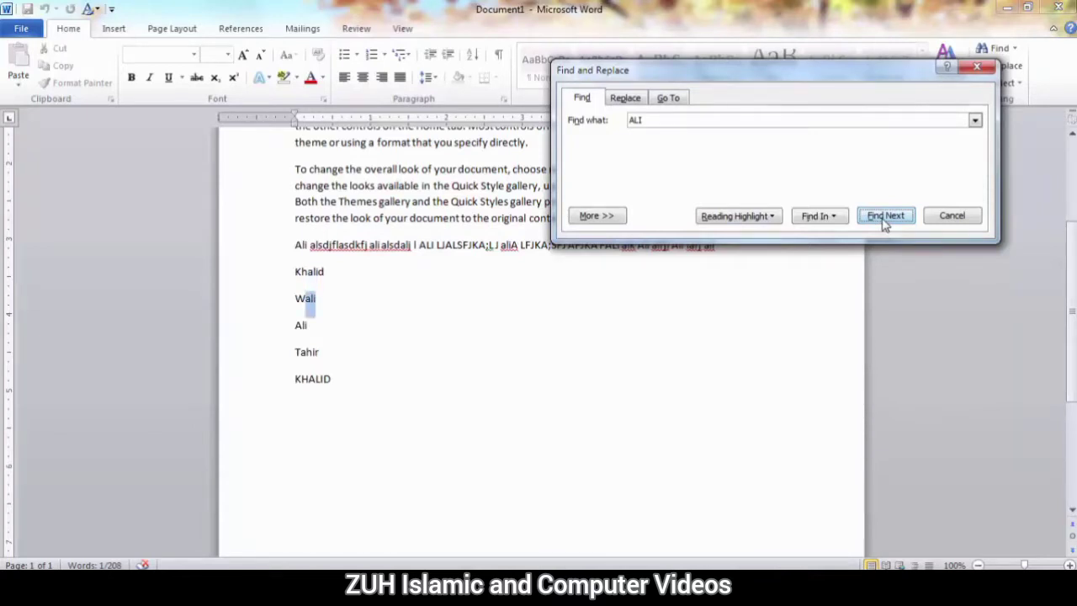
left_click(883, 221)
left_click(883, 220)
left_click(883, 220)
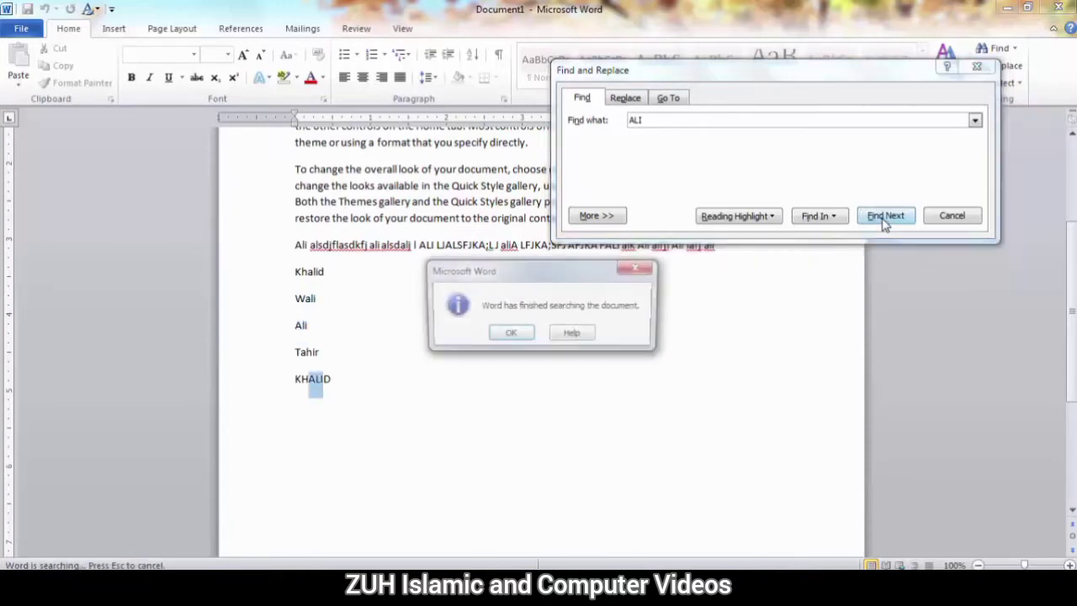
left_click(500, 335)
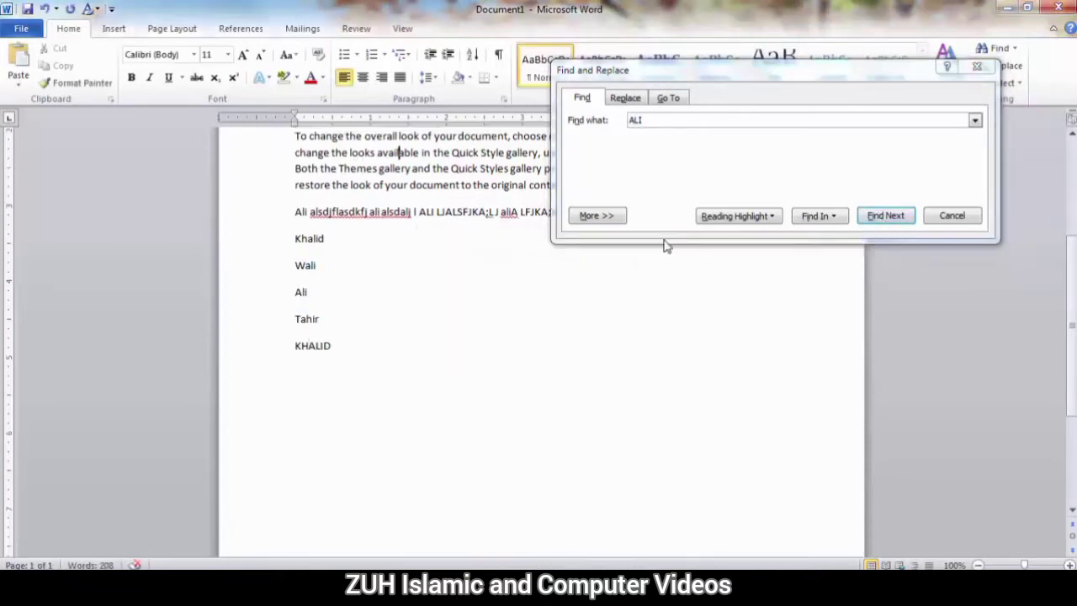
Turn on Find whole words only, collapse the search options, and move the dialog clear of the test line and name list.
left_click(597, 215)
left_click(607, 284)
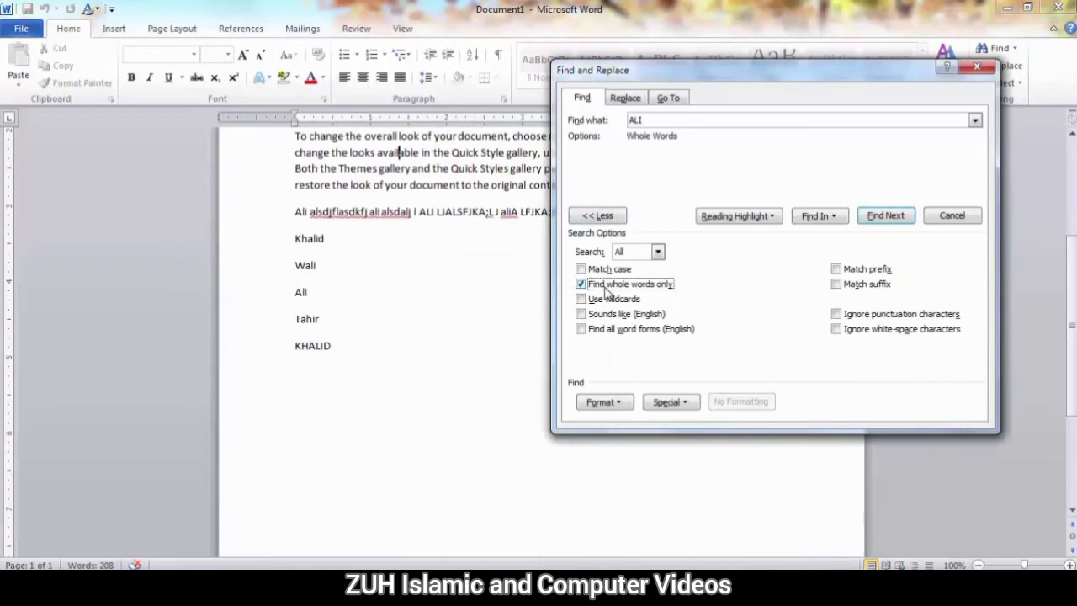
left_click(593, 219)
left_click_drag(797, 82, 669, 332)
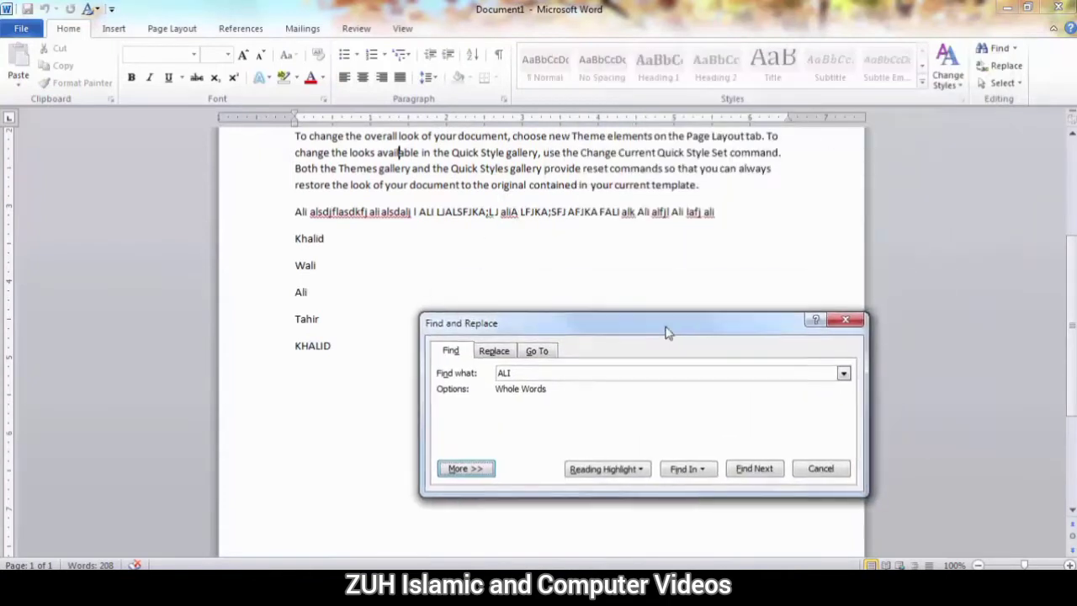
Step through the whole-word matches of the name until the document is searched, then move the dialog beside the name list.
left_click(757, 470)
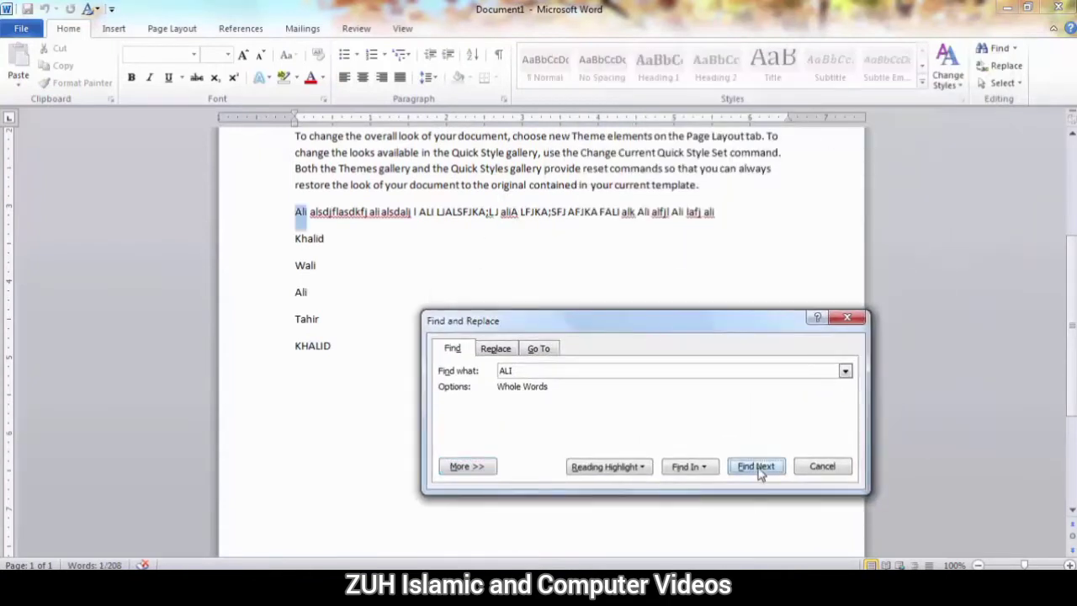
left_click(757, 466)
left_click(756, 467)
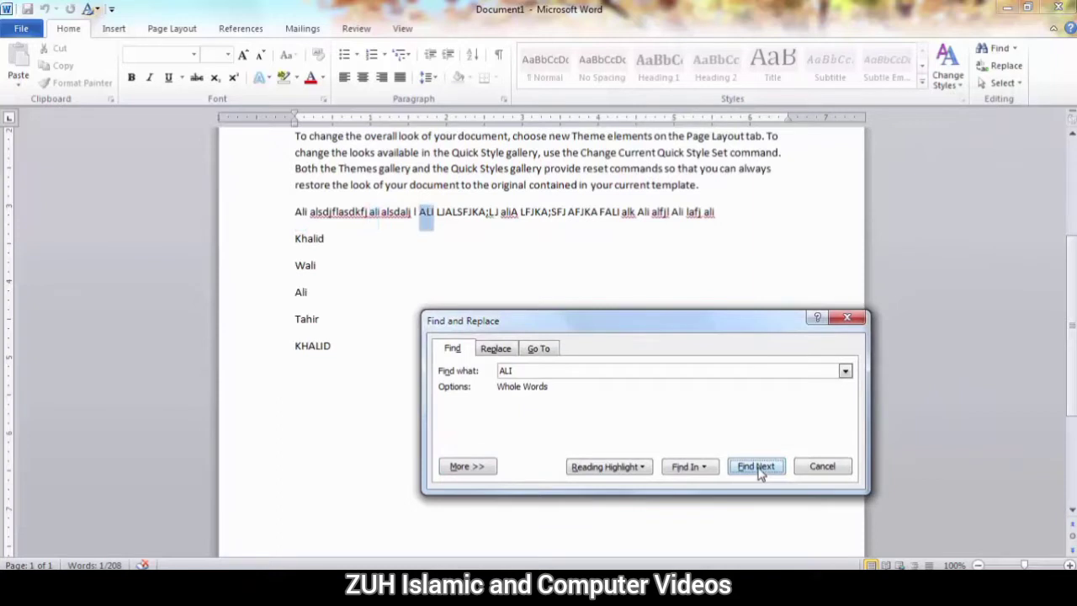
left_click(758, 467)
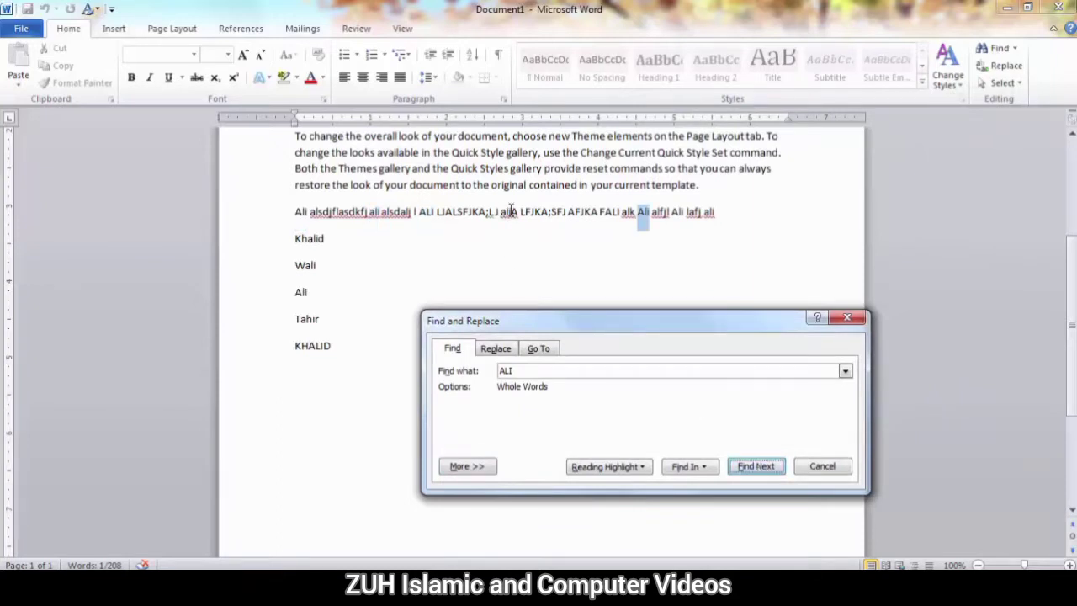
left_click(743, 473)
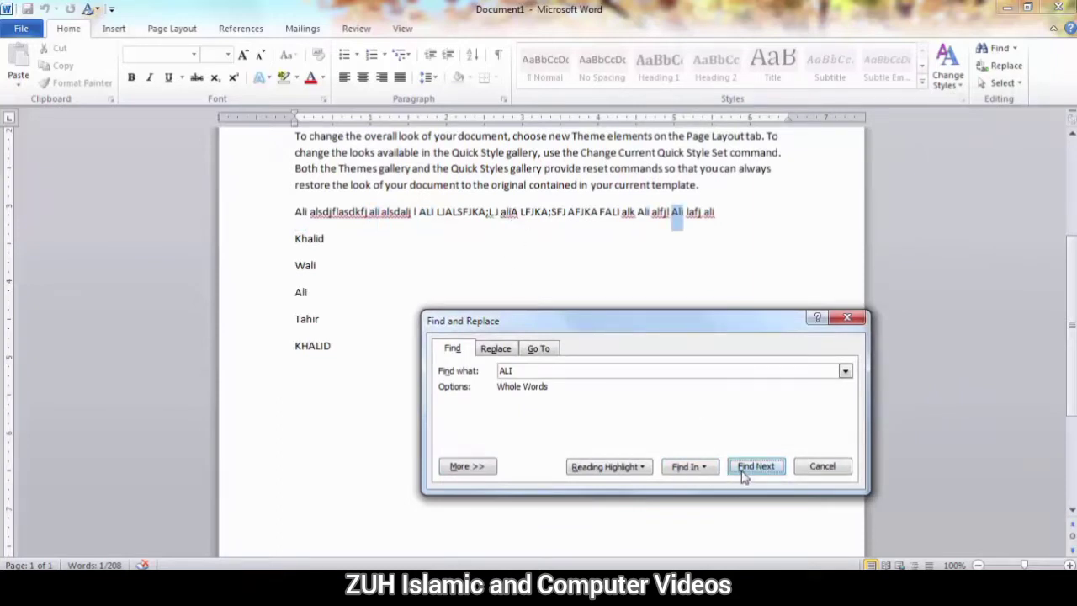
left_click(743, 473)
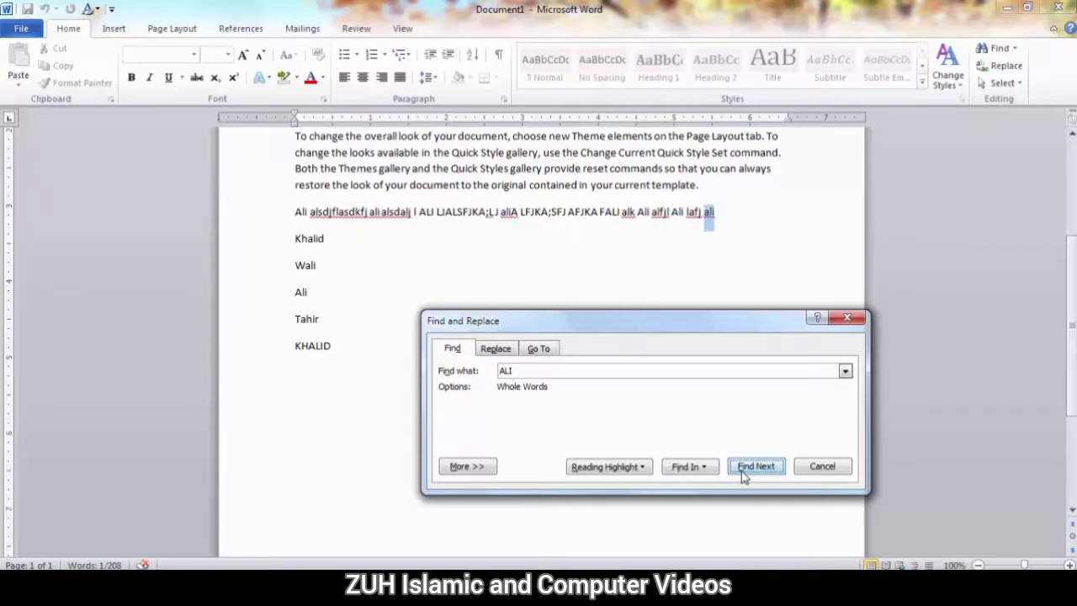
left_click(742, 473)
left_click(743, 473)
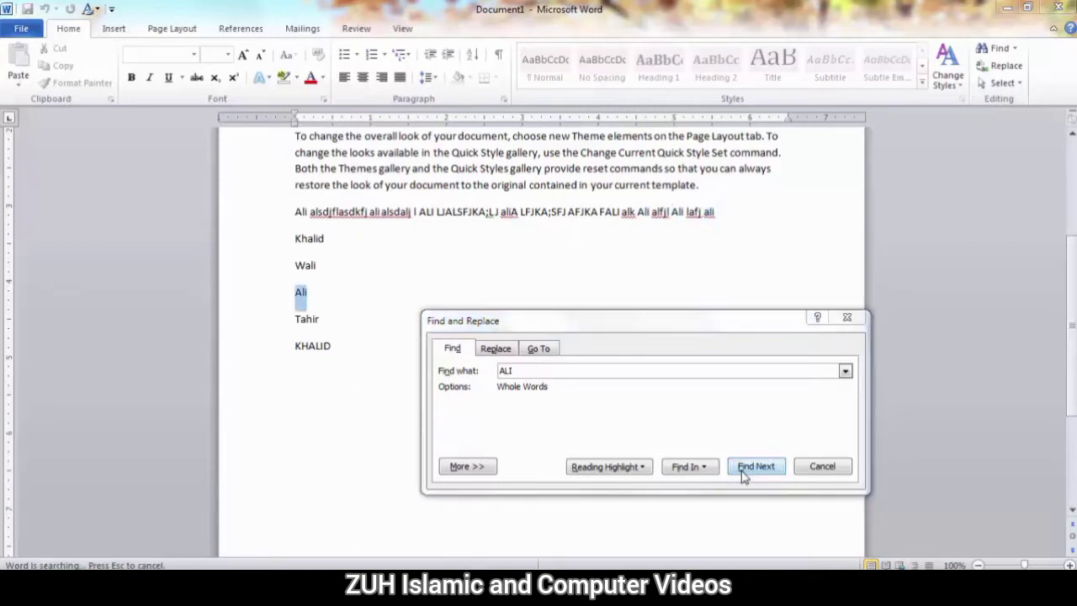
left_click(515, 334)
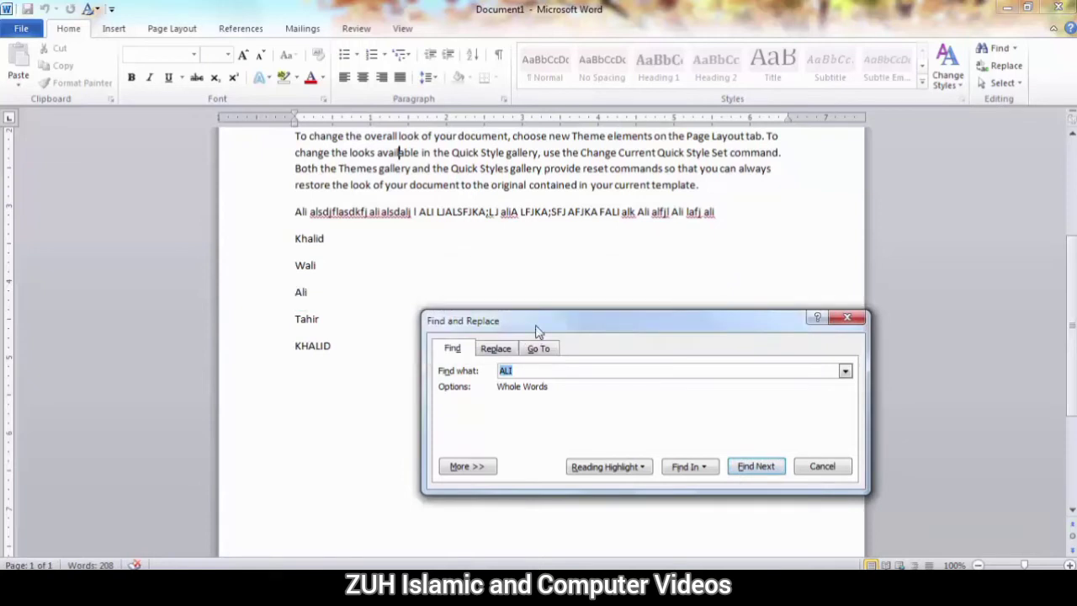
left_click_drag(538, 325, 631, 184)
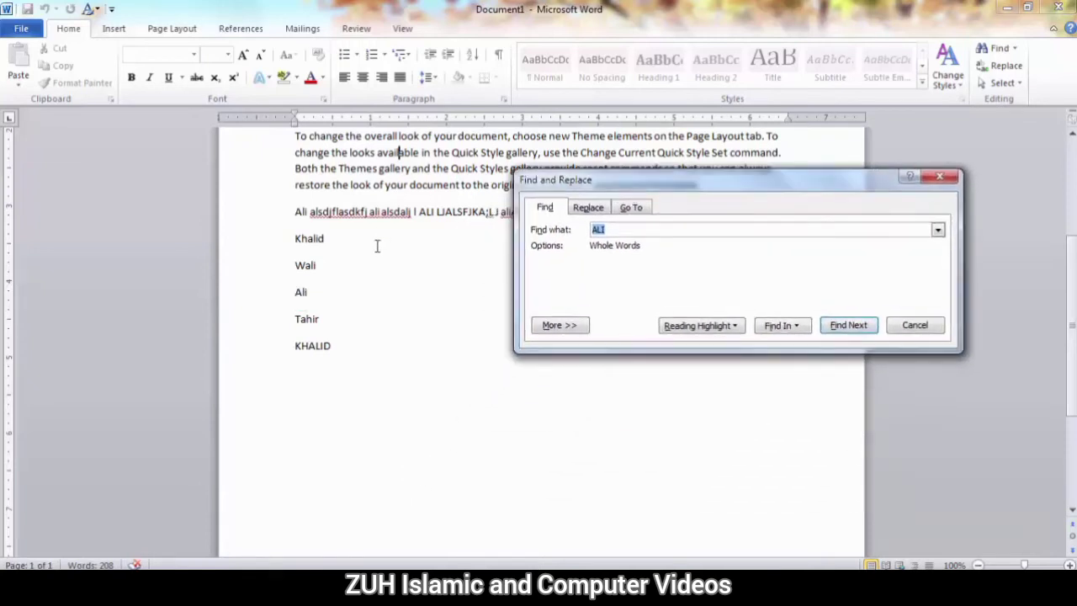
Expand the search options and clear Match case, Find whole words only and Use wildcards.
left_click(579, 326)
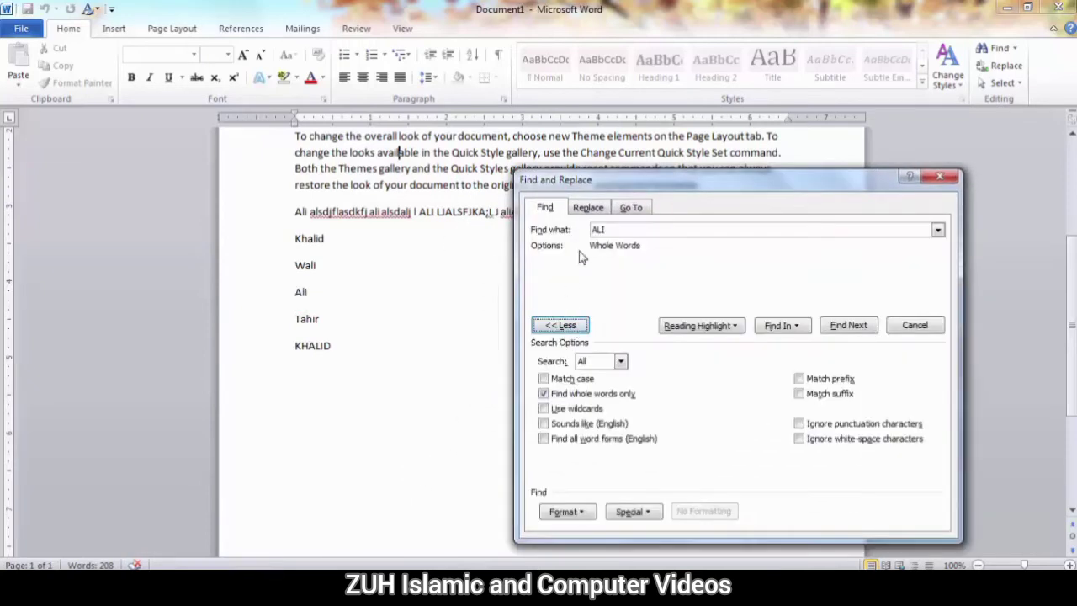
left_click(564, 380)
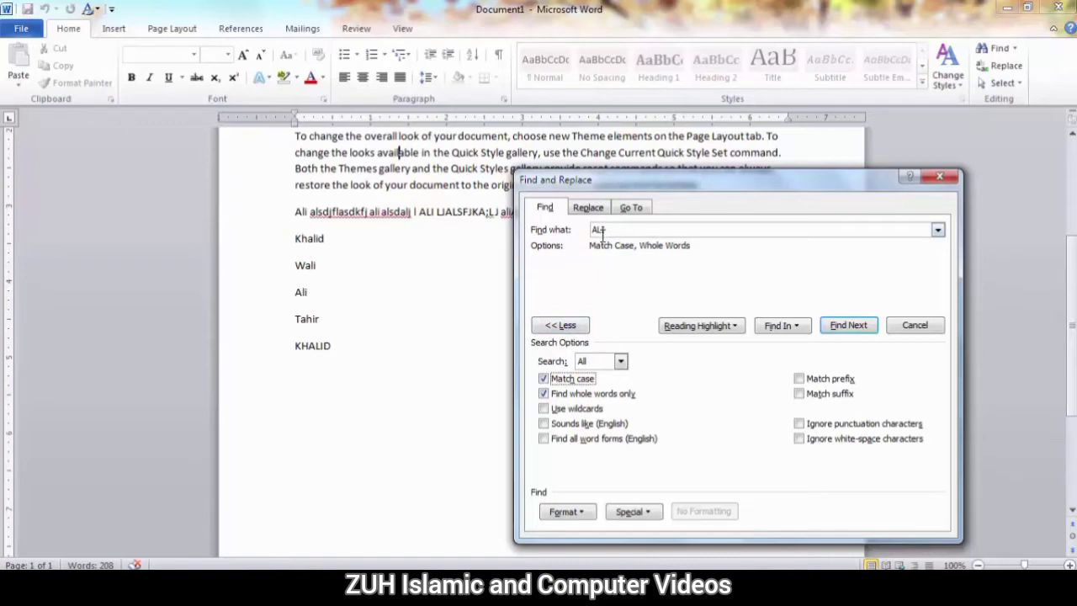
left_click(548, 380)
left_click(552, 394)
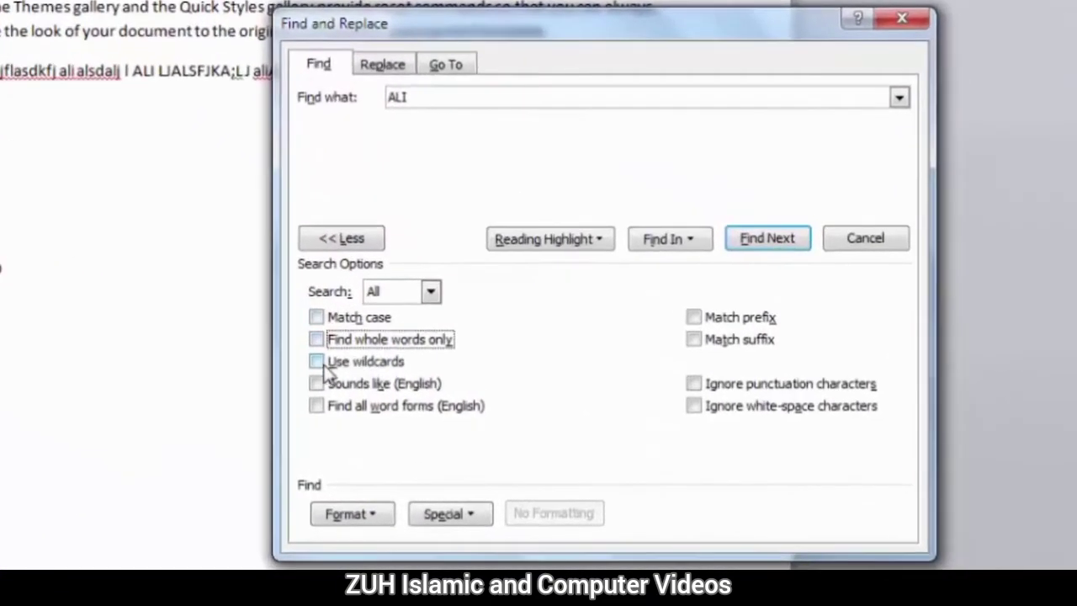
left_click(371, 374)
left_click(318, 368)
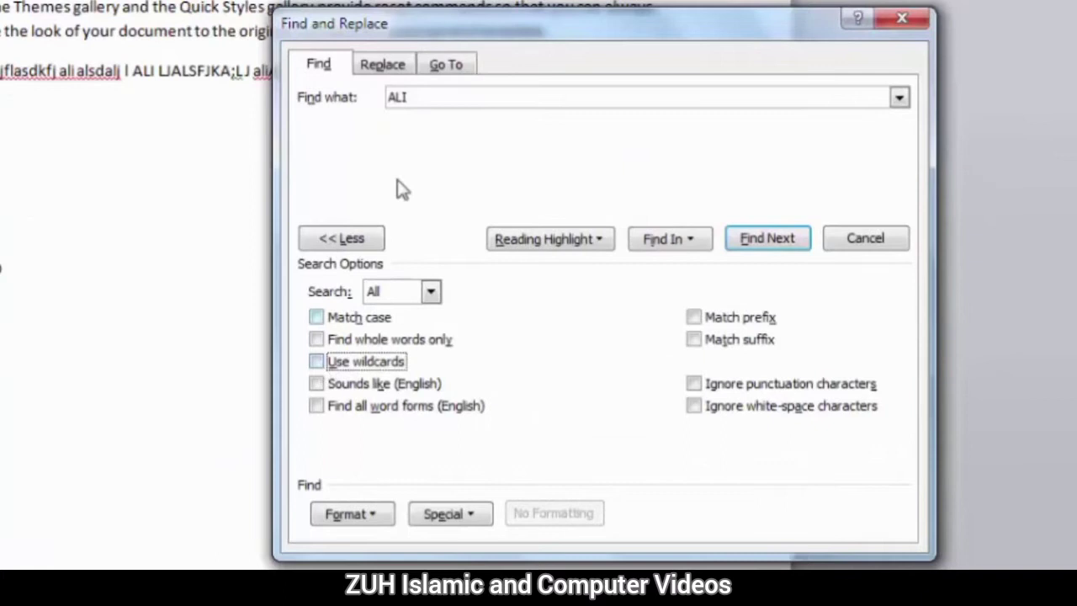
Search the document twice for "a??" with wildcards off, dismissing the message each time.
left_click(439, 97)
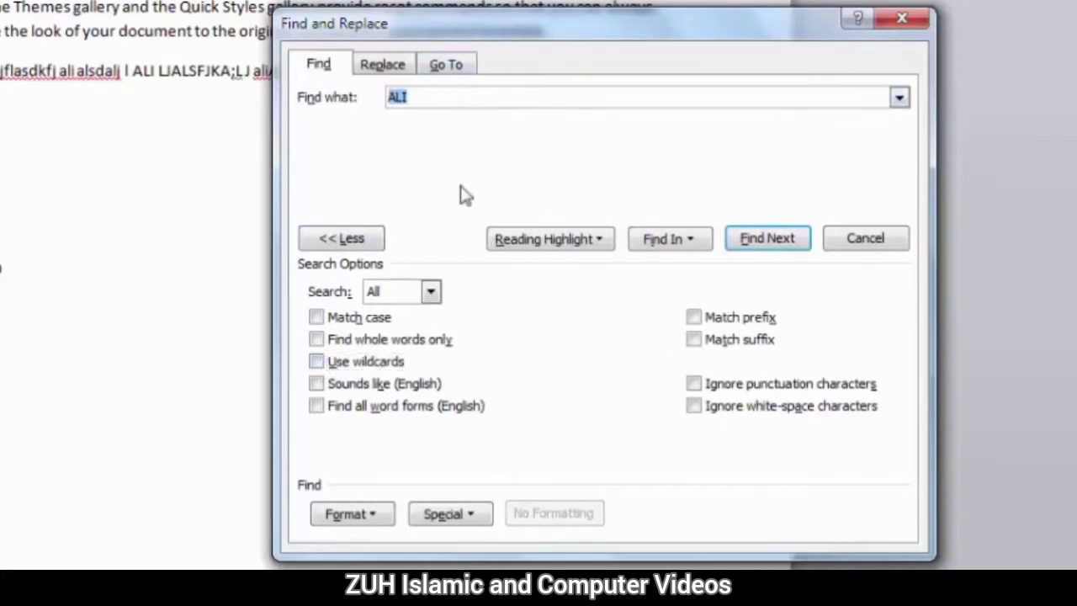
type("a")
key("BackSpace")
type("a??")
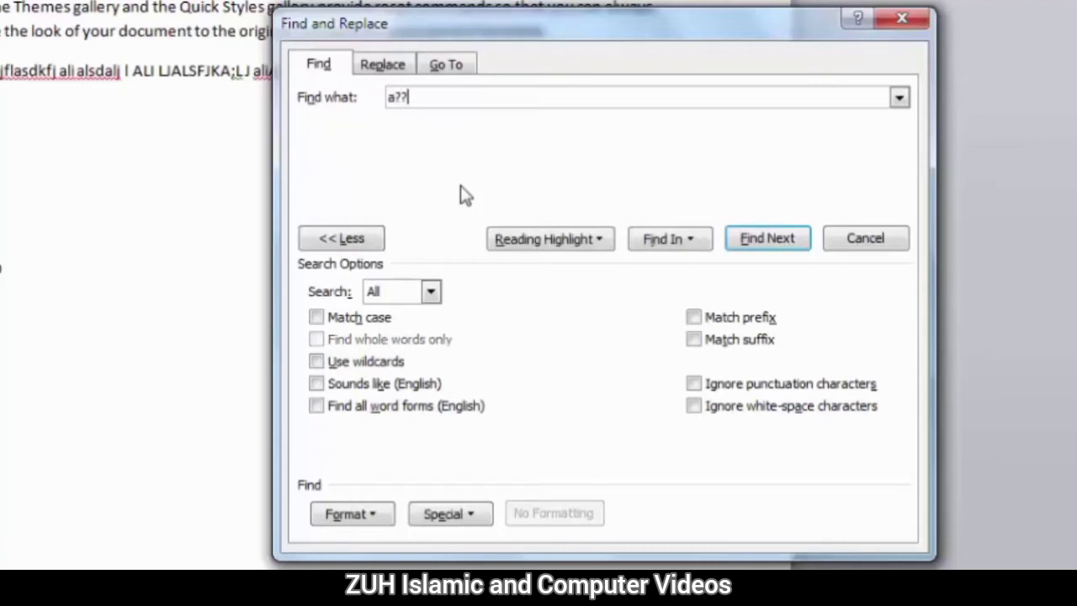
left_click(768, 240)
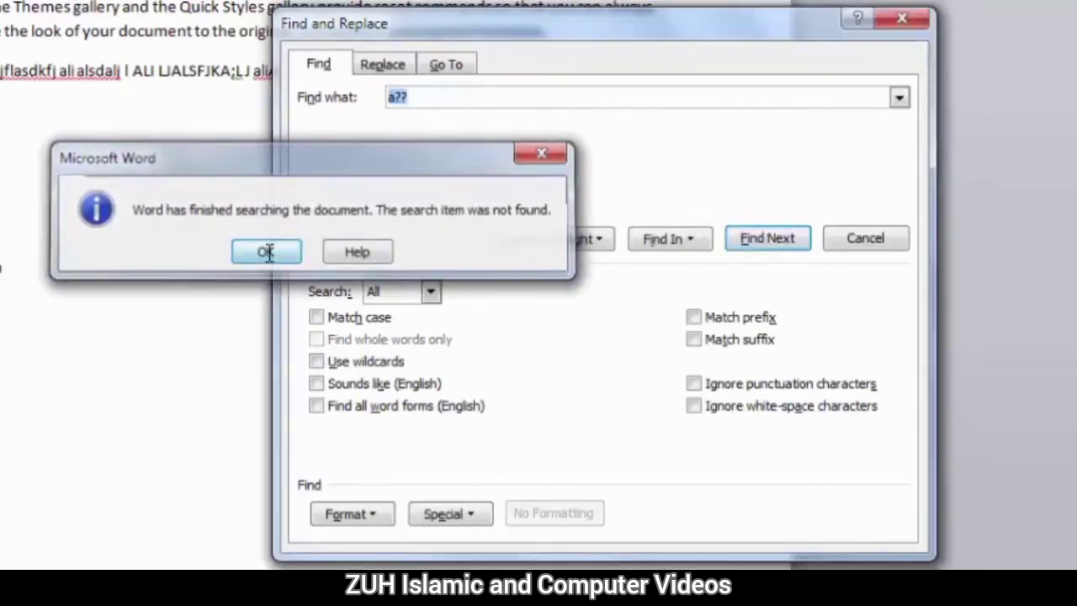
left_click(266, 253)
left_click(805, 236)
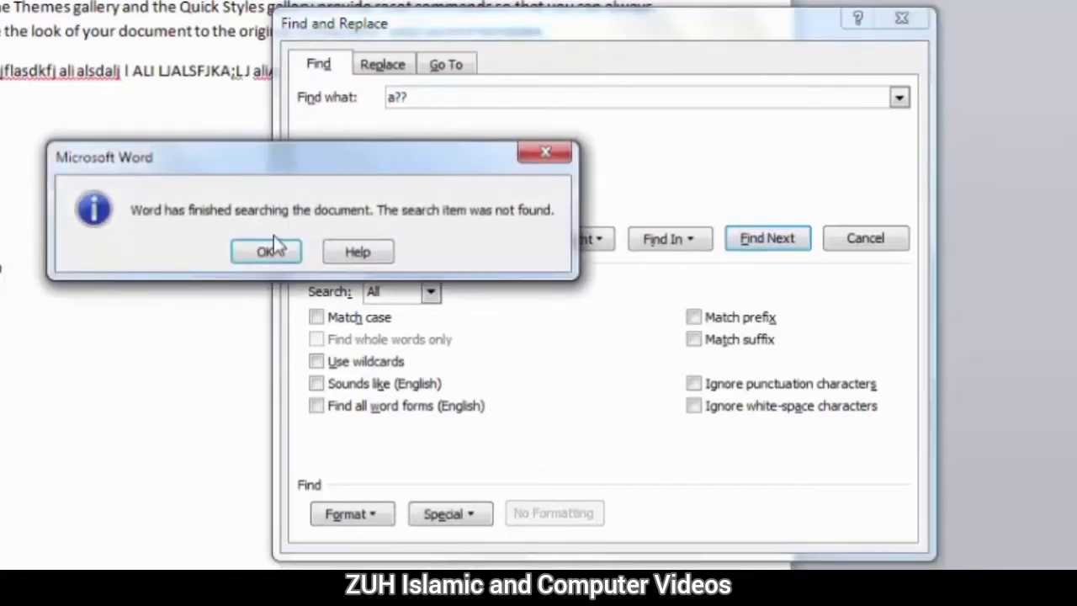
left_click(290, 254)
Turn on Use wildcards and step through the "a??" matches from the last full paragraph into the test line.
left_click(318, 361)
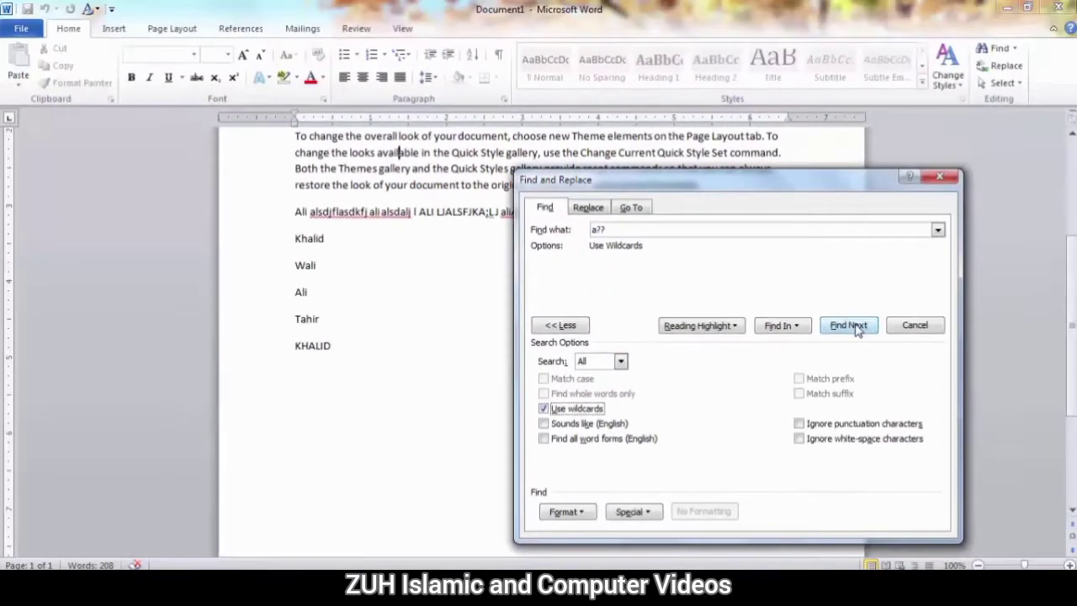
left_click(824, 291)
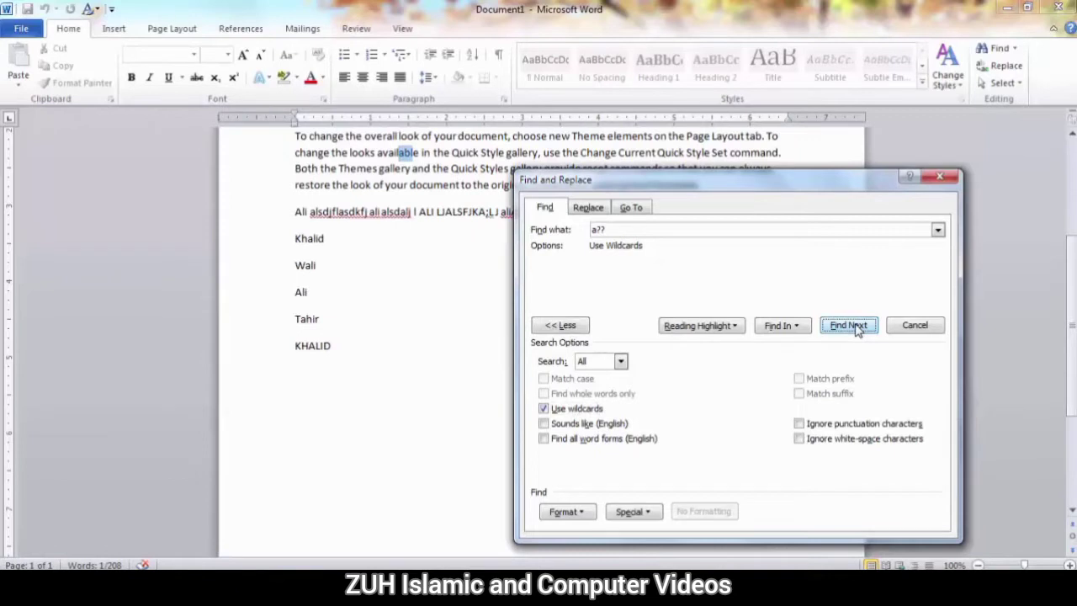
left_click(848, 325)
left_click(848, 324)
left_click(856, 329)
left_click(857, 329)
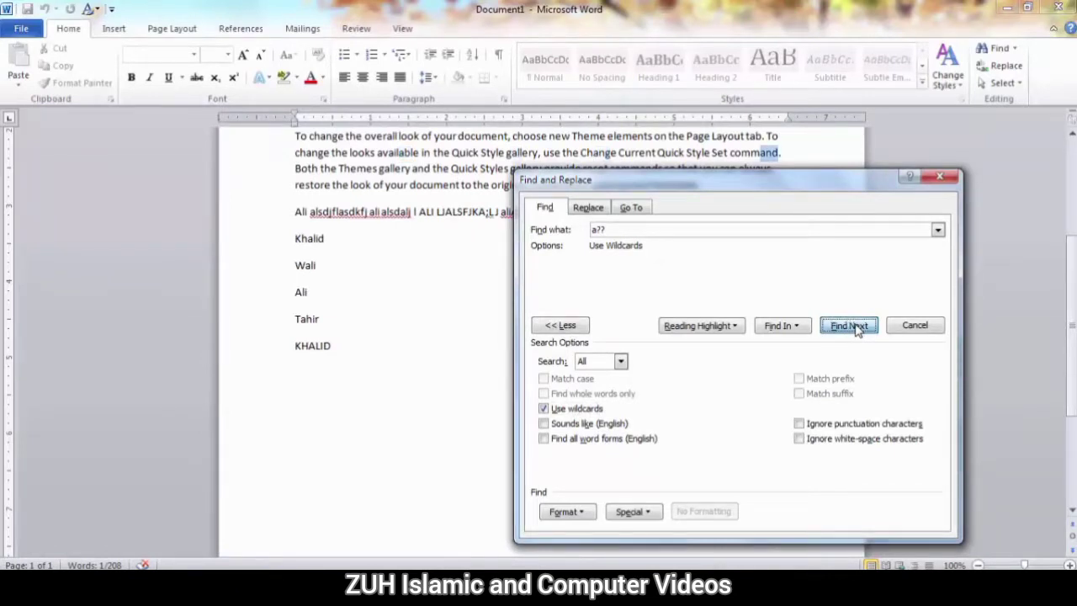
left_click(856, 329)
left_click(856, 329)
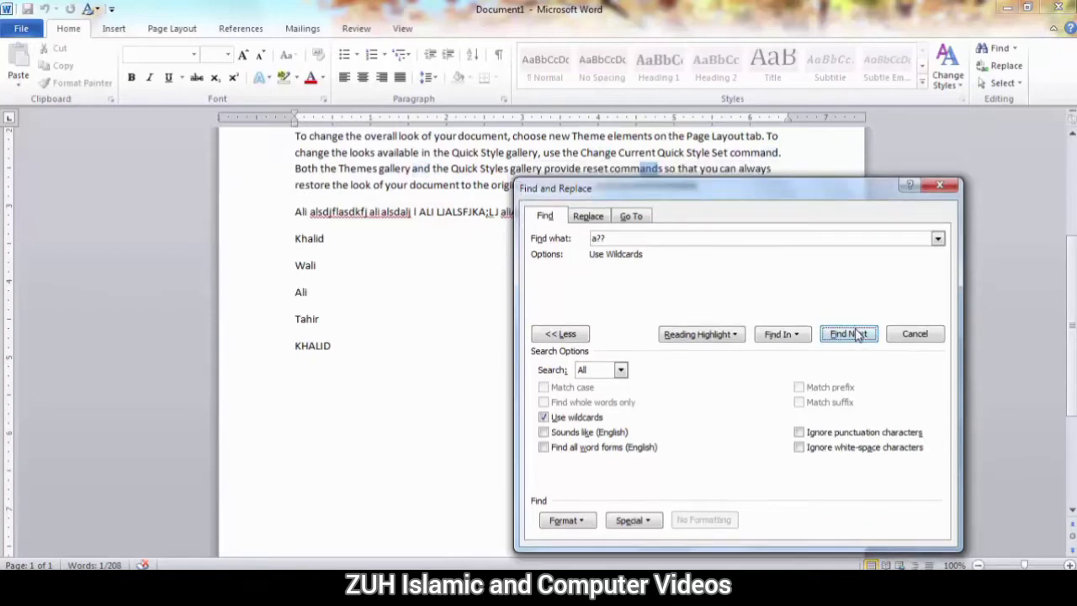
left_click(857, 335)
left_click(857, 334)
left_click(857, 335)
left_click(858, 334)
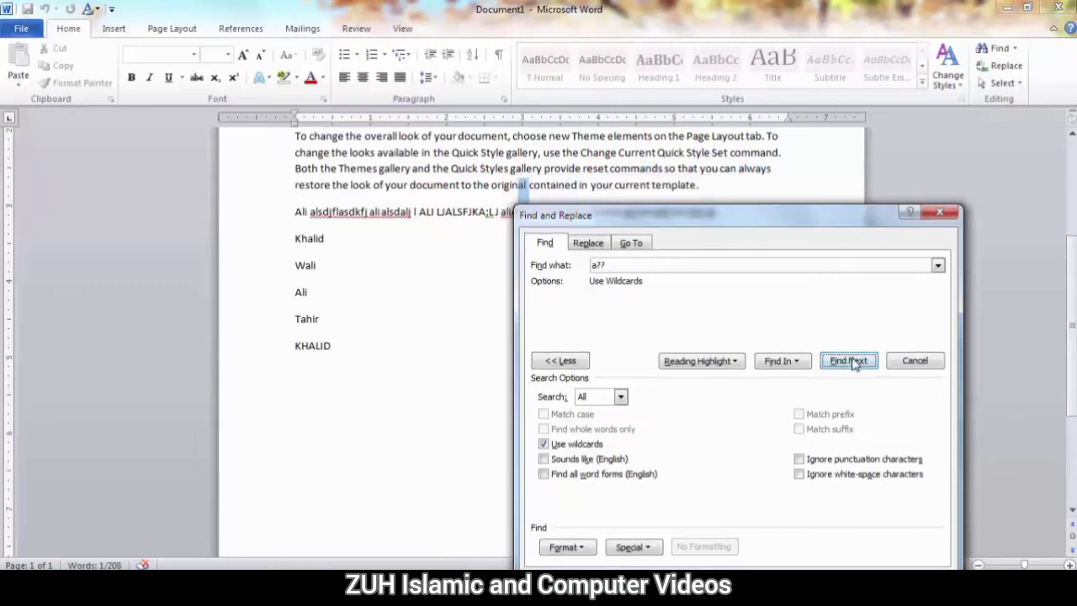
left_click(854, 360)
left_click(854, 360)
left_click(854, 360)
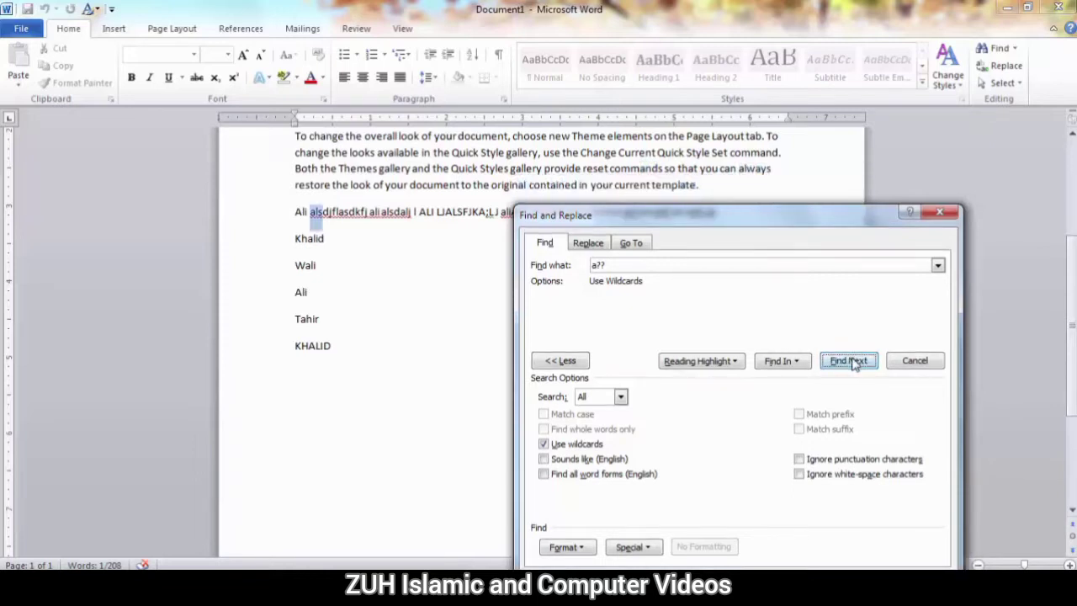
left_click(853, 360)
left_click(854, 360)
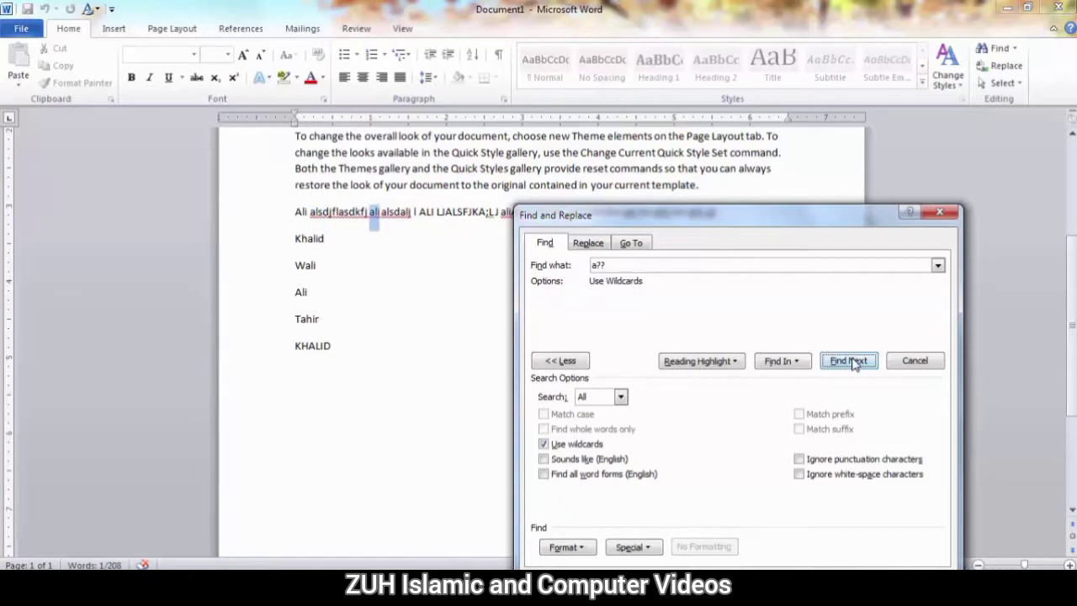
left_click(854, 360)
left_click(854, 360)
left_click(853, 360)
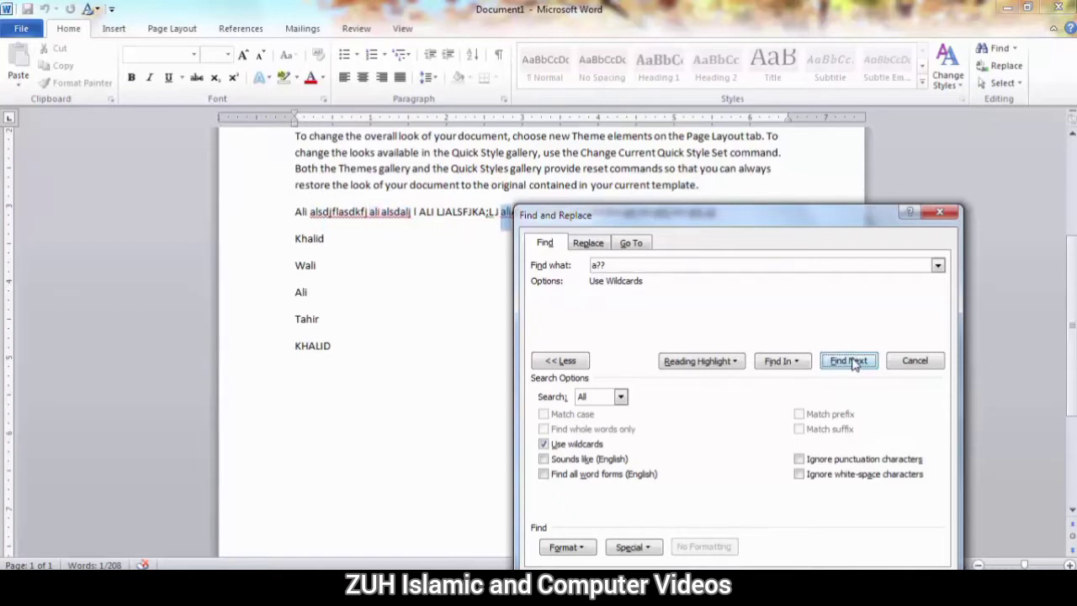
Change the wildcard pattern to "A??" and step through its matches with the dialog moved below the test line.
left_click(596, 265)
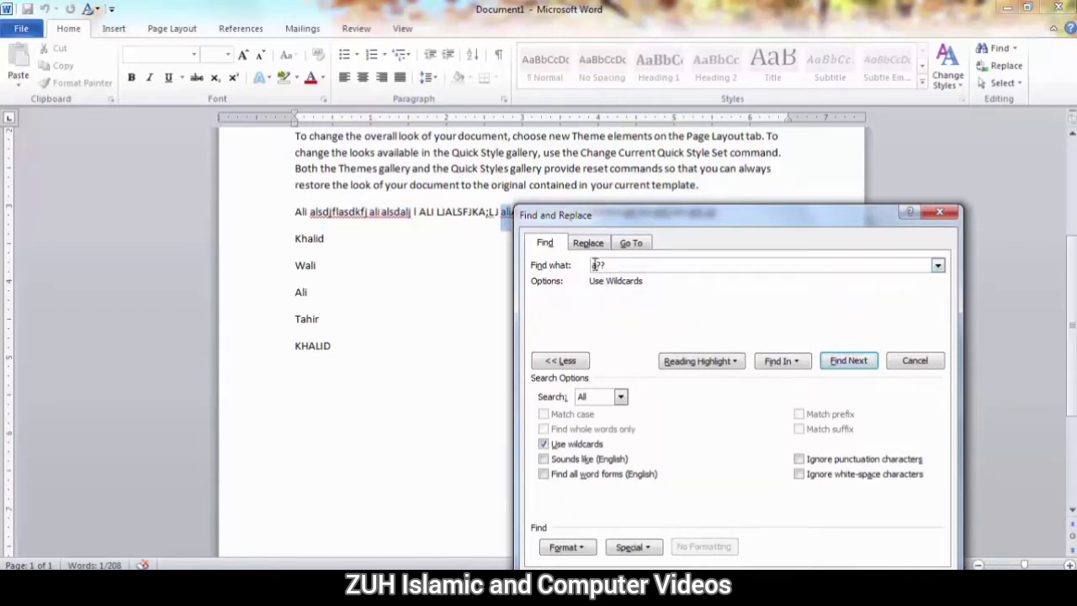
left_click(836, 361)
left_click_drag(735, 219, 712, 276)
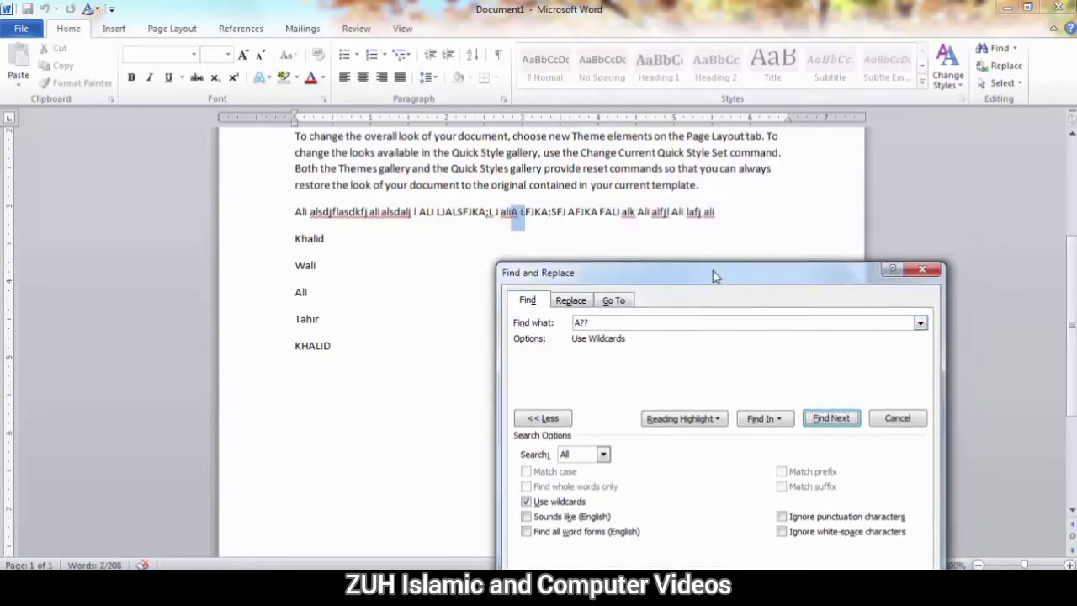
left_click(823, 416)
left_click(823, 416)
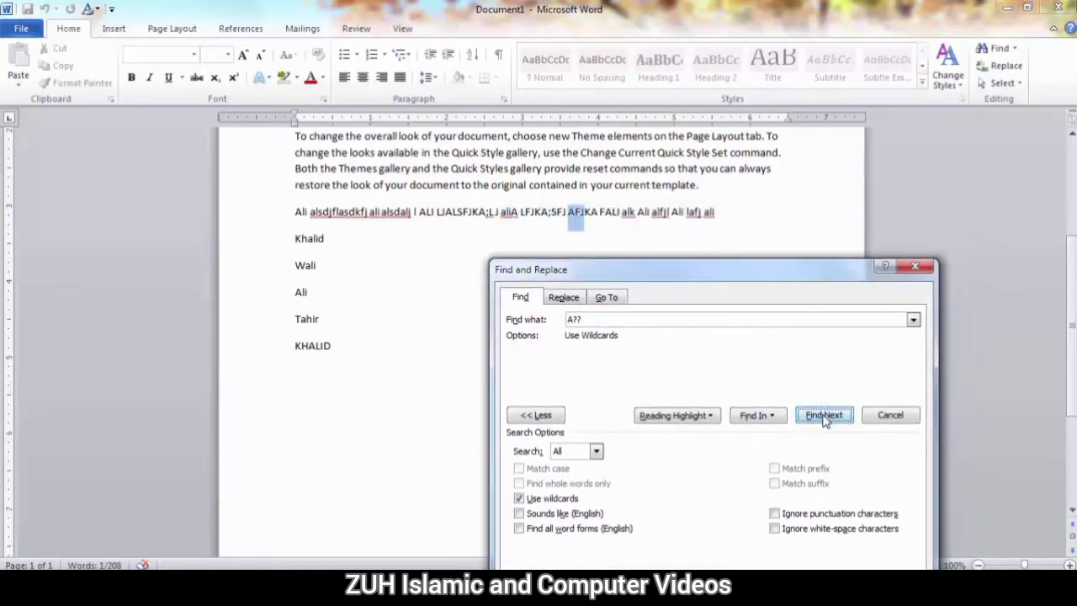
left_click(824, 415)
left_click(823, 416)
left_click(823, 416)
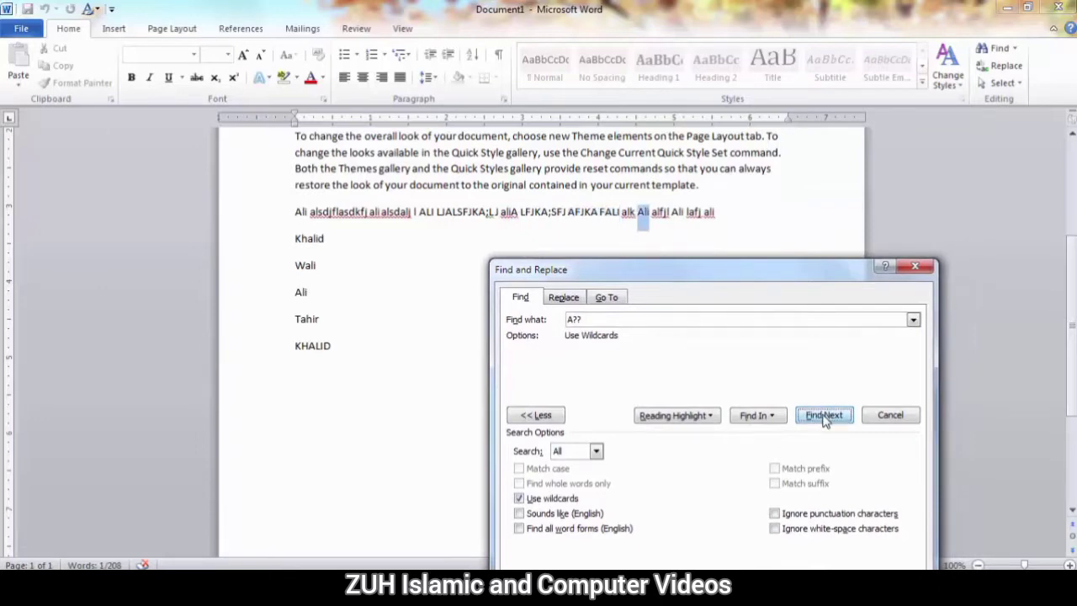
left_click(824, 415)
left_click(823, 415)
Place the cursor in "your" in the last full paragraph's final line, and set the search to "K*d" with Use wildcards on.
left_click(531, 502)
left_click(387, 185)
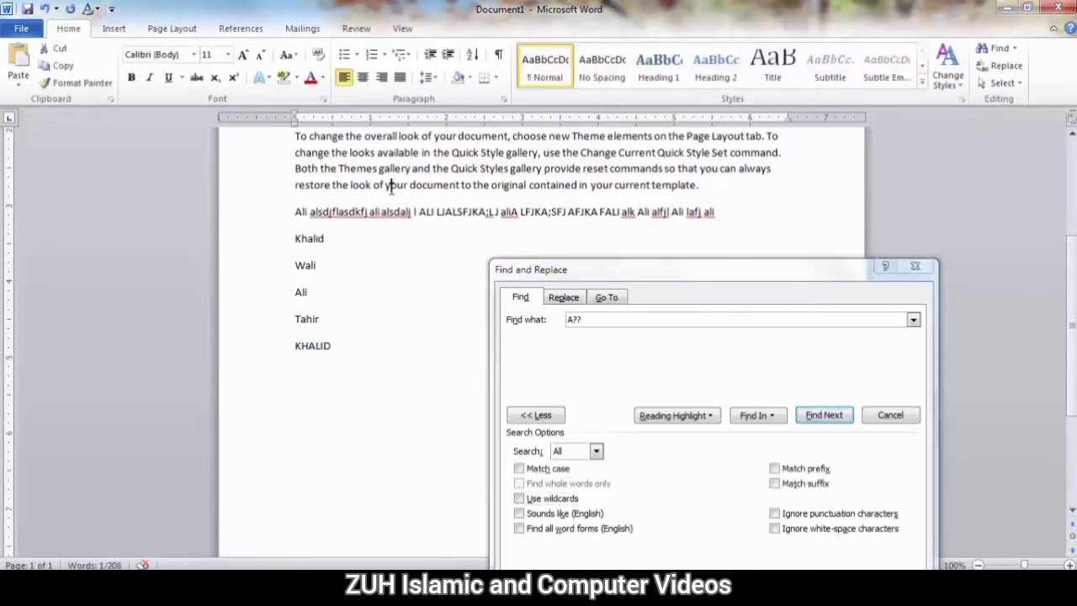
left_click(554, 315)
left_click_drag(603, 316, 521, 314)
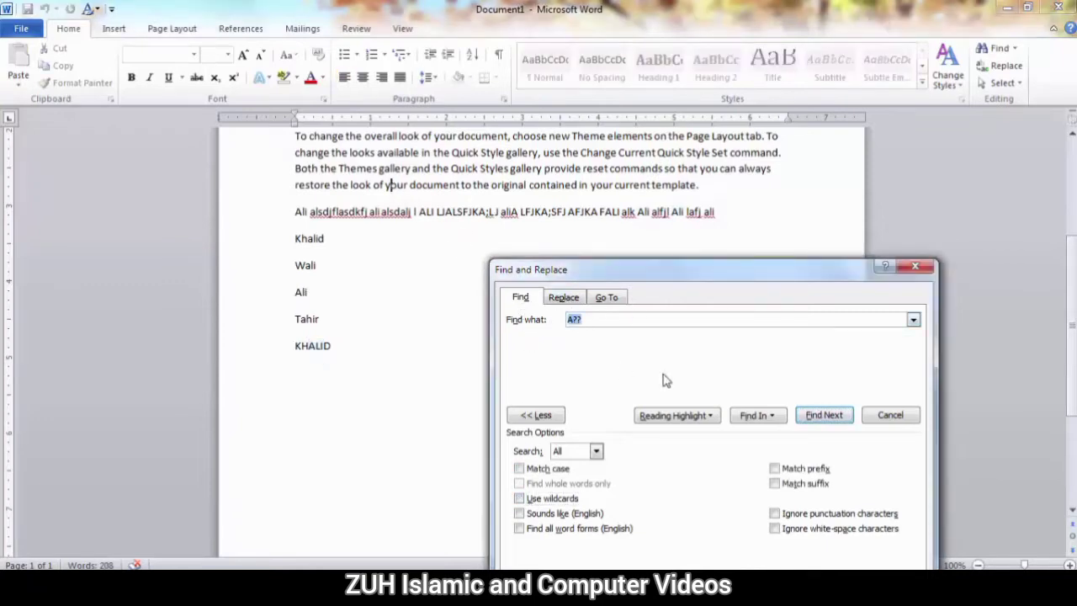
type("K")
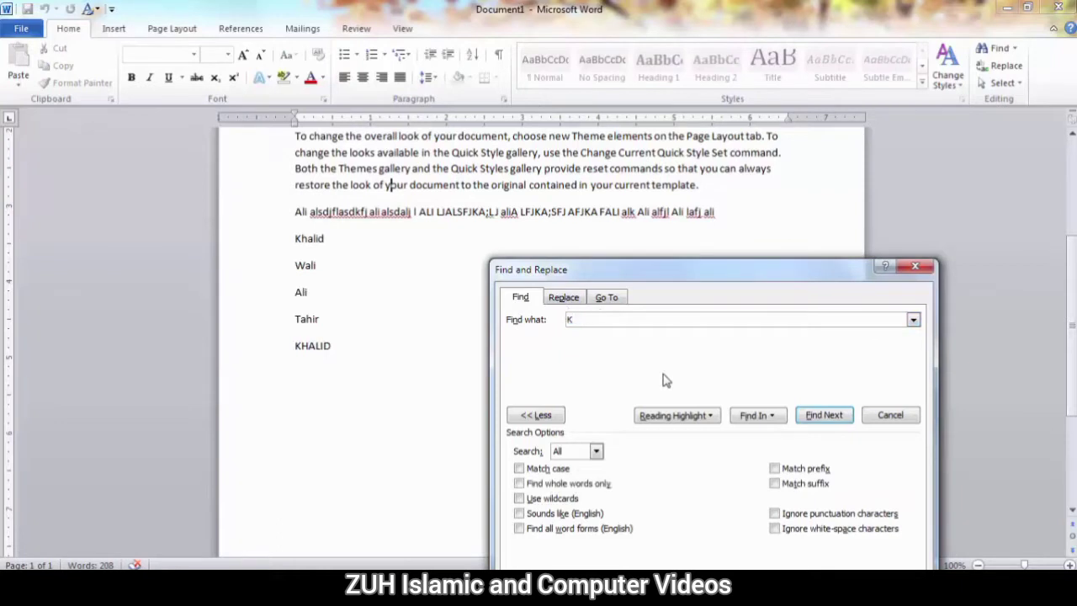
type("*")
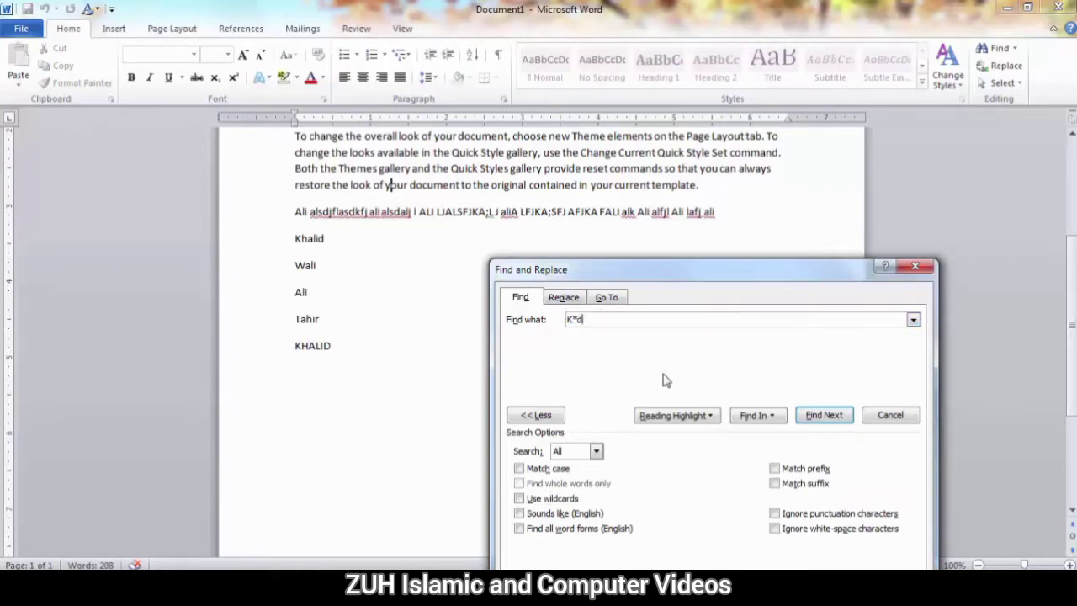
left_click(542, 499)
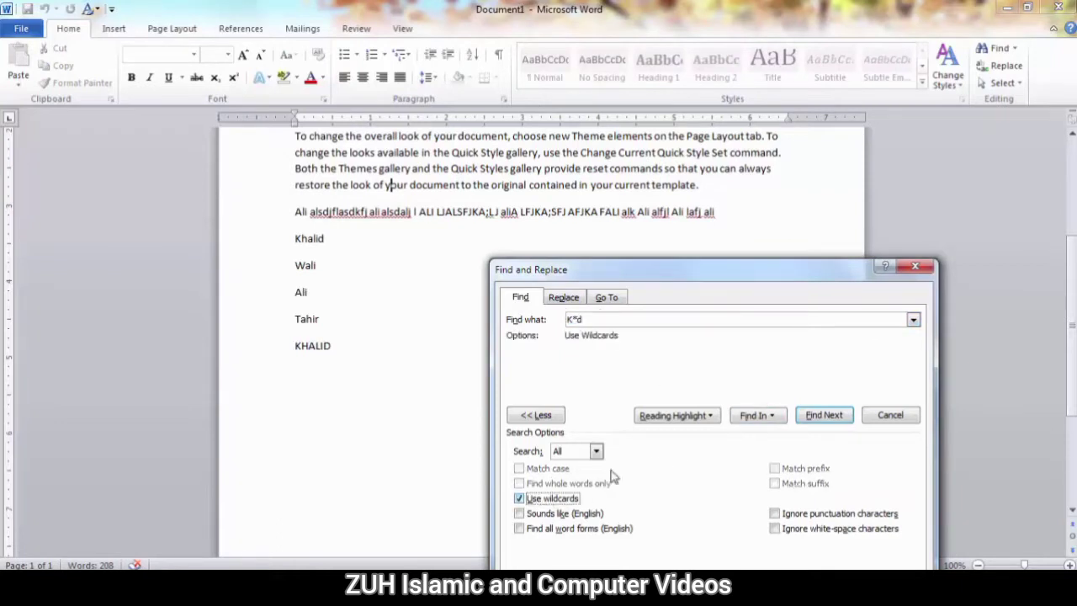
Step through the "K*d" wildcard matches until the whole document is searched.
left_click(822, 415)
left_click(823, 415)
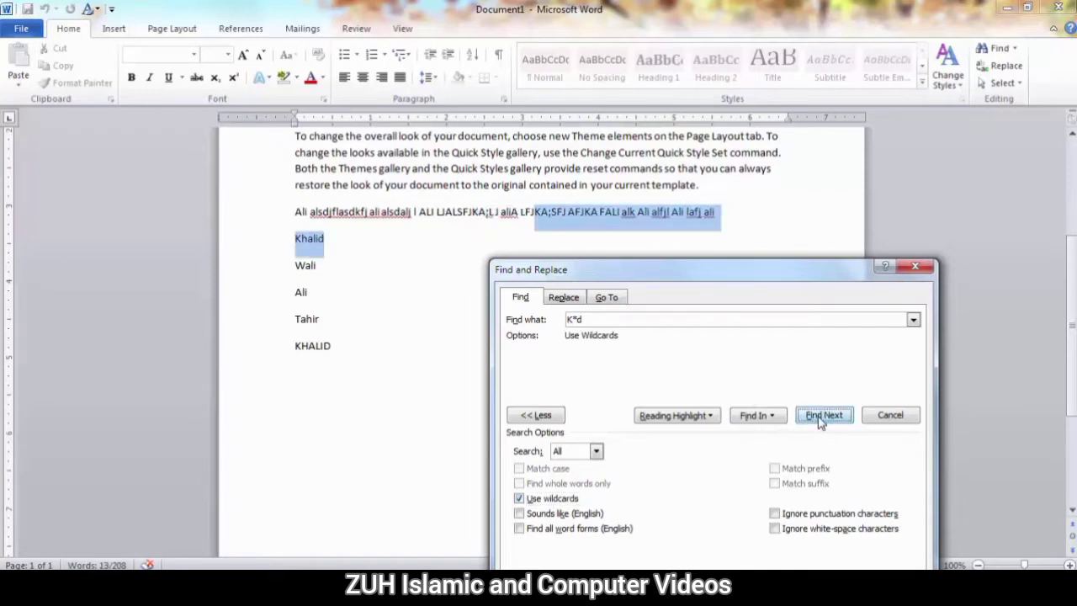
left_click(823, 414)
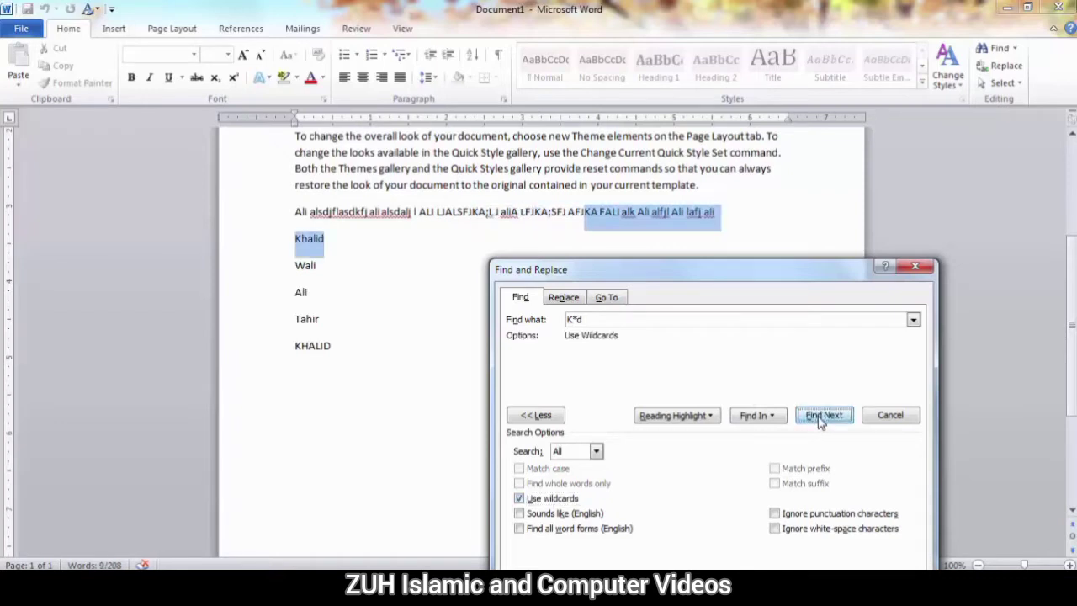
left_click(823, 415)
left_click(823, 415)
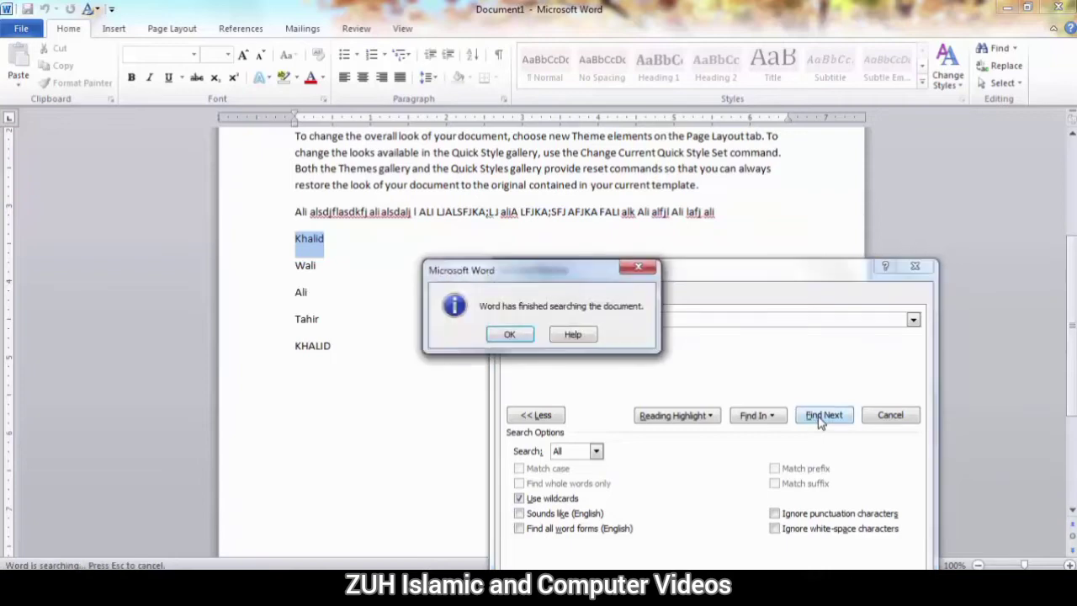
left_click(515, 335)
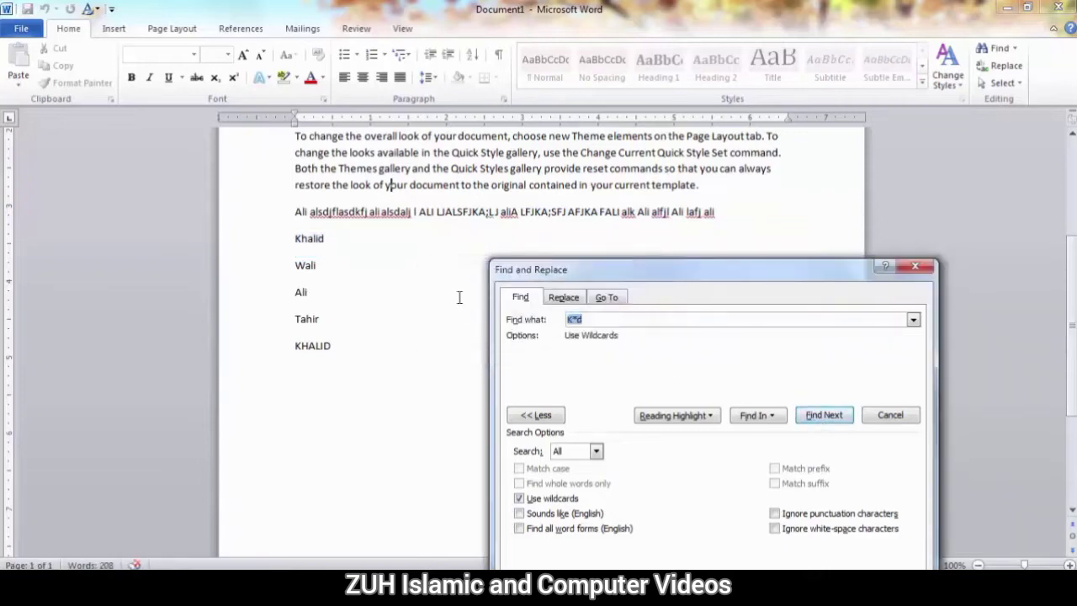
Close the Find dialog and select the question mark in the "S?t" example of the wildcard reference table.
left_click(365, 242)
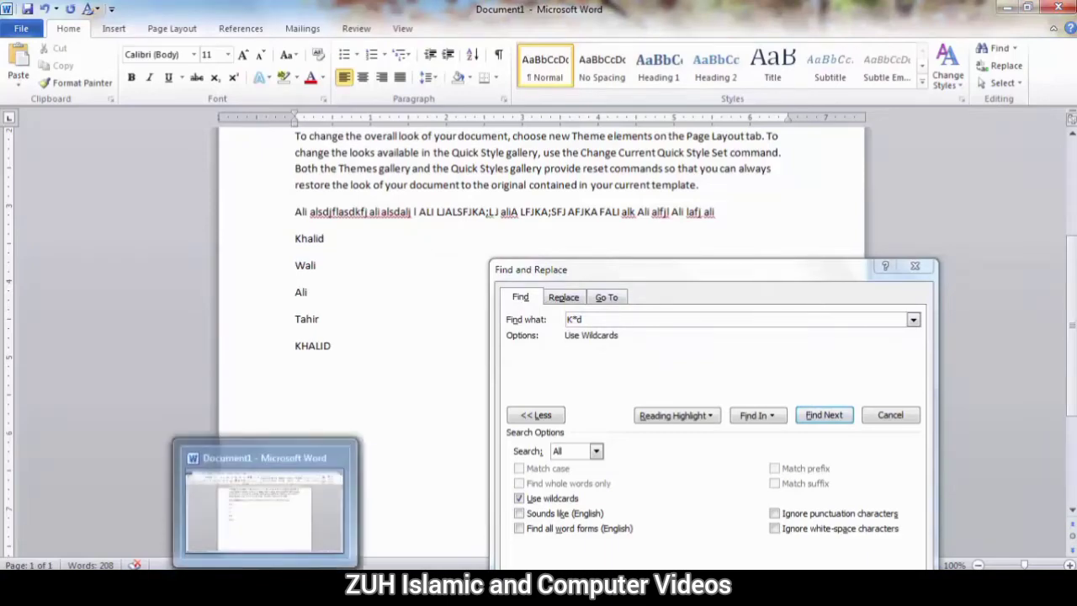
left_click(915, 265)
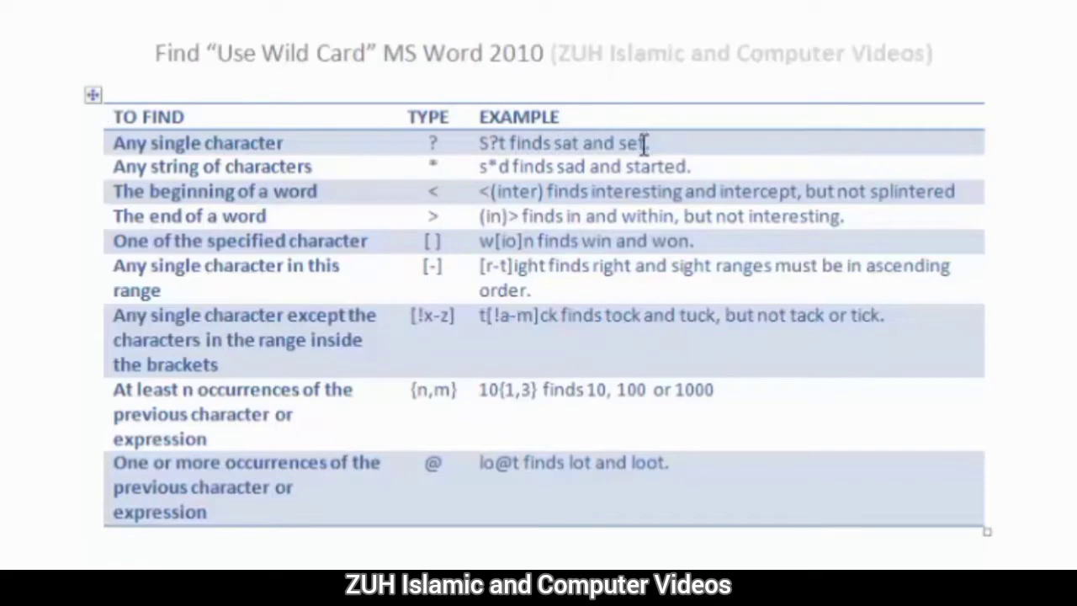
left_click_drag(487, 144, 497, 142)
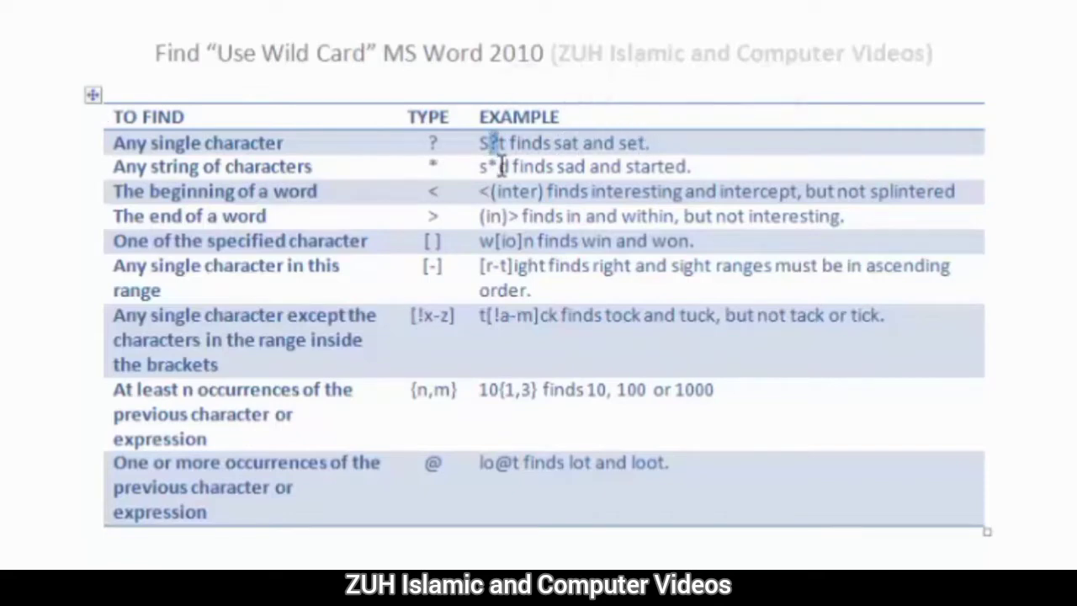
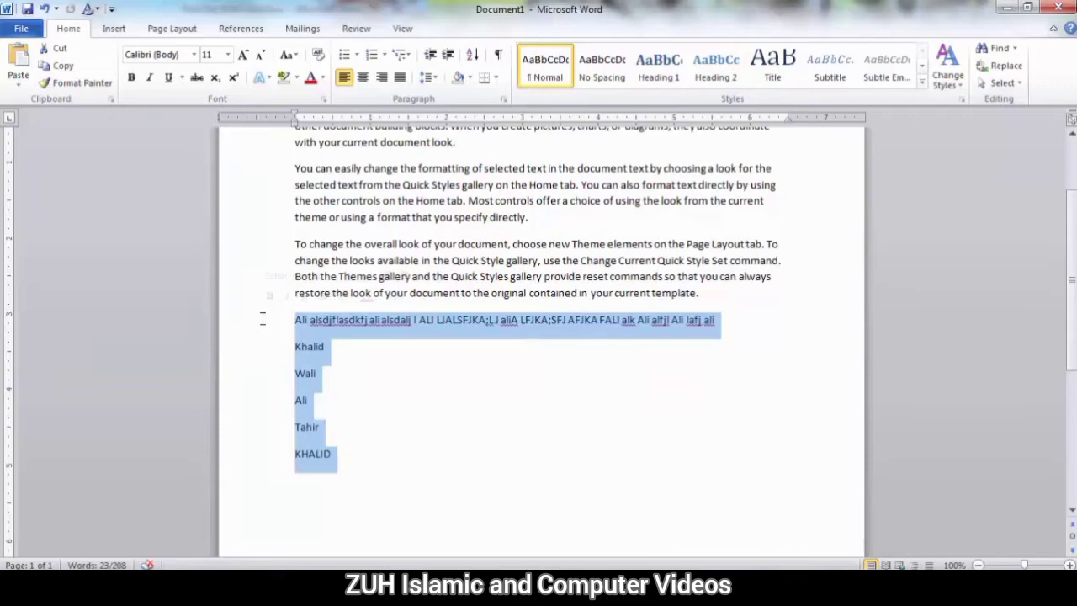
Delete the test line and name list below the last full paragraph, and reopen the Find dialog.
key("Delete")
scroll(533, 282, "up", 3)
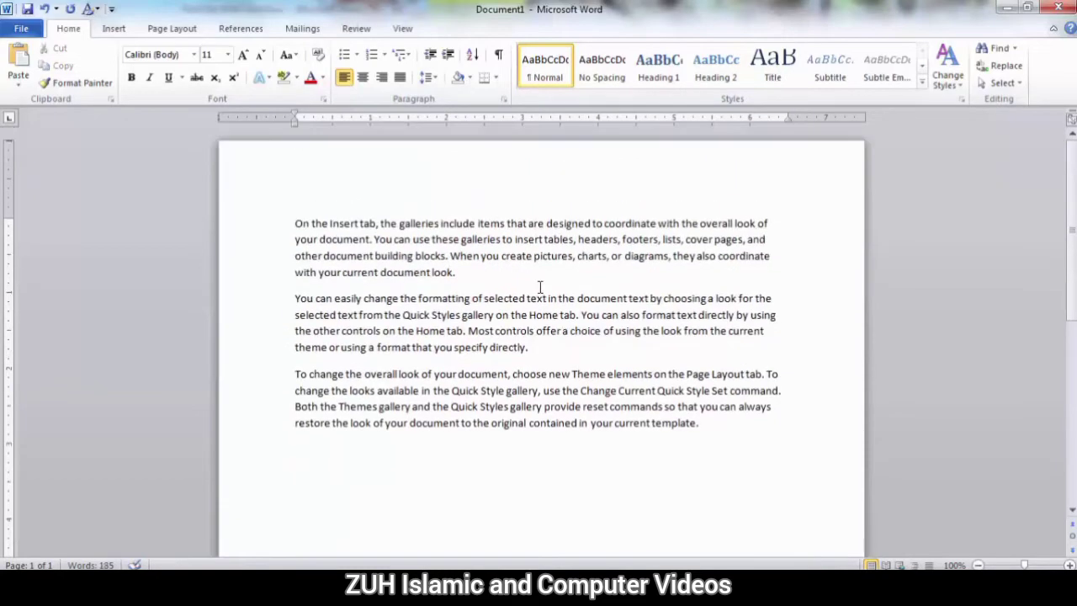
key("ctrl+h")
left_click(345, 85)
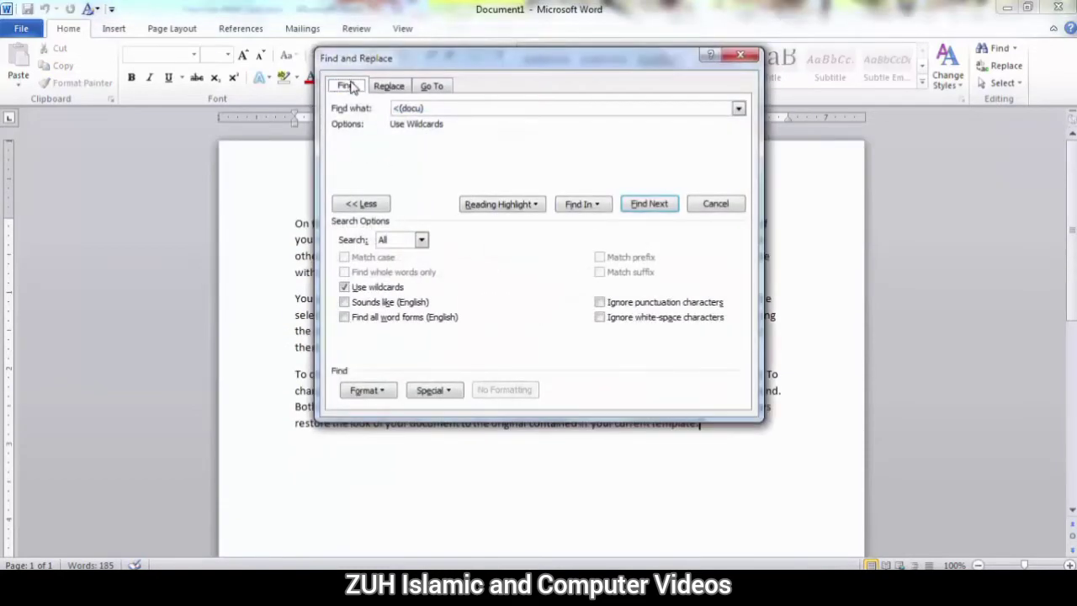
Search the whole document for "dokumint" with Use wildcards turned off.
left_click_drag(408, 67, 644, 150)
key("Tab")
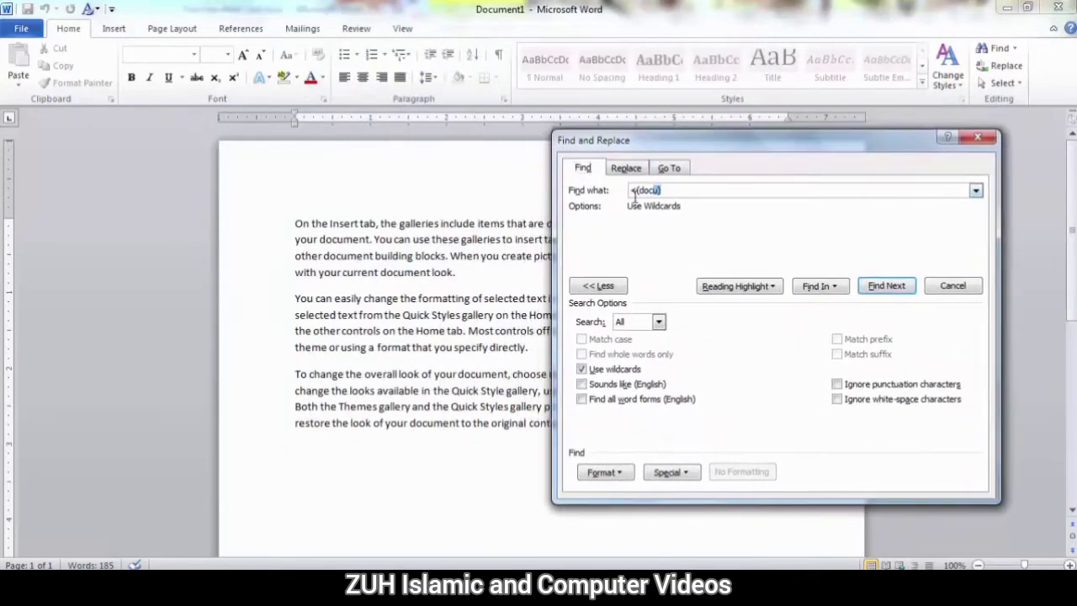
type("dokumint")
left_click(591, 371)
left_click(887, 286)
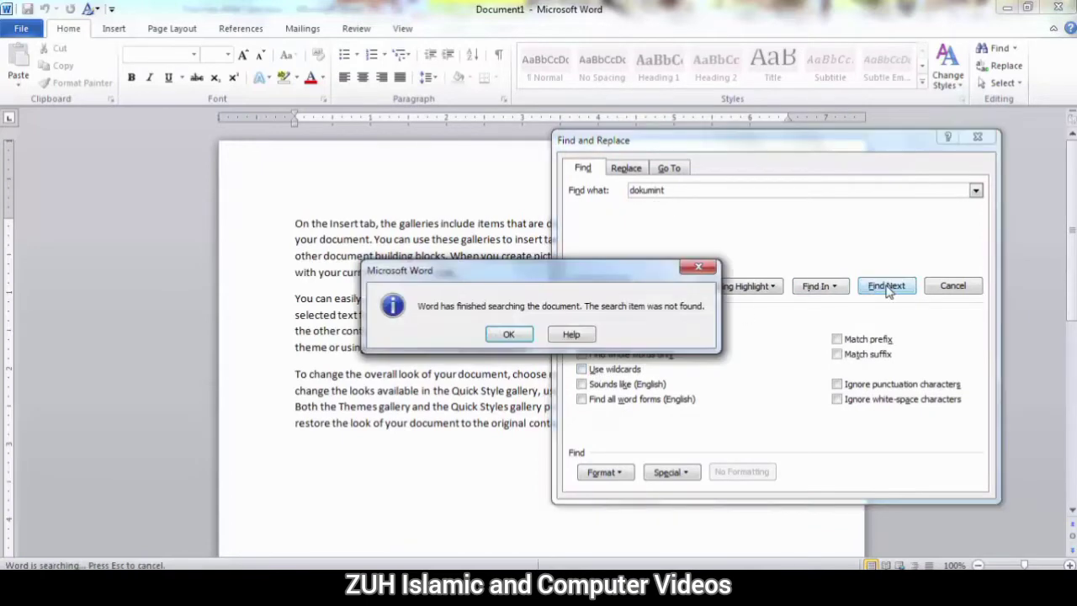
left_click(515, 338)
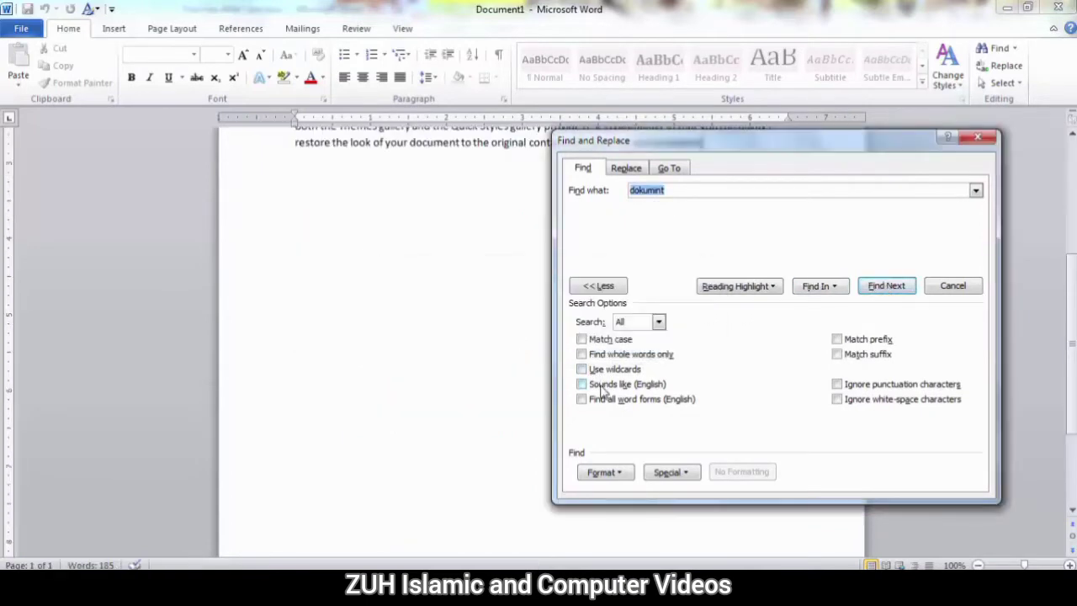
Turn on Sounds like (English) and step through the "dokumint" matches down to the last full paragraph's first line.
left_click(601, 386)
left_click(888, 286)
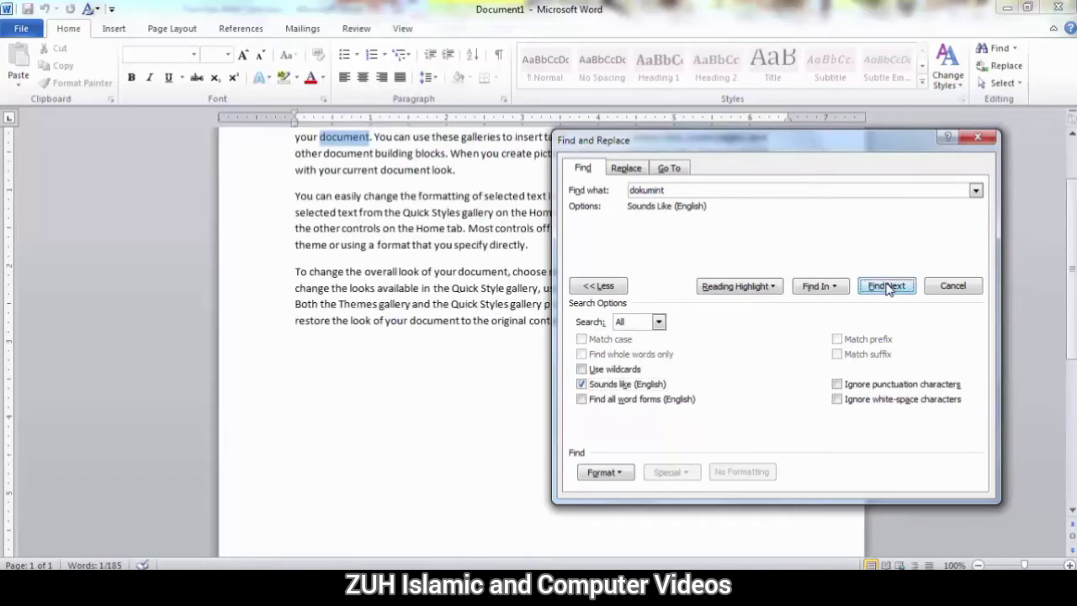
left_click_drag(732, 149, 593, 229)
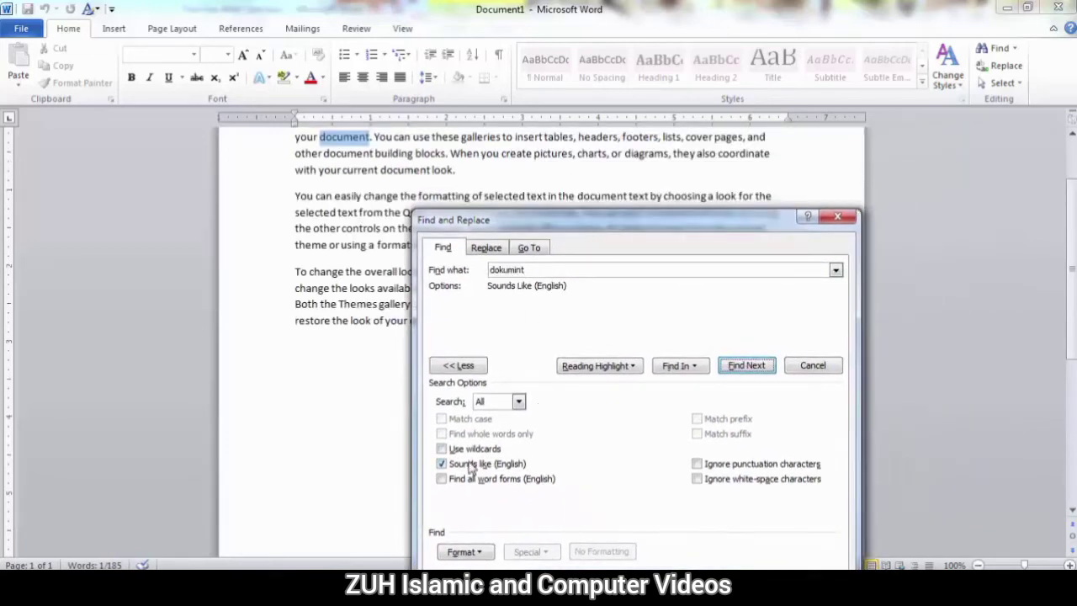
left_click(747, 366)
left_click(747, 366)
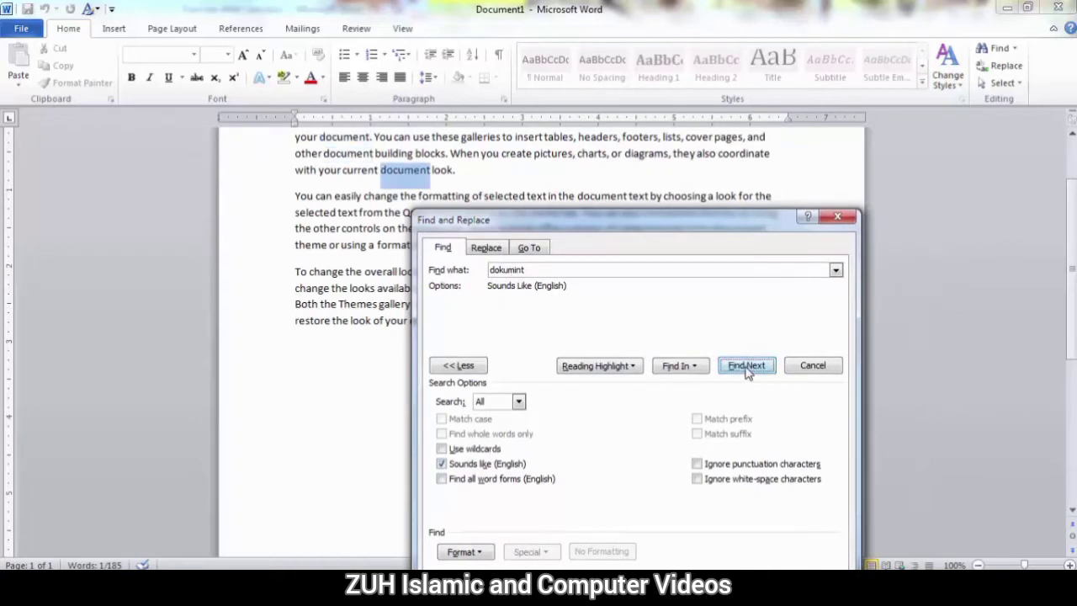
left_click(747, 366)
left_click(747, 366)
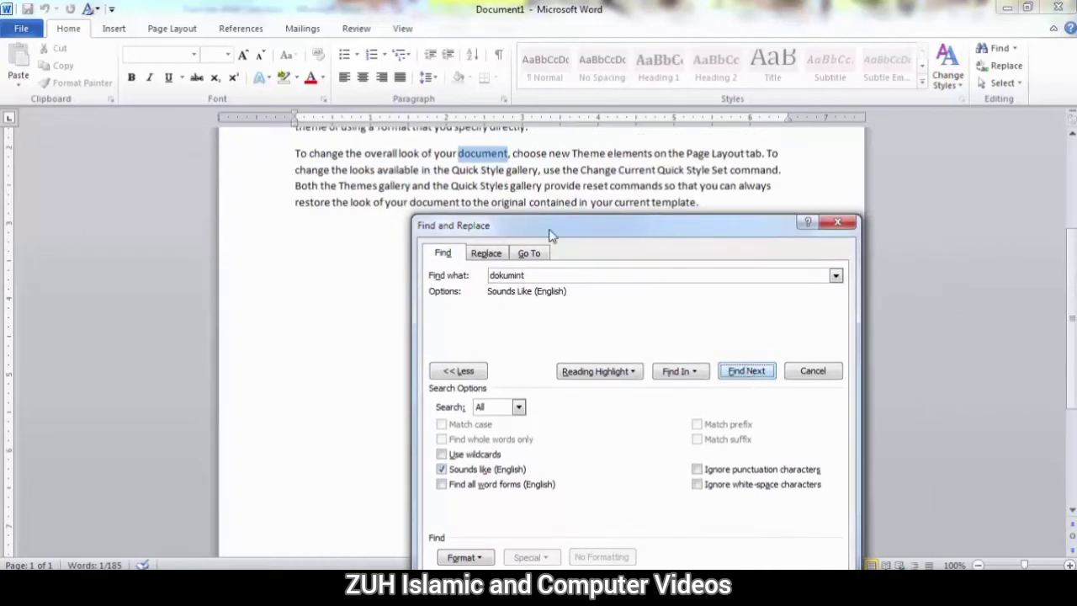
Turn off Sounds like (English) and close the Find dialog.
left_click(444, 469)
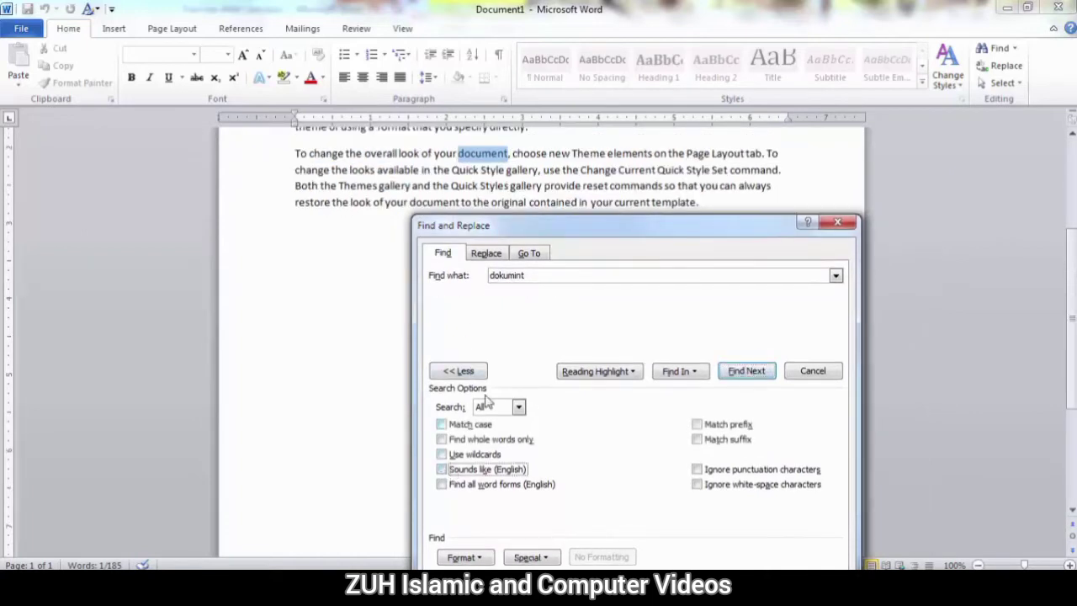
left_click(442, 484)
left_click(441, 485)
left_click(812, 371)
Below the last full paragraph, enter the words Is, Am, Are and Was on separate lines.
left_click(501, 202)
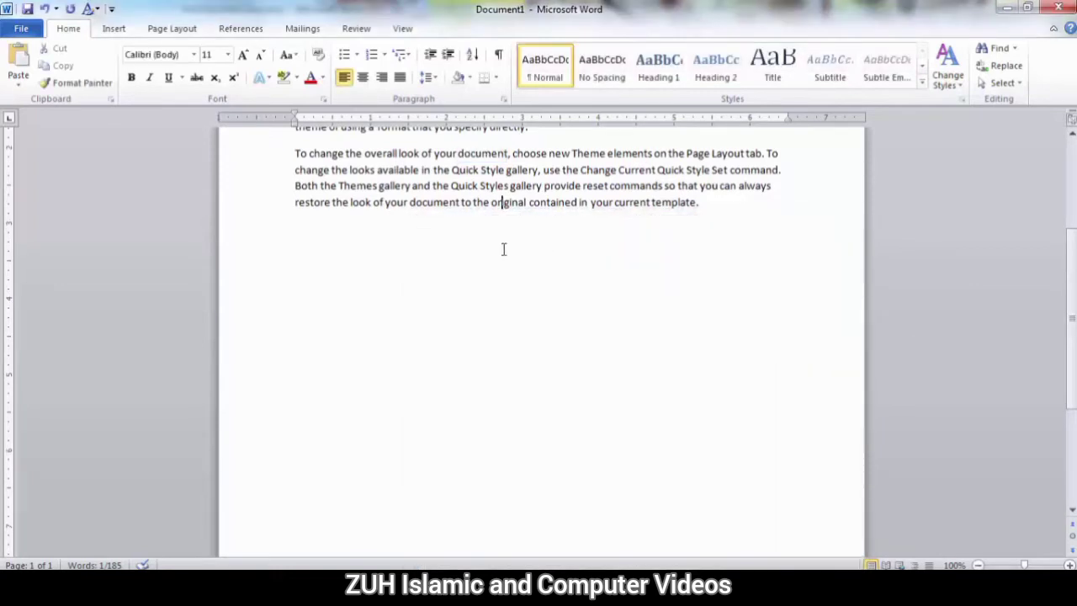
left_click(713, 211)
key("Return")
type("is")
key("Return")
type("am")
key("Return")
type("as")
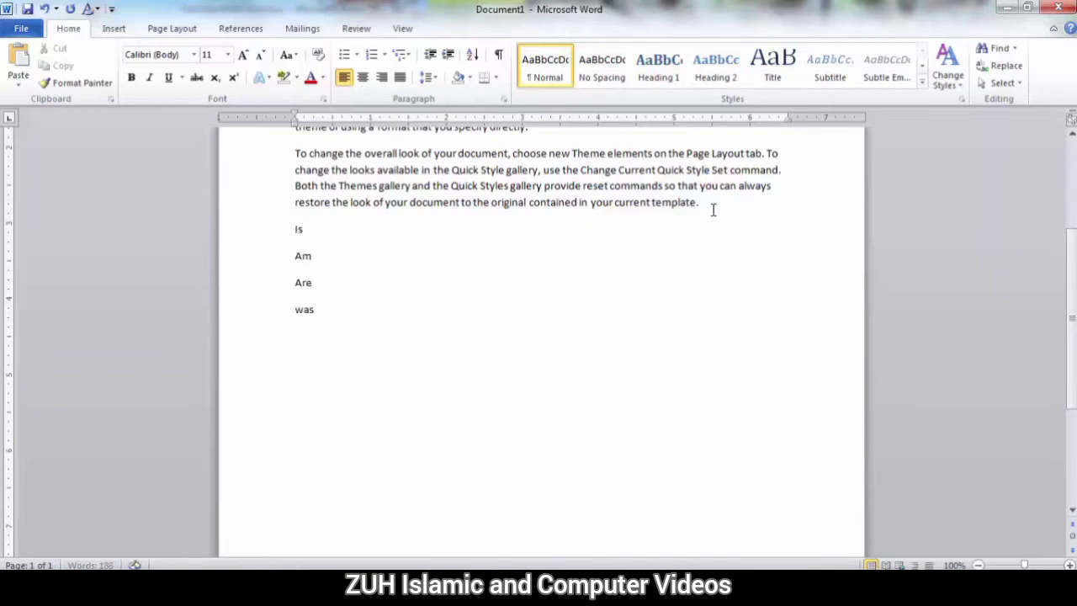
key("BackSpace")
Extend the word list with the lines Were, Be, Been and being.
key("Return")
type("Bee")
key("Return")
type("b")
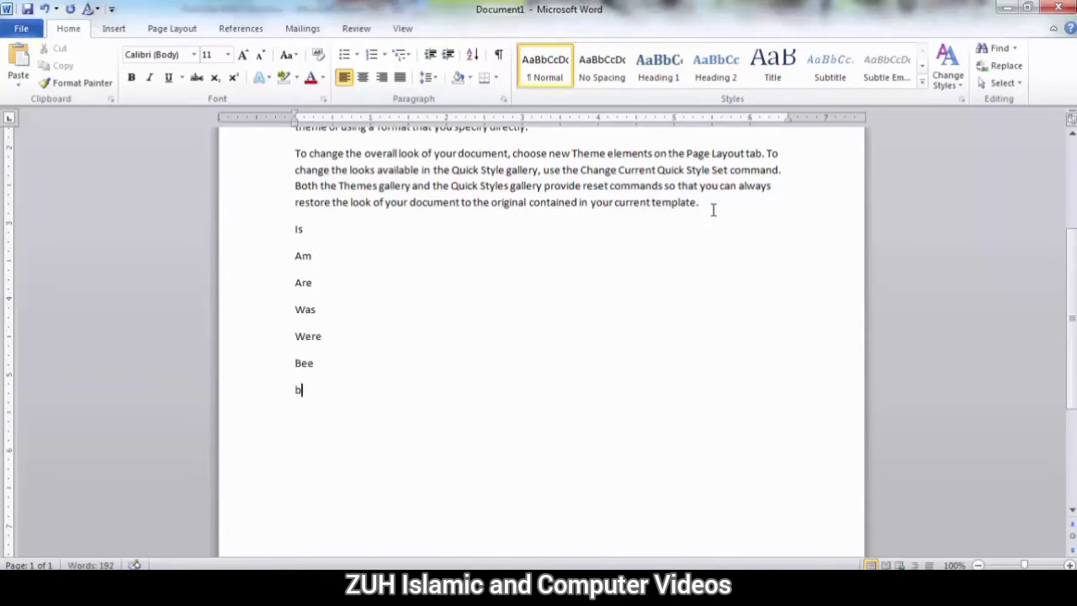
key("BackSpace")
key("BackSpace")
key("BackSpace")
type("beein")
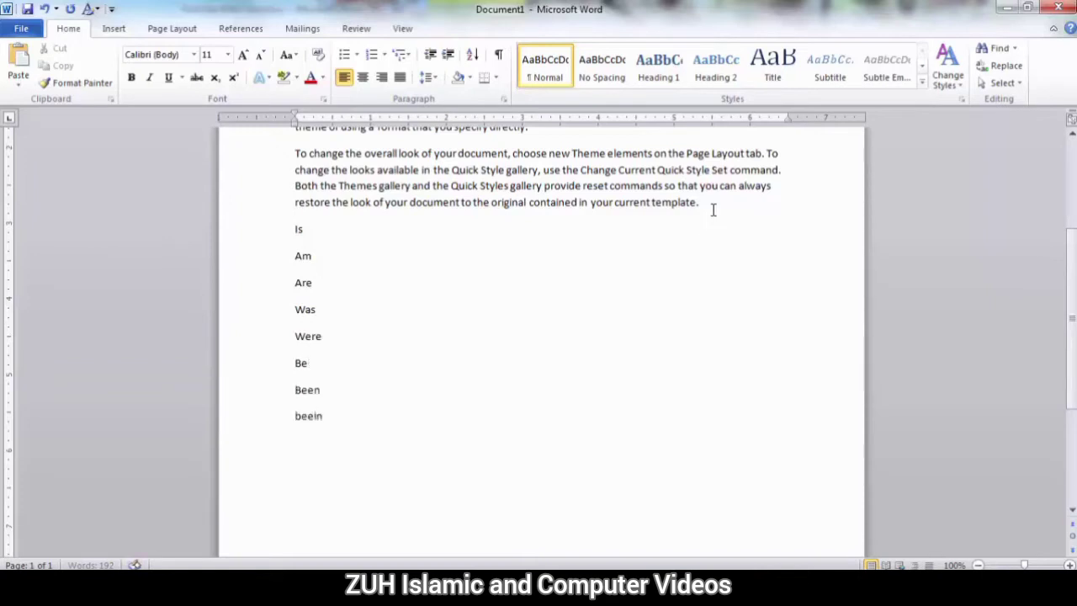
key("BackSpace")
key("BackSpace")
key("BackSpace")
type("ing")
Reopen the Find dialog and step through the matches for "be" with Sounds like (English) turned off.
scroll(589, 206, "up", 1)
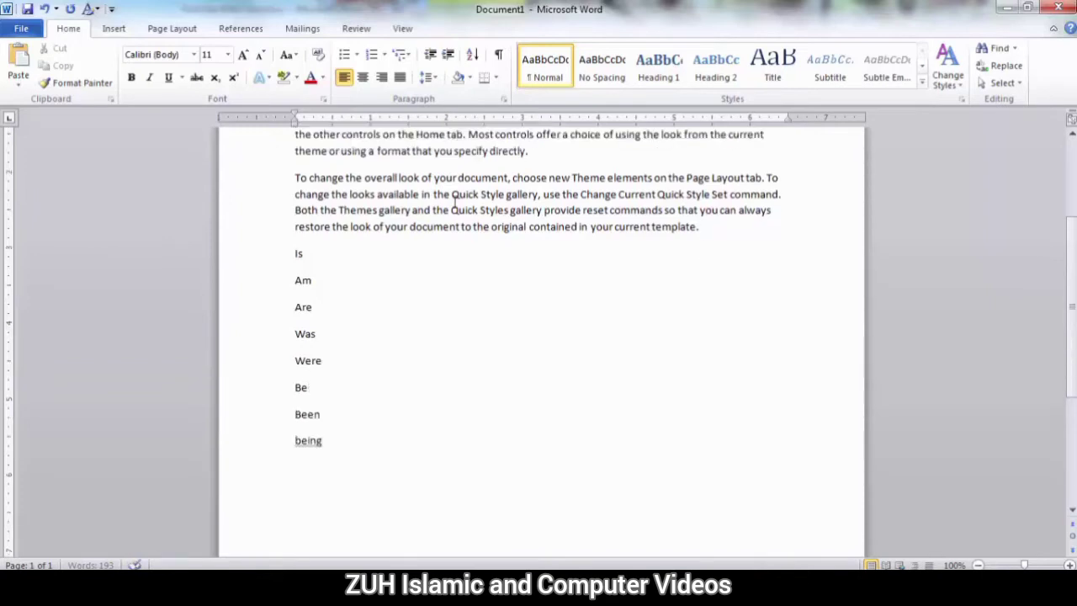
key("ctrl+h")
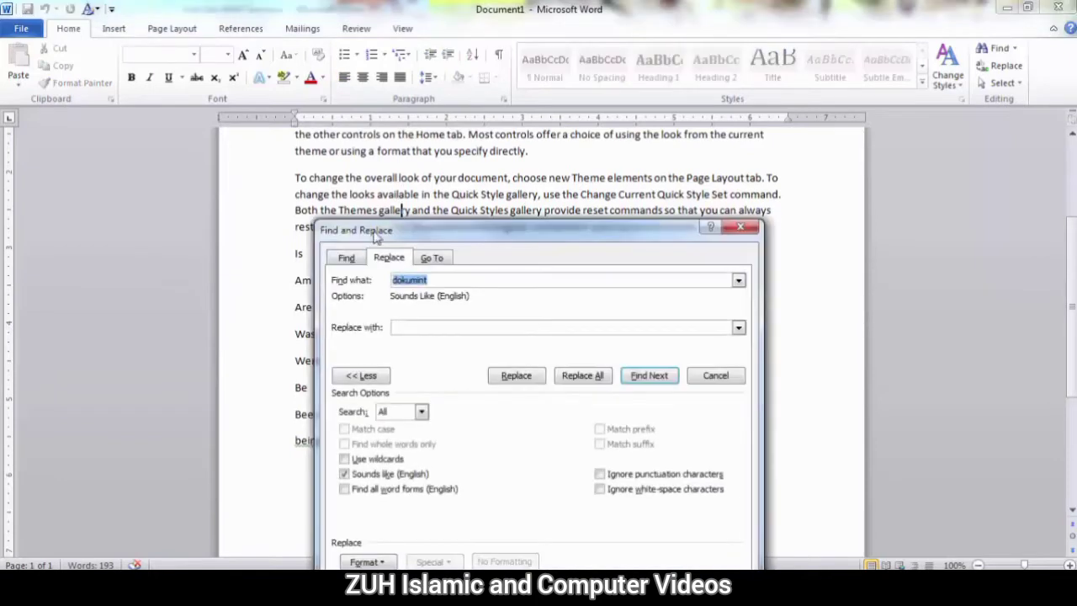
left_click(350, 263)
left_click_drag(379, 233, 595, 153)
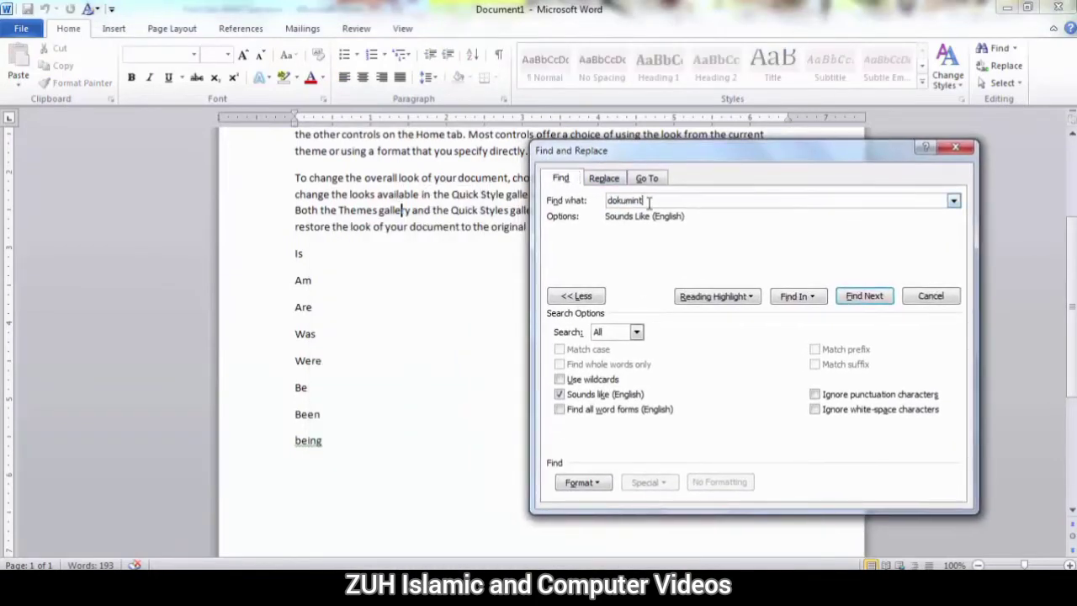
left_click_drag(644, 200, 600, 202)
type("be")
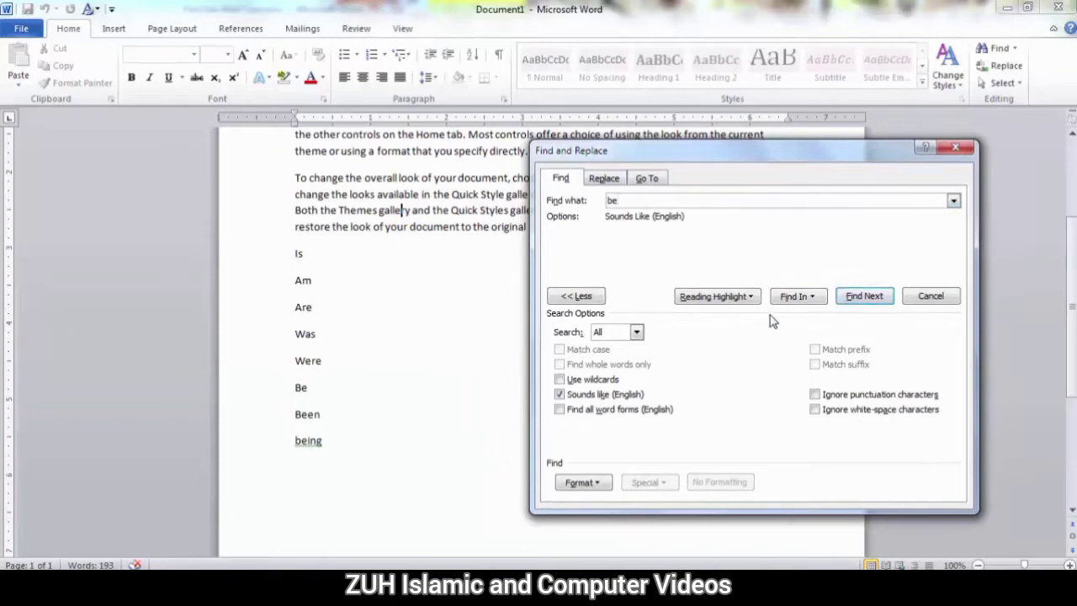
left_click(606, 396)
left_click(864, 299)
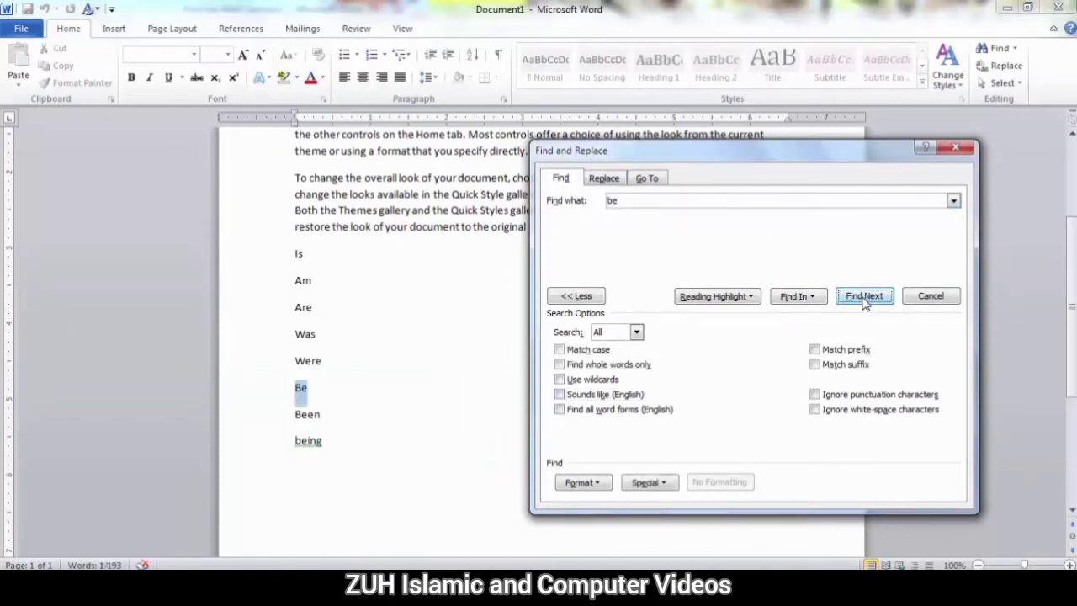
left_click(864, 299)
left_click(864, 298)
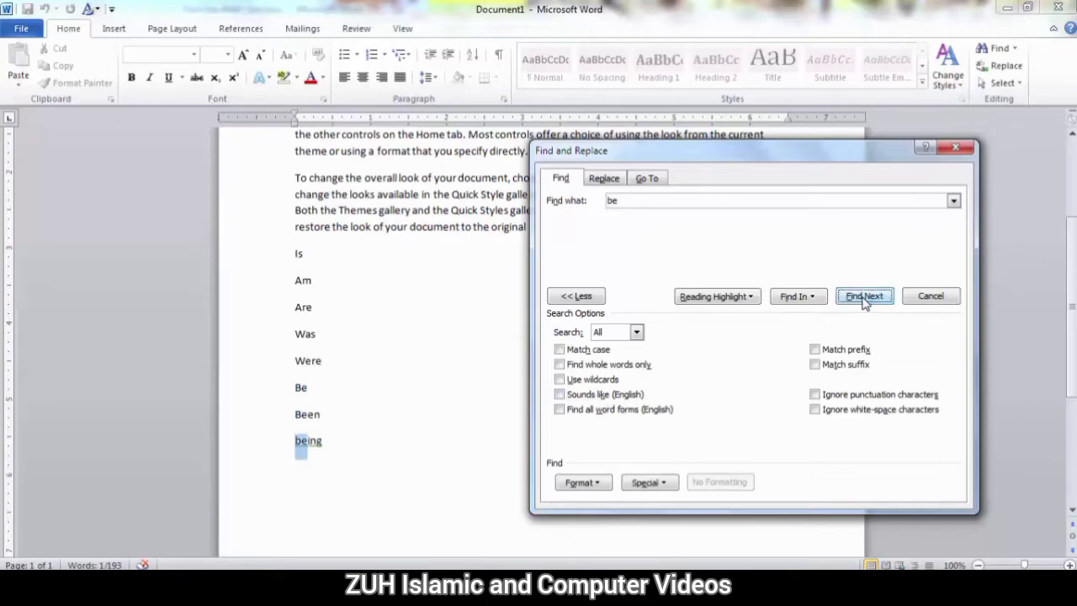
Place the cursor after "Both" and step through the "be" matches with Find all word forms on until the whole document is searched.
left_click(319, 210)
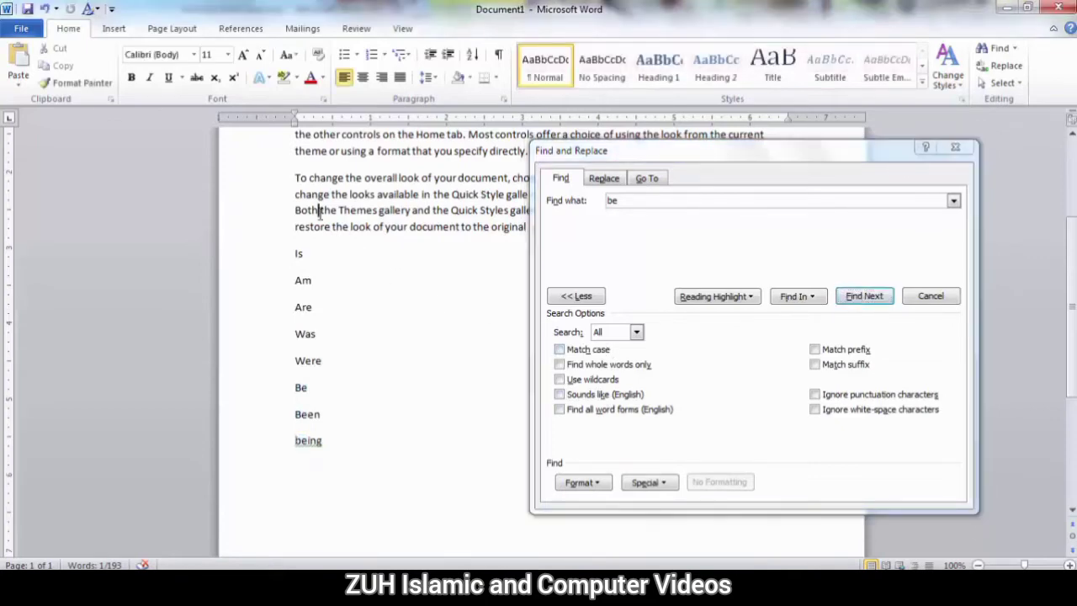
left_click(577, 410)
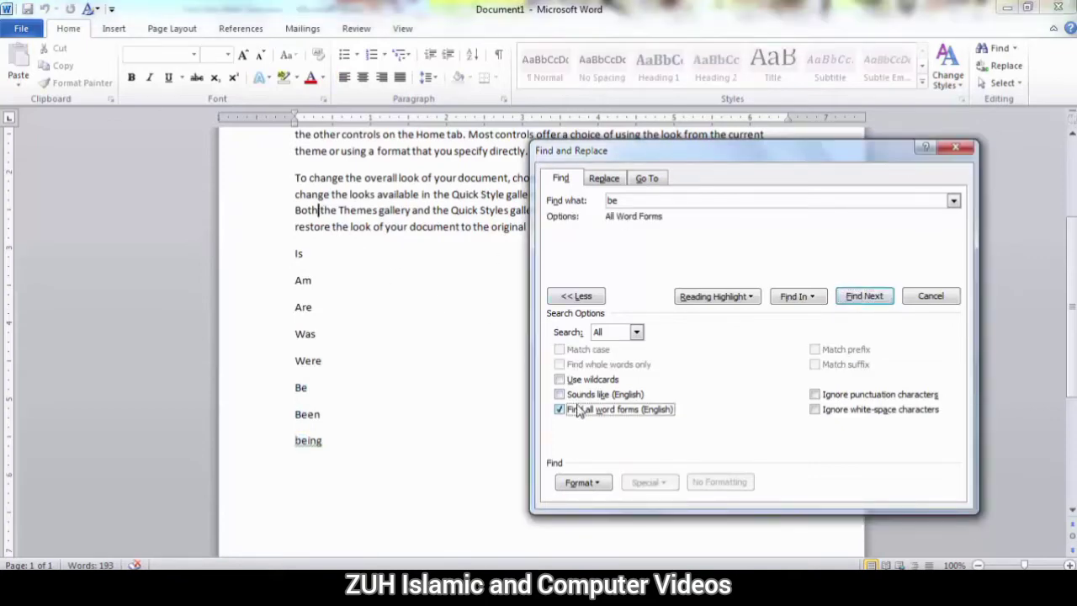
left_click(861, 298)
left_click(862, 299)
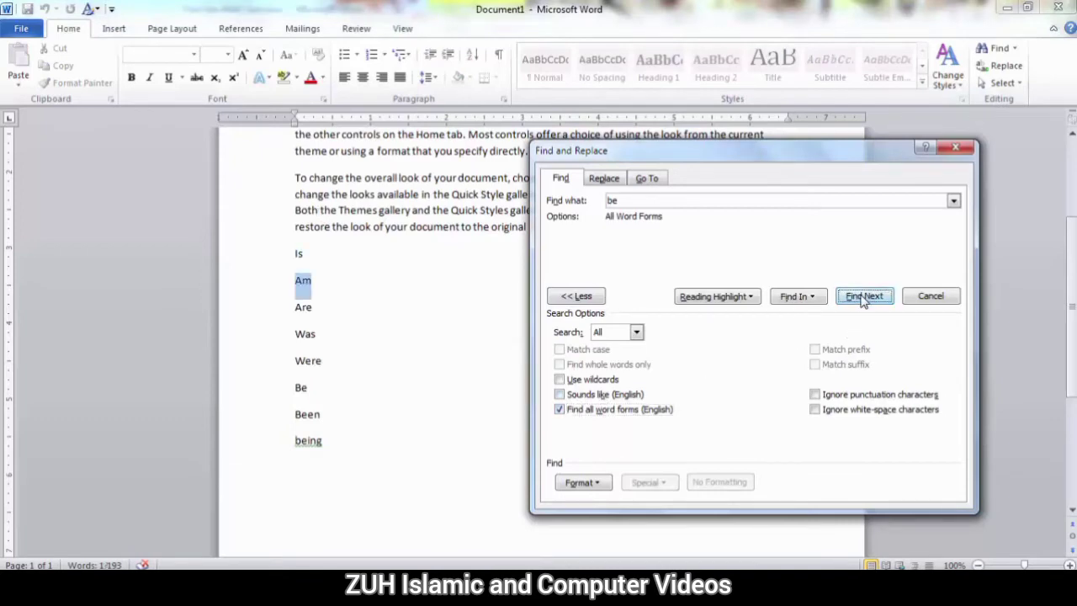
left_click(861, 299)
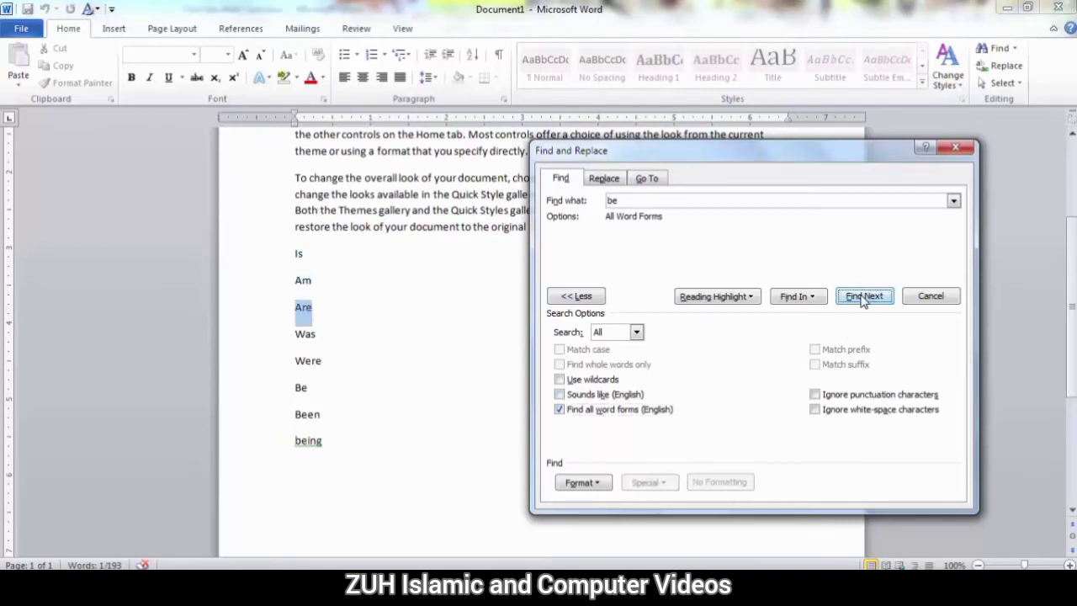
left_click(861, 299)
left_click(861, 299)
left_click(861, 299)
left_click(861, 299)
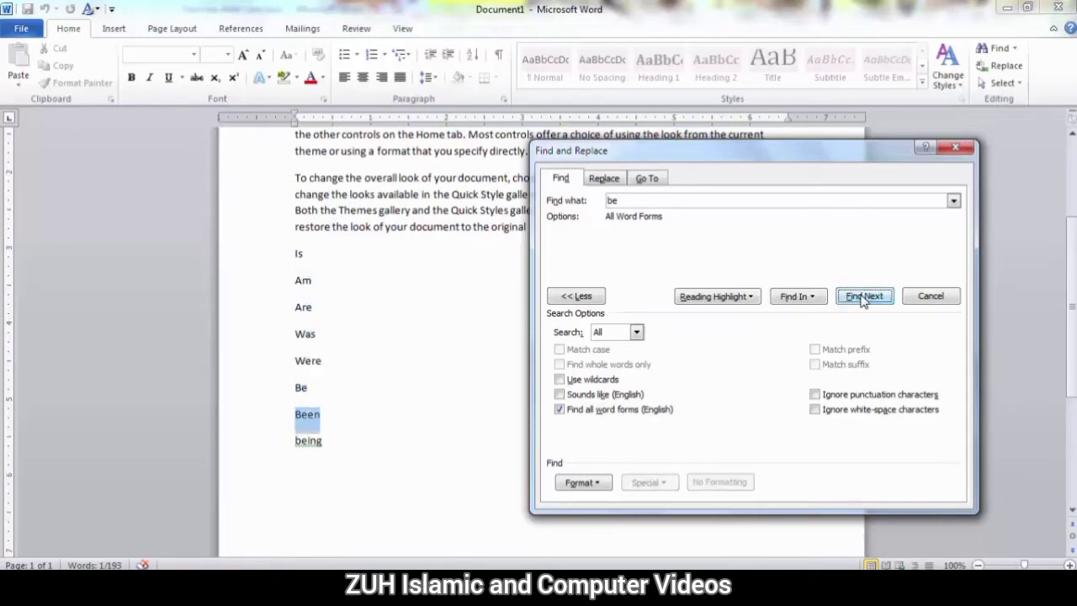
left_click(861, 299)
left_click(861, 299)
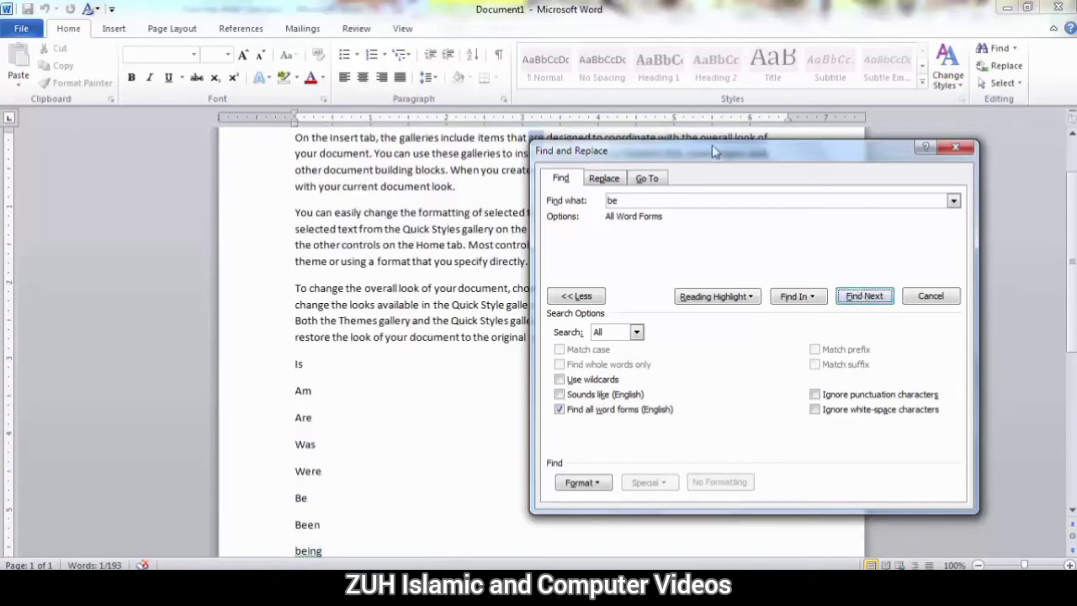
left_click_drag(712, 145, 672, 212)
left_click(807, 358)
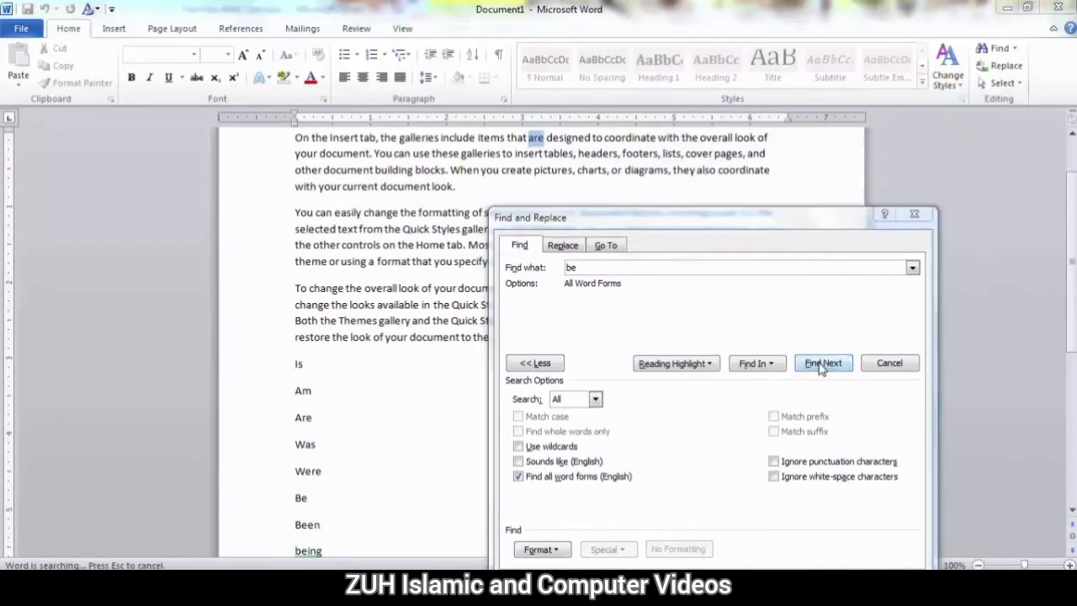
left_click(510, 334)
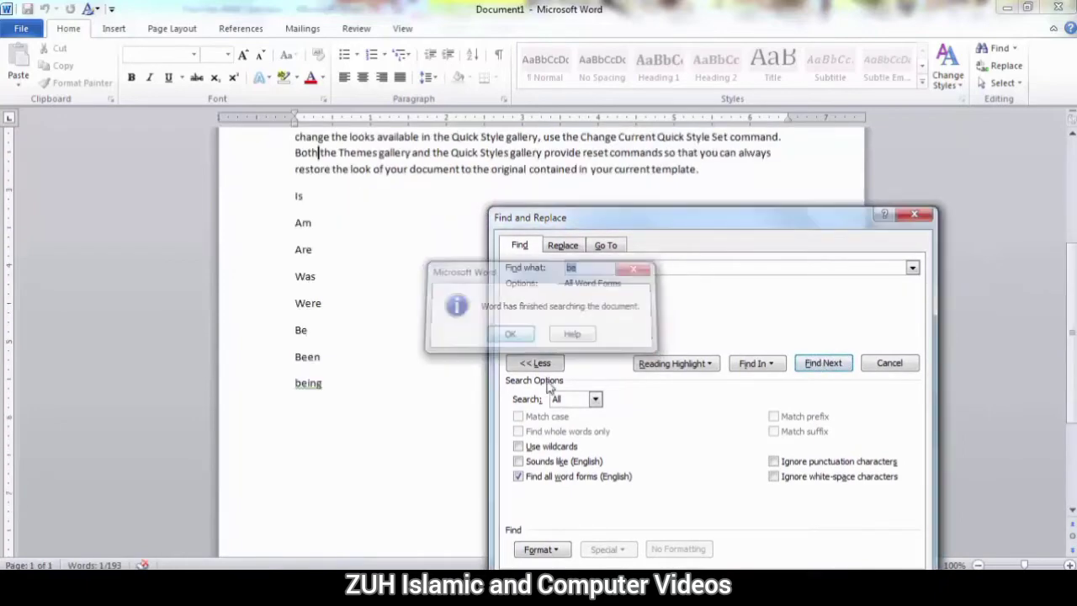
Turn off Find all word forms, close the Find dialog, and replace the verb list with the lines Happy, Unhappy, Like and Dislike.
left_click(554, 478)
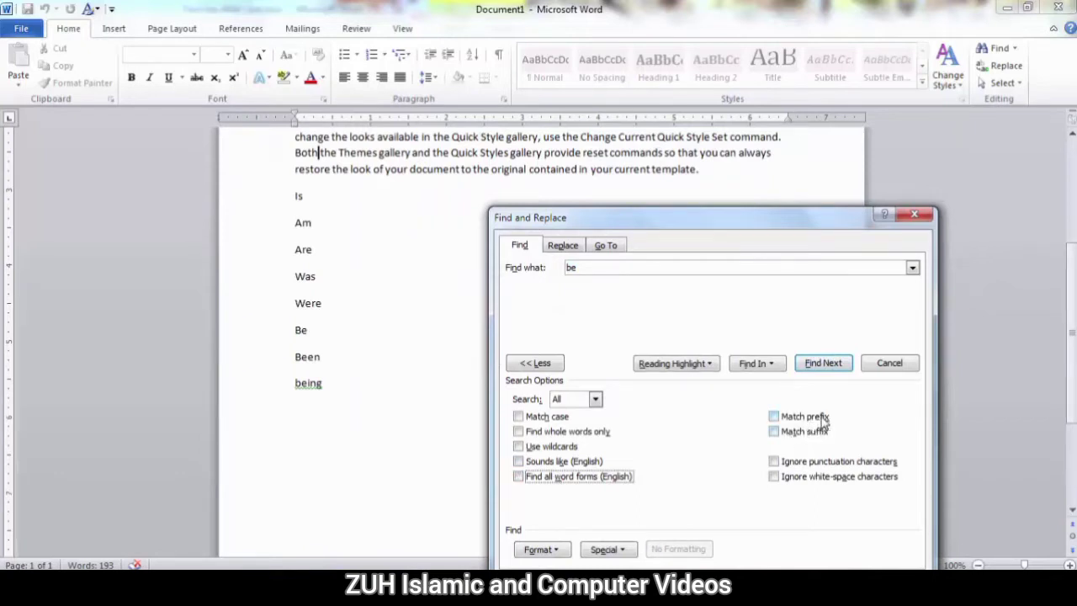
left_click(890, 363)
left_click_drag(344, 405, 285, 200)
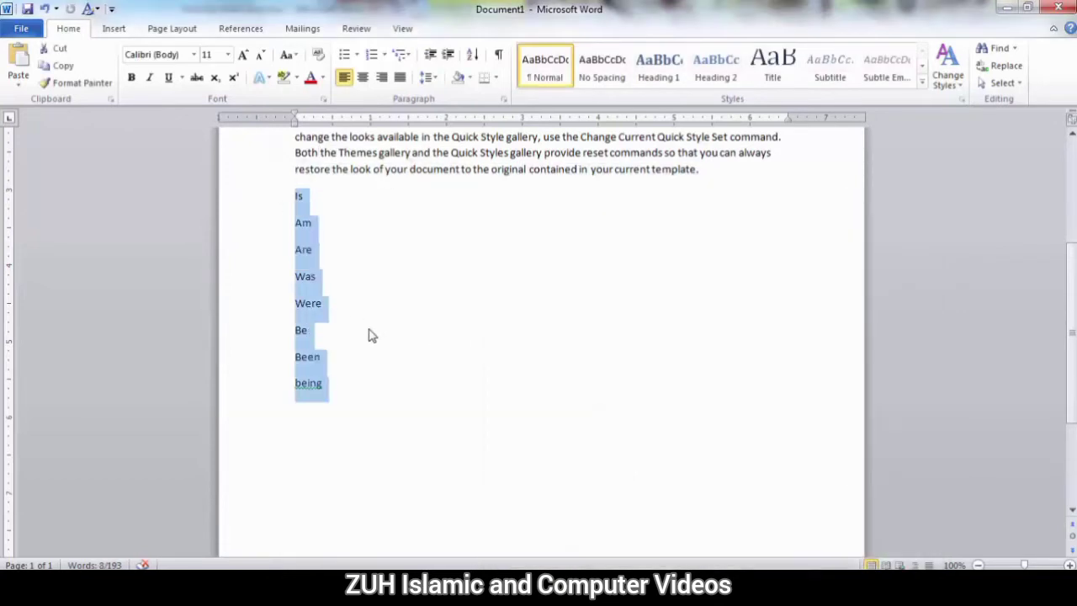
type("Happy")
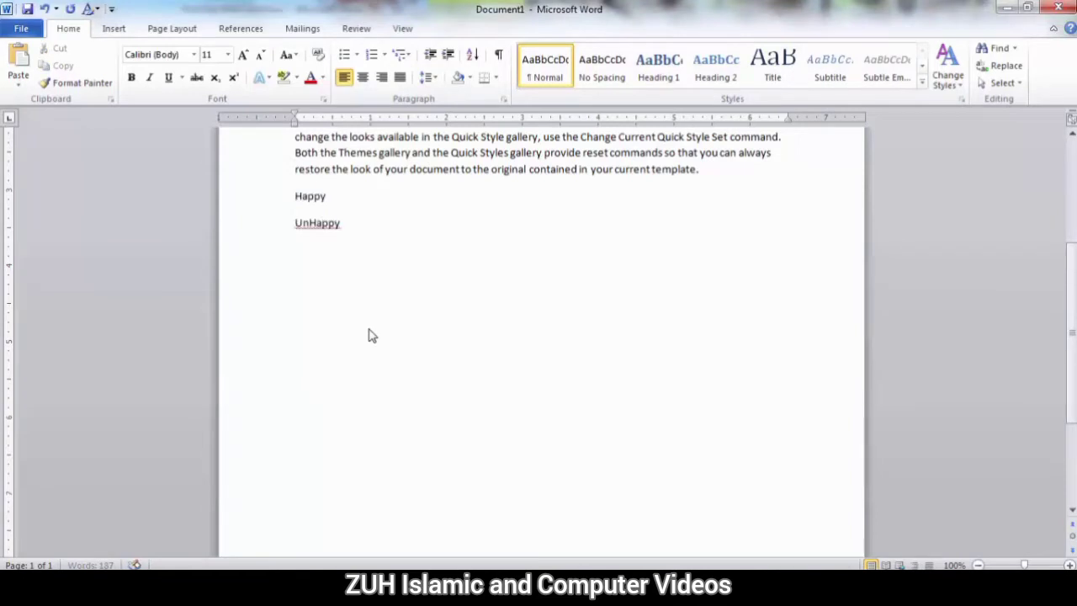
type(" Unhappy Like")
key("Return")
type("Dislike")
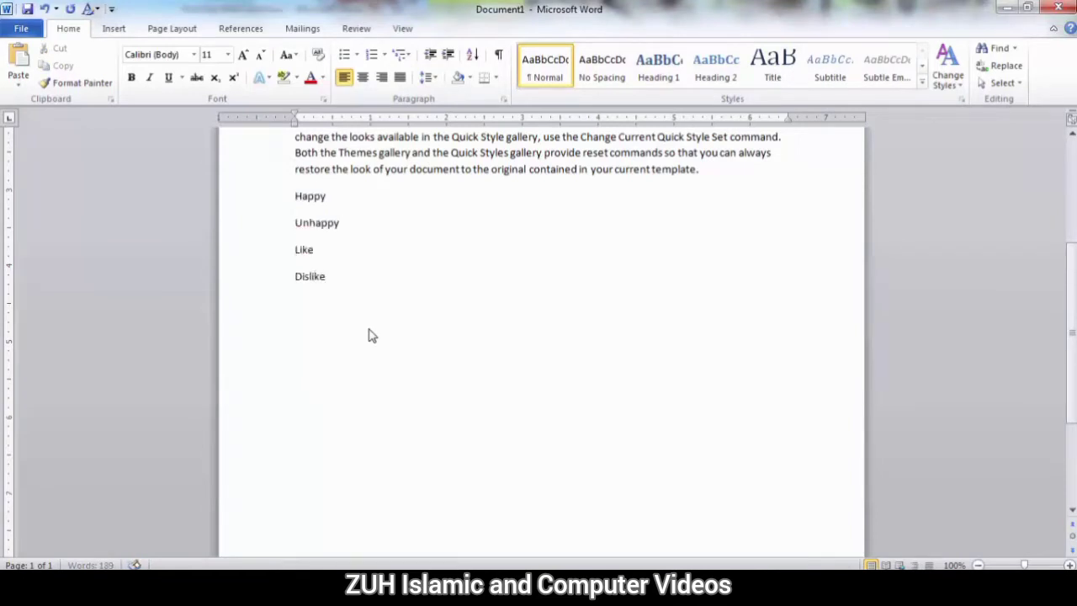
key("Return")
Place the cursor in "Happy" and search for "happy" with Find all word forms turned off.
left_click_drag(295, 196, 343, 223)
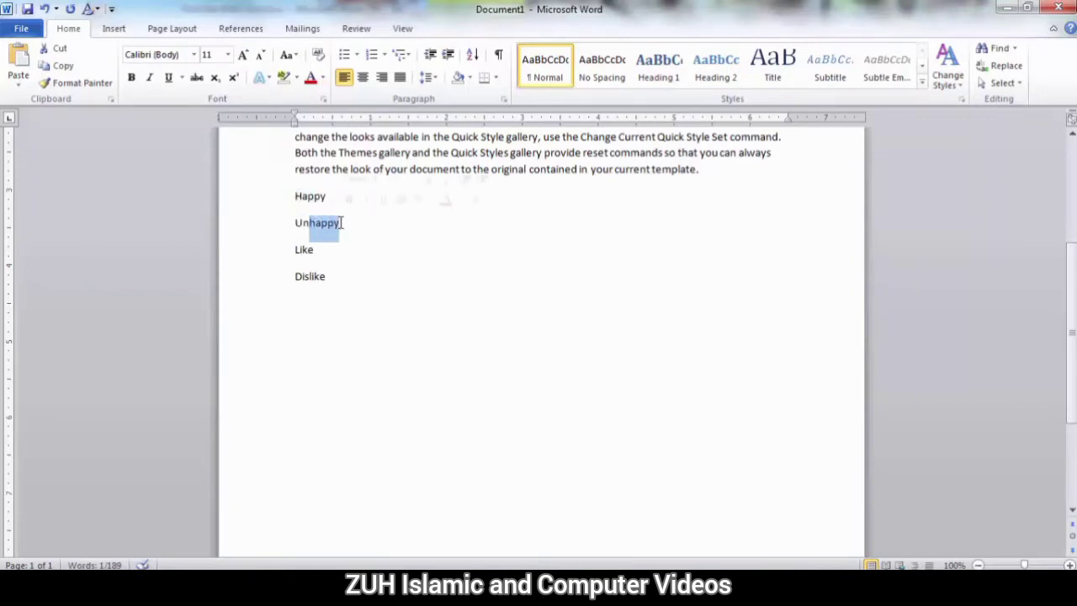
left_click(320, 200)
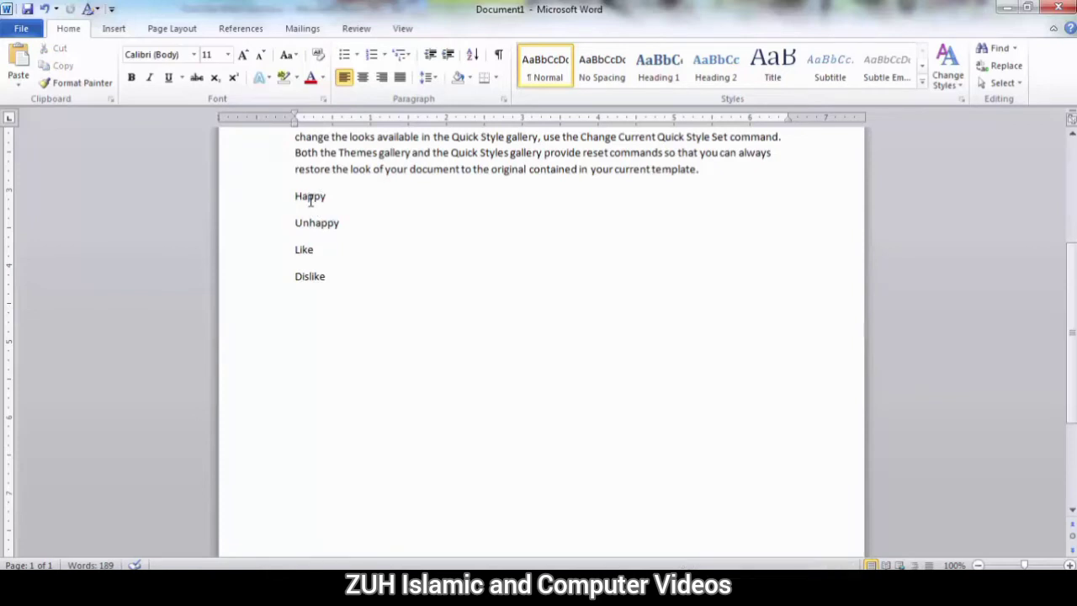
left_click(1013, 48)
left_click(1002, 84)
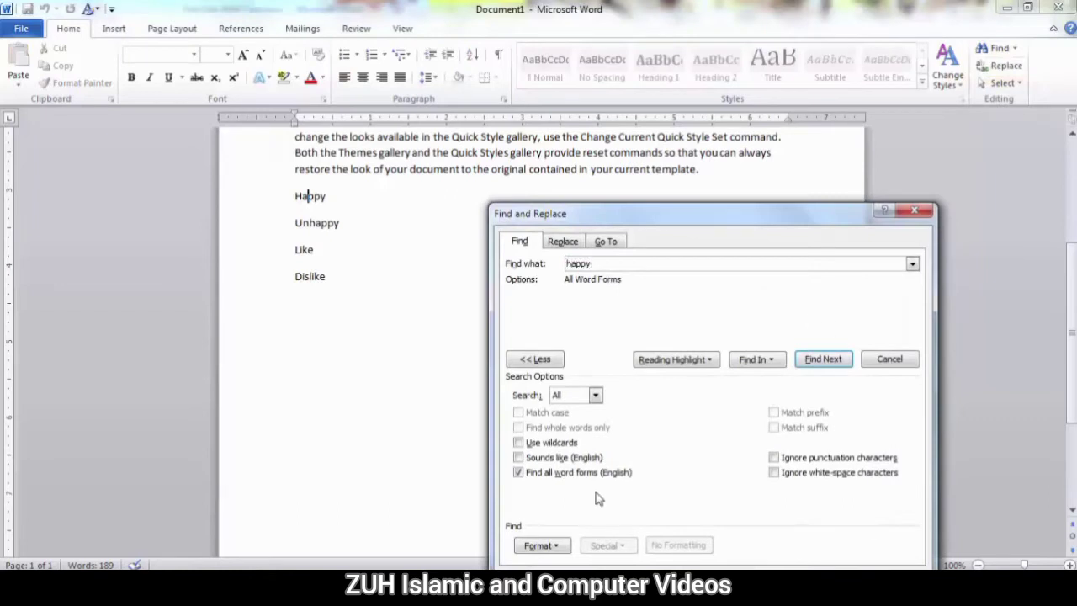
left_click(562, 473)
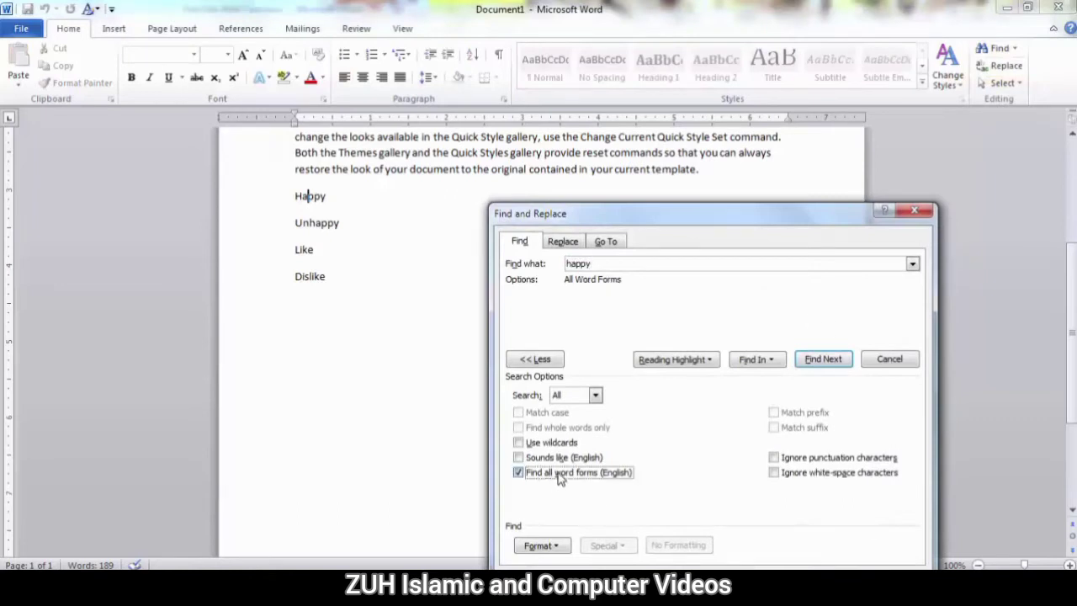
left_click(822, 359)
left_click(816, 360)
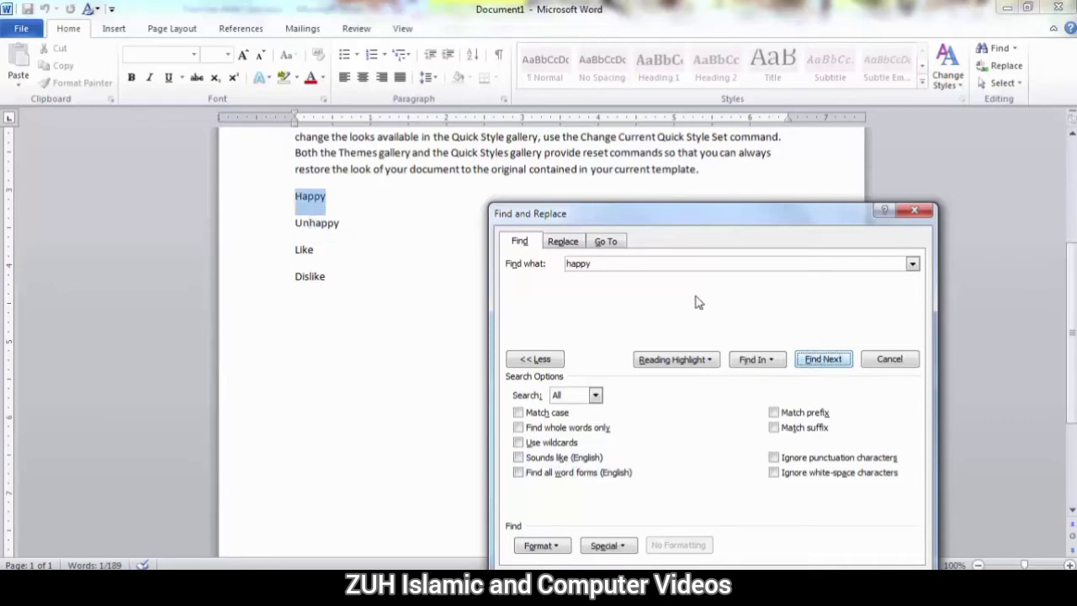
Place the cursor in "Both" and step through the "happy" matches with Match suffix on until the whole document is searched.
left_click(308, 153)
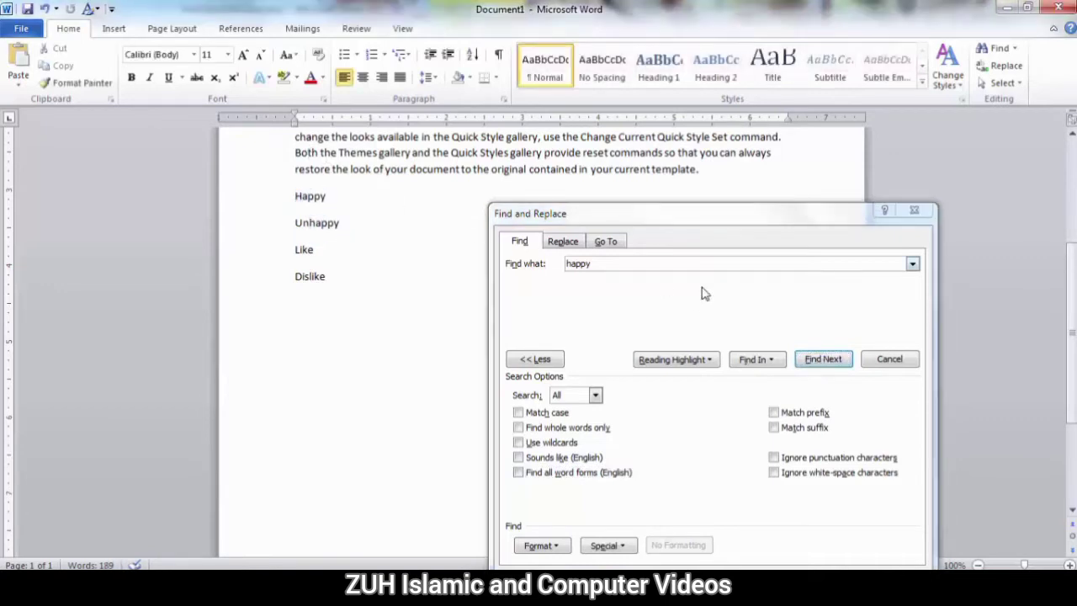
left_click(803, 427)
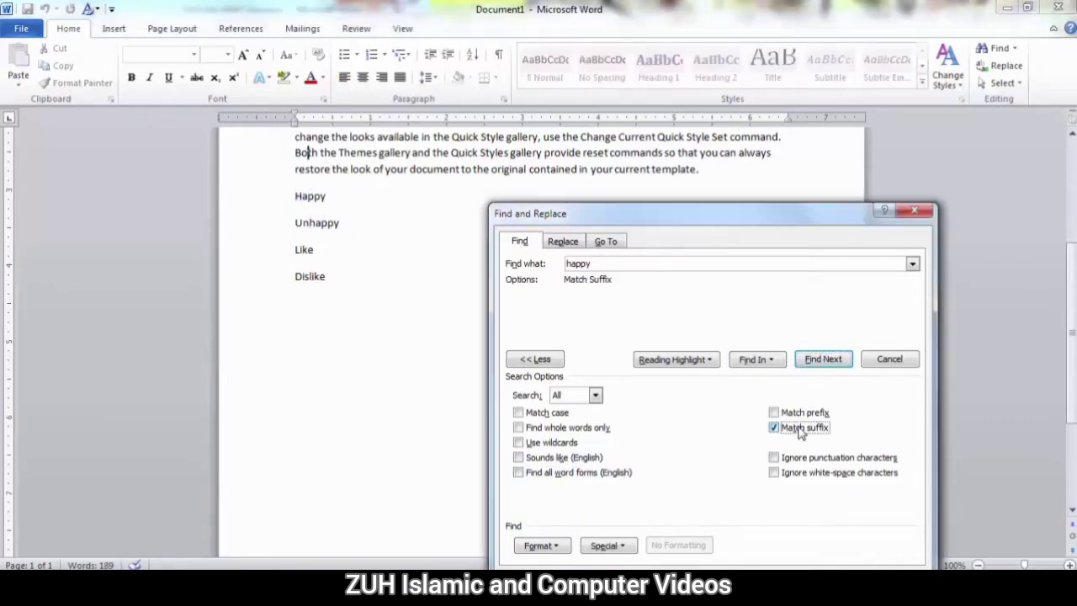
left_click(820, 360)
left_click(822, 360)
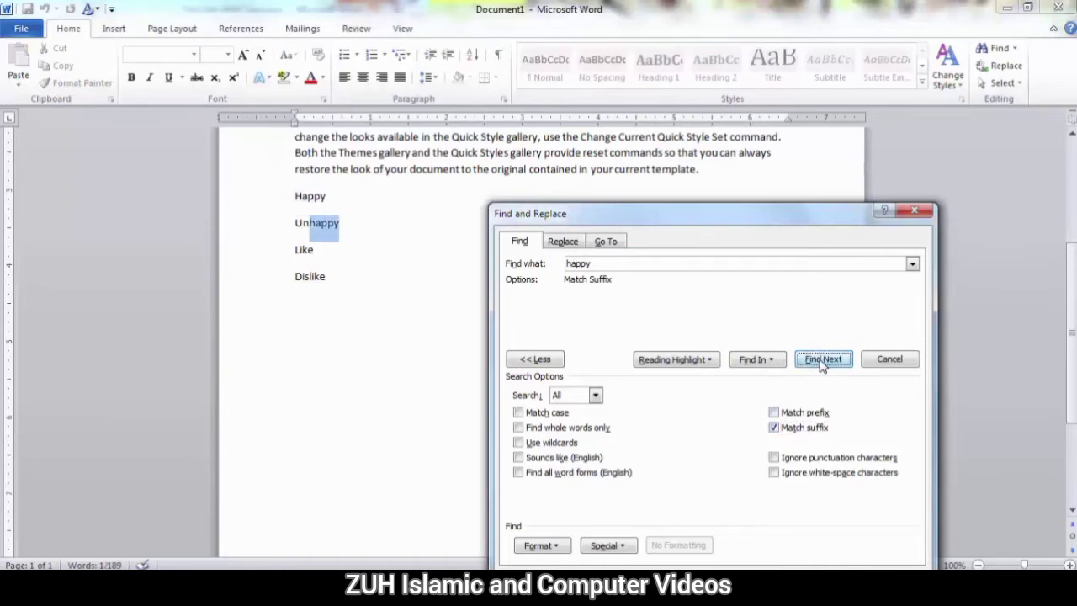
left_click(822, 361)
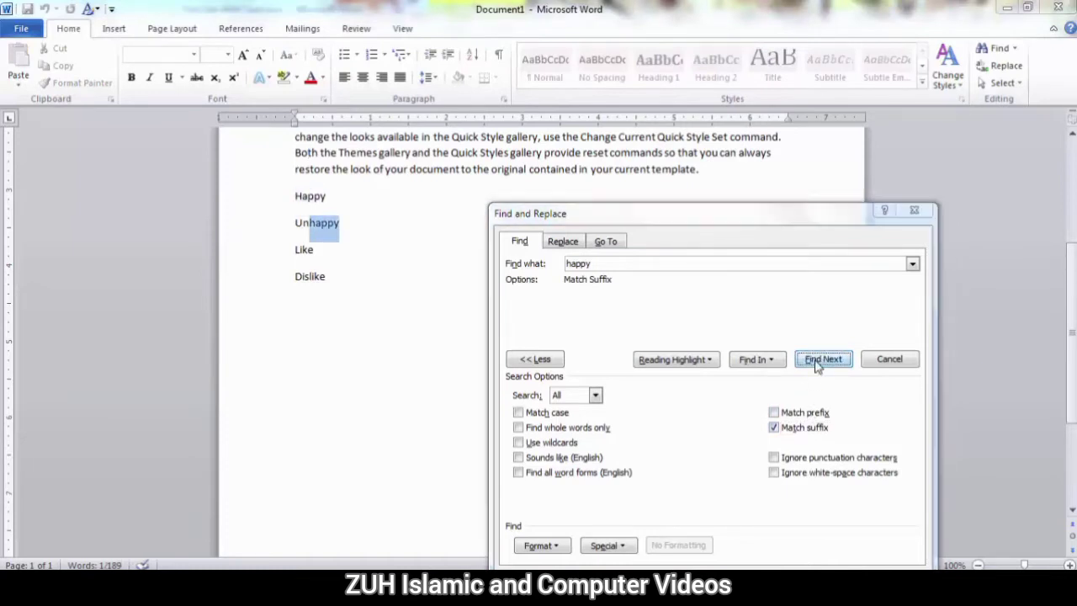
left_click(511, 334)
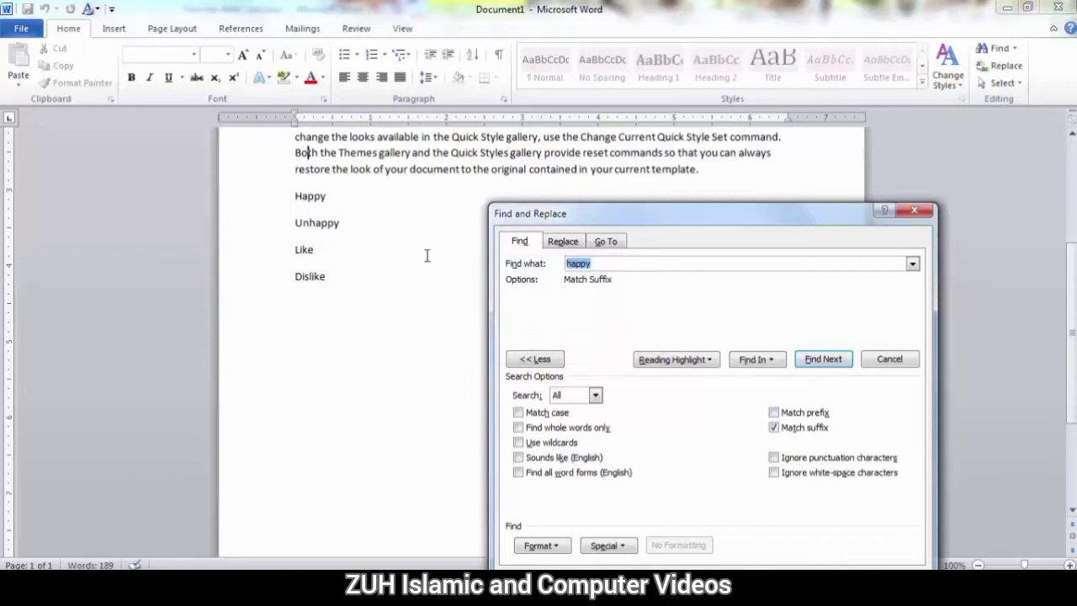
Replace Match suffix with Match prefix and step through the "happy" matches until the whole document is searched.
left_click(342, 169)
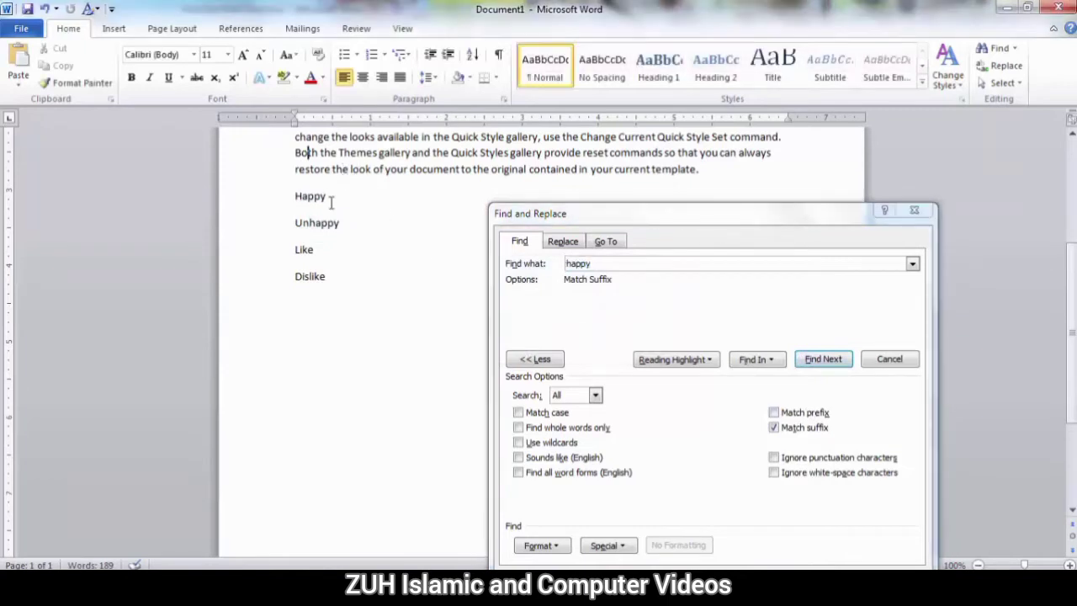
left_click(790, 429)
left_click(790, 413)
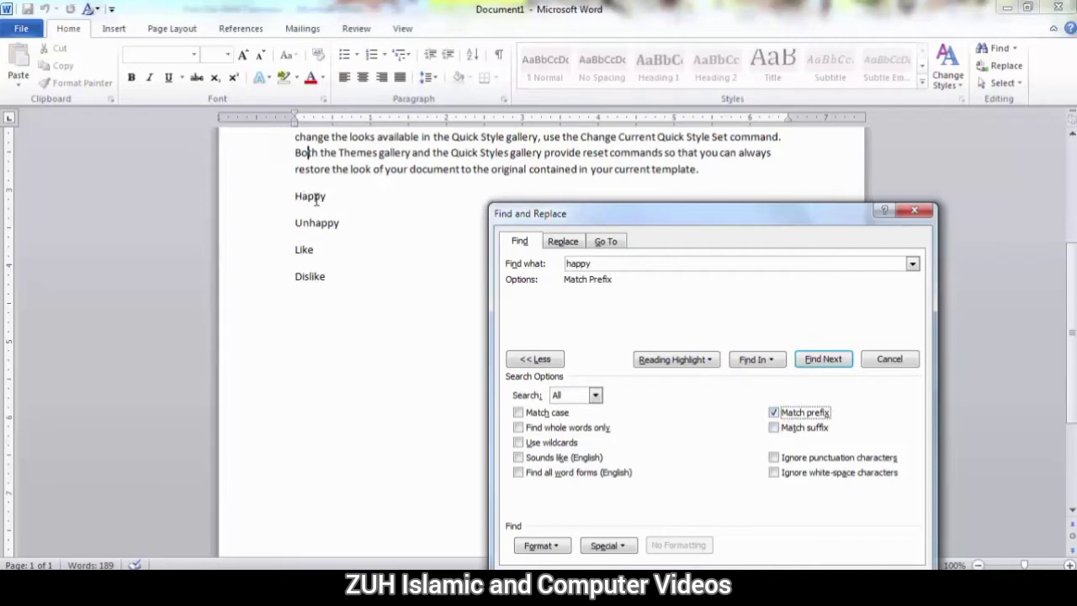
left_click(835, 362)
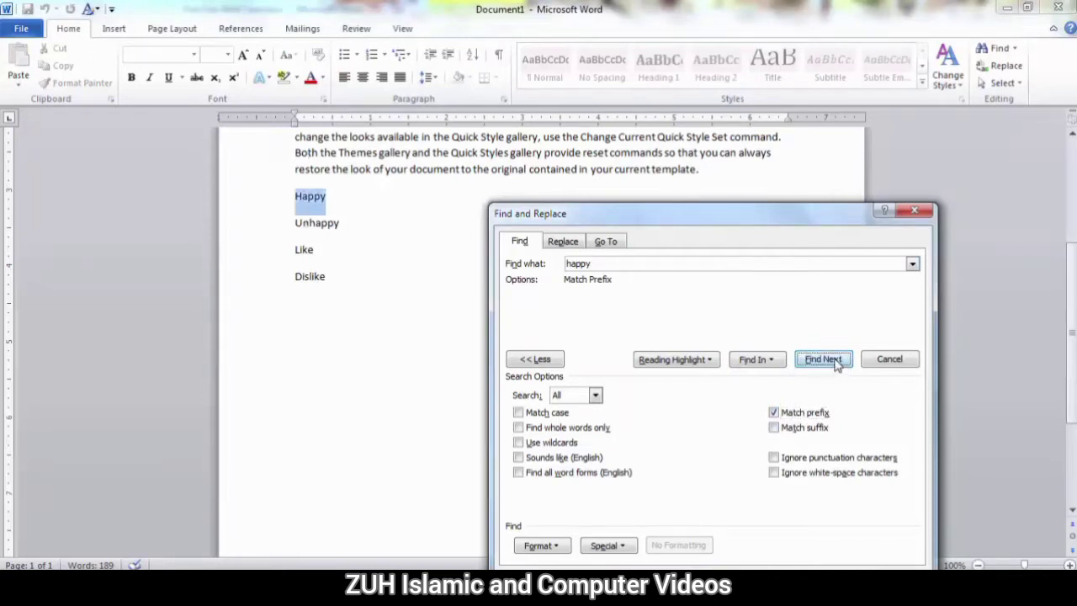
left_click(837, 363)
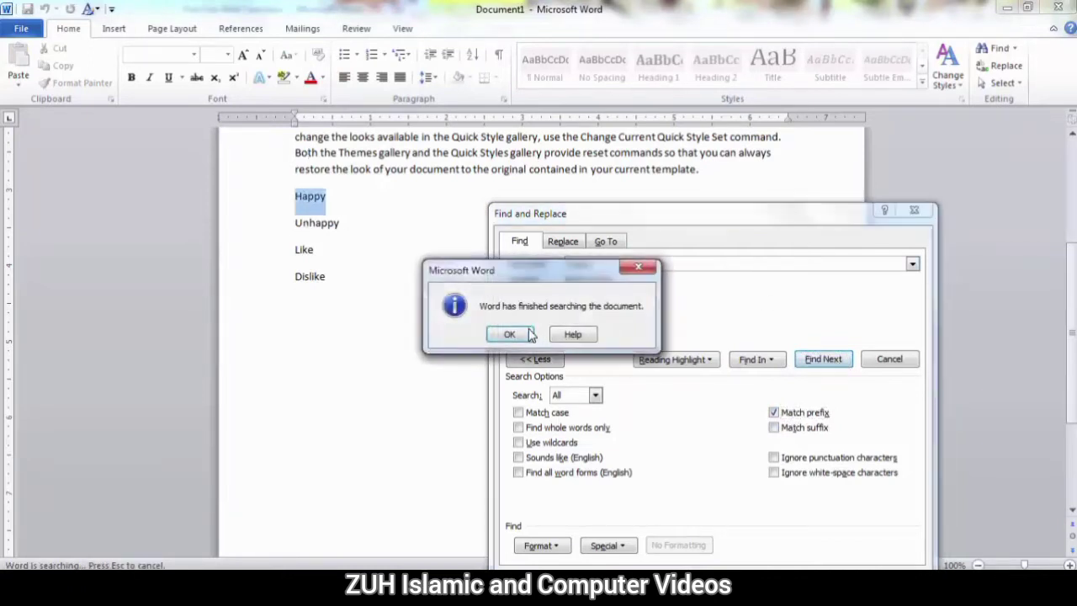
left_click(509, 332)
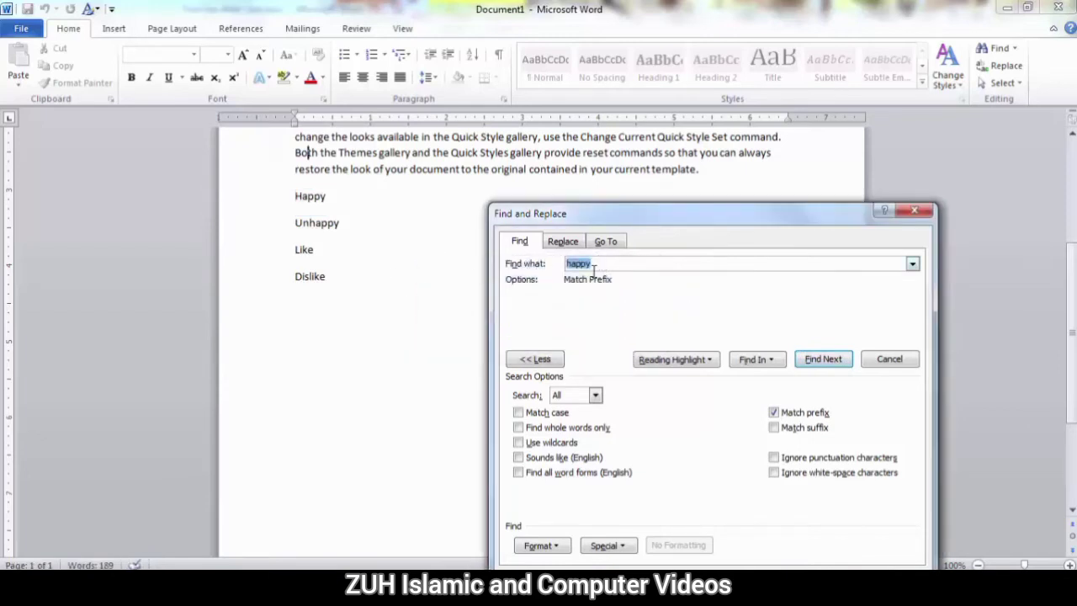
Search for "un" with Match prefix on, and again from the paragraph's last line with Match suffix instead.
type("un")
left_click(823, 359)
left_click(343, 169)
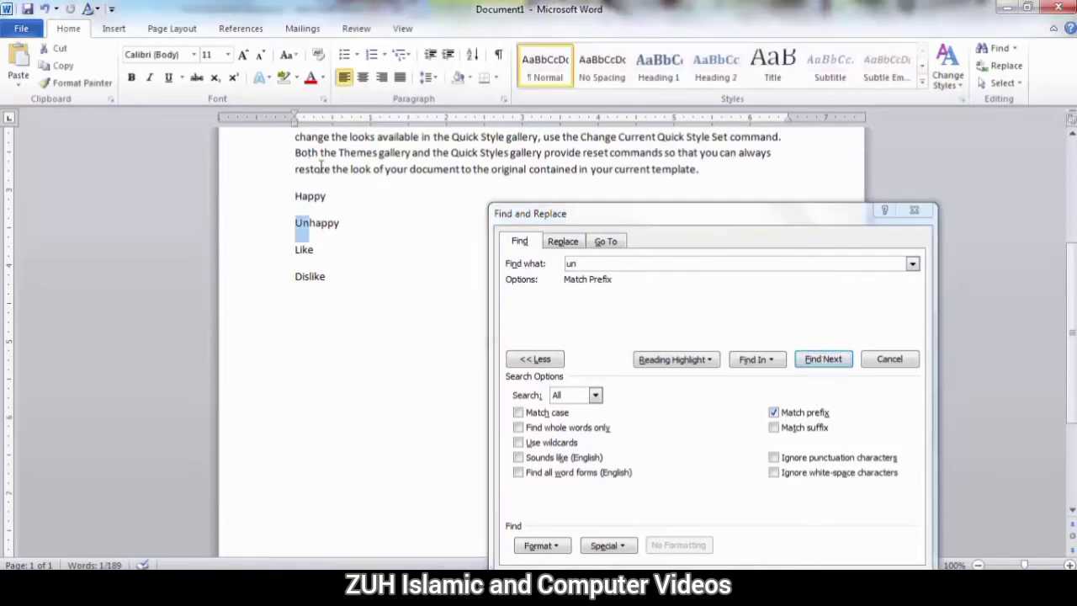
left_click(795, 427)
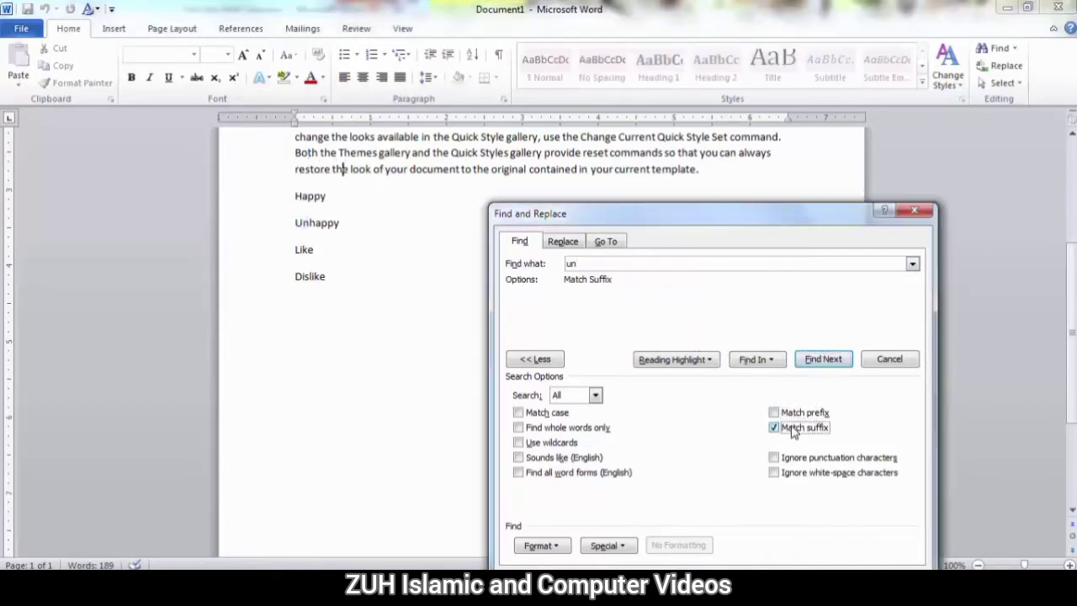
left_click(816, 362)
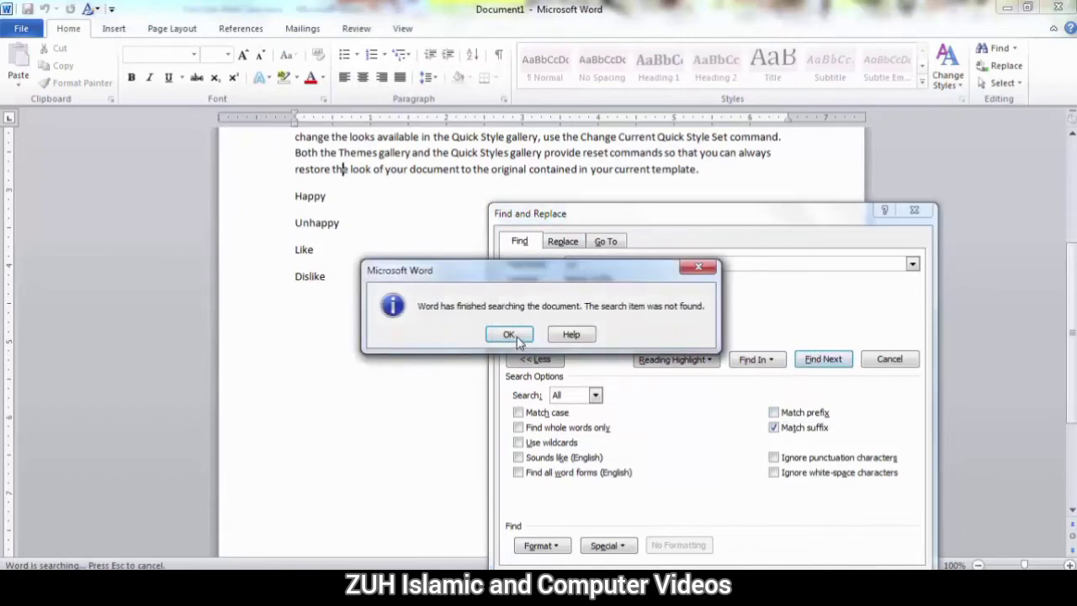
Search the document for "like" with suffix matching on.
left_click(510, 335)
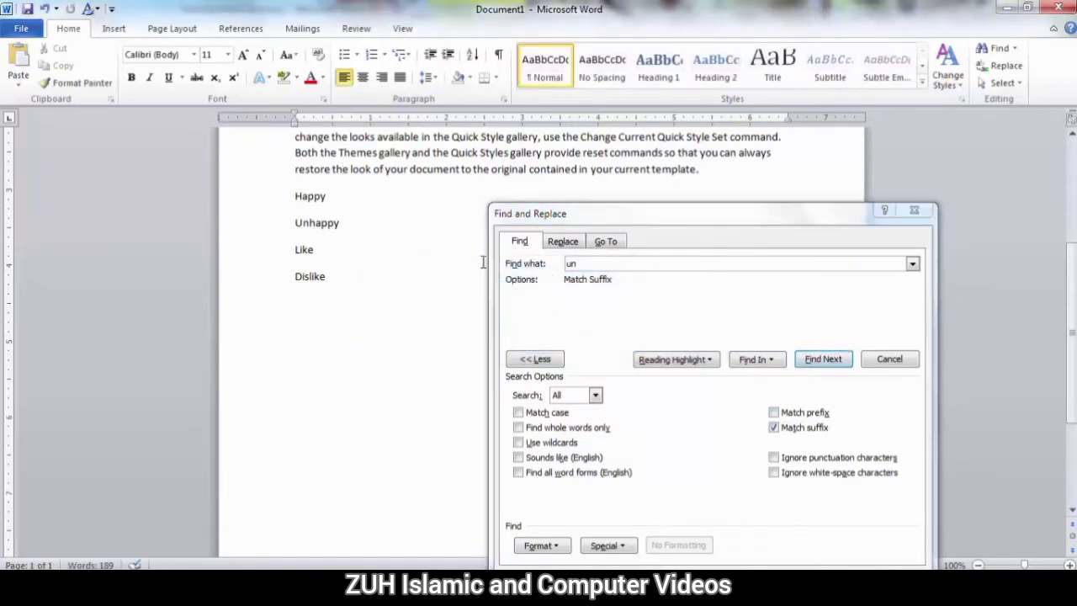
left_click_drag(592, 264, 546, 262)
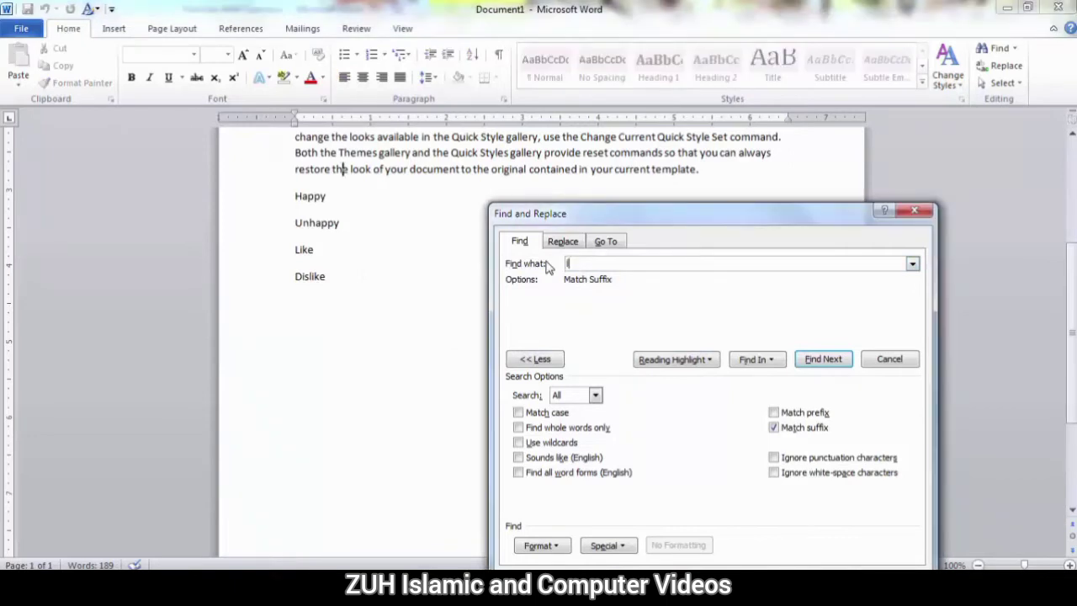
type("like")
left_click(823, 362)
left_click(827, 367)
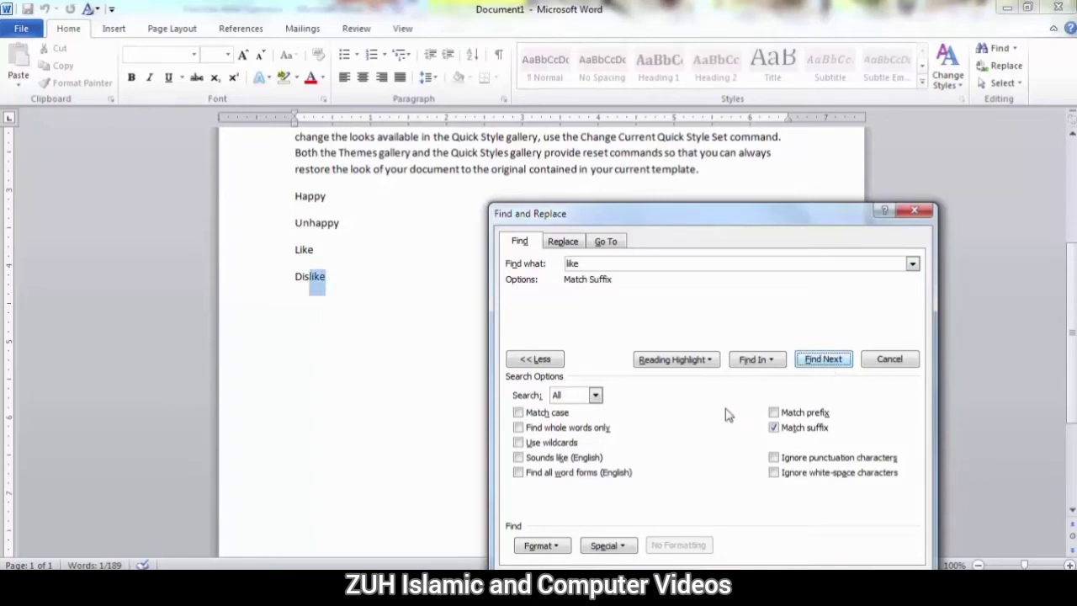
Switch the search from suffix to prefix matching and find "like" from the last paragraph onward.
left_click(795, 429)
left_click(353, 169)
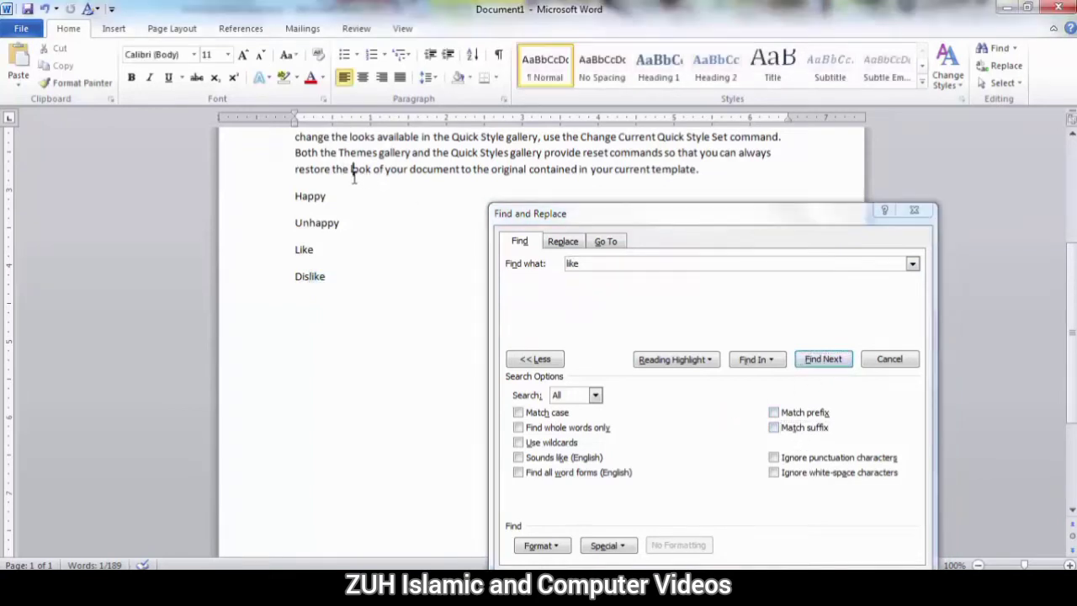
left_click(795, 414)
left_click(794, 413)
left_click(812, 368)
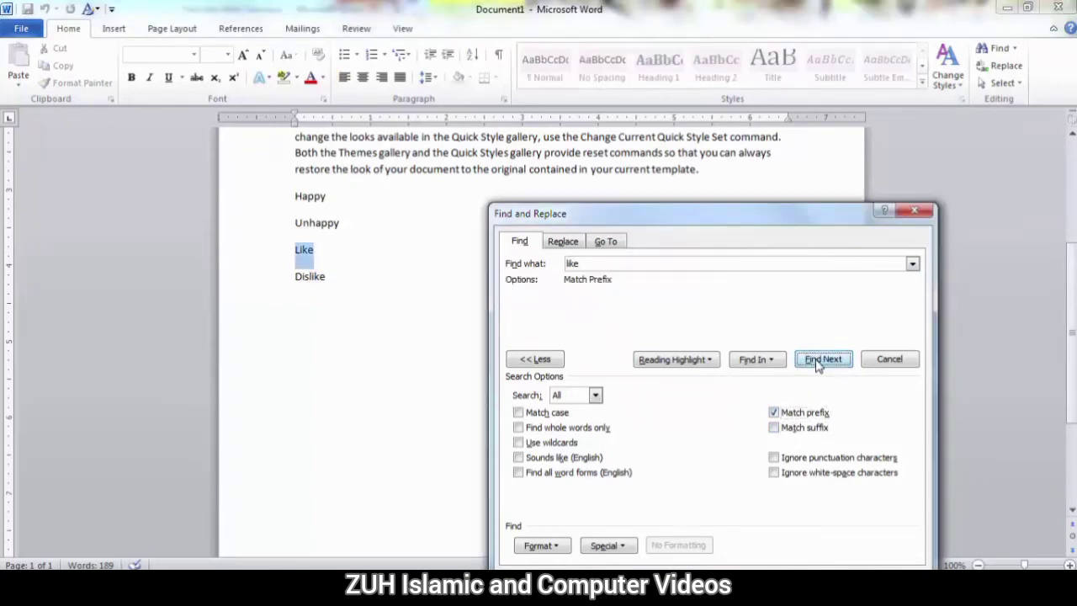
left_click(818, 363)
left_click(509, 334)
Add the words Work, Worker, Manage and manager on separate lines below "Dislike".
left_click(382, 278)
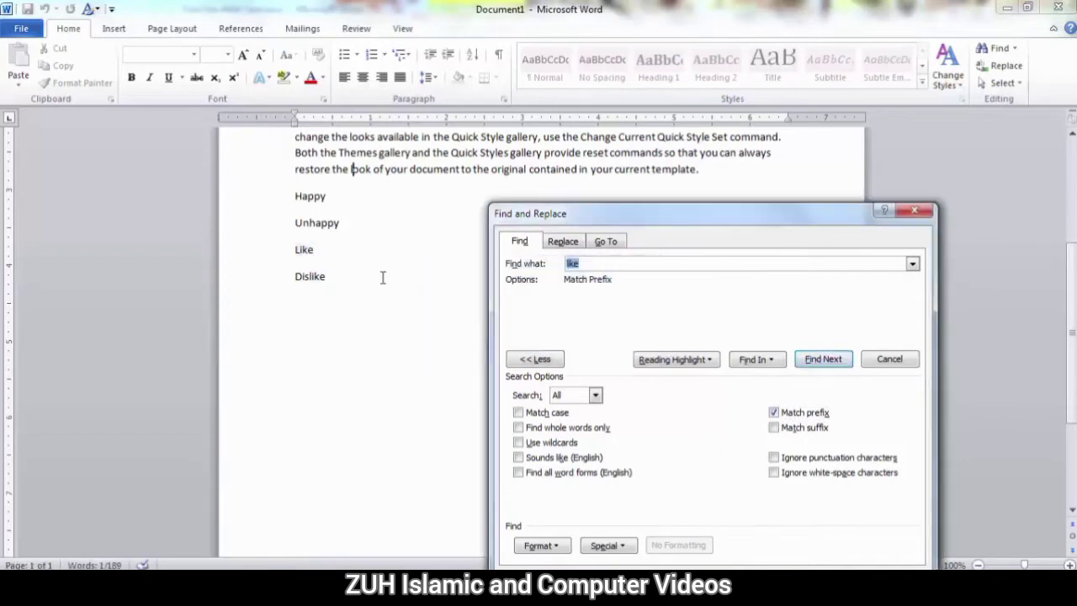
key("Return")
type("work")
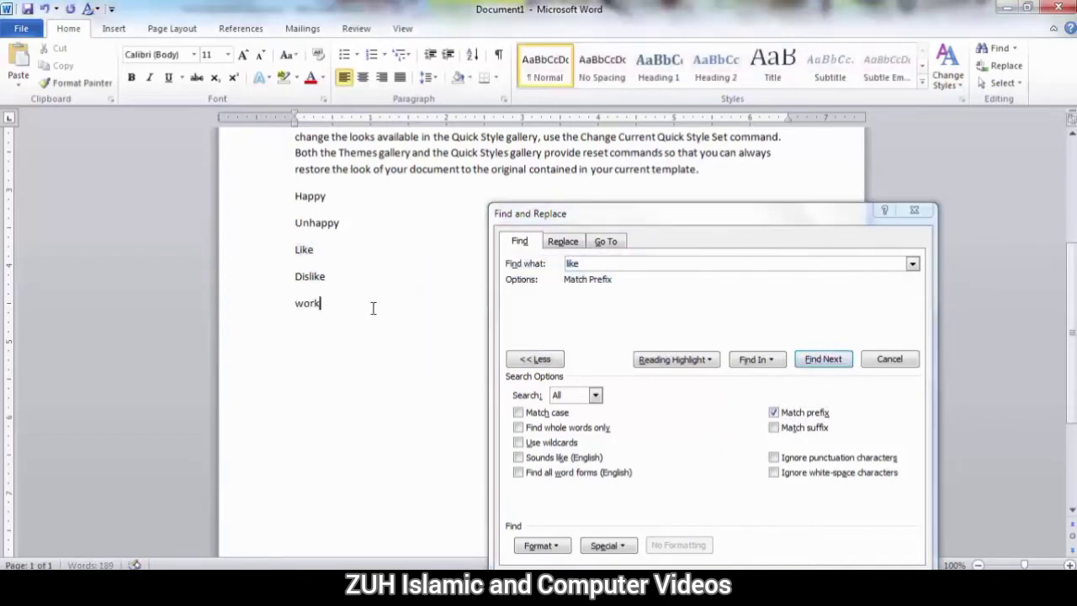
key("Return")
type("worker")
key("Return")
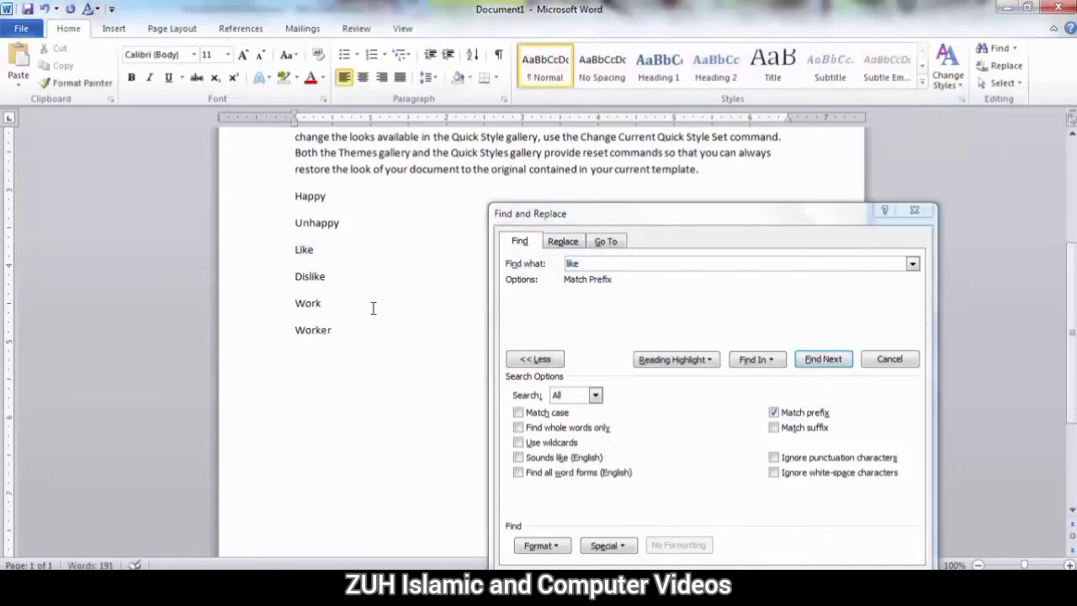
type("manage ")
type("manager")
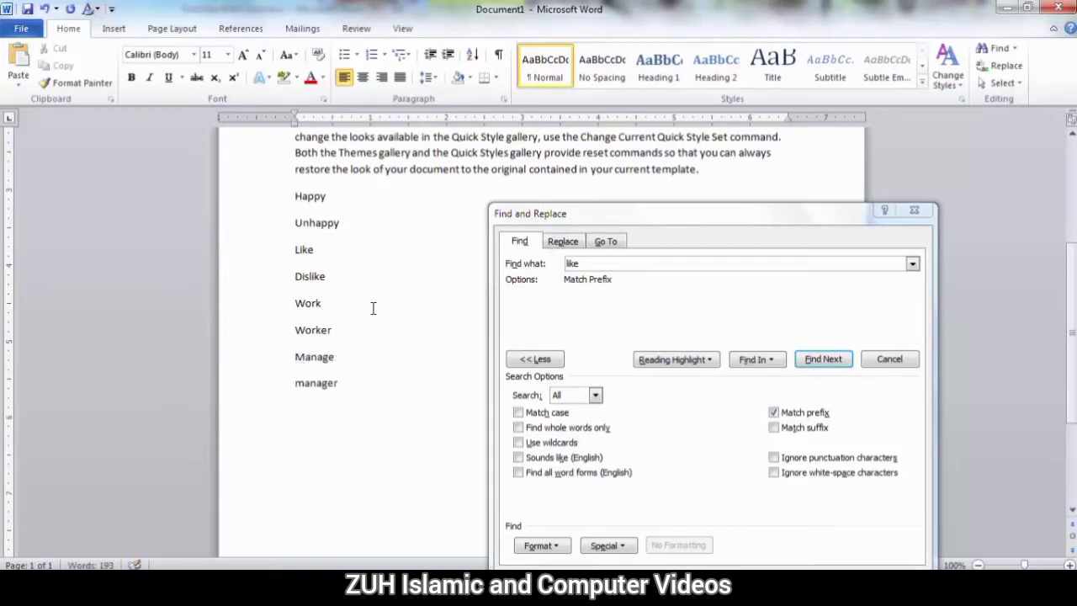
Search for "work" with prefix matching, starting from the end of "Dislike".
left_click(327, 276)
double_click(594, 263)
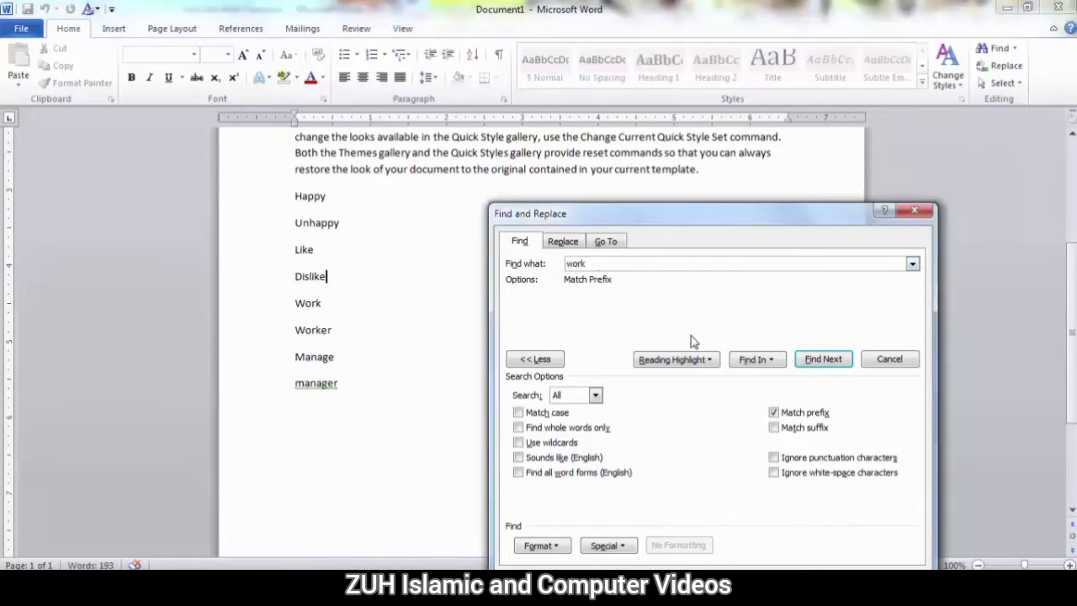
left_click(820, 360)
left_click(820, 362)
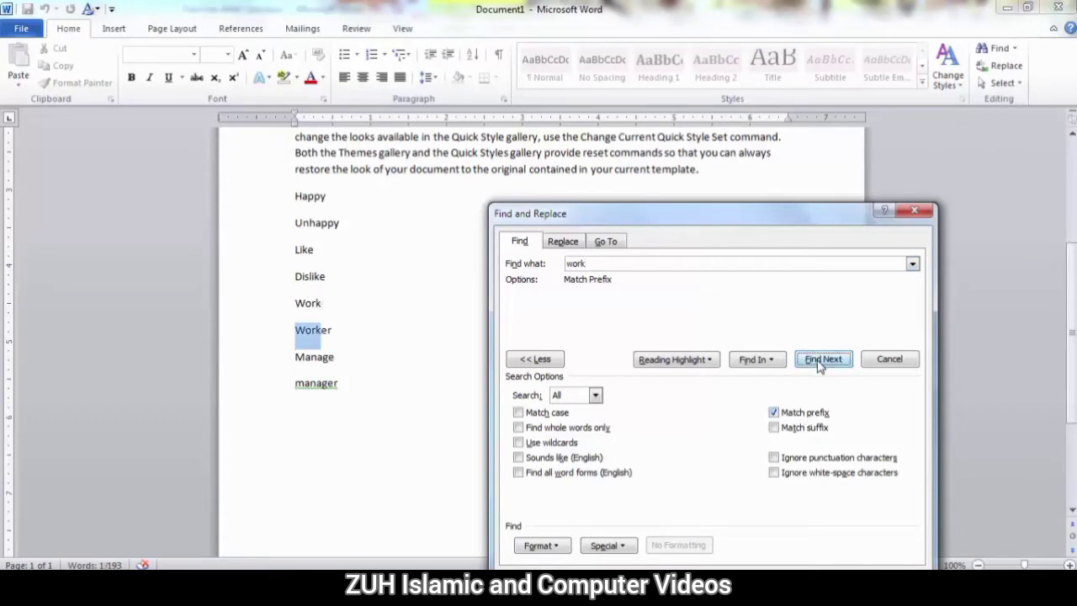
Switch the search to suffix matching and find "work" through the document.
left_click(773, 412)
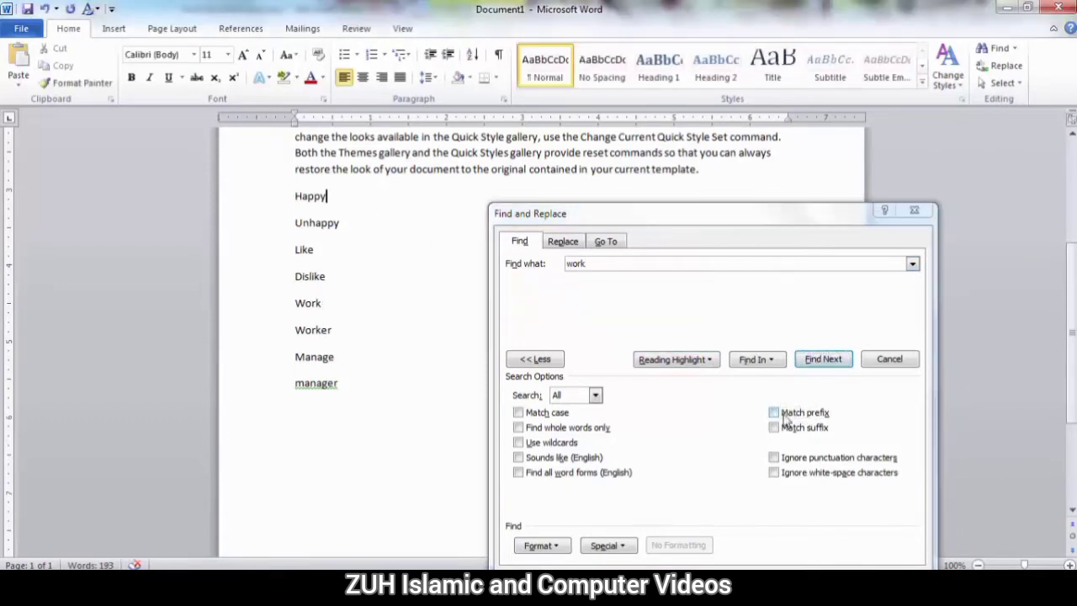
left_click(813, 427)
left_click(822, 359)
left_click(823, 359)
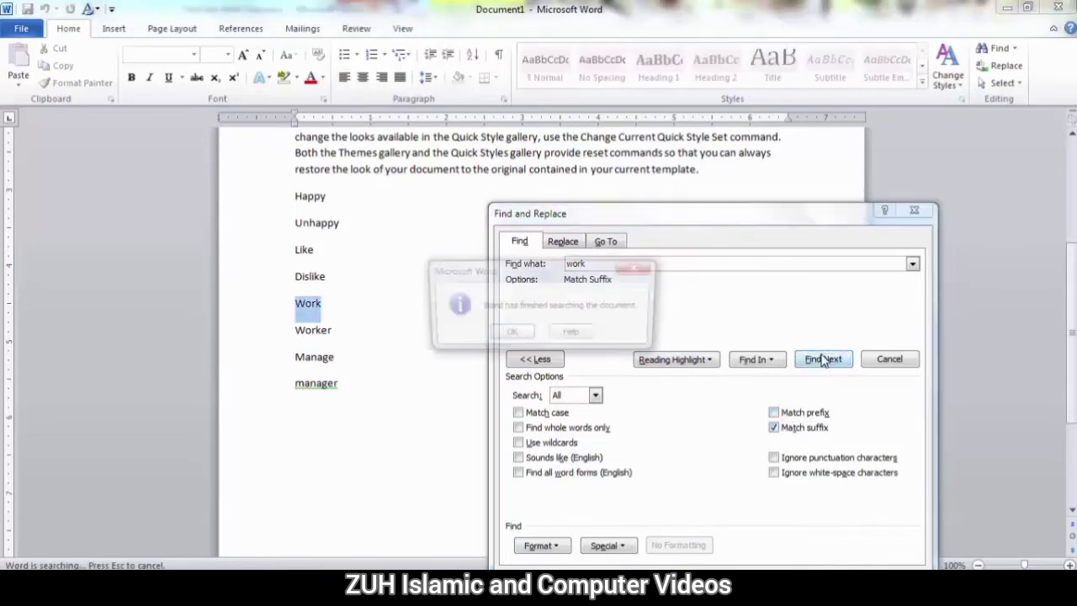
left_click(510, 335)
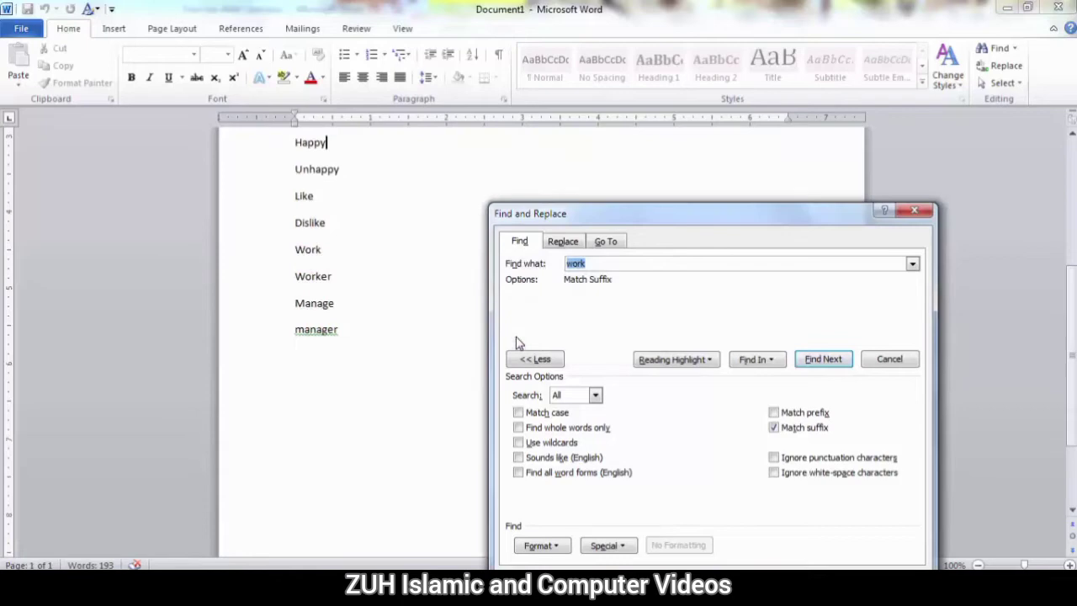
Replace the sample word list with the lines Able, Disable, Dislike and Discoverage, then correct the last one to "Discover age".
left_click(344, 200)
scroll(344, 199, "up", 5)
scroll(382, 335, "down", 4)
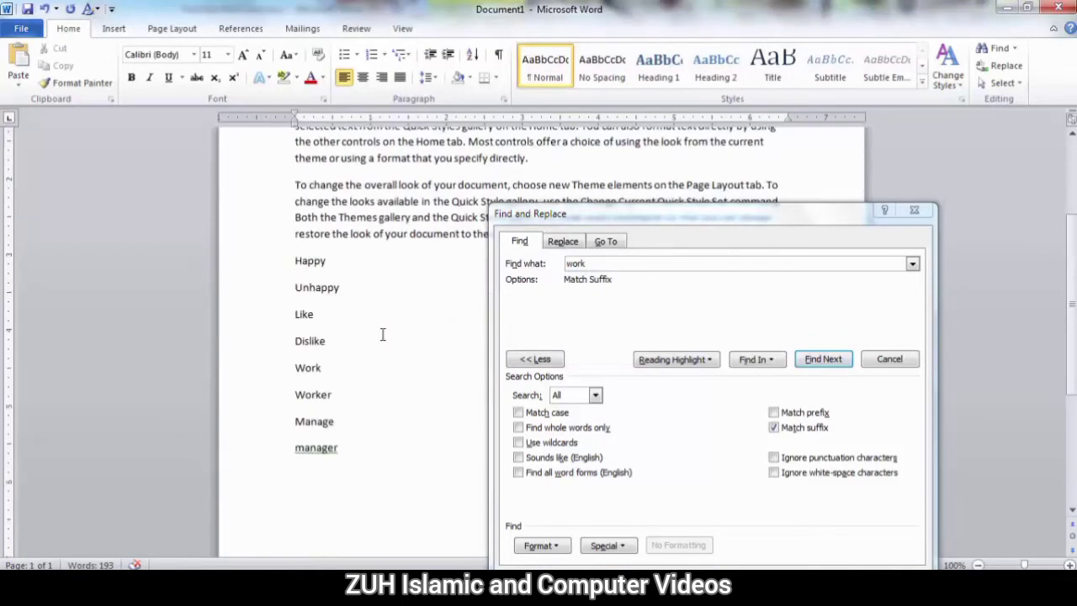
left_click_drag(354, 458, 296, 259)
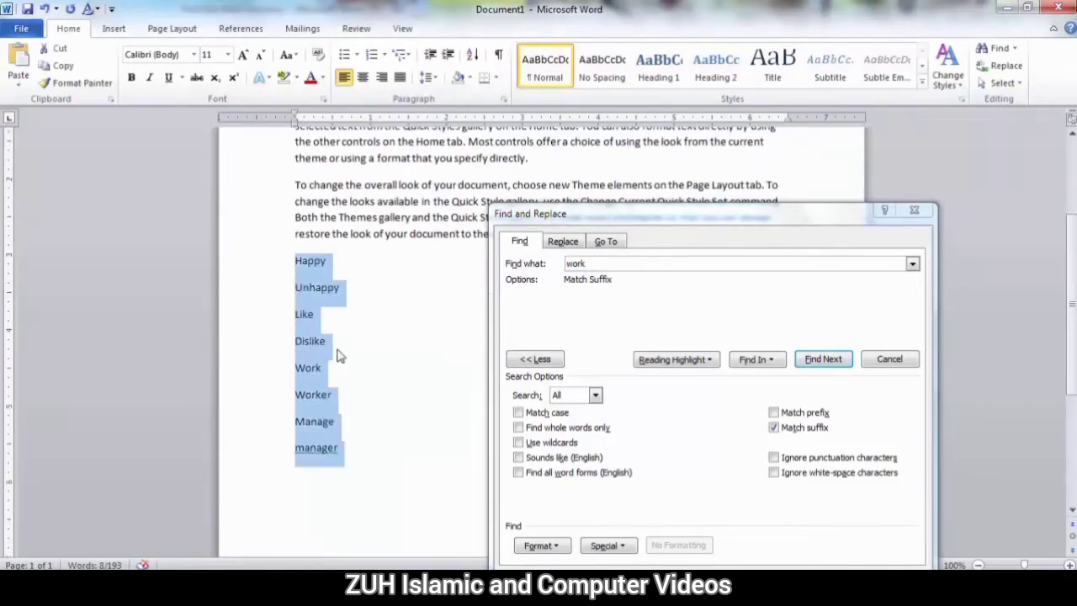
key("Delete")
type("able")
key("Return")
type("disable")
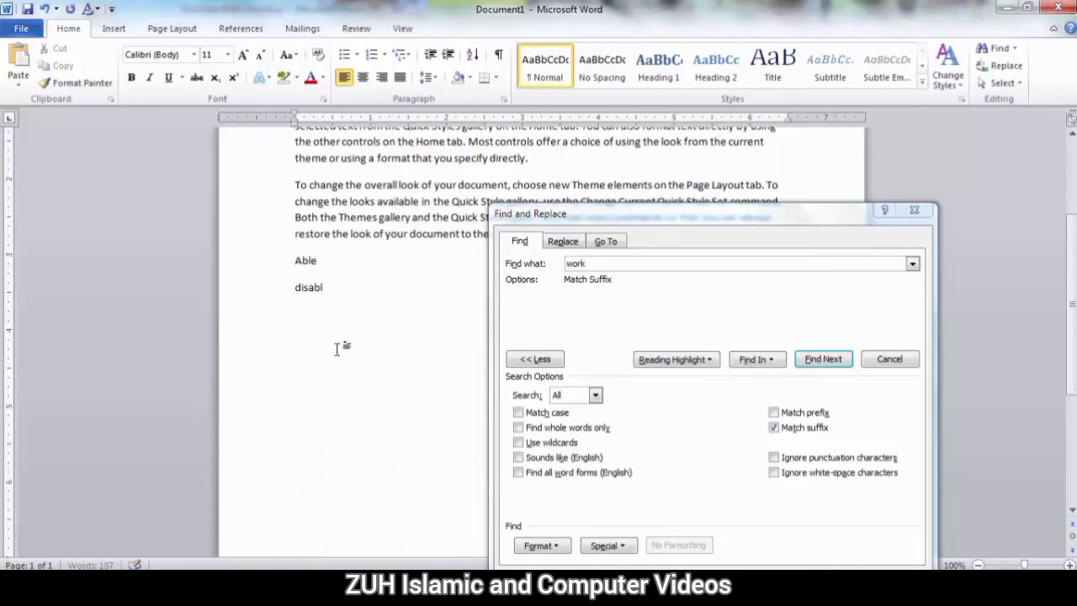
key("Return")
type("dis")
type("coverage")
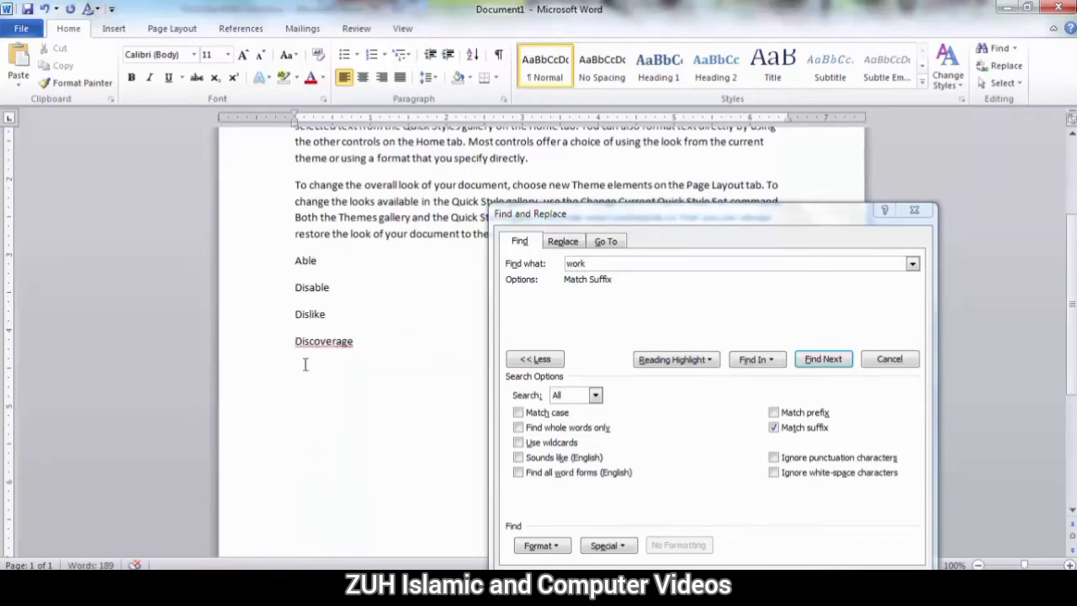
right_click(347, 345)
left_click(407, 111)
Search for every "dis" with prefix matching instead of suffix matching, starting after "Able".
left_click(344, 265)
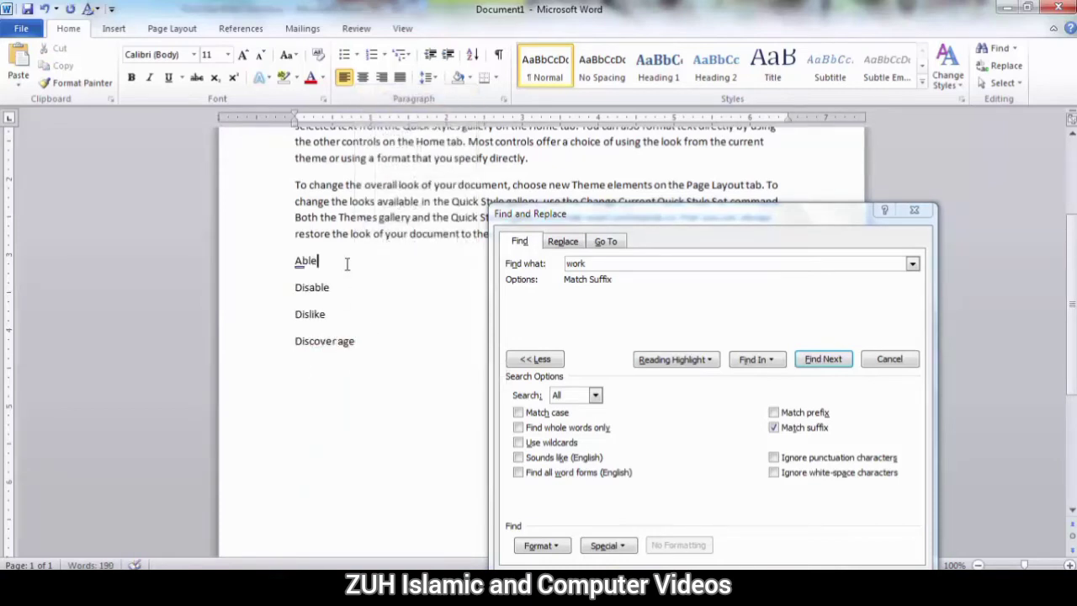
left_click(614, 279)
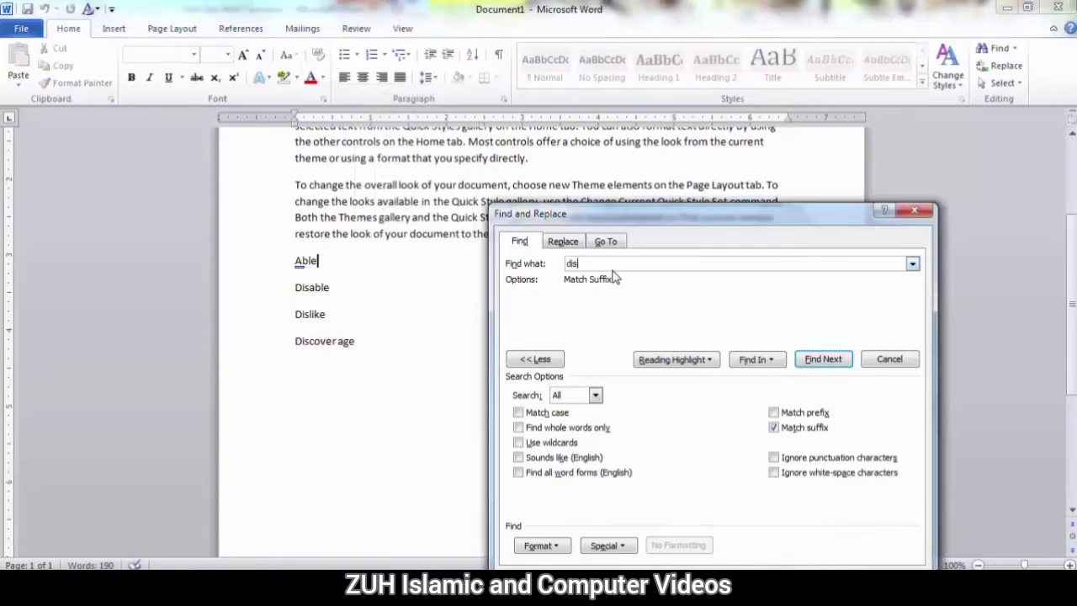
left_click(782, 427)
left_click(783, 412)
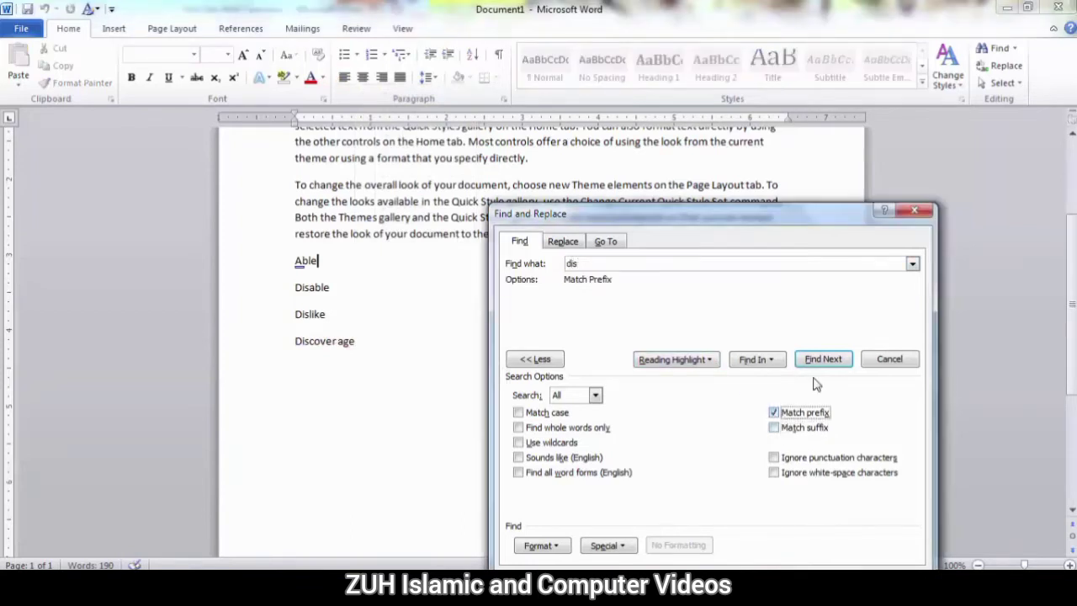
left_click(822, 364)
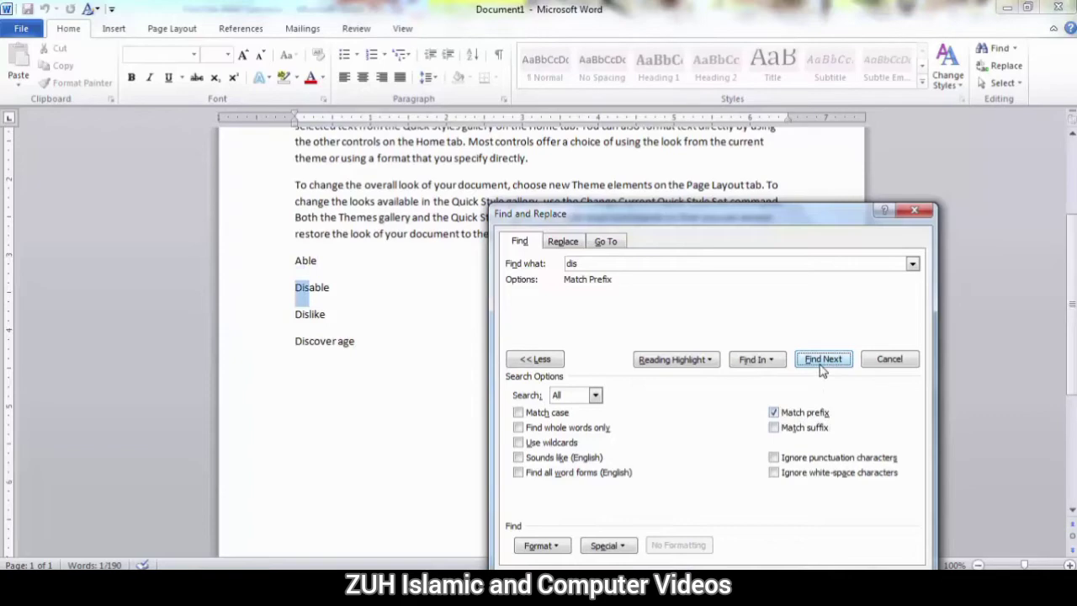
left_click(821, 366)
left_click(822, 363)
left_click(822, 361)
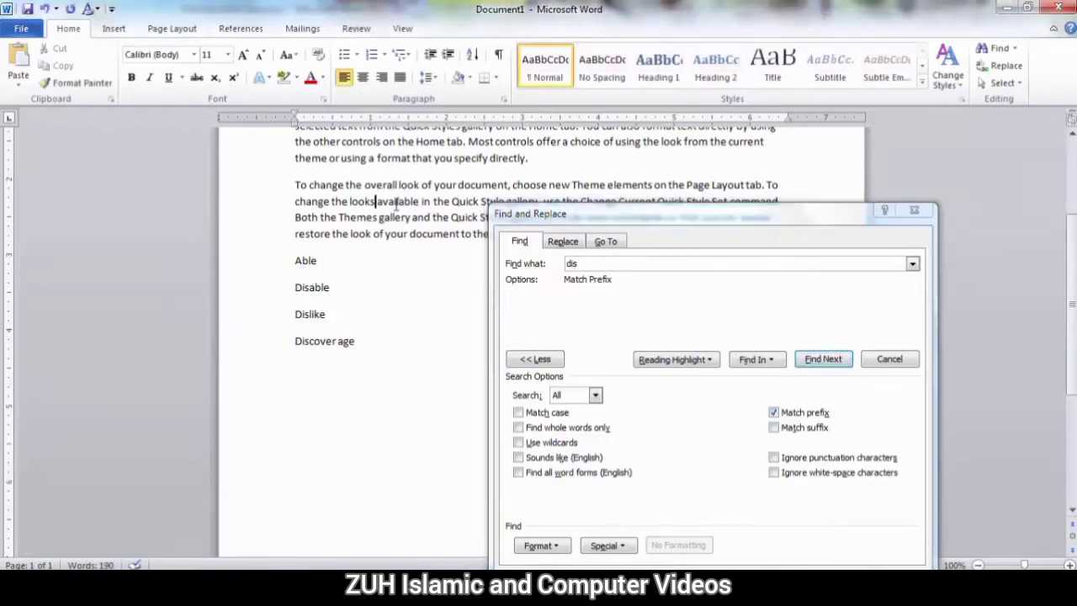
Search for "dis" with suffix matching instead of prefix matching, then turn that option off and close the search.
left_click(794, 412)
left_click(795, 427)
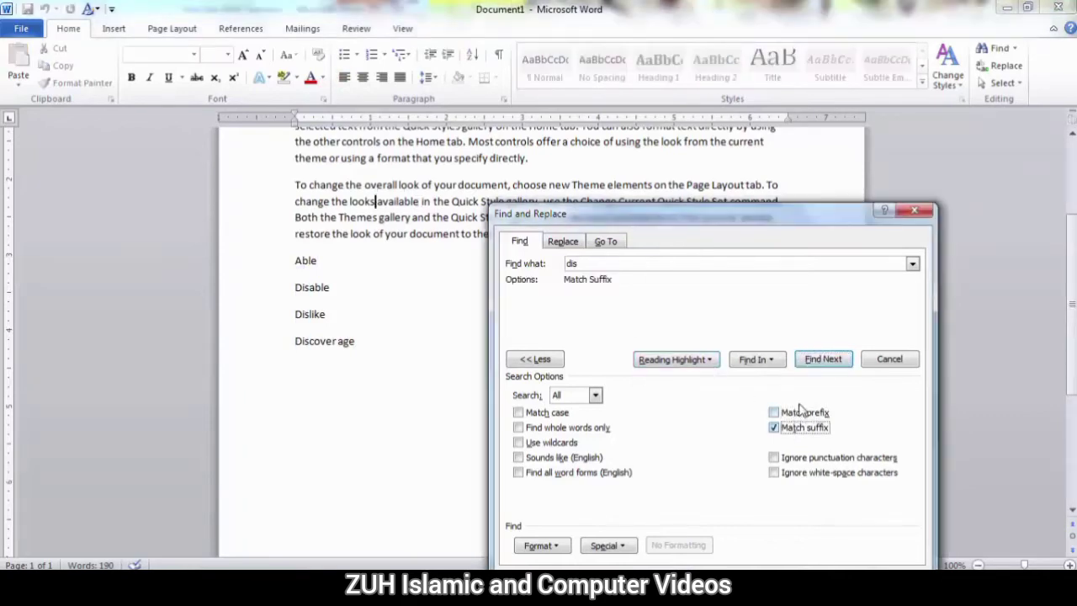
left_click(821, 362)
left_click(513, 335)
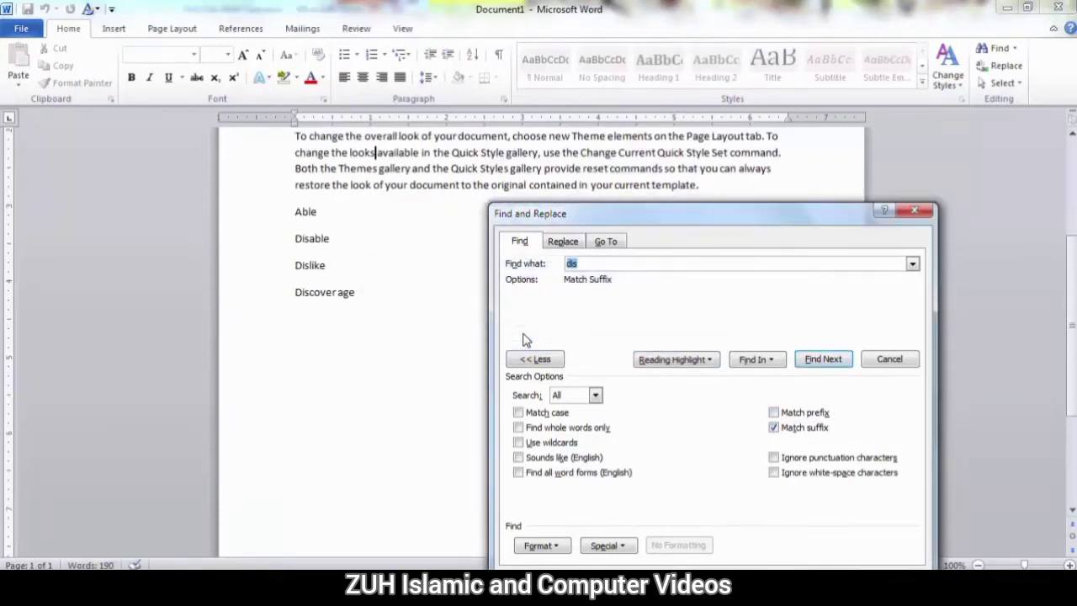
left_click(773, 427)
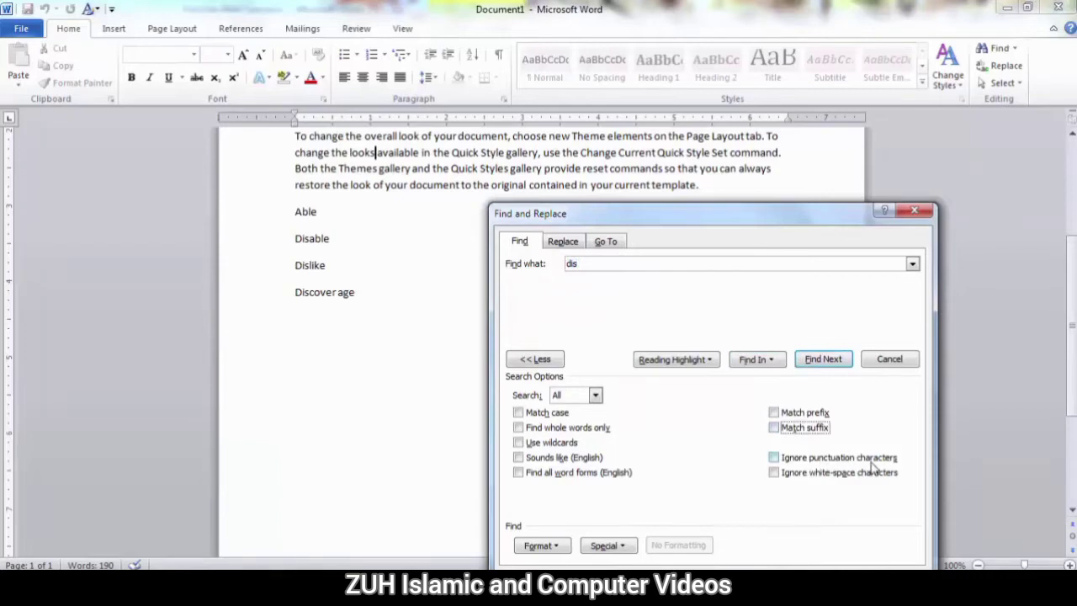
left_click(895, 359)
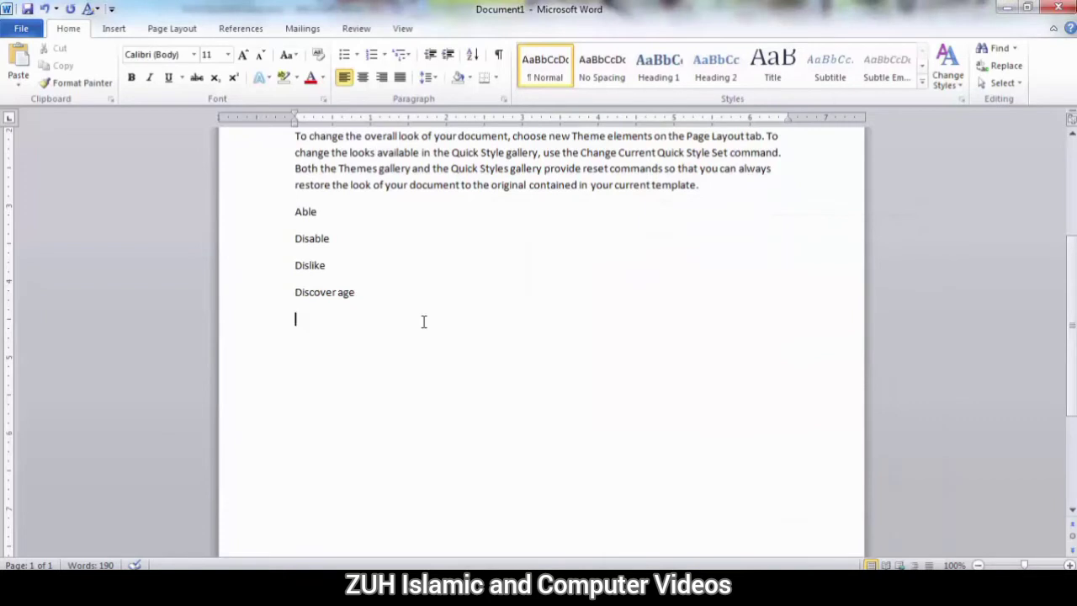
Add the line "Door-man" below the word list and search for "doorman" without any search options.
type("Door-man")
key("ctrl+h")
left_click(357, 127)
left_click_drag(391, 99, 555, 204)
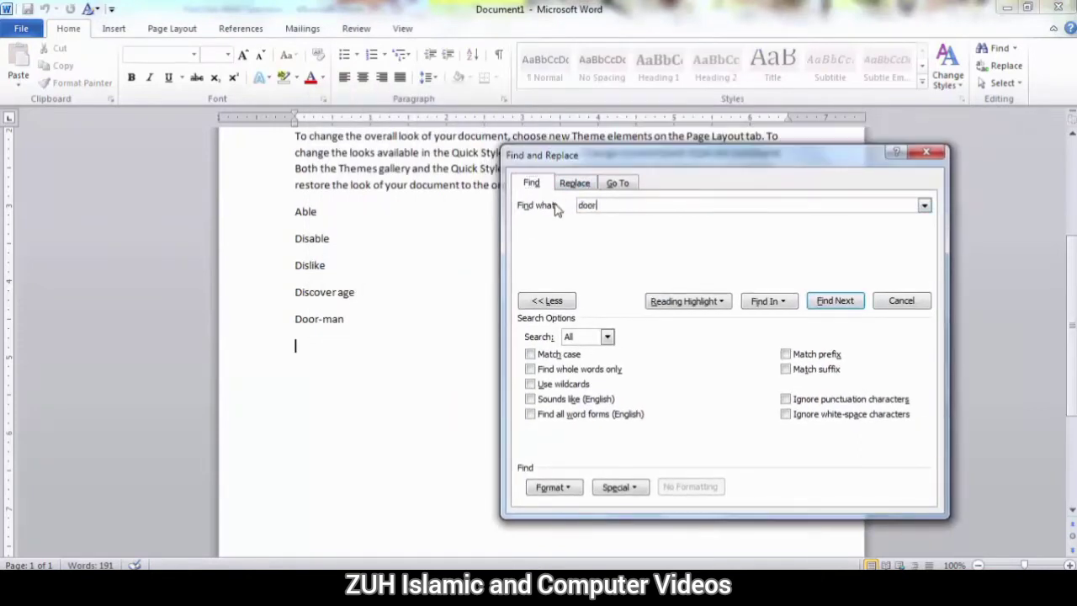
left_click(833, 301)
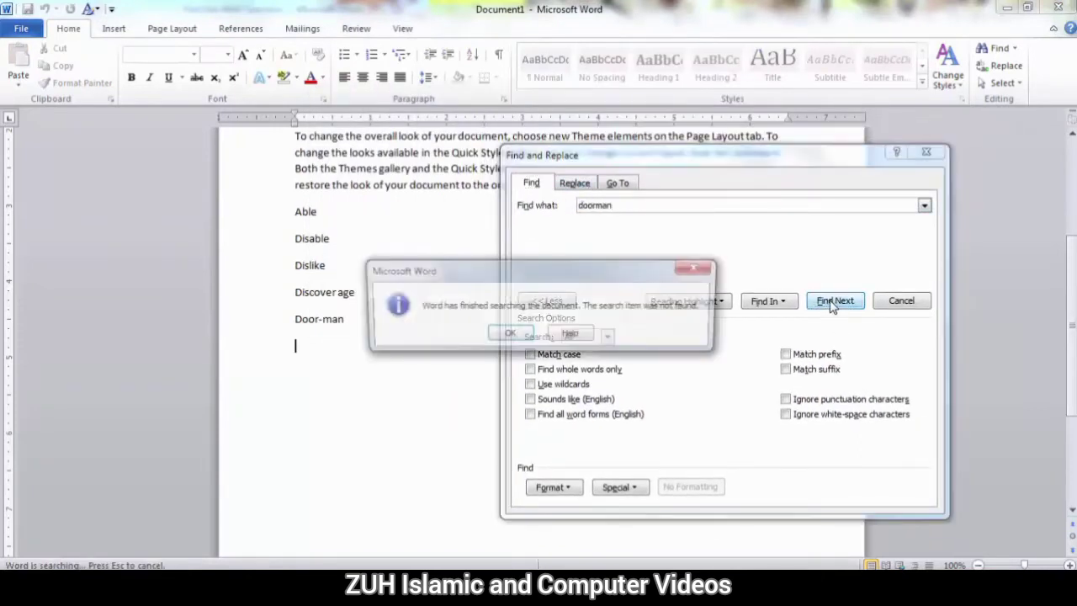
left_click(509, 334)
Find "doorman" while ignoring punctuation characters, then turn that option off.
left_click(814, 401)
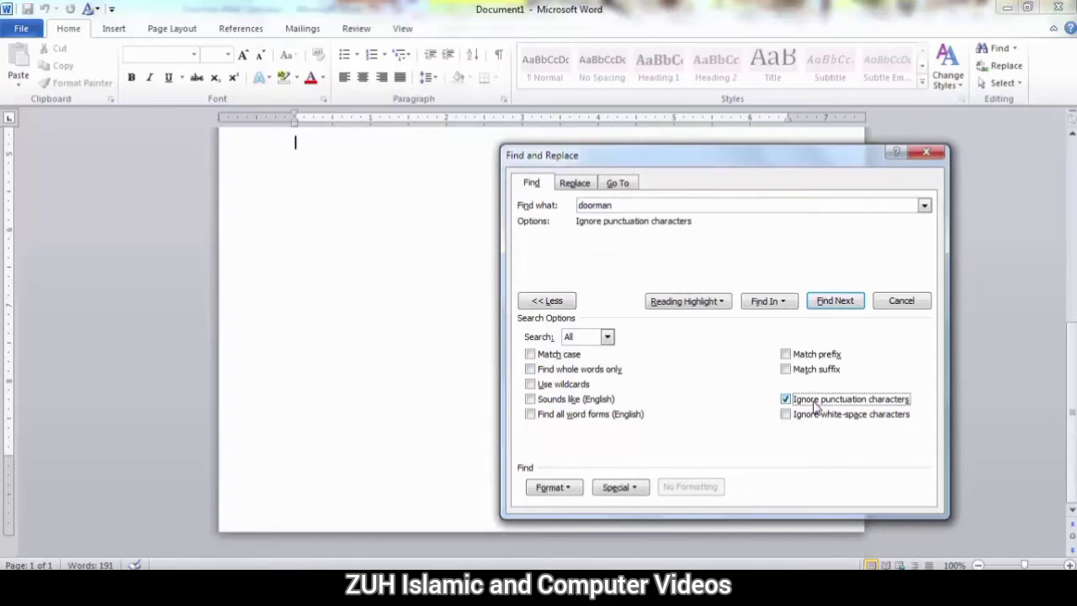
left_click(836, 302)
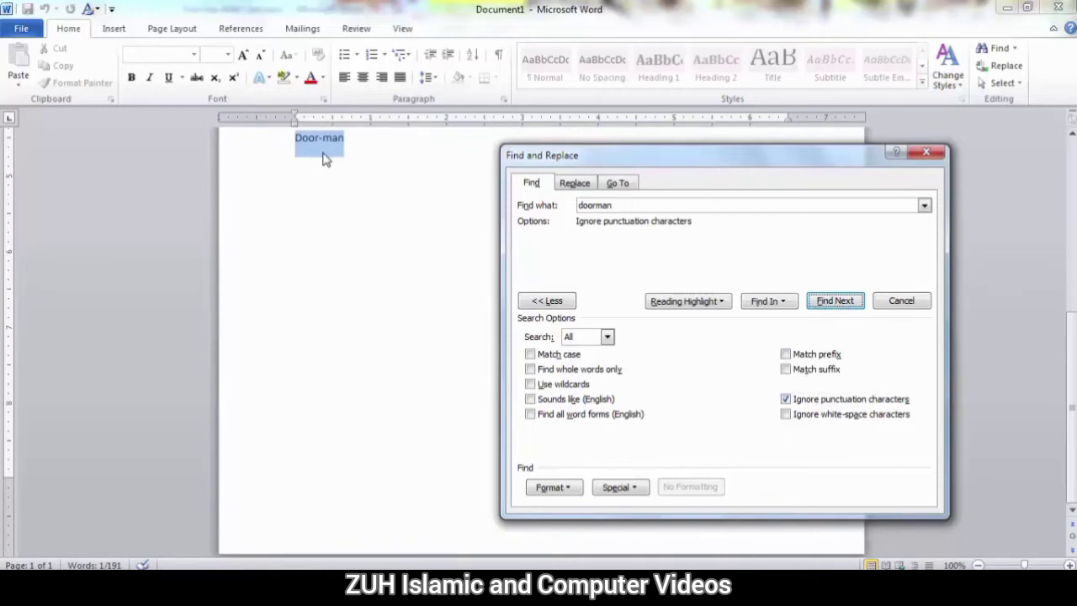
left_click(787, 400)
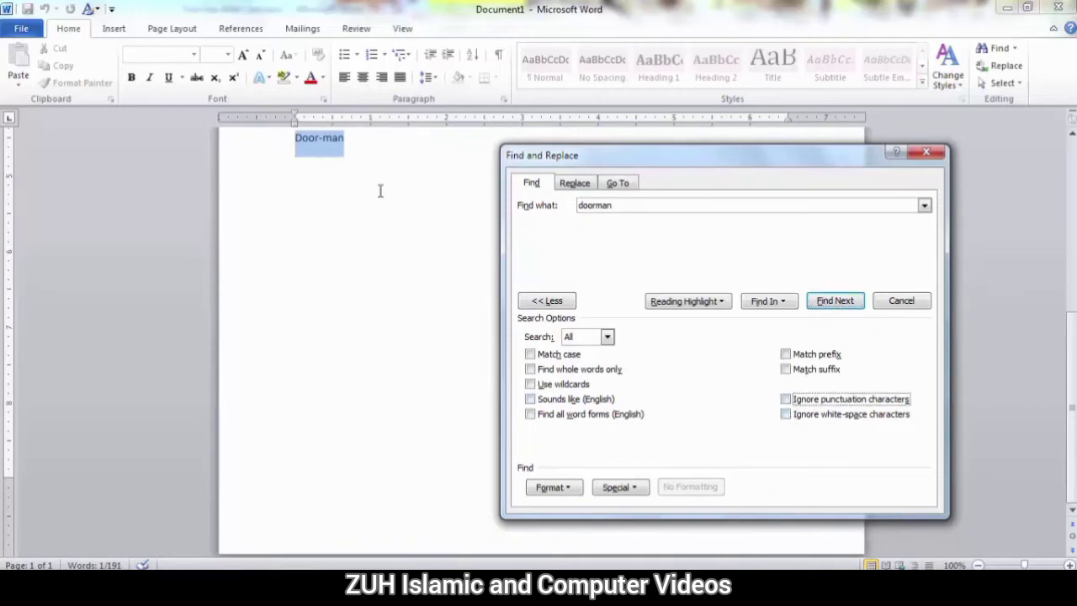
Replace the hyphen in "Door-man" with a space and search for "doorman" without any search options.
left_click(323, 140)
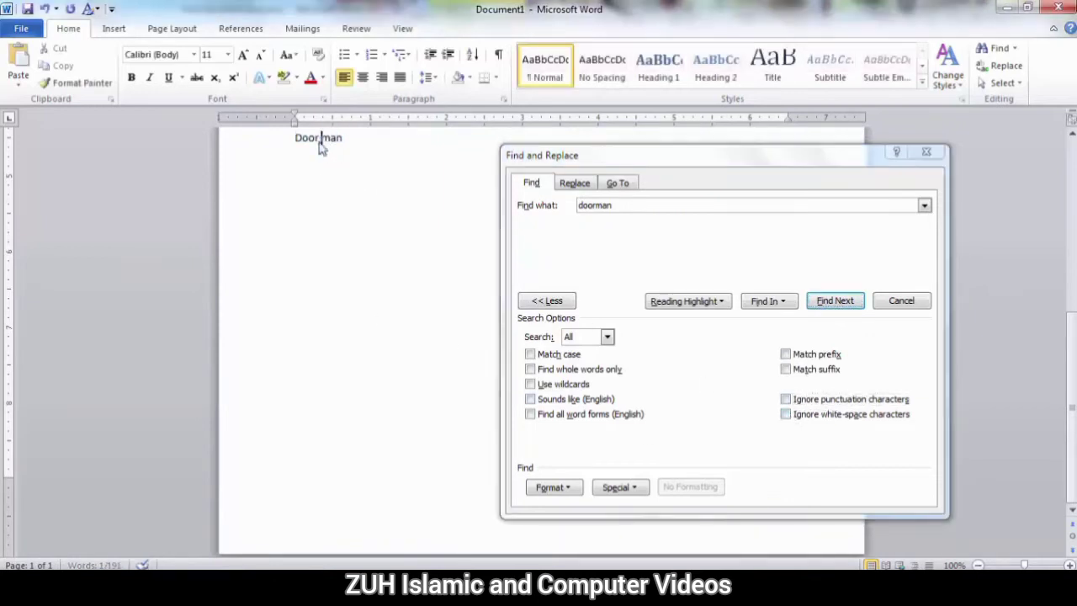
left_click(637, 207)
left_click(861, 307)
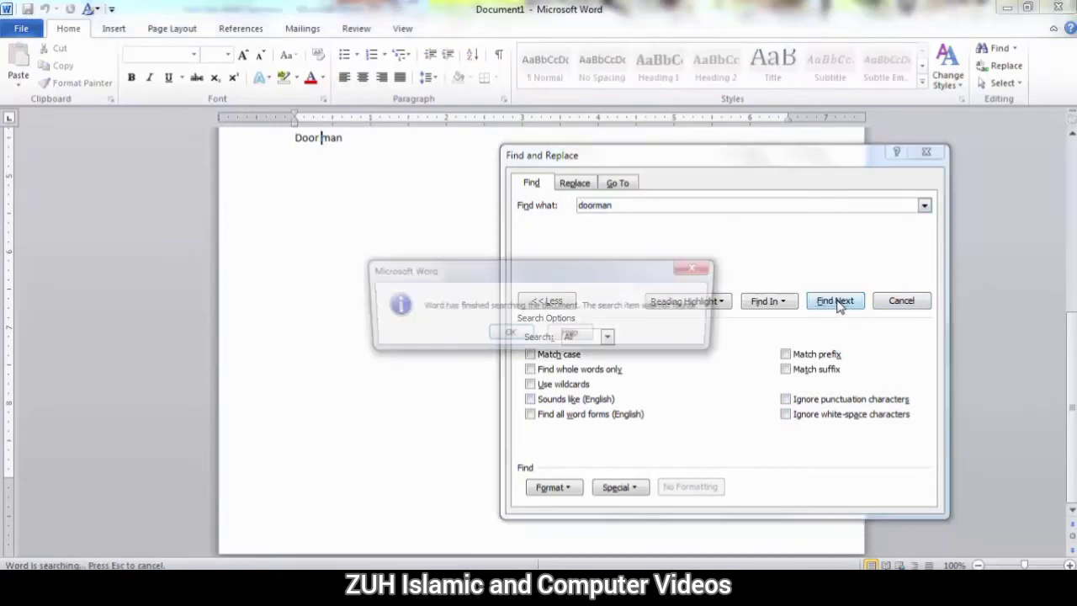
left_click(512, 336)
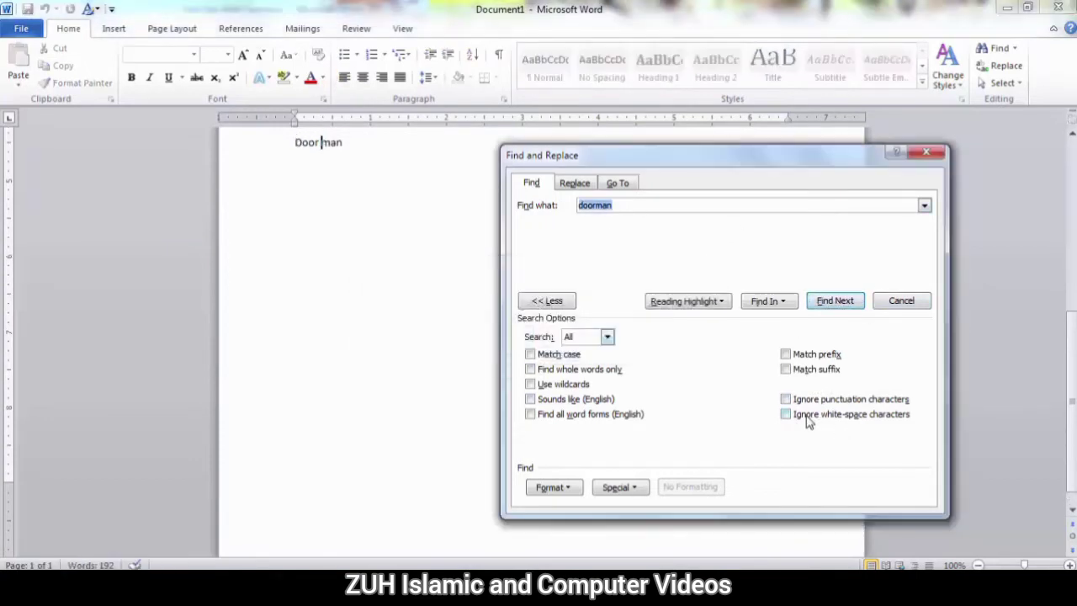
Find "doorman" again while ignoring white-space characters, then close the search.
left_click(806, 418)
left_click(838, 303)
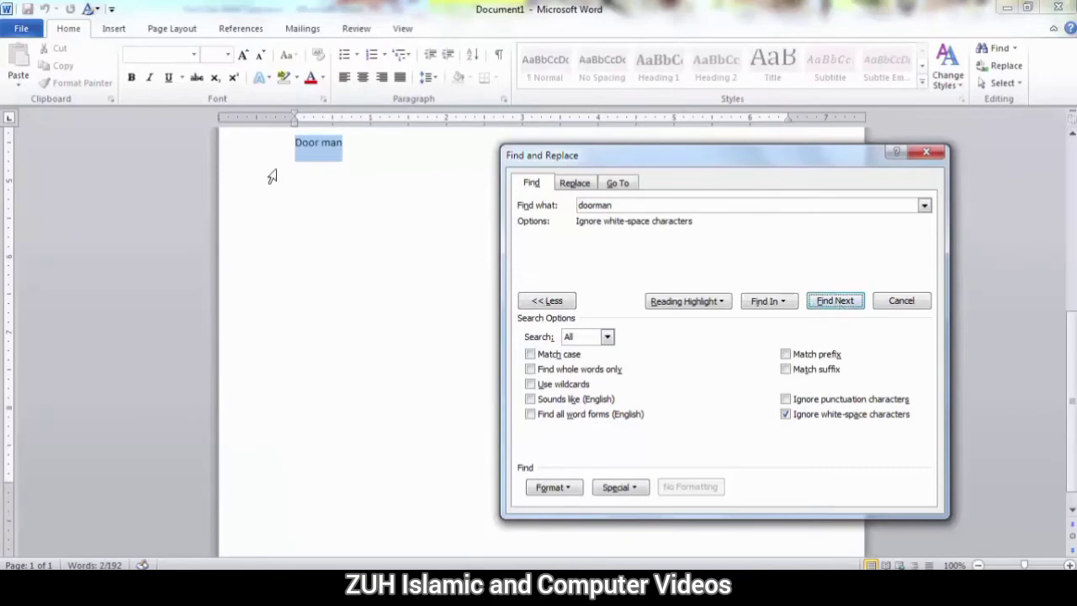
left_click(412, 205)
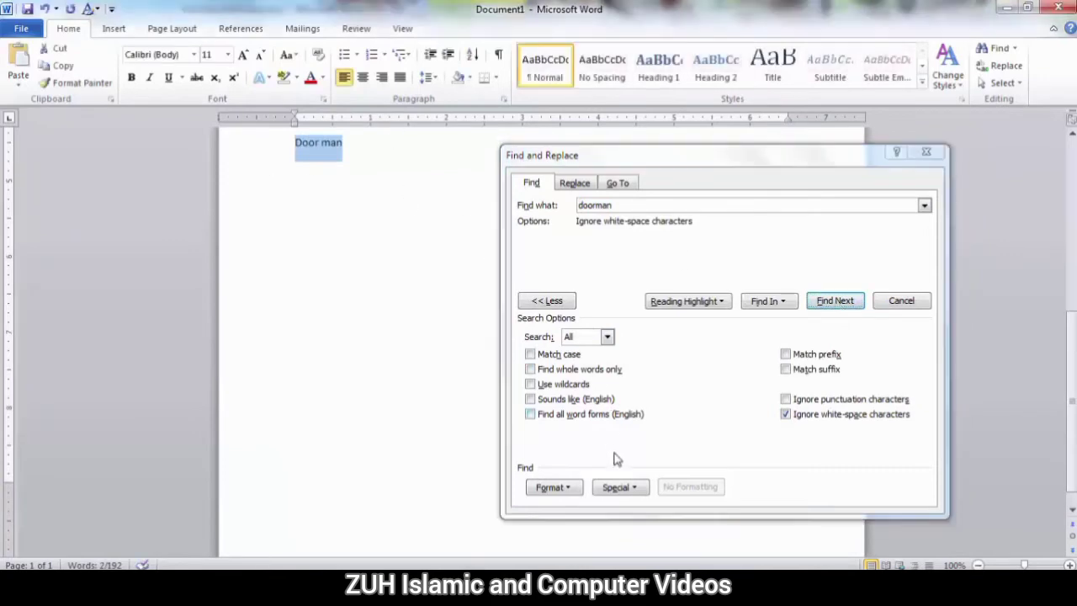
left_click(889, 305)
Generate random sample text below the "Door man" line with =rand(200).
left_click(459, 311)
scroll(459, 310, "up", 3)
scroll(469, 390, "up", 2)
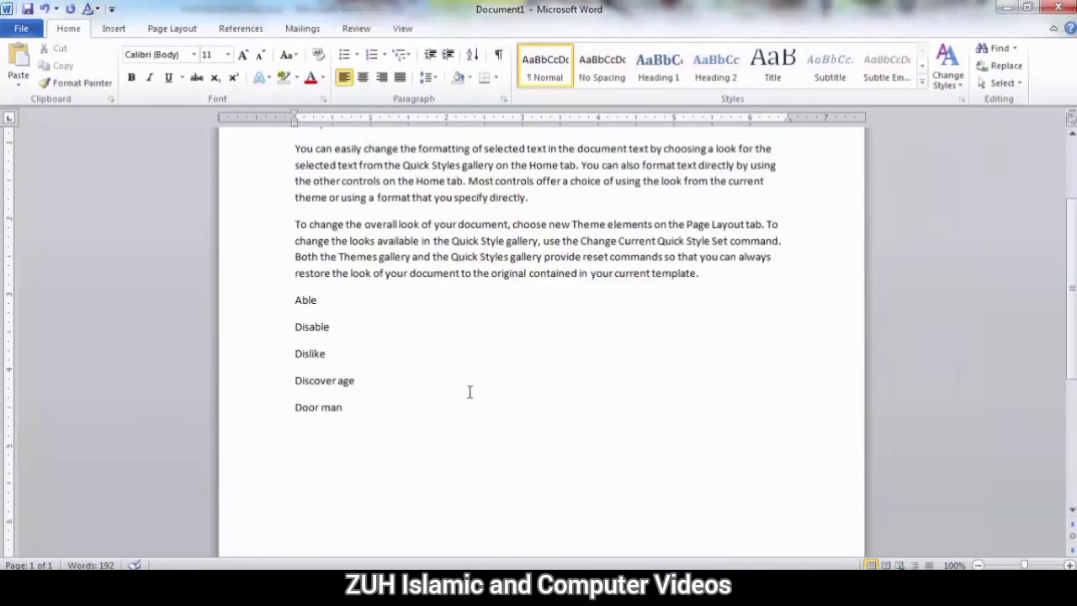
type("=rand(200)")
key("Return")
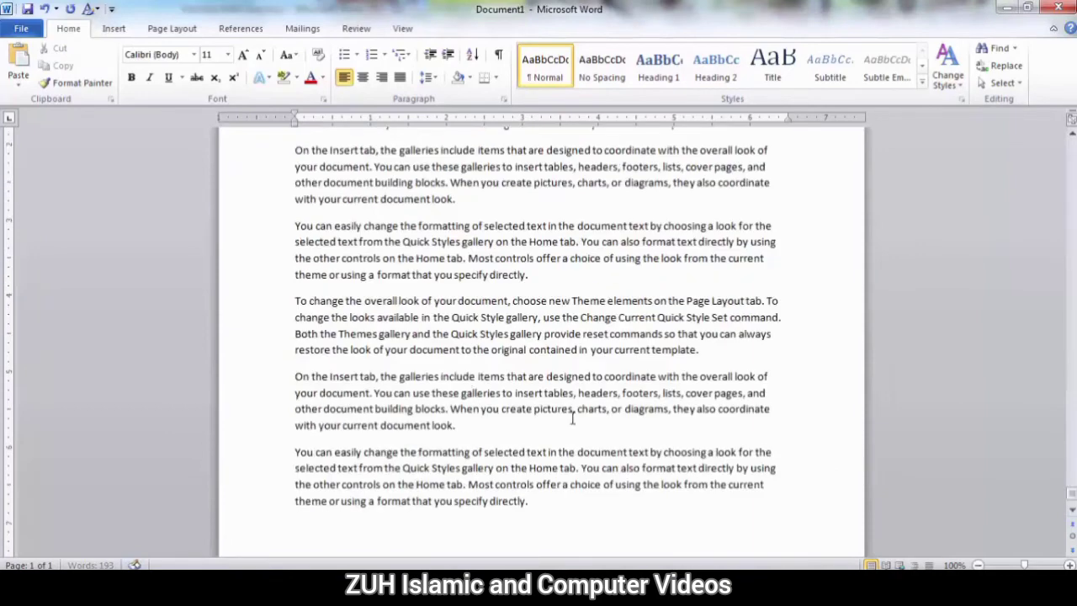
Colour one "Quick Style gallery" phrase near the document's end and one "Most controls" phrase midway red.
left_click_drag(452, 319, 538, 319)
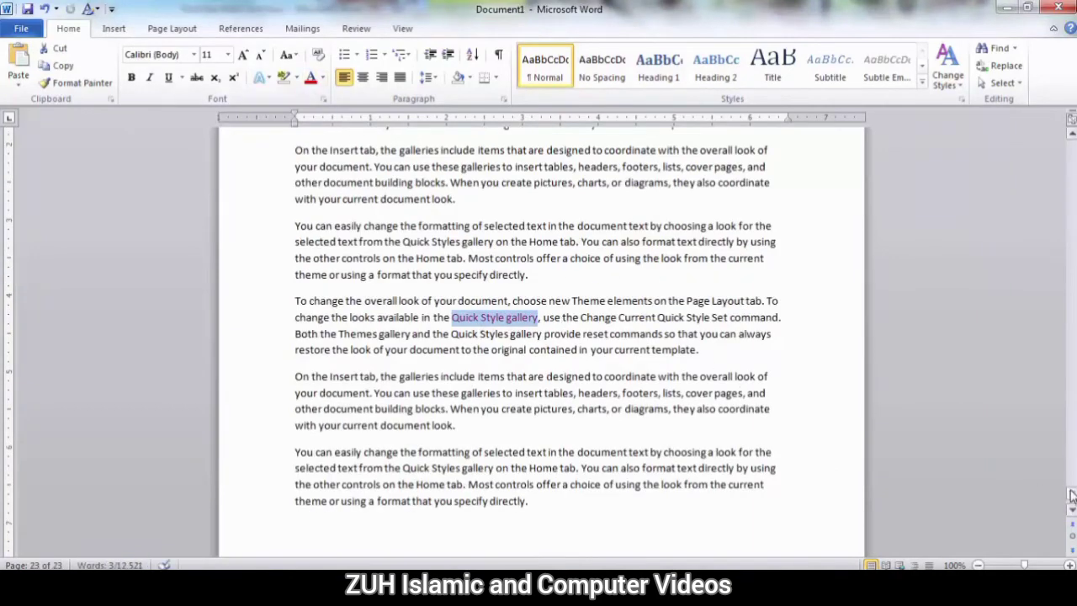
left_click_drag(1071, 497, 1071, 349)
left_click_drag(469, 452, 535, 452)
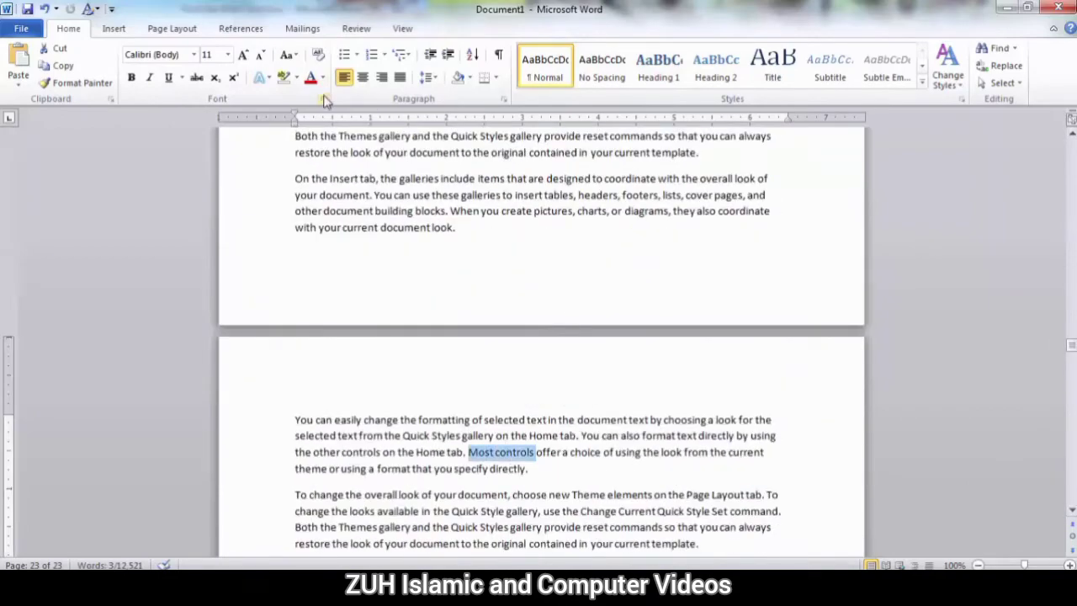
left_click(311, 78)
left_click(615, 238)
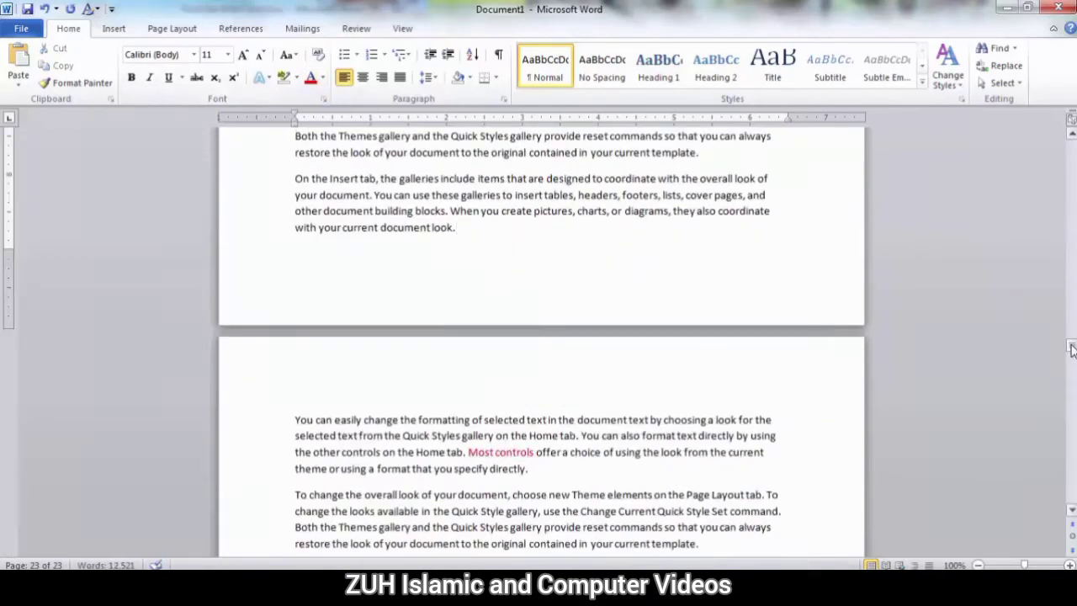
From the first paragraph, set up an advanced search for red font colour with no search text and white-space ignoring turned off.
left_click_drag(1072, 349, 1072, 139)
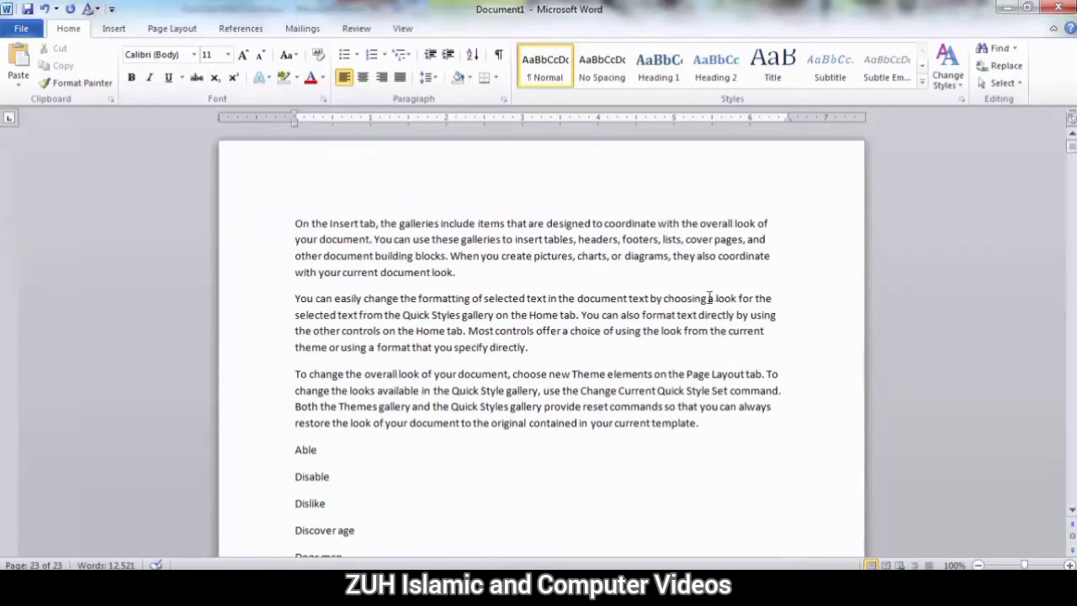
left_click(529, 301)
left_click(505, 276)
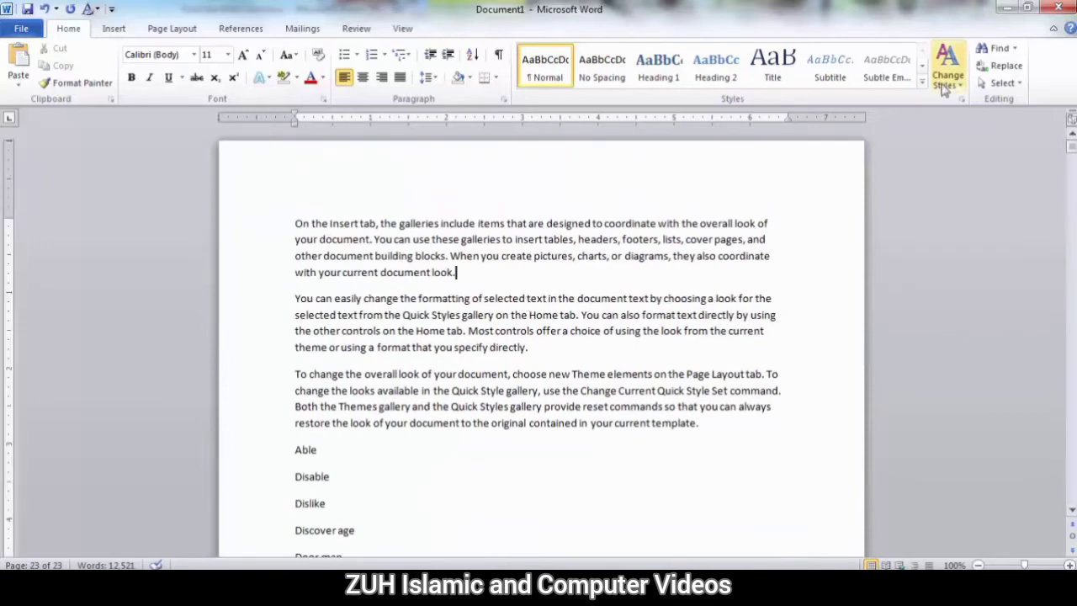
left_click(1013, 48)
left_click(1009, 84)
left_click(564, 487)
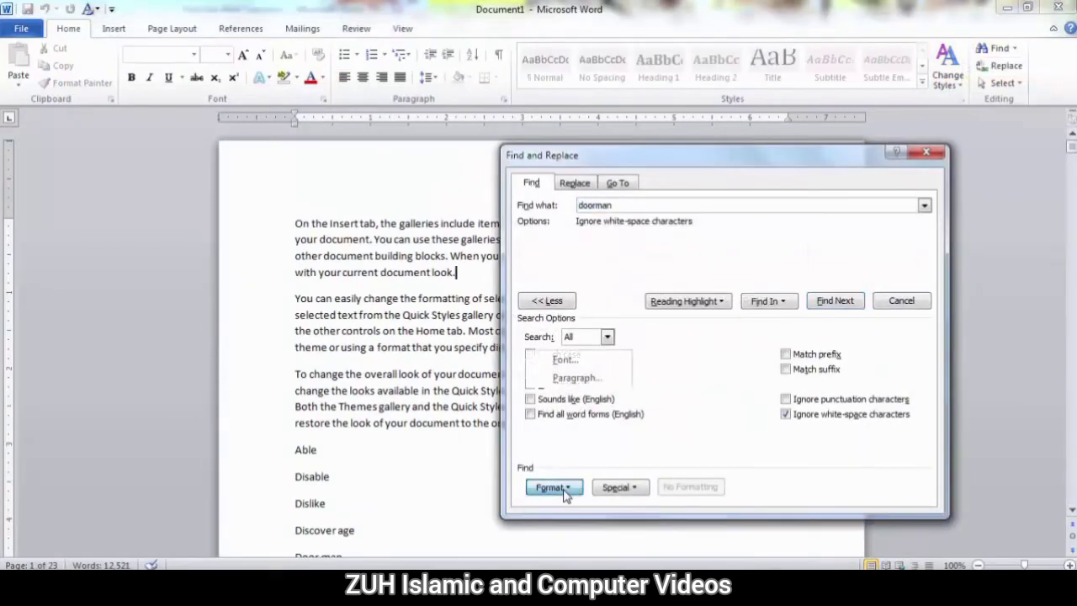
left_click(568, 370)
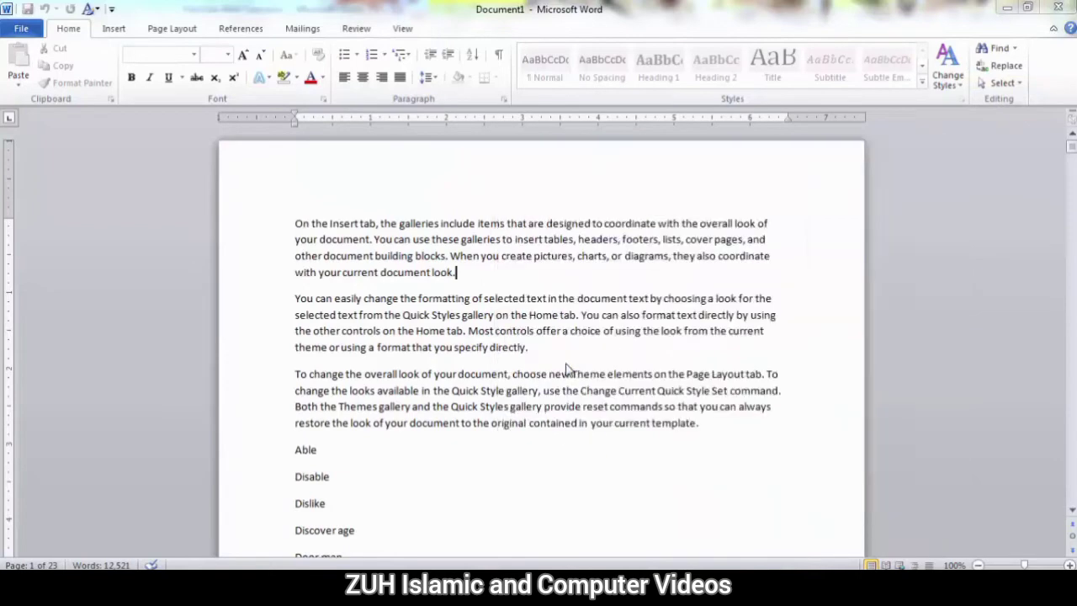
left_click(651, 253)
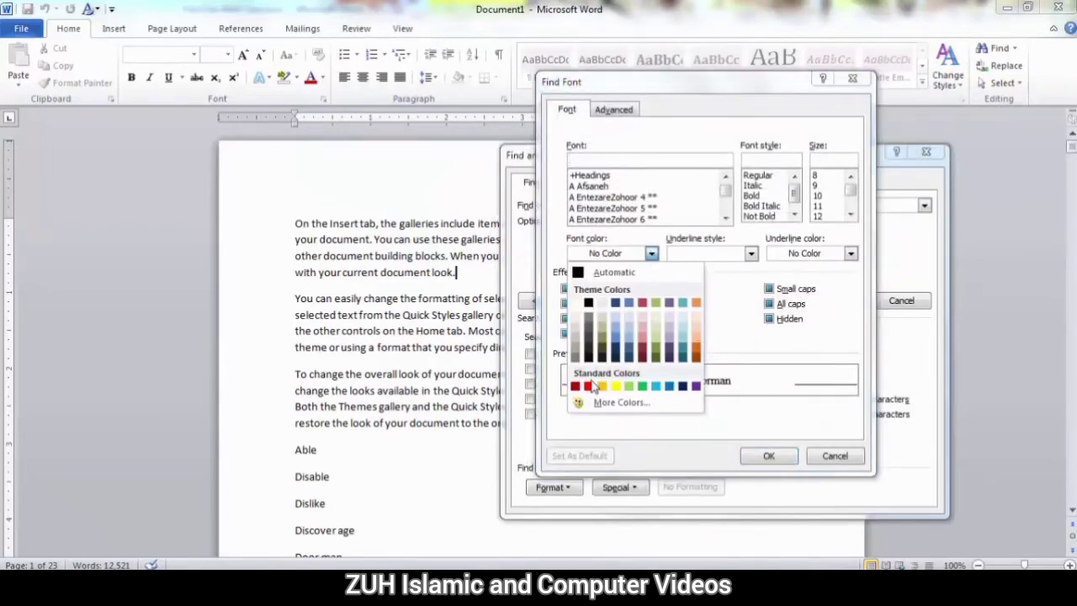
left_click(588, 386)
left_click(768, 455)
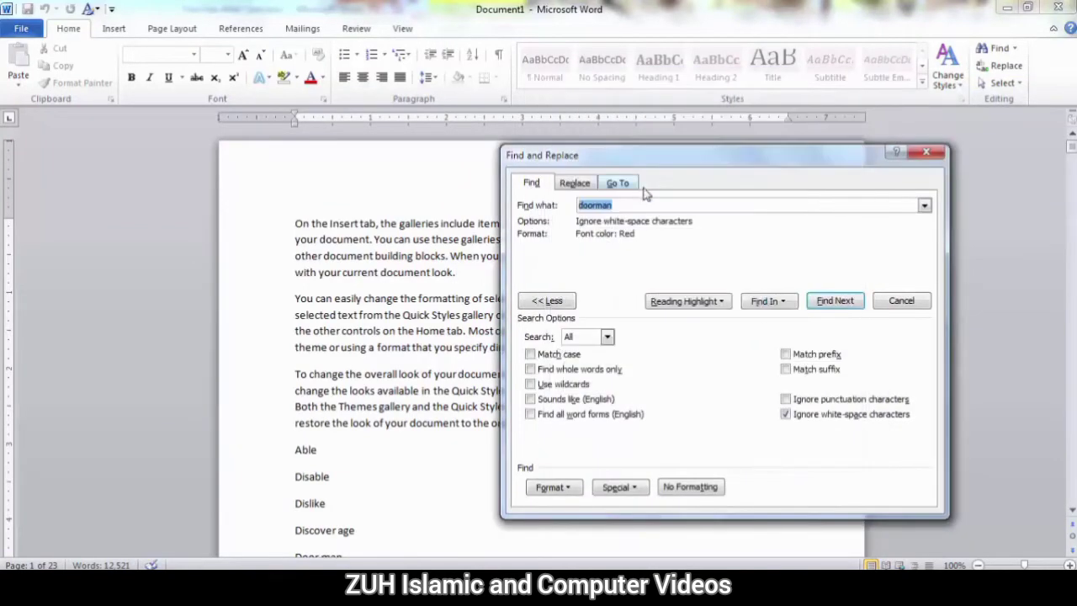
key("BackSpace")
left_click(813, 416)
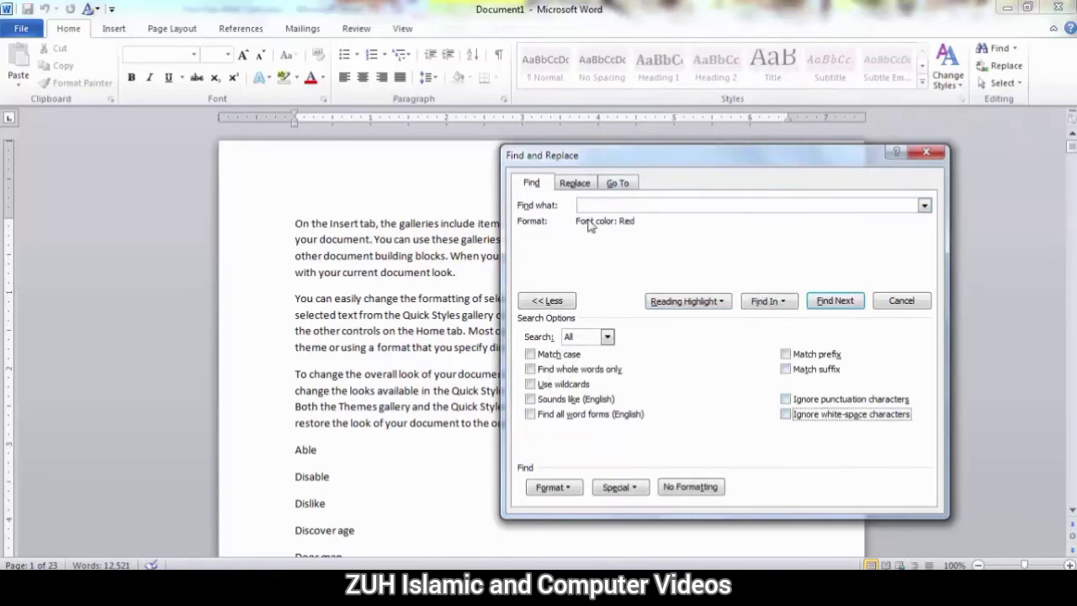
Step through all red-formatted matches until the whole document has been searched.
left_click(835, 302)
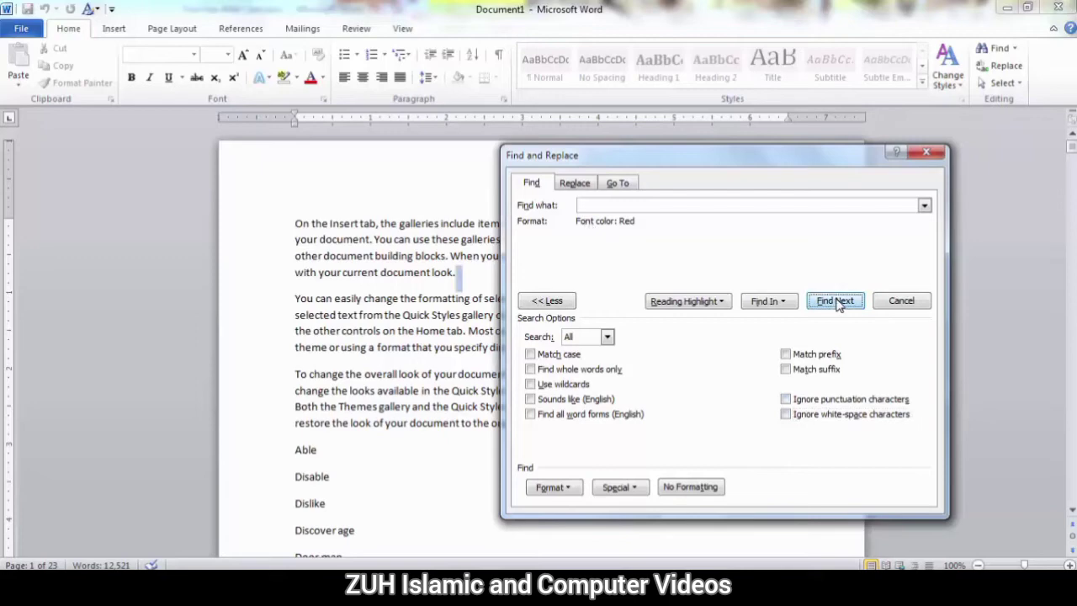
left_click(835, 302)
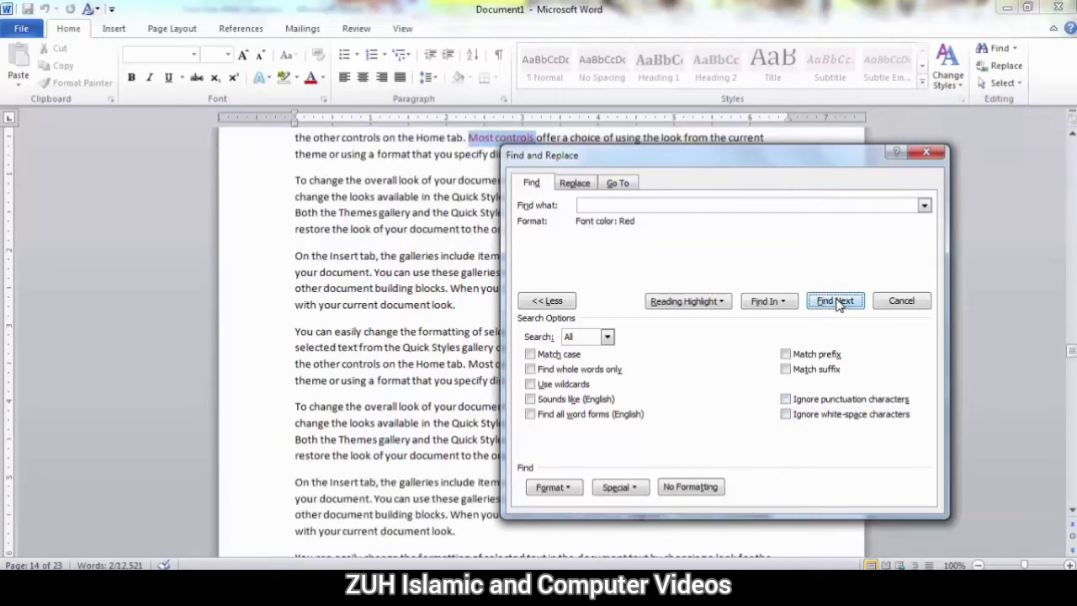
left_click(836, 302)
left_click(835, 302)
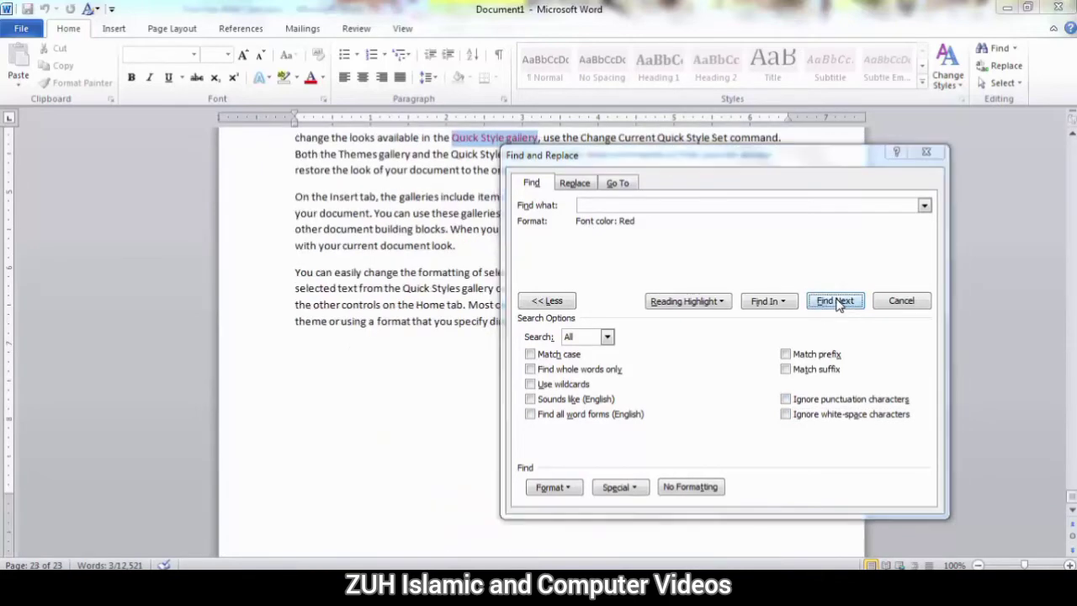
left_click(508, 335)
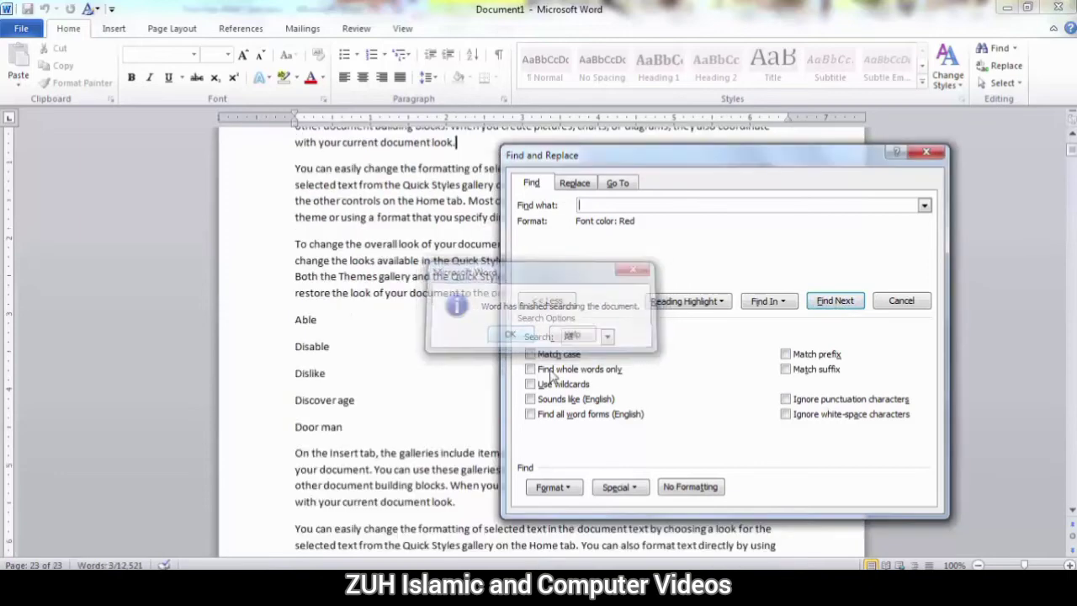
Set the search term to the special Paragraph Mark (^p) and remove the red font formatting from the search.
left_click(553, 486)
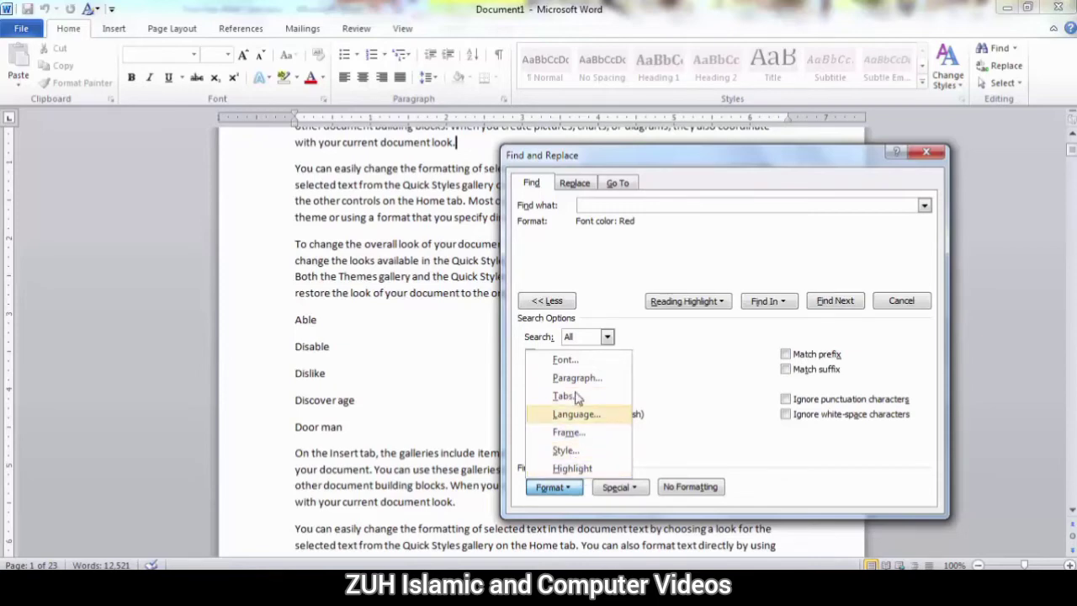
left_click(619, 487)
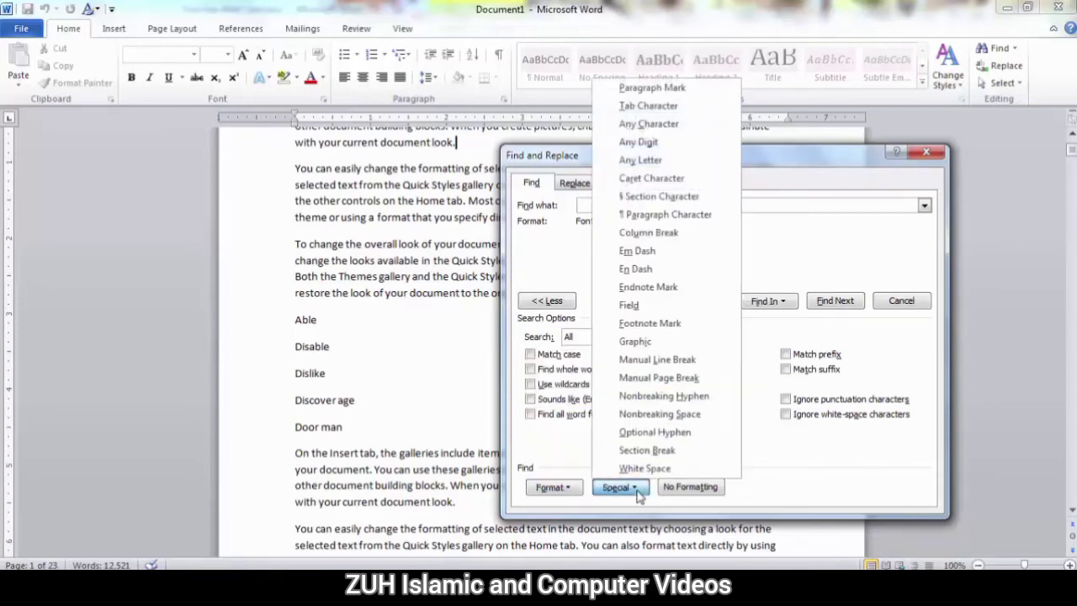
left_click(634, 88)
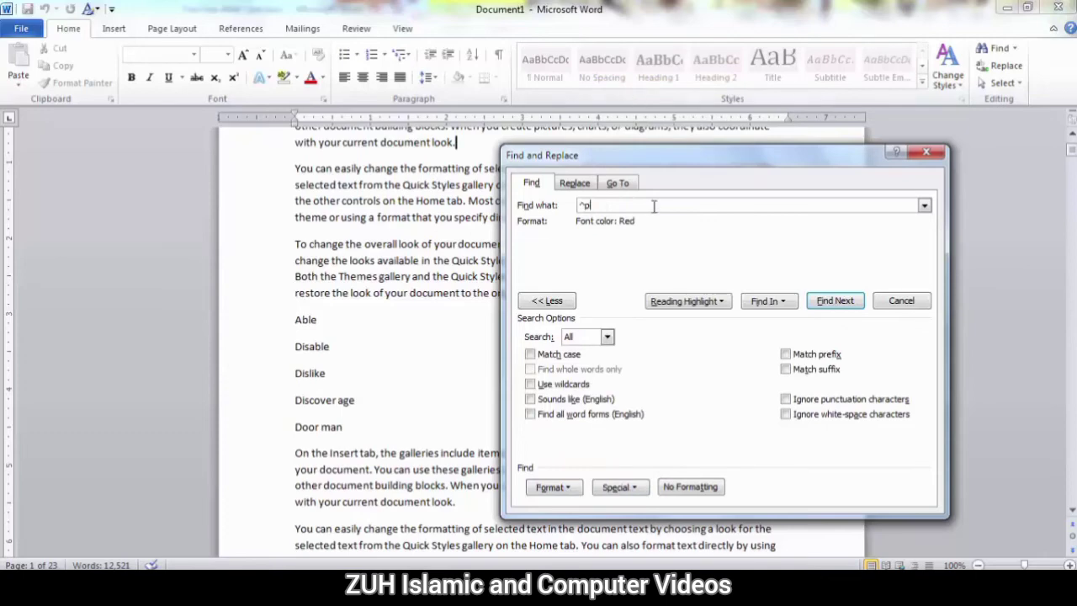
left_click(688, 488)
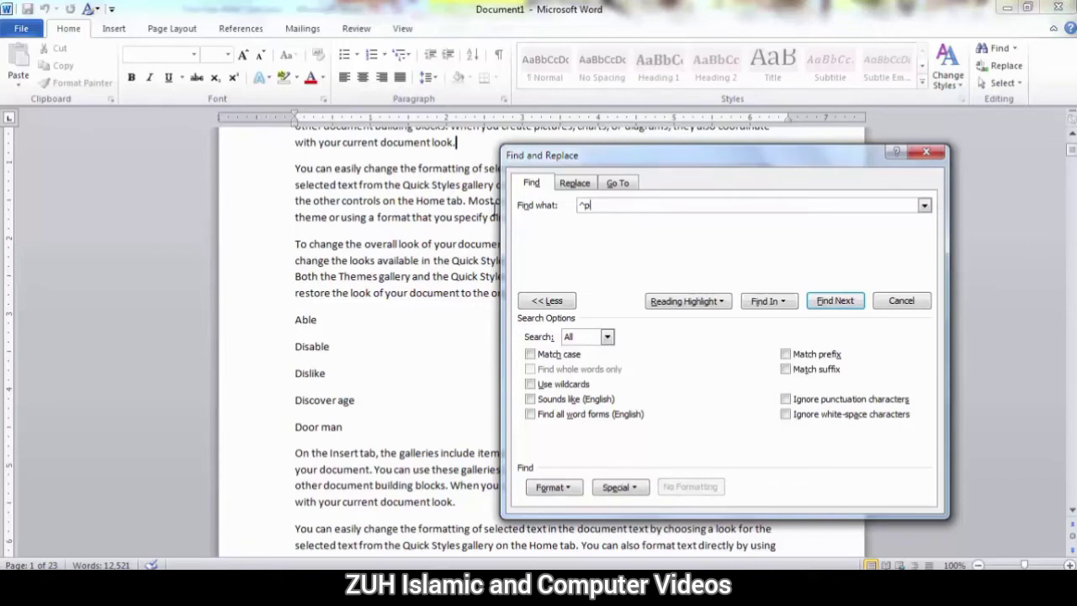
Step through the paragraph marks down to the one after "Dislike", then close the search.
left_click(837, 303)
left_click(837, 303)
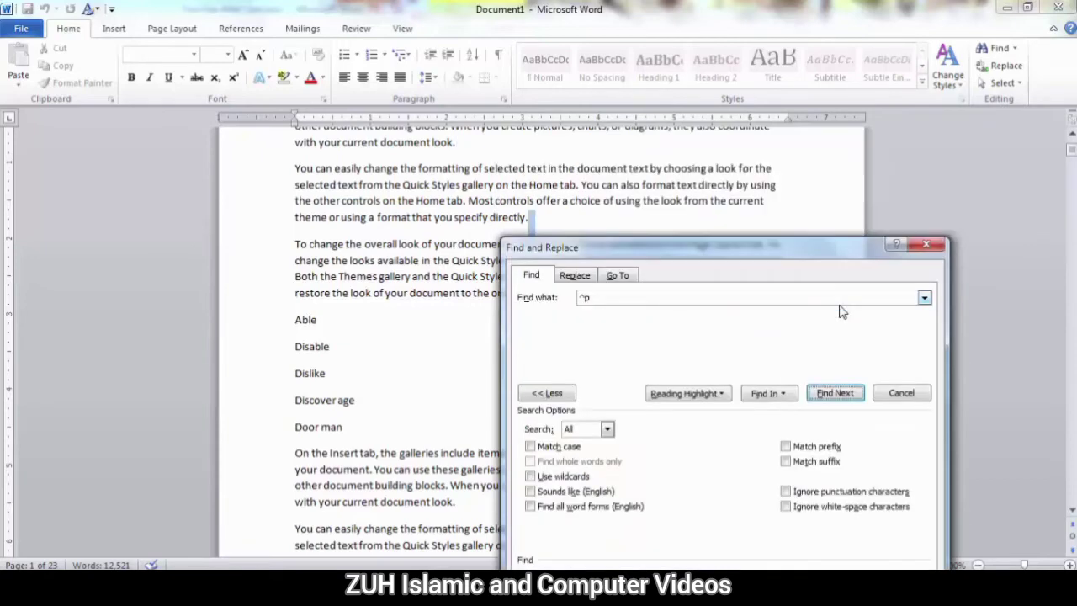
left_click(836, 393)
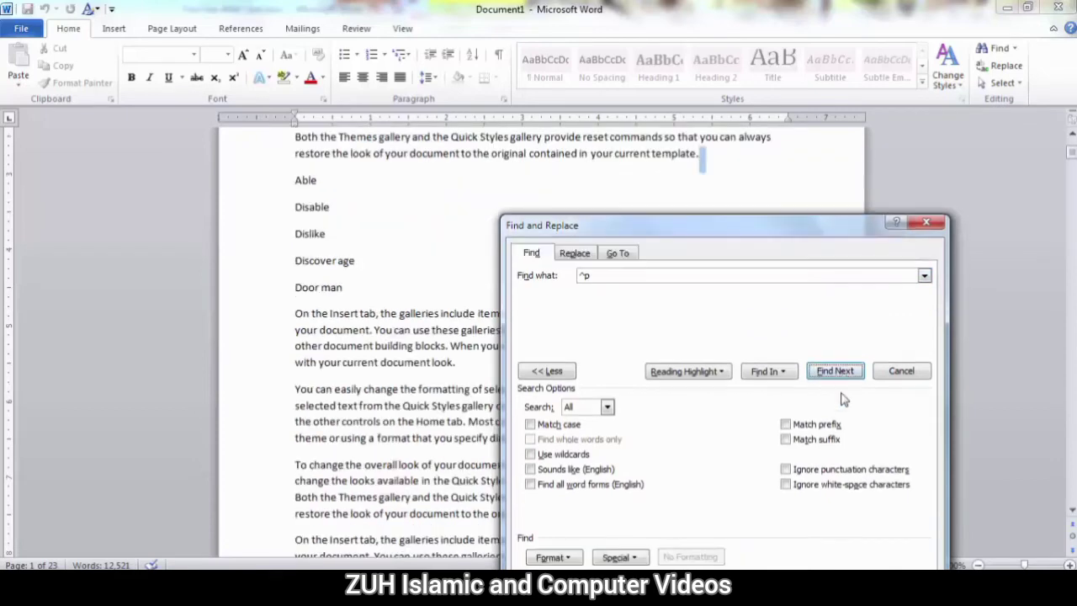
left_click(837, 374)
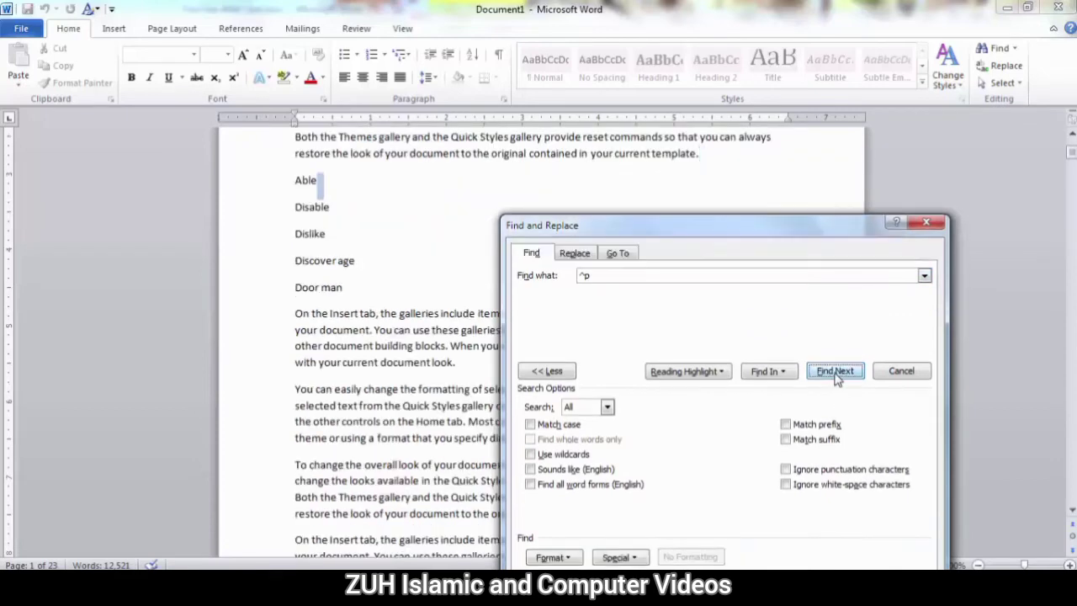
left_click(835, 371)
left_click(836, 371)
left_click(901, 371)
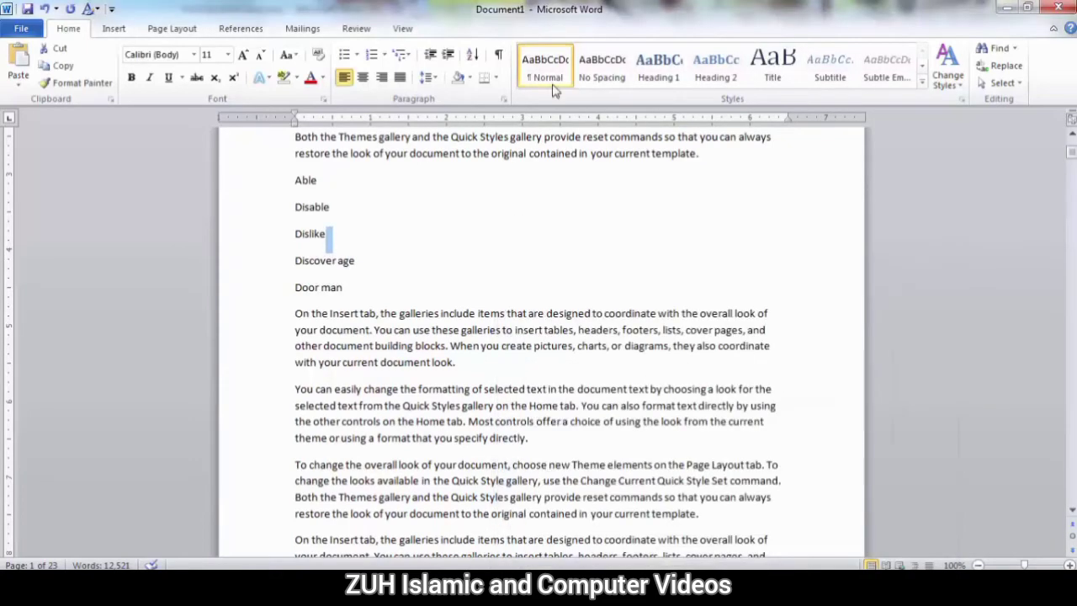
Show the formatting marks and step through several further paragraph marks with an advanced search for the special Paragraph Mark (^p).
left_click(499, 57)
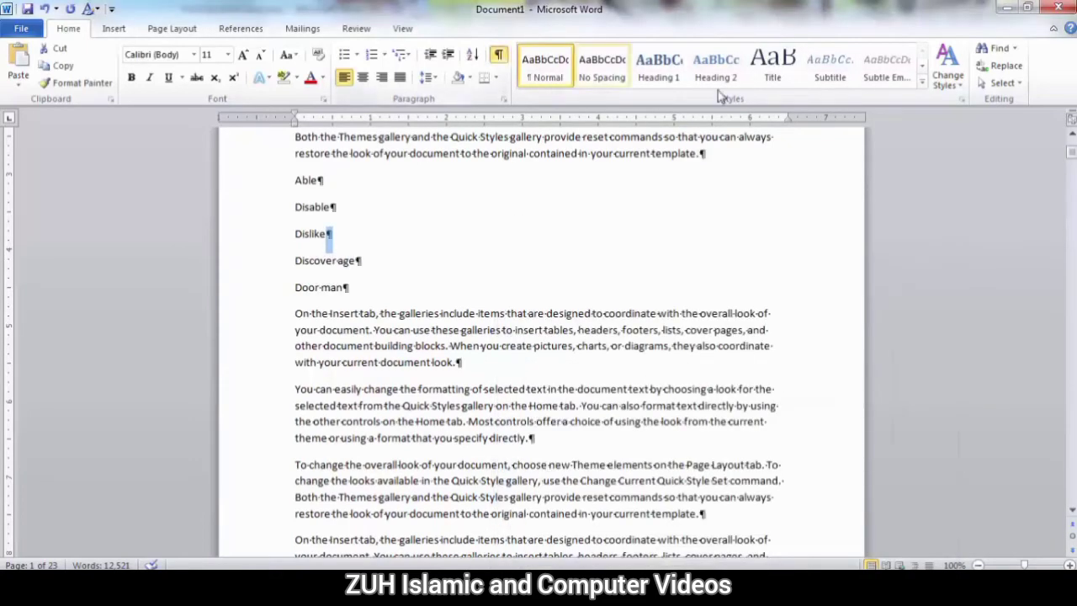
left_click(1014, 49)
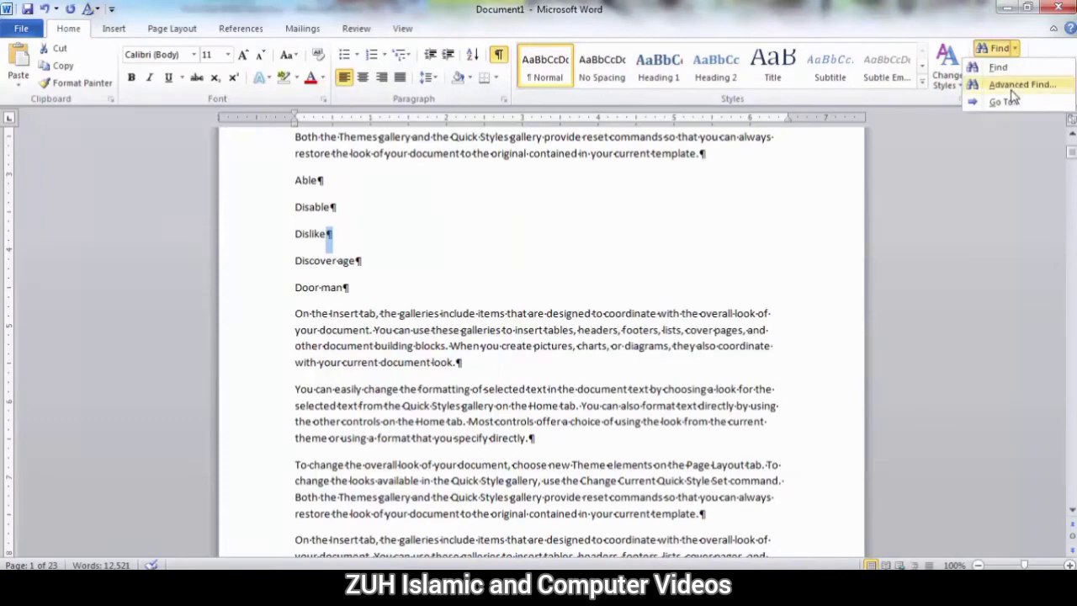
left_click(1015, 87)
left_click_drag(698, 222, 520, 109)
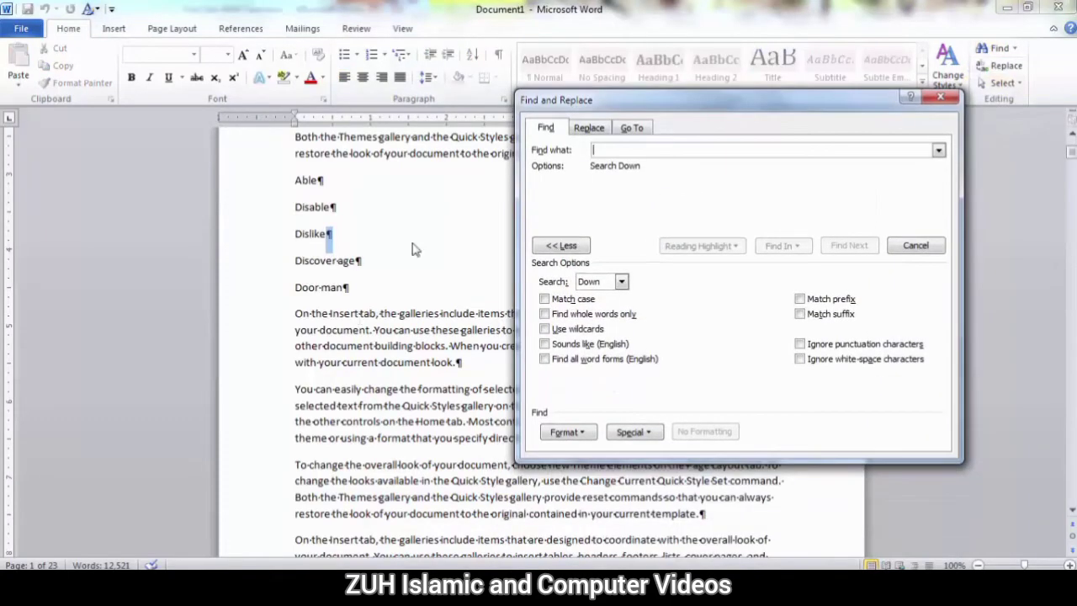
left_click(648, 432)
left_click(650, 35)
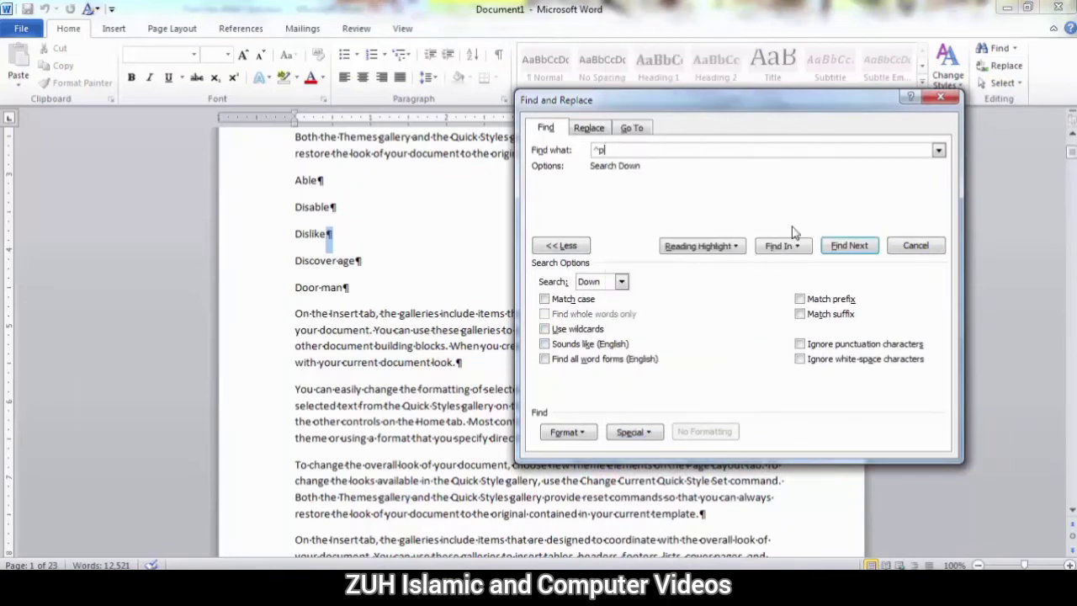
left_click(837, 246)
left_click(837, 246)
left_click(837, 247)
left_click(837, 247)
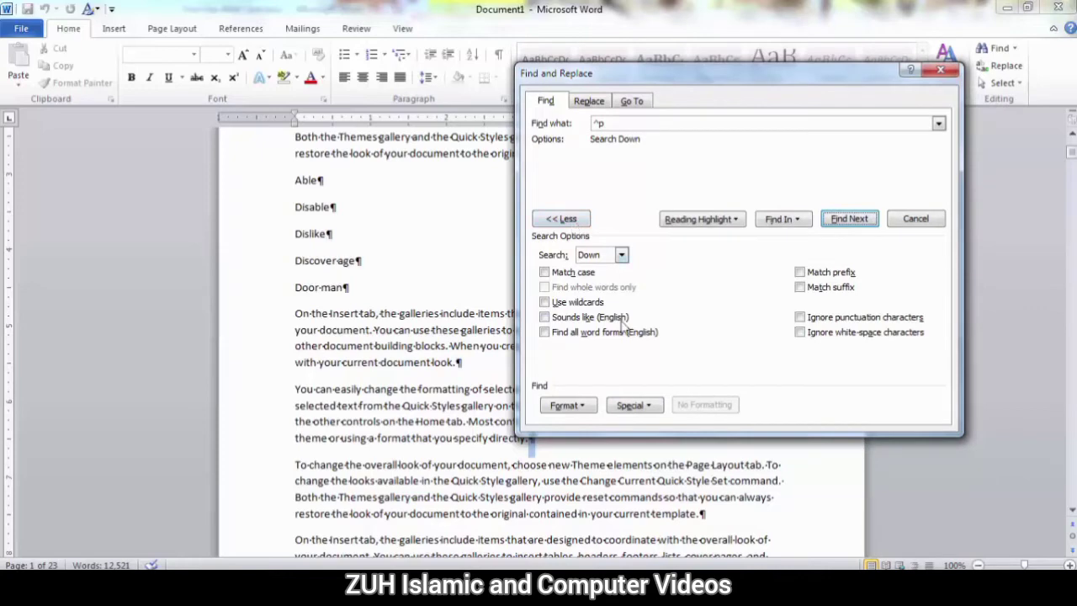
Try the special Tab Character as the search term, then close the search and return to the document.
left_click(632, 404)
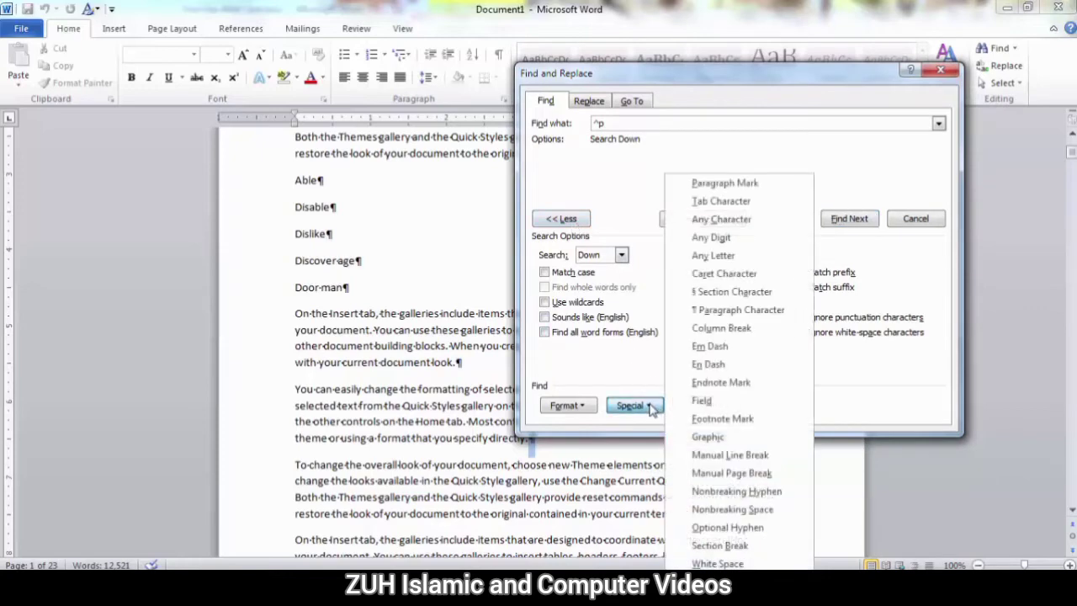
left_click(721, 201)
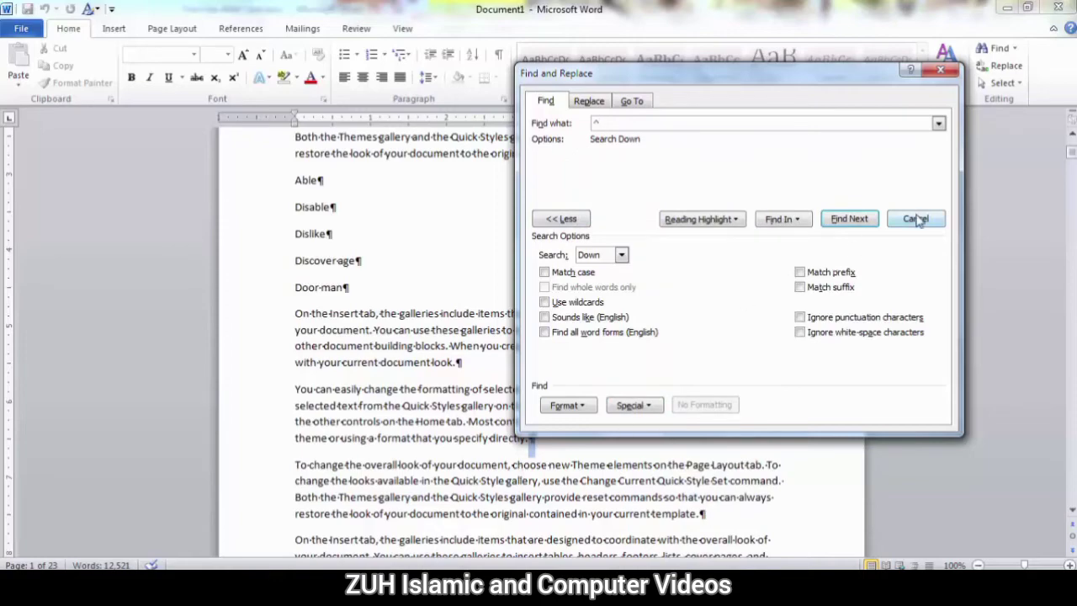
left_click(915, 220)
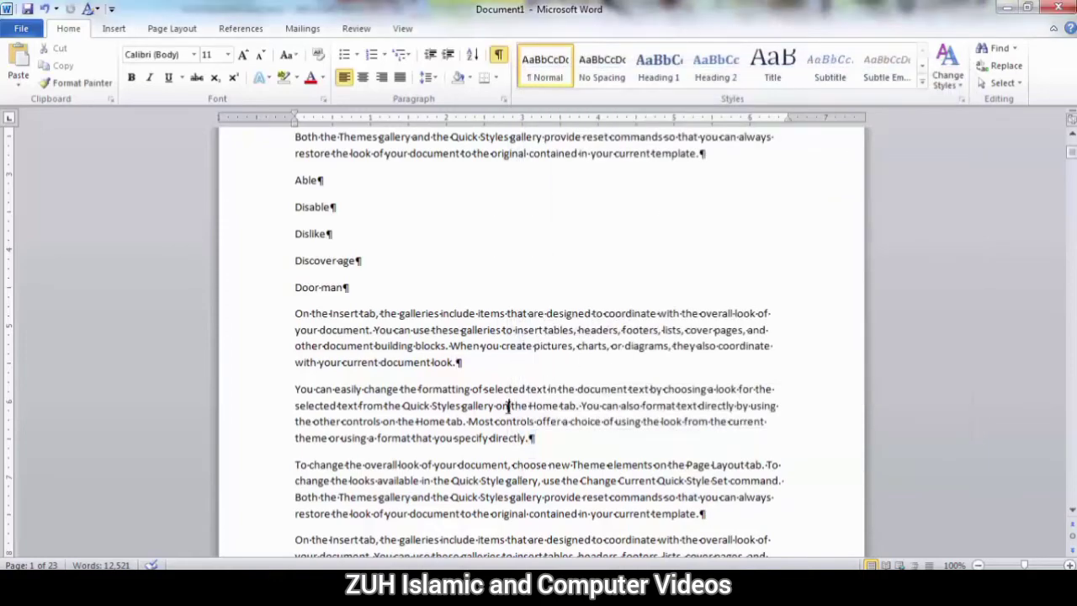
scroll(508, 406, "down", 10)
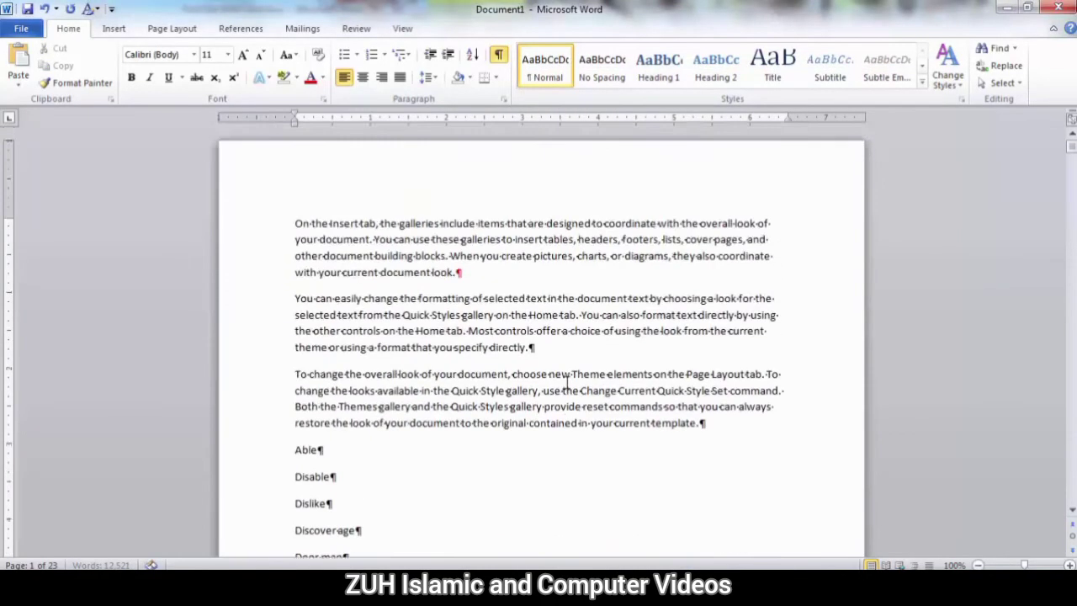
Insert a tab character inside the word "items" and two tabs after "gallery on" in the page 3 paragraphs.
scroll(568, 383, "down", 8)
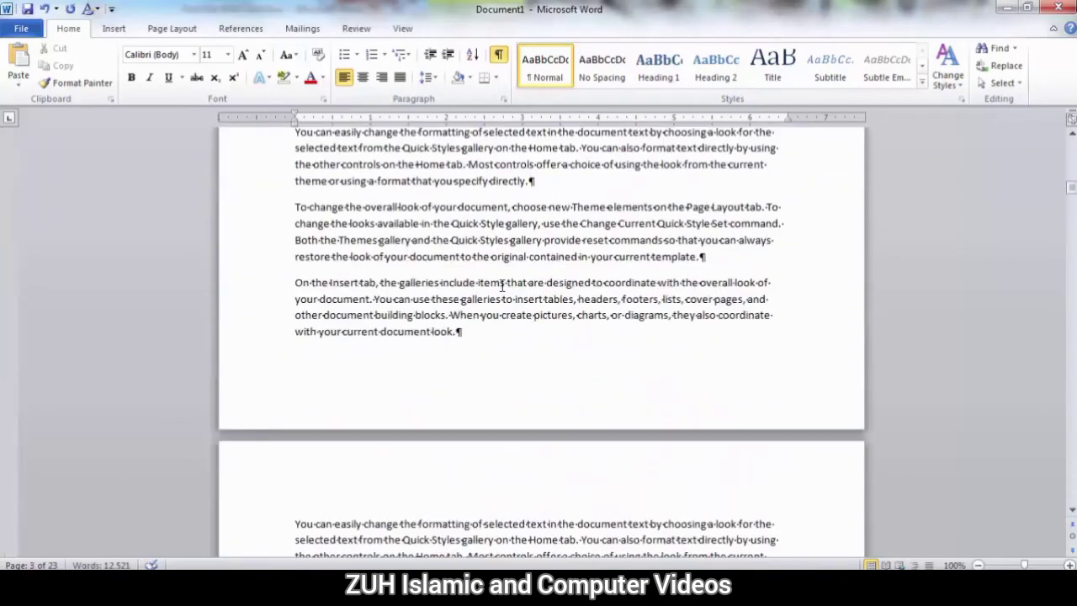
left_click(502, 284)
key("Tab")
key("BackSpace")
scroll(502, 285, "down", 10)
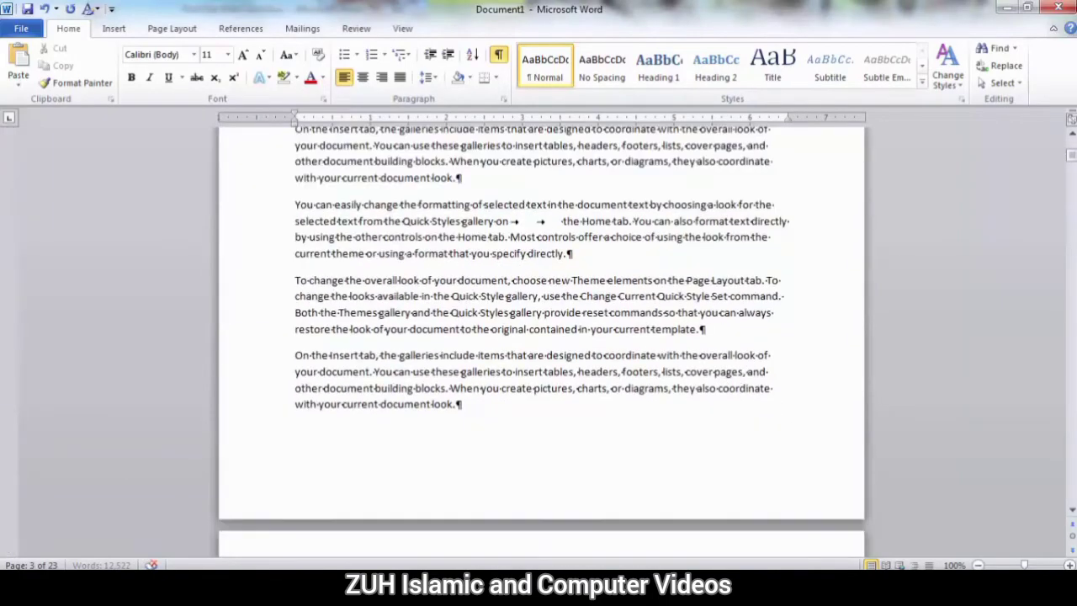
Run an advanced search for the special Tab Character (^t) and step through the tabs in the document.
left_click(1014, 48)
left_click(1014, 85)
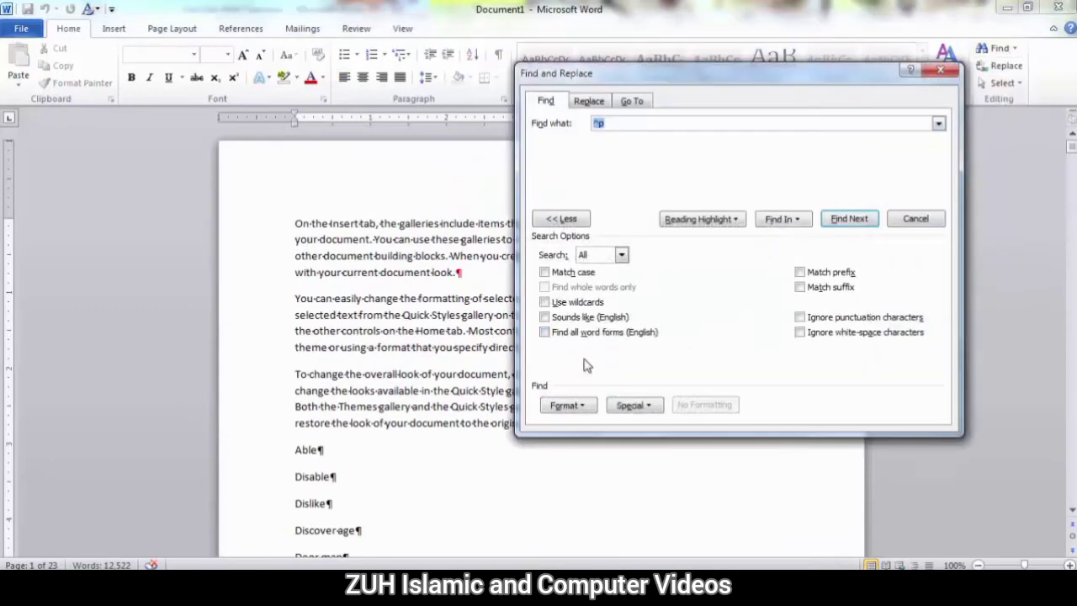
key("BackSpace")
left_click(635, 407)
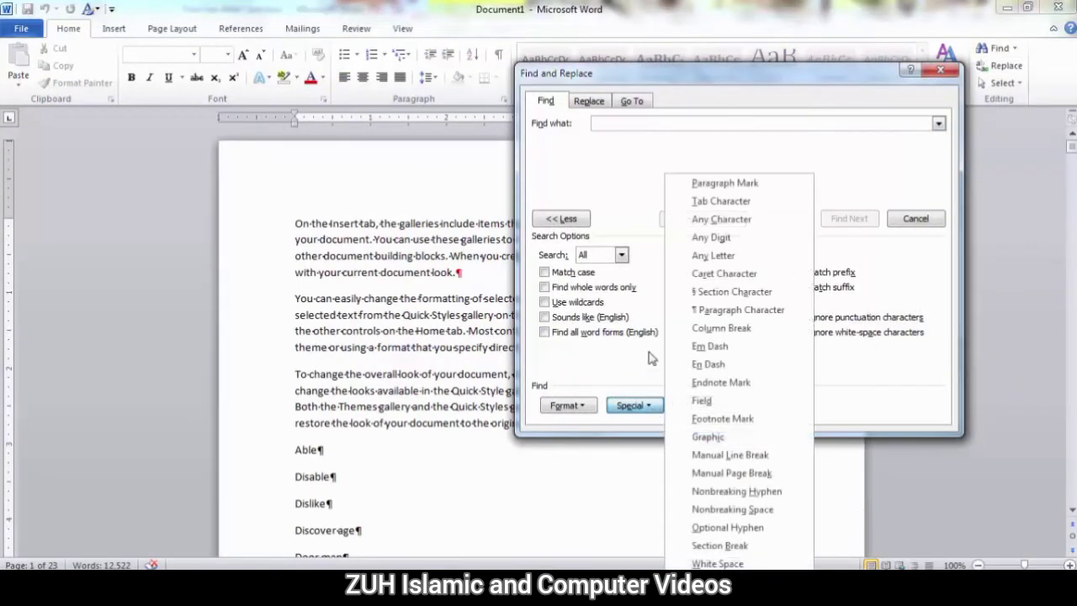
left_click(721, 201)
left_click(840, 220)
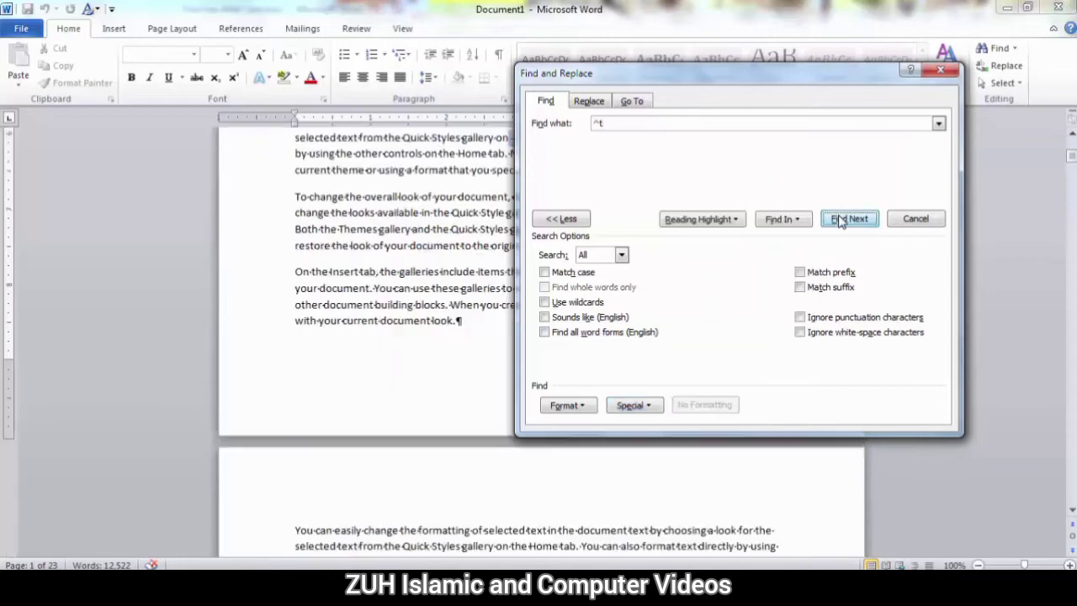
left_click_drag(747, 82, 674, 274)
left_click(767, 414)
left_click(771, 414)
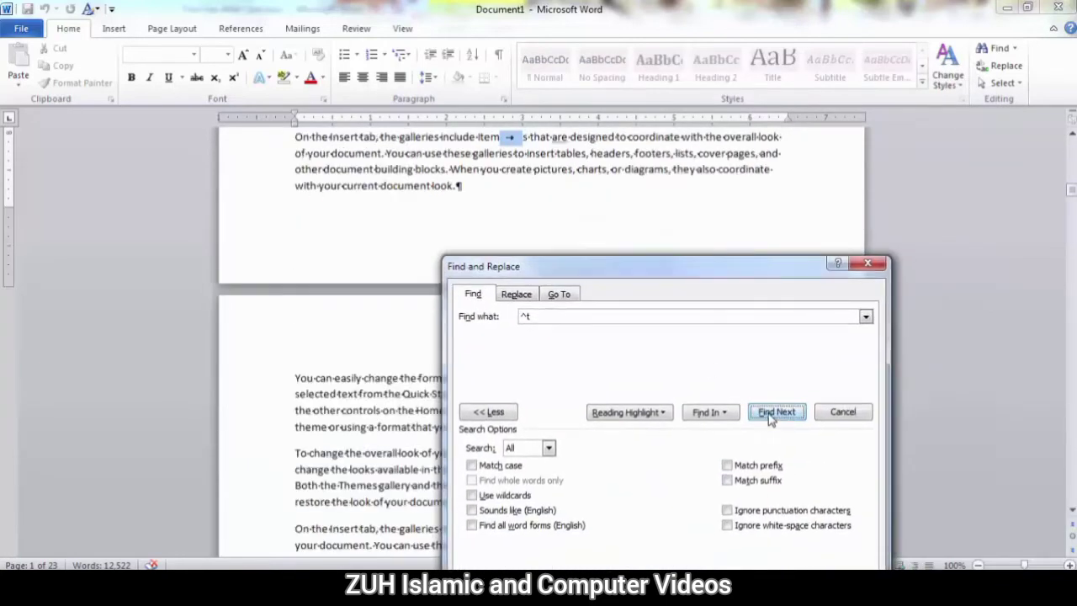
Extend the search term to ^t^t and search the document for two consecutive tabs.
left_click(564, 316)
type("^")
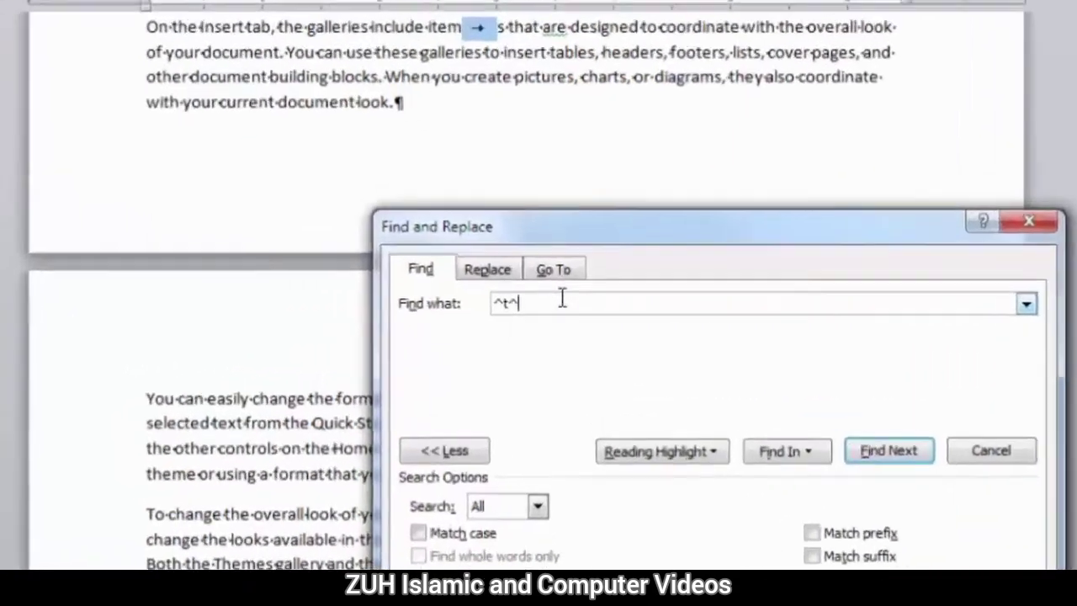
type("t")
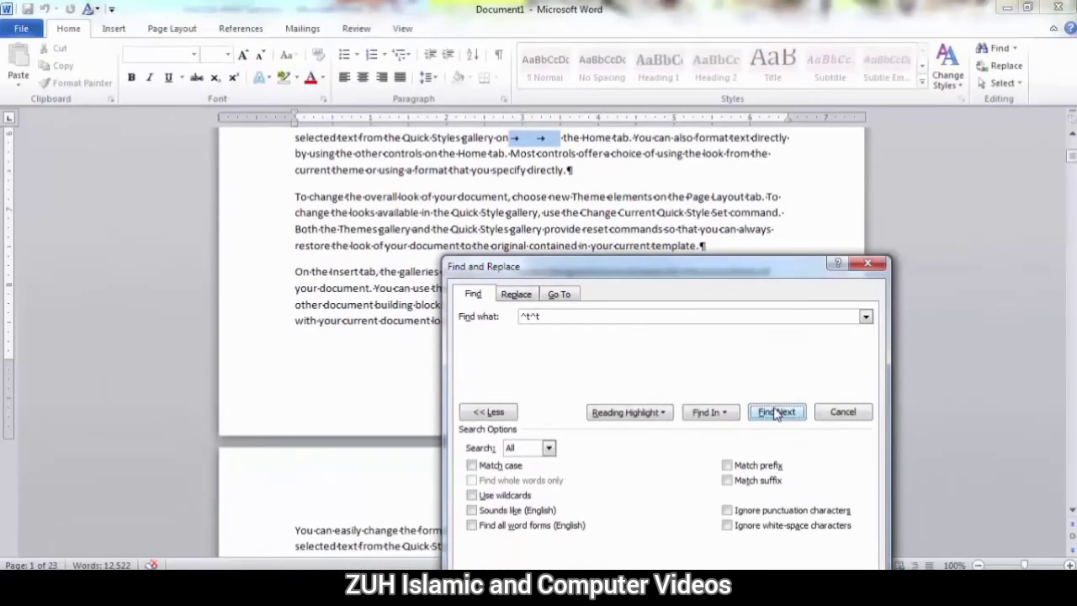
left_click(1031, 505)
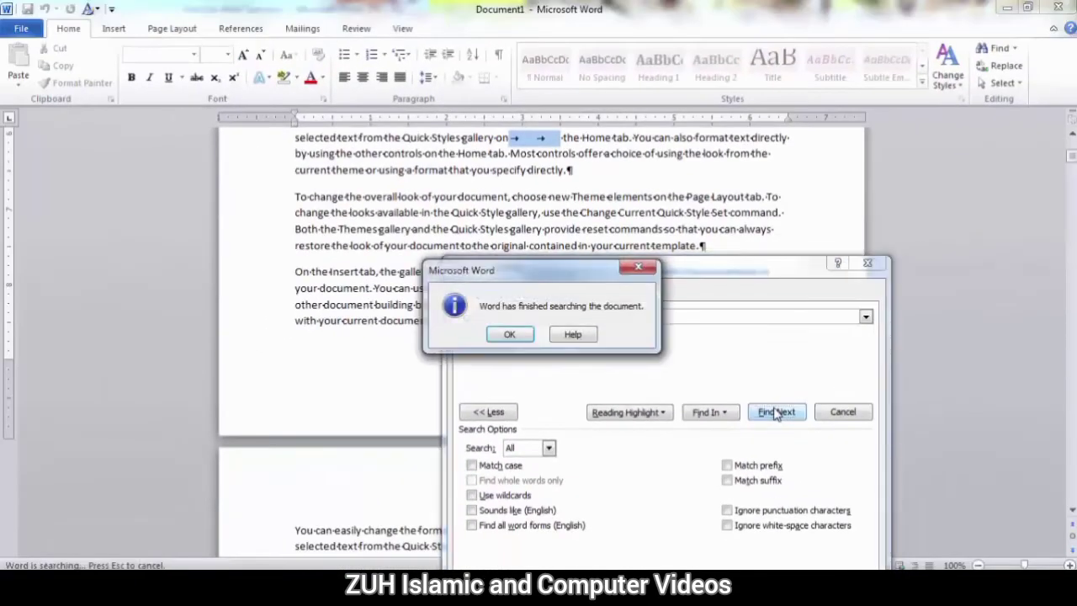
left_click(528, 334)
Shorten the search term to a single ^t and step through the individual tabs again.
left_click(559, 314)
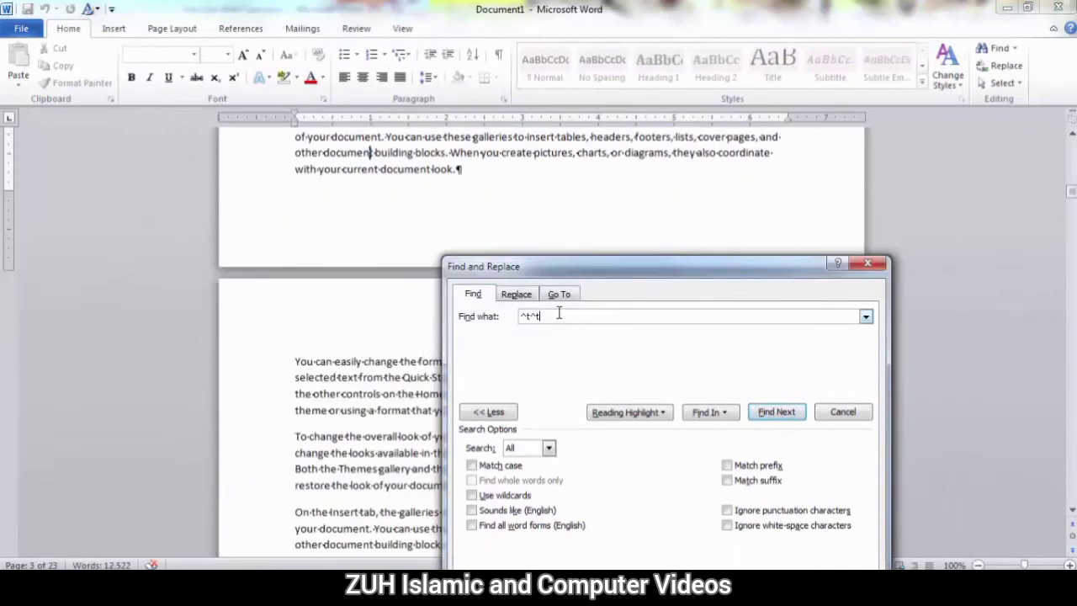
left_click(784, 413)
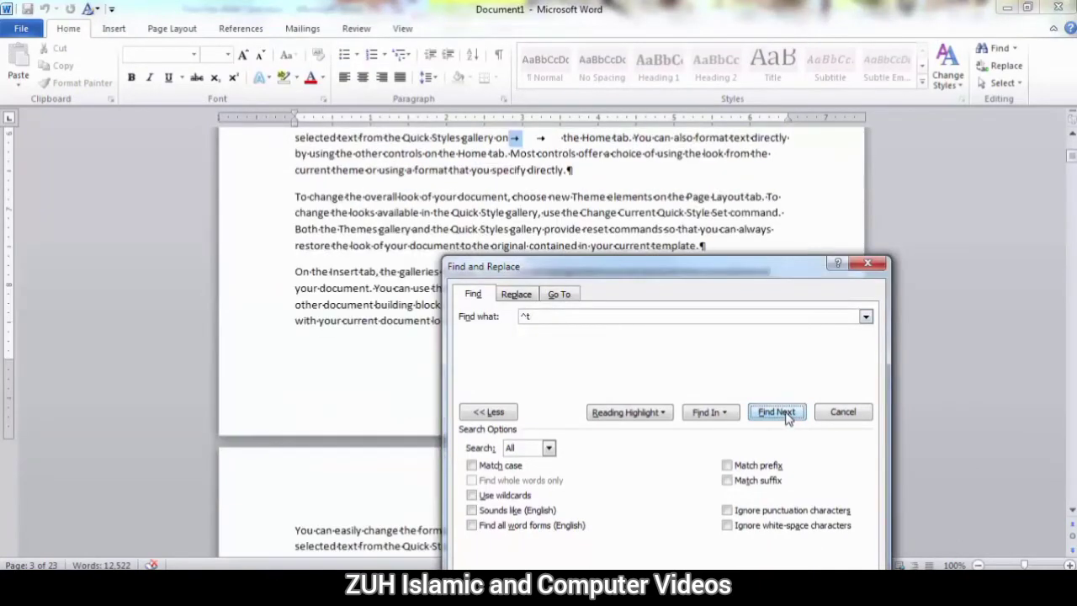
left_click(786, 414)
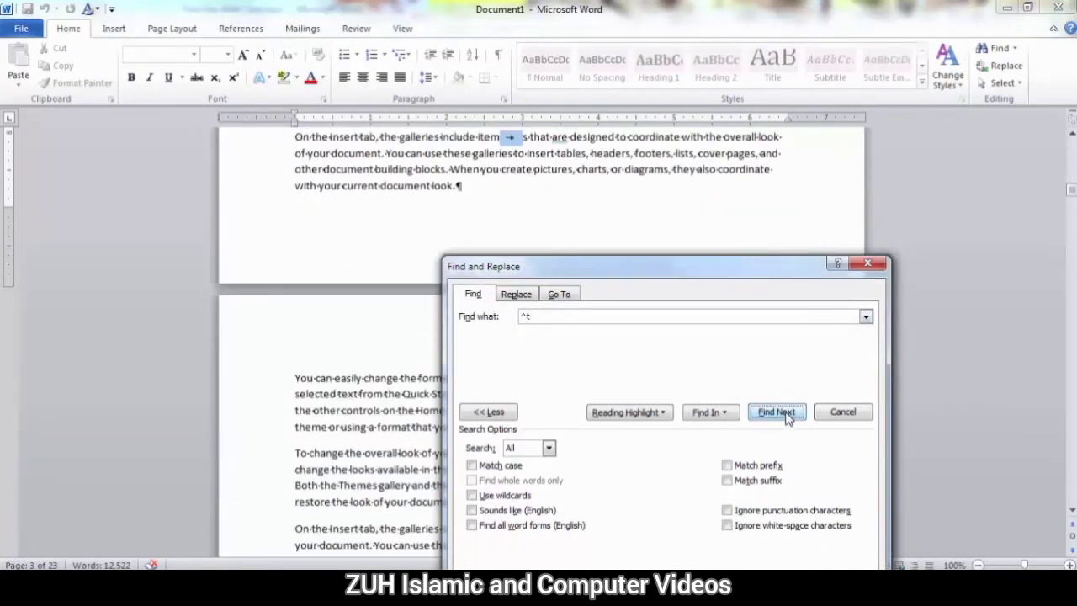
Try adding the special Any Digit (^#) to the search term, then clear the term and close the search.
left_click_drag(665, 271, 614, 27)
left_click(509, 354)
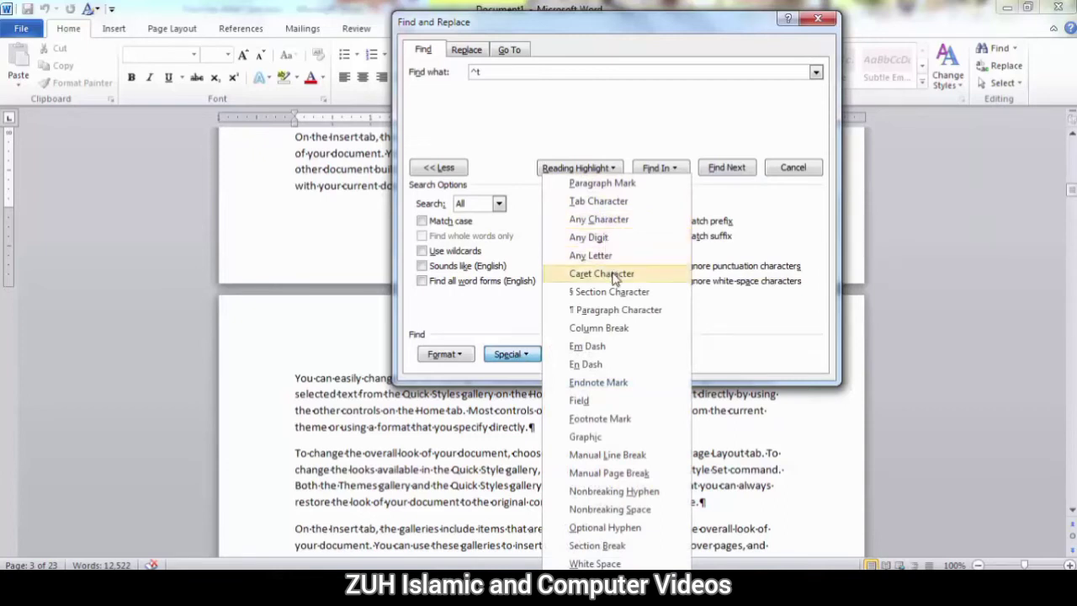
left_click(589, 237)
left_click_drag(495, 73, 462, 80)
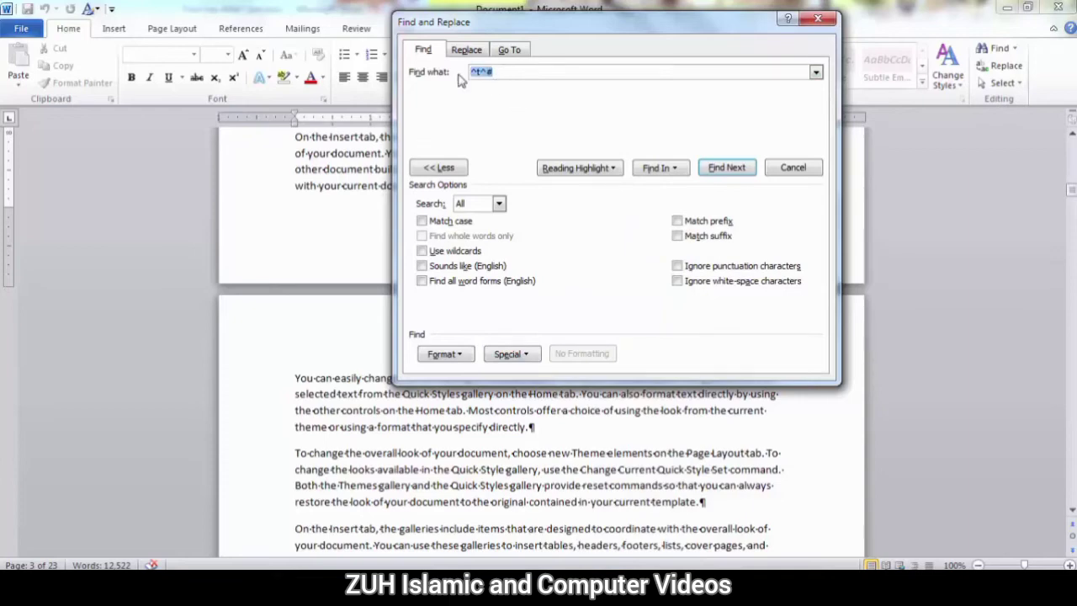
key("BackSpace")
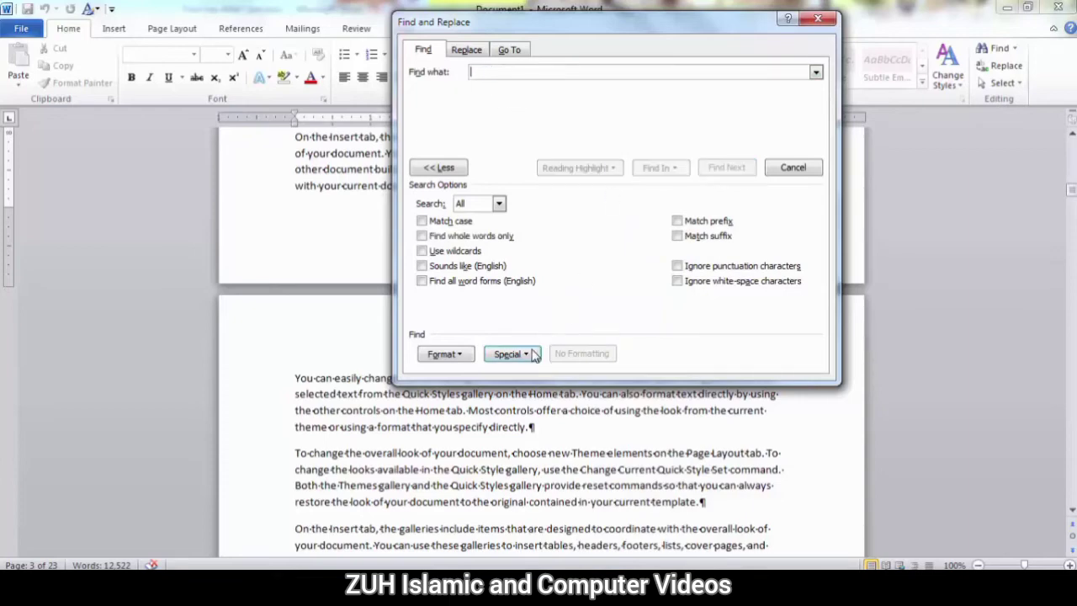
left_click(817, 19)
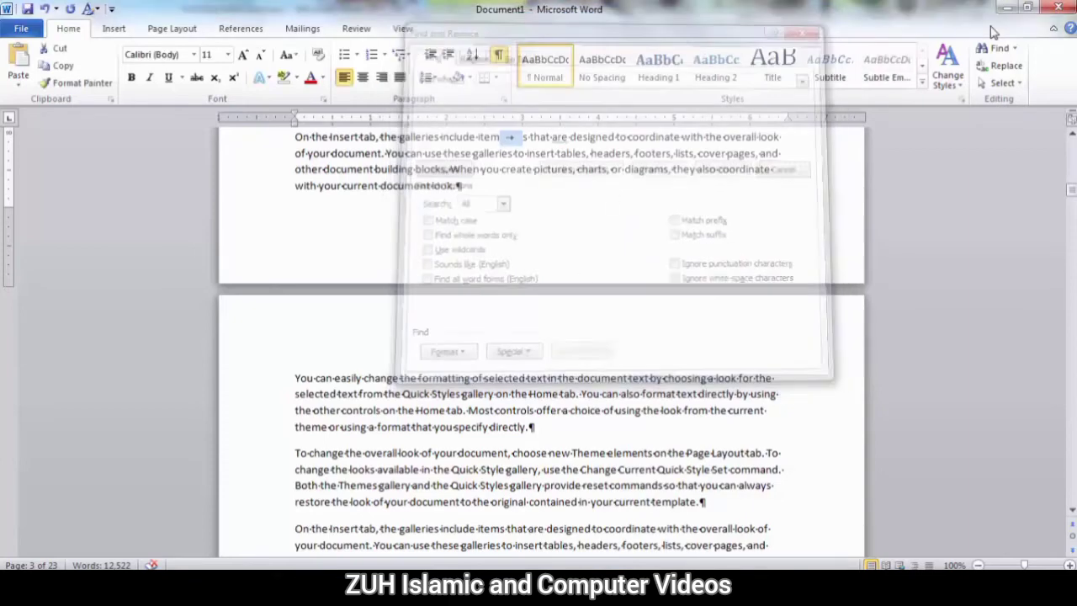
Open the Go To options, switch to the Replace options, and close them without replacing anything.
left_click(1016, 51)
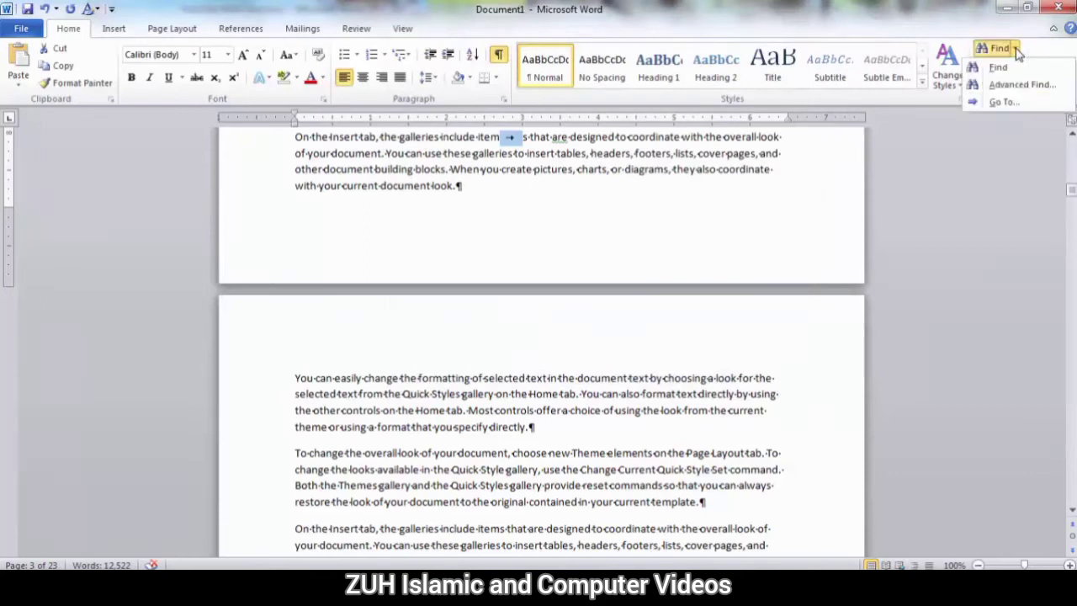
left_click(1001, 101)
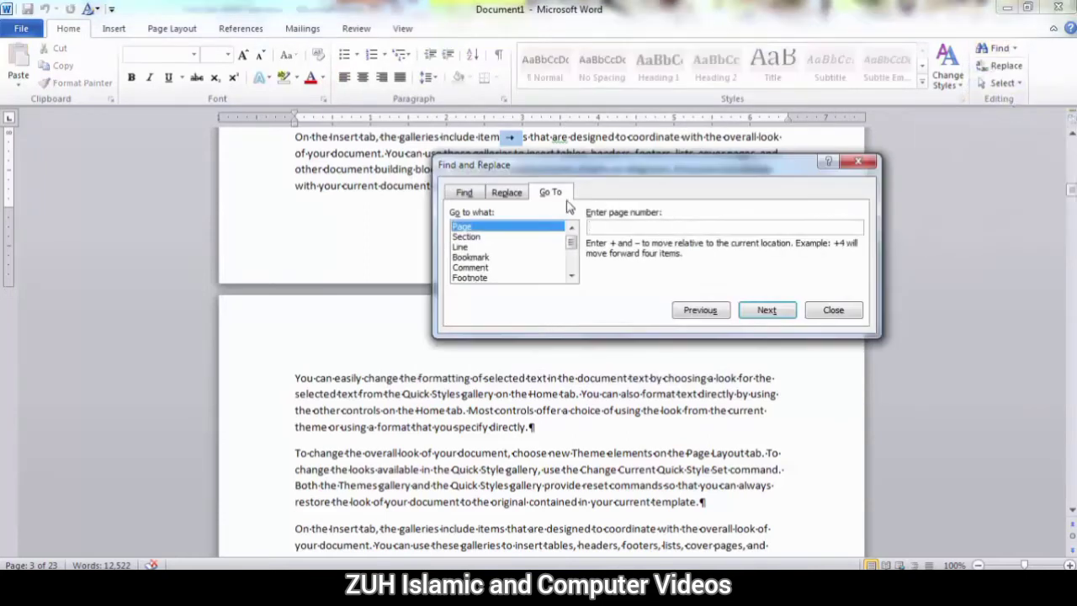
left_click(507, 193)
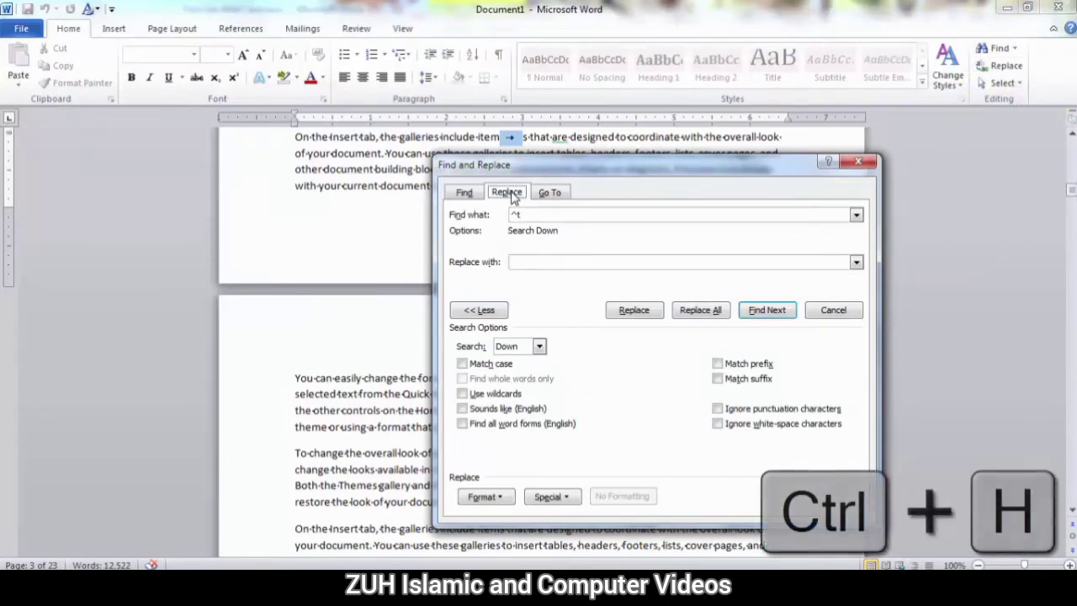
left_click(830, 310)
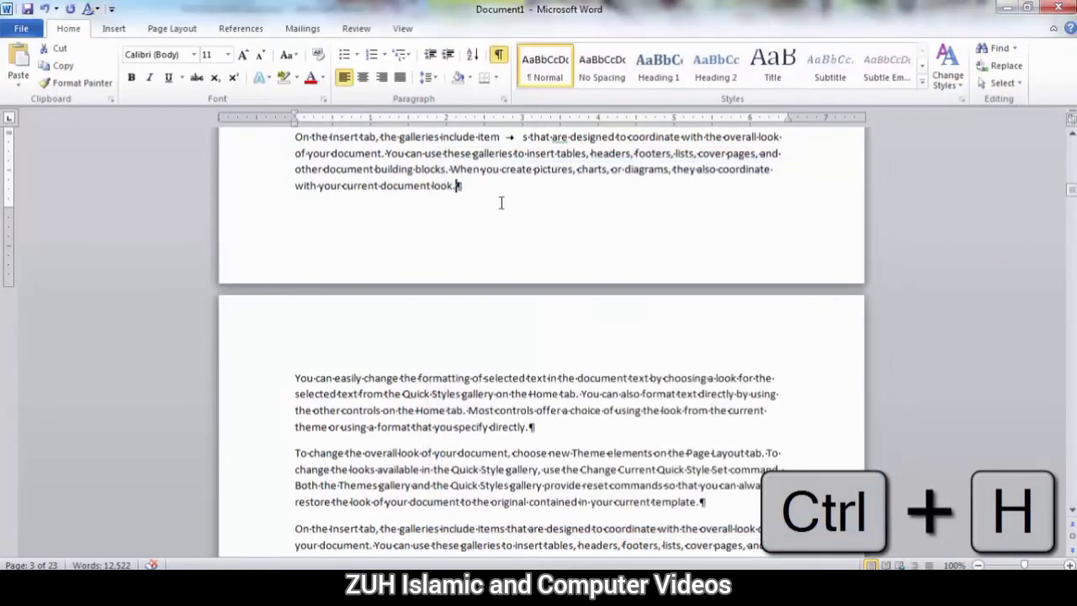
Replace the whole document content with sample text generated by =rand.old() and hide the formatting marks.
scroll(501, 201, "up", 5)
scroll(500, 202, "up", 15)
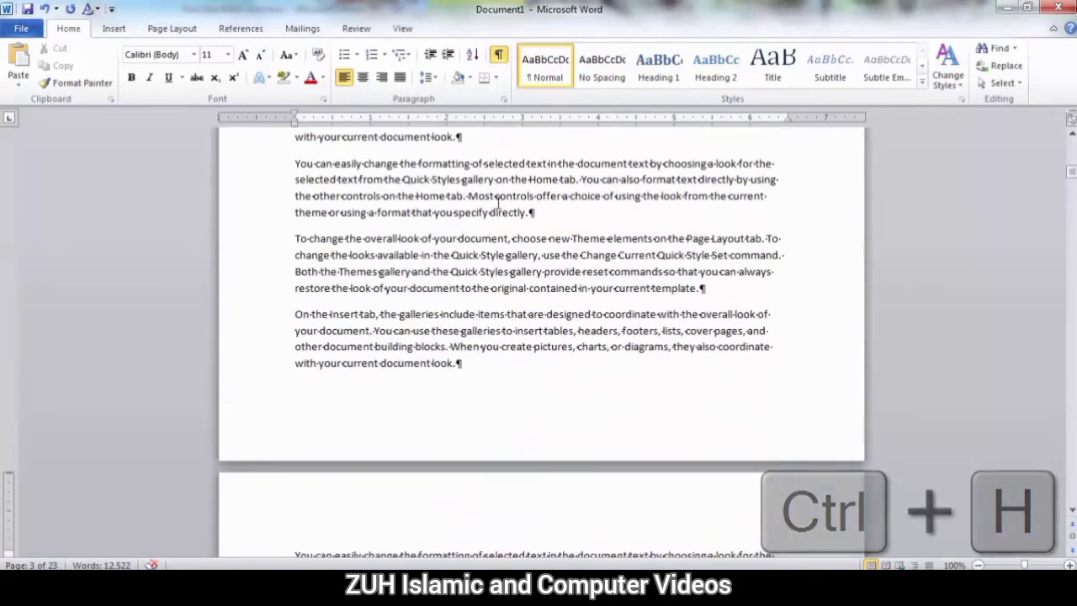
key("ctrl+a")
key("Delete")
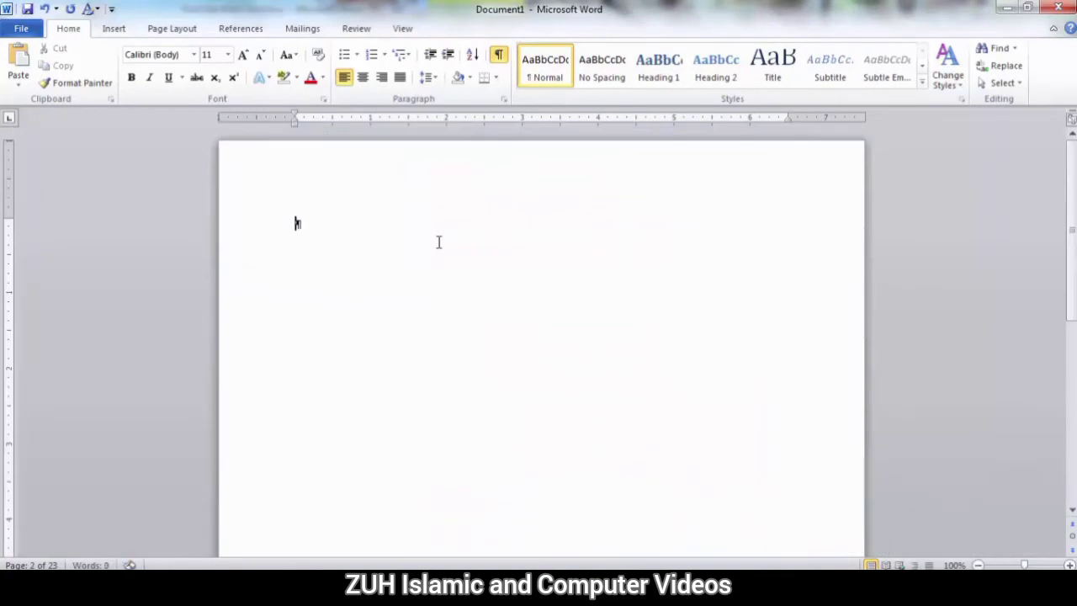
type("=rand(.old")
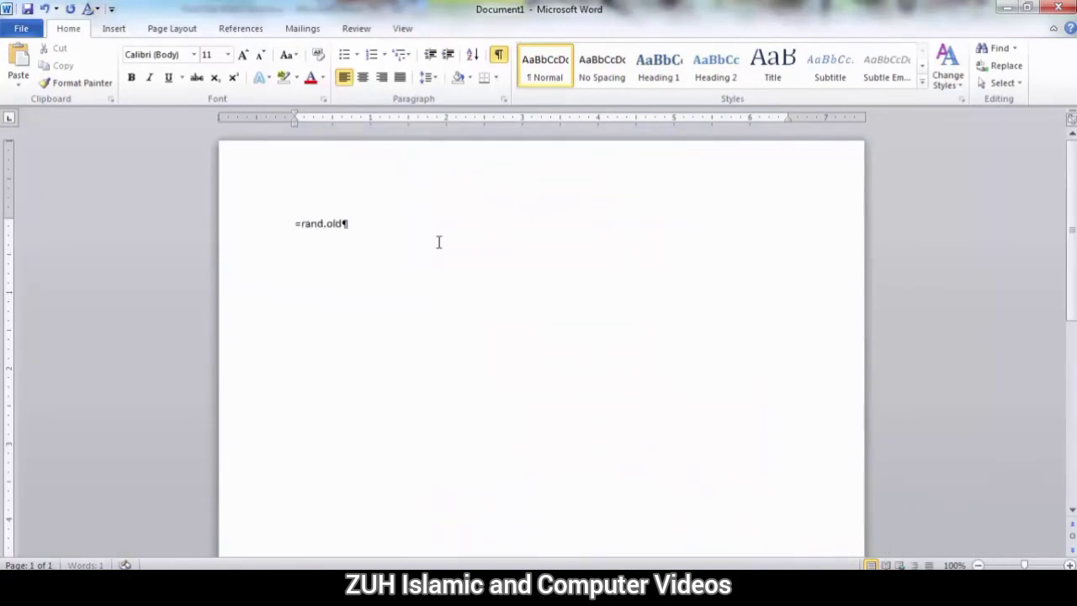
type(")")
key("Return")
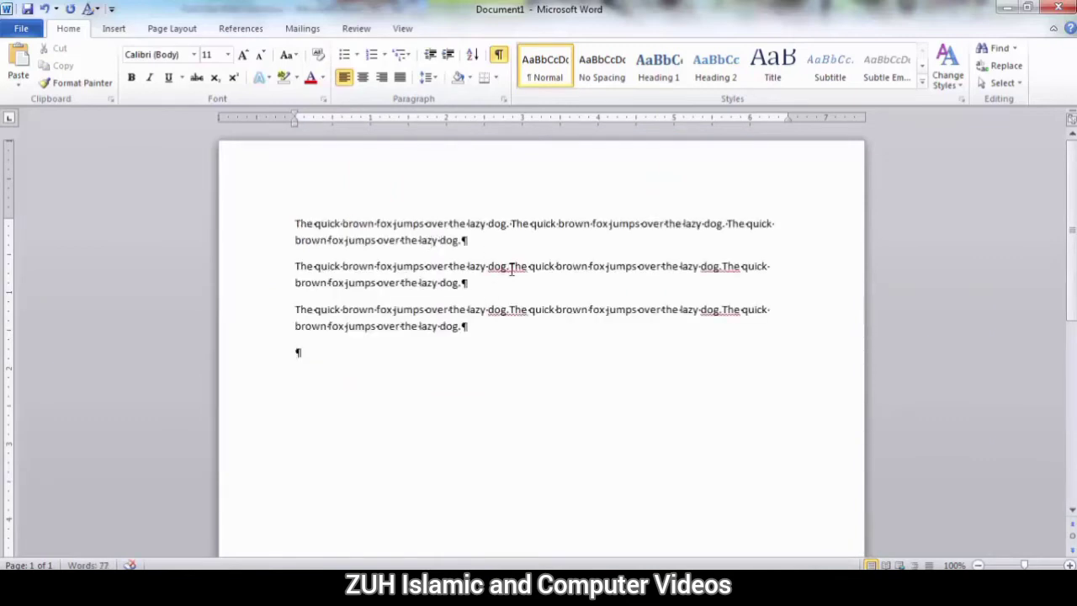
left_click(510, 267)
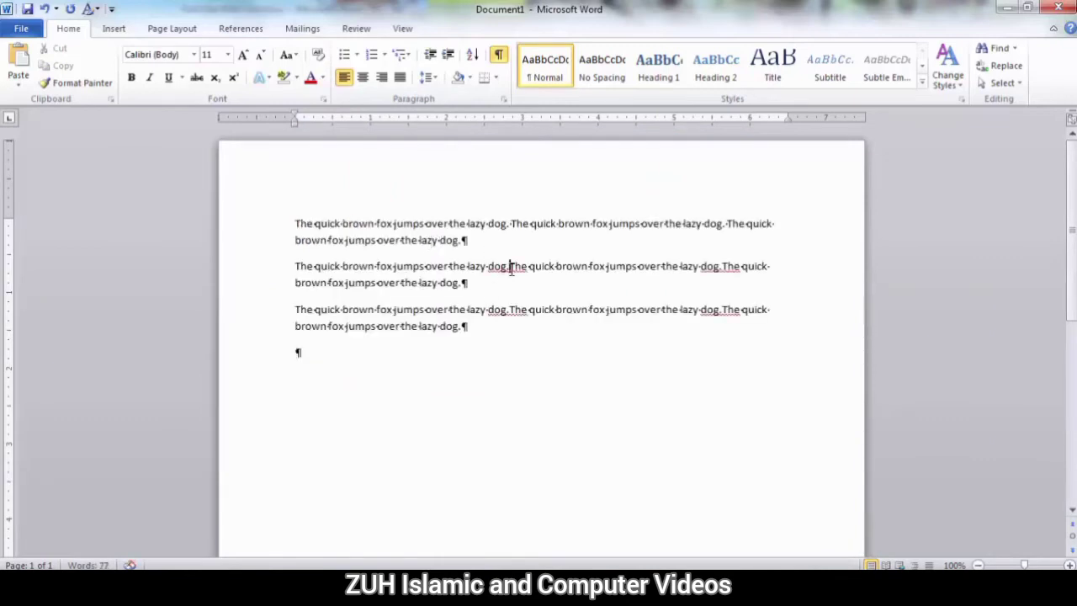
left_click(498, 54)
Open Replace with the extra options collapsed, set the search term to "The" and step through its occurrences.
key("ctrl+h")
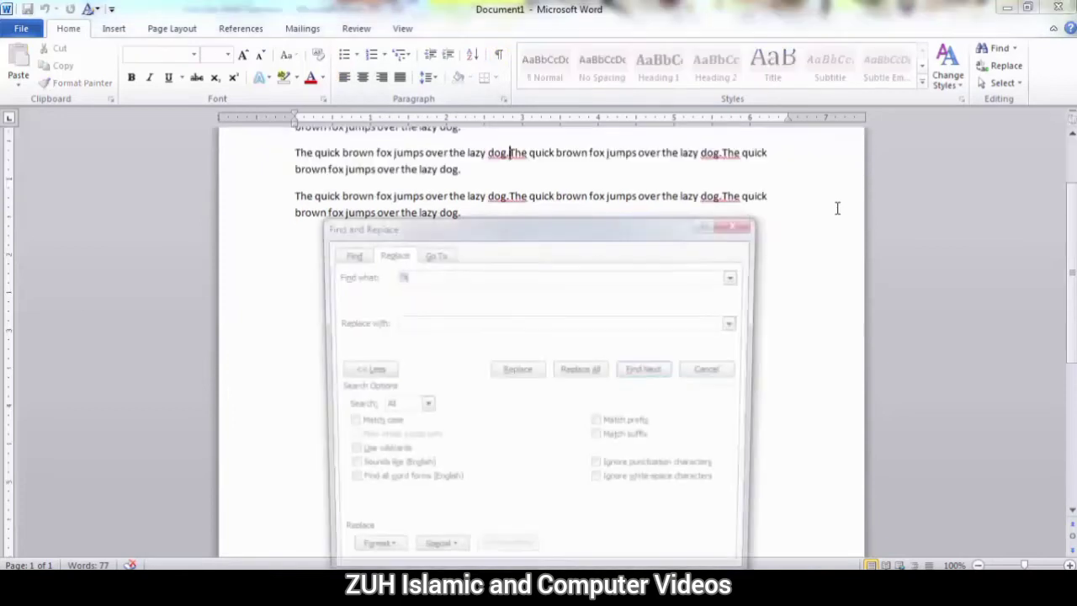
key("Delete")
left_click(363, 375)
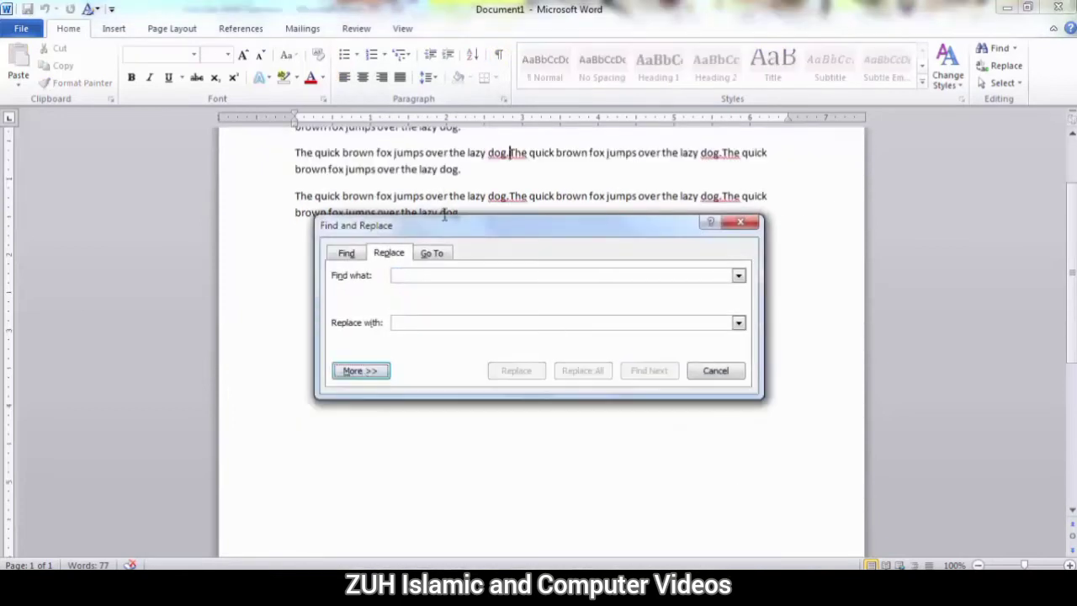
left_click(413, 149)
left_click_drag(446, 222, 539, 308)
scroll(413, 149, "up", 3)
left_click(525, 354)
type("The")
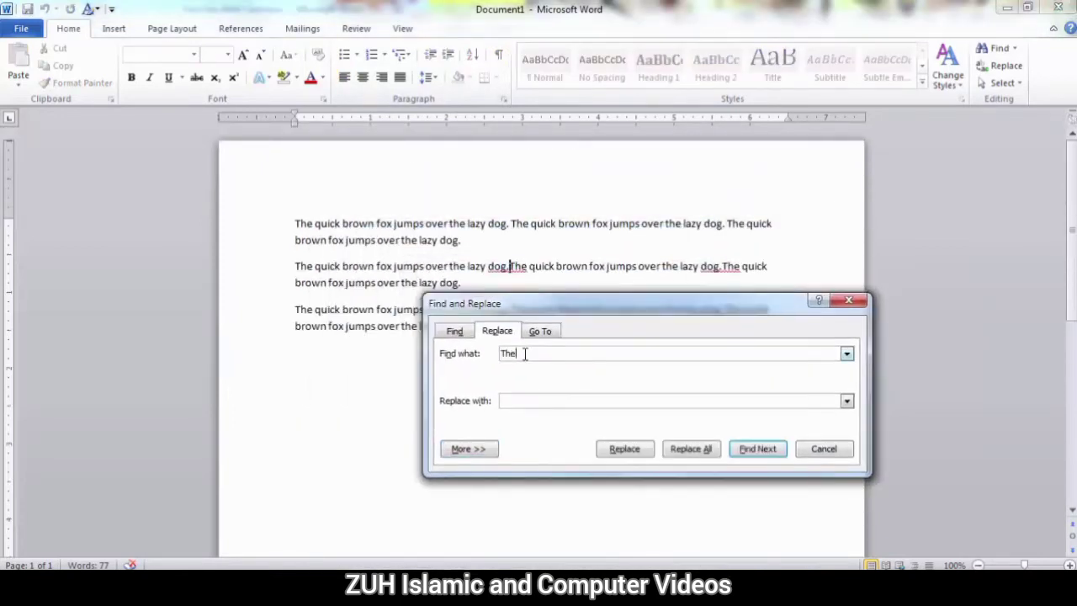
left_click(760, 450)
left_click(762, 451)
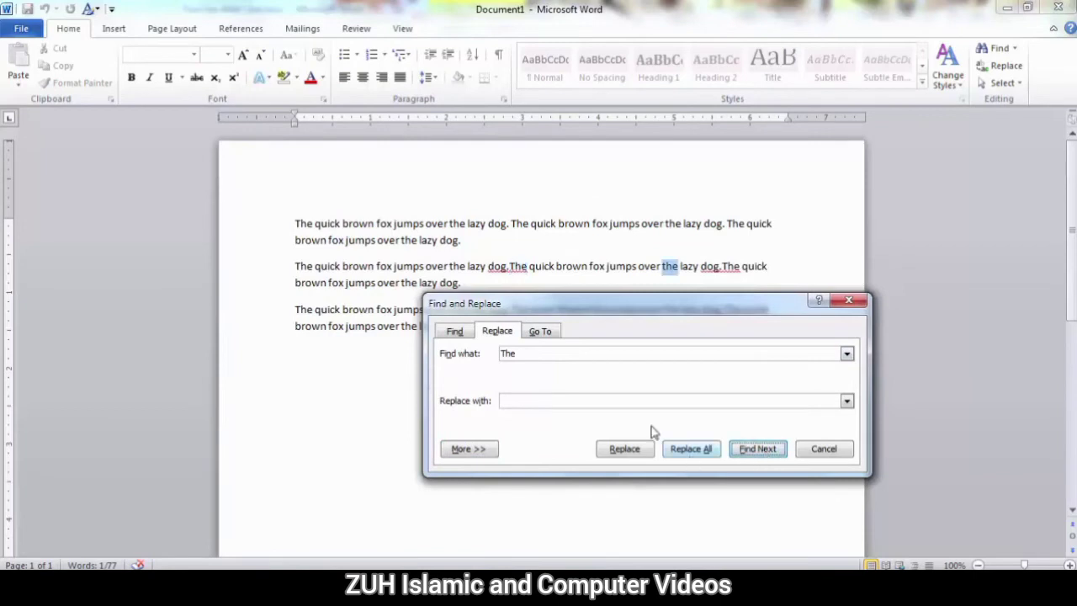
Replace all occurrences of "The" in the document with "a".
left_click(580, 403)
type("a")
left_click(691, 448)
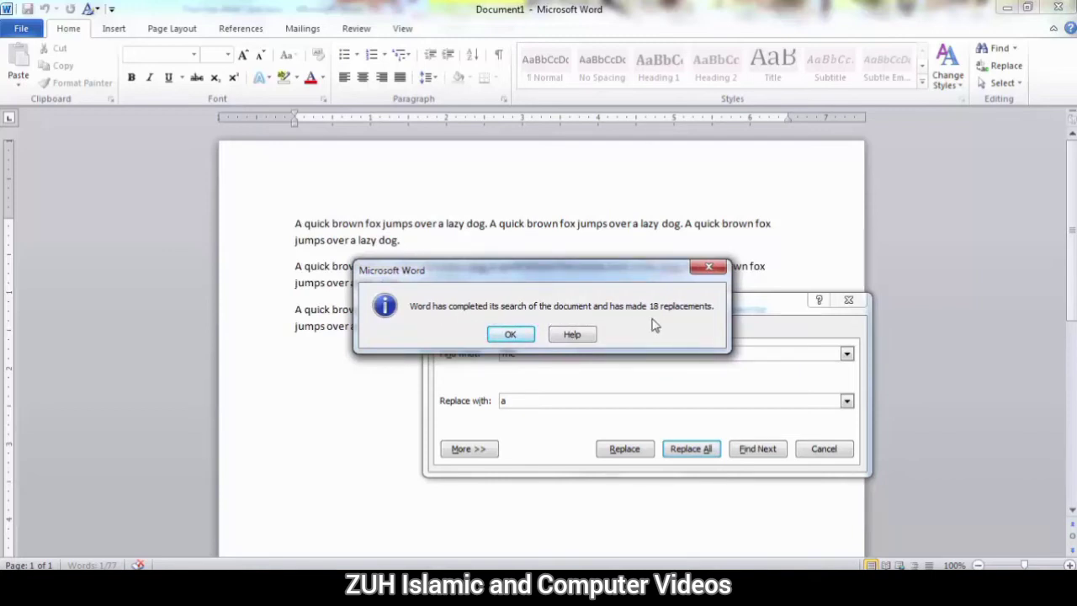
left_click(511, 334)
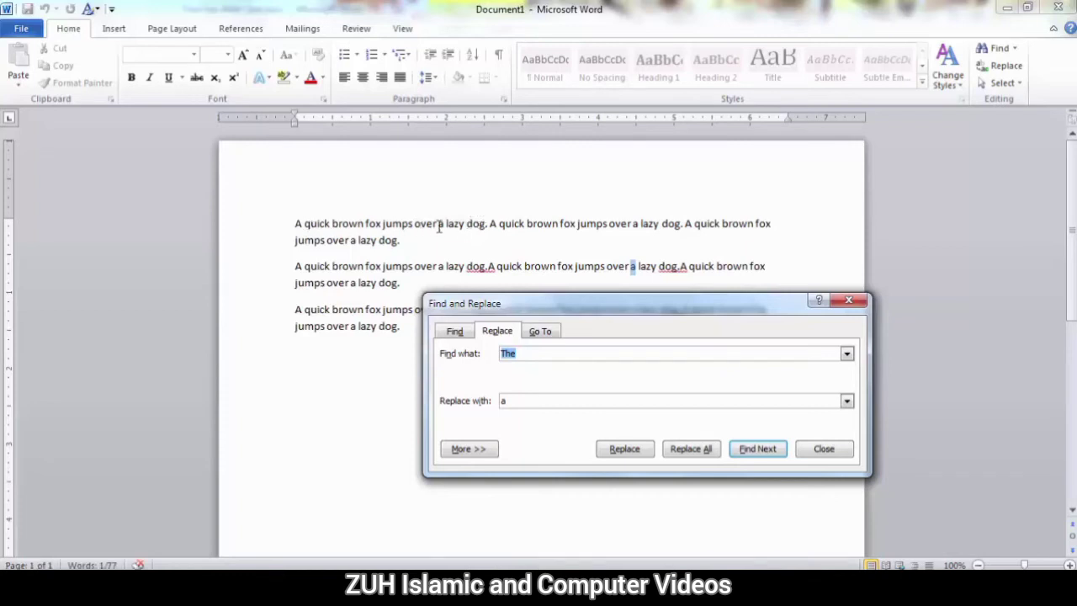
Clear the search term, close Replace and undo the replacement of "The" with "a".
key("BackSpace")
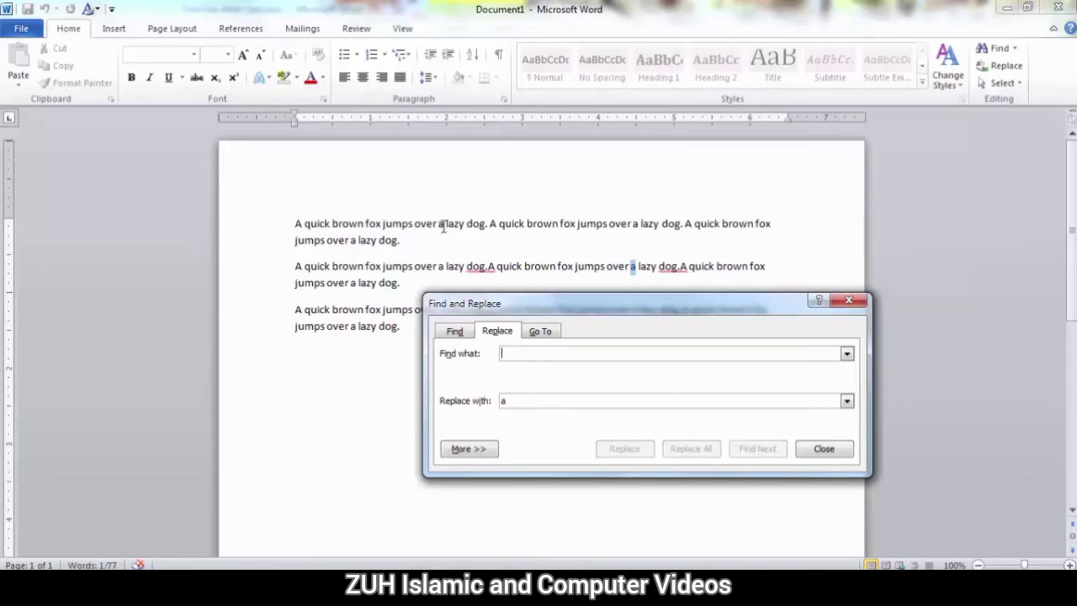
left_click(823, 449)
key("ctrl+z")
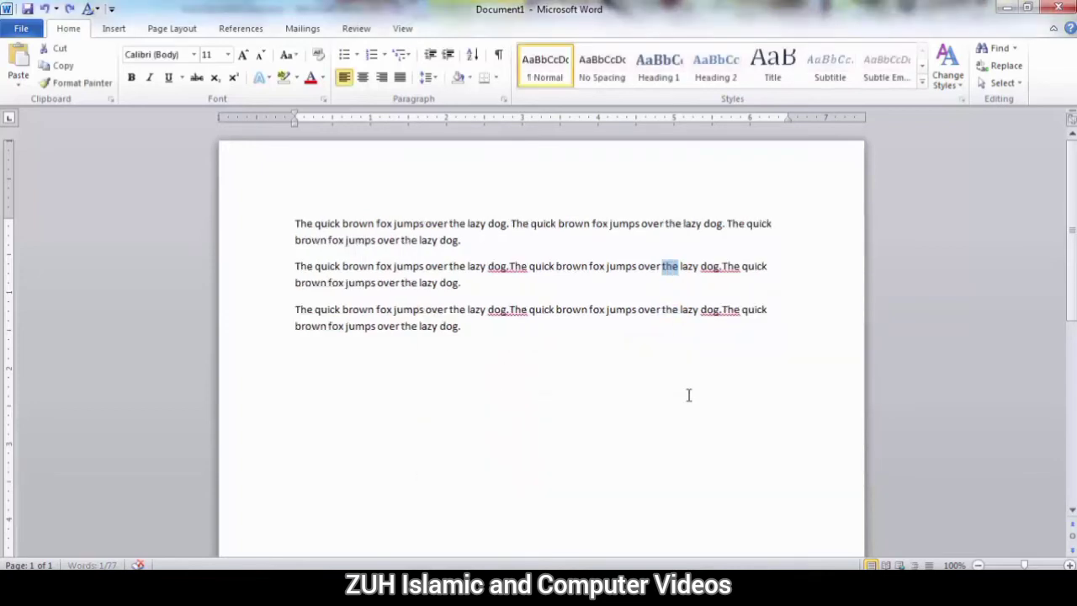
Open Replace and set it to replace "The" with "A", with Match case turned on.
key("ctrl+h")
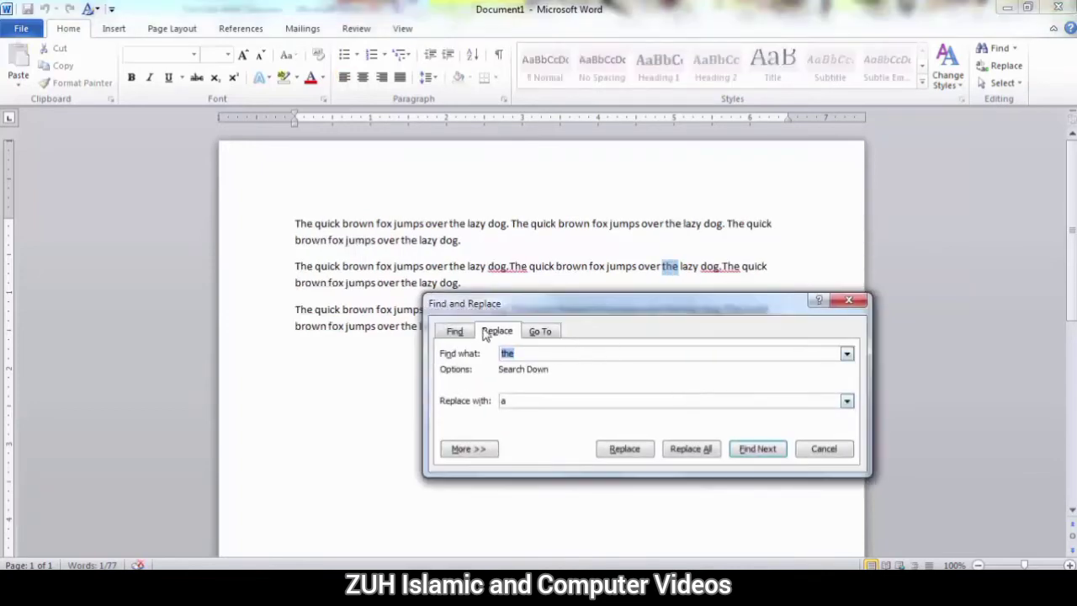
left_click_drag(509, 303, 738, 126)
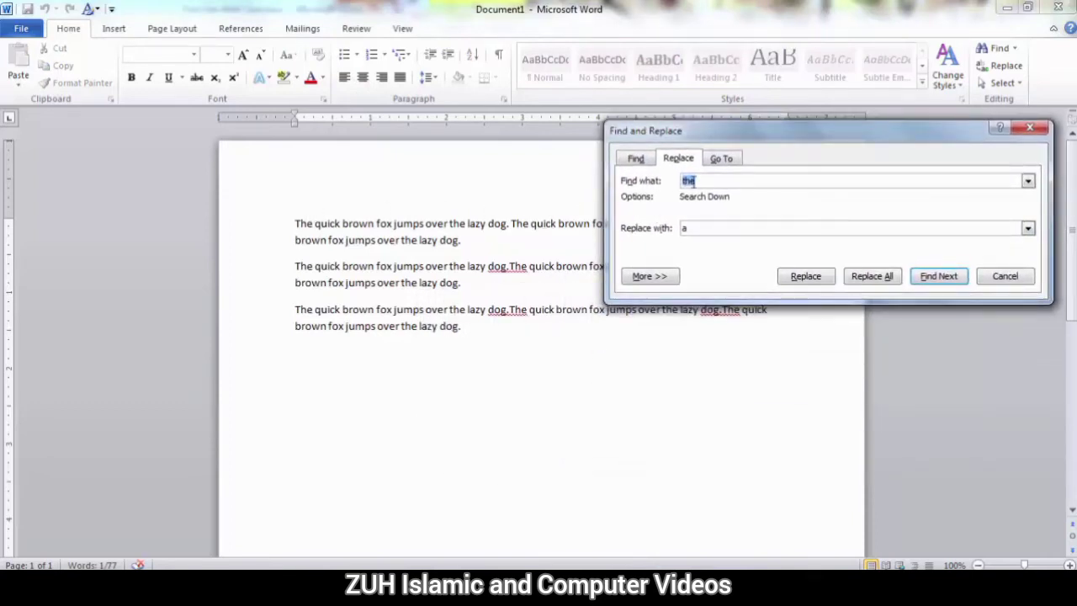
type("The")
double_click(683, 228)
type("A")
left_click(650, 276)
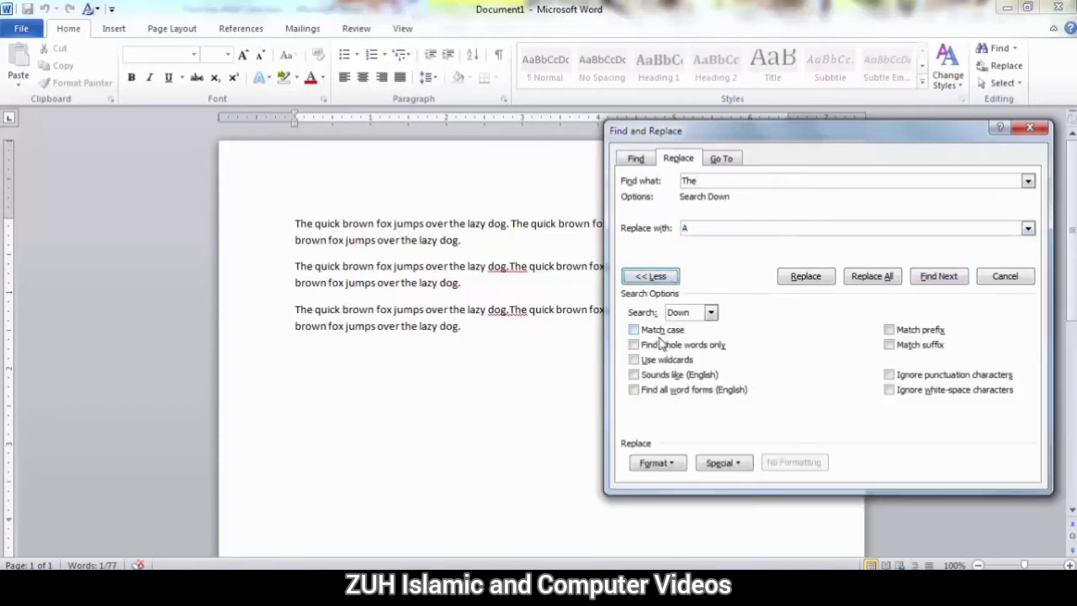
left_click(656, 334)
Find a match for capitalised "The" from the first paragraph and replace all occurrences in the document with "A".
left_click_drag(745, 140, 683, 308)
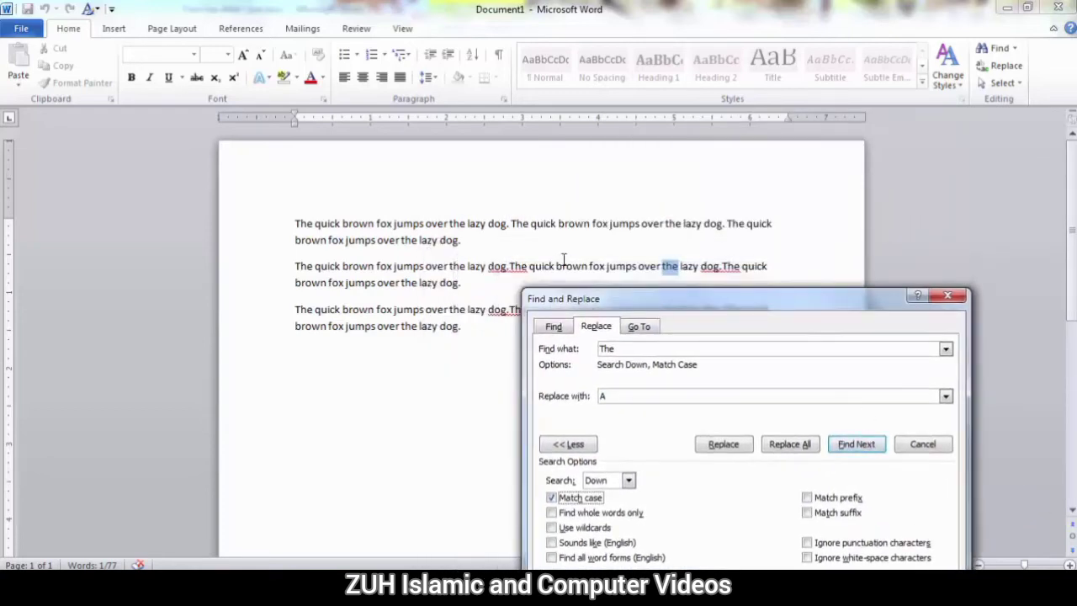
left_click(552, 254)
left_click(521, 223)
left_click(851, 443)
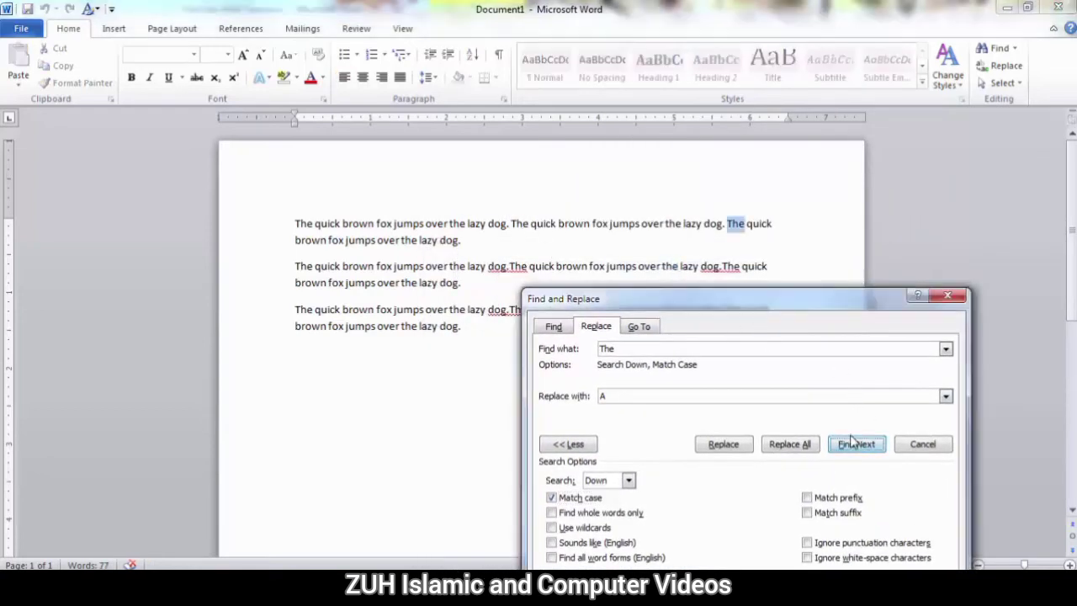
left_click(791, 445)
left_click(508, 335)
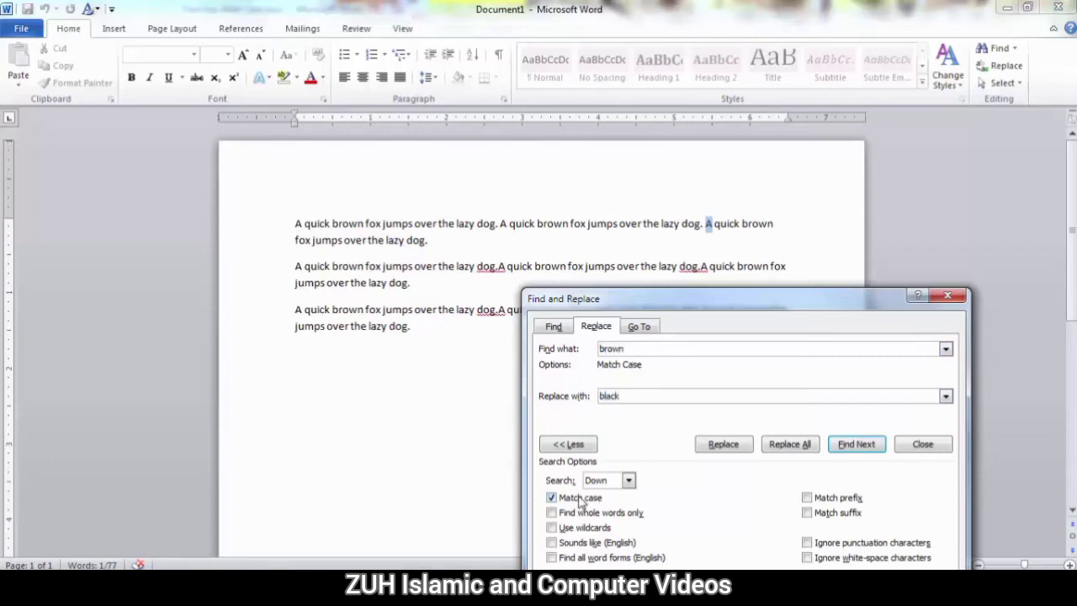
Turn off Match case, find "brown" and replace its first two occurrences in the second paragraph with "black".
left_click(579, 500)
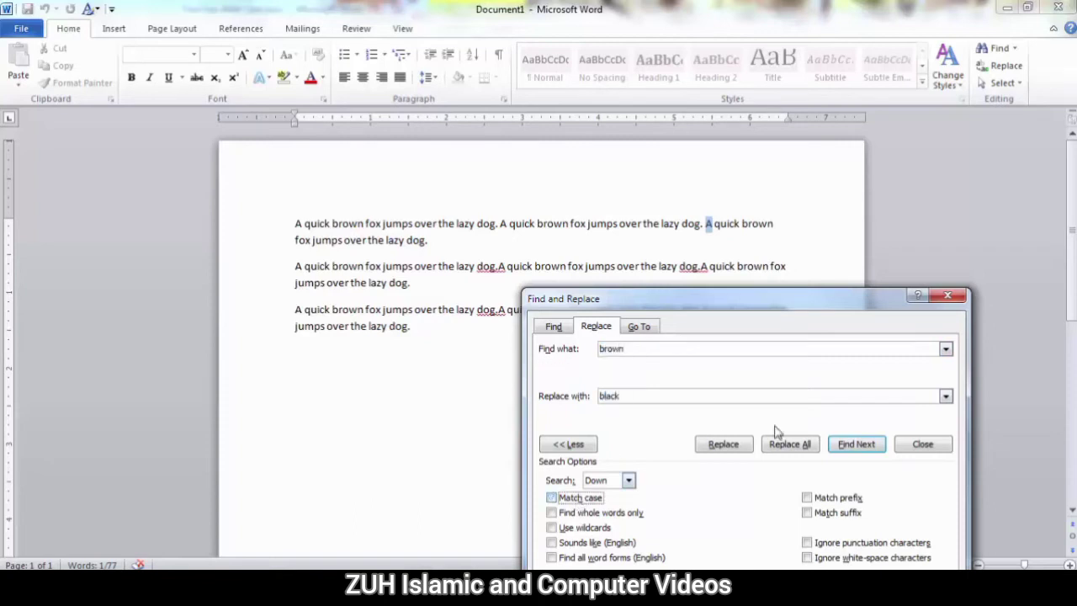
left_click(850, 451)
left_click(850, 452)
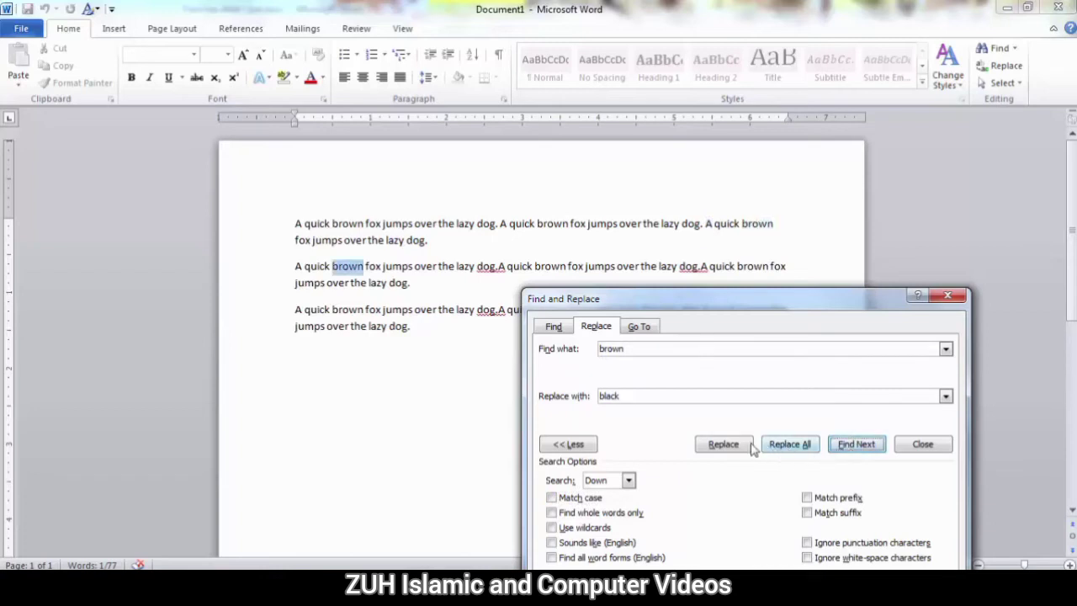
left_click(740, 446)
left_click(740, 446)
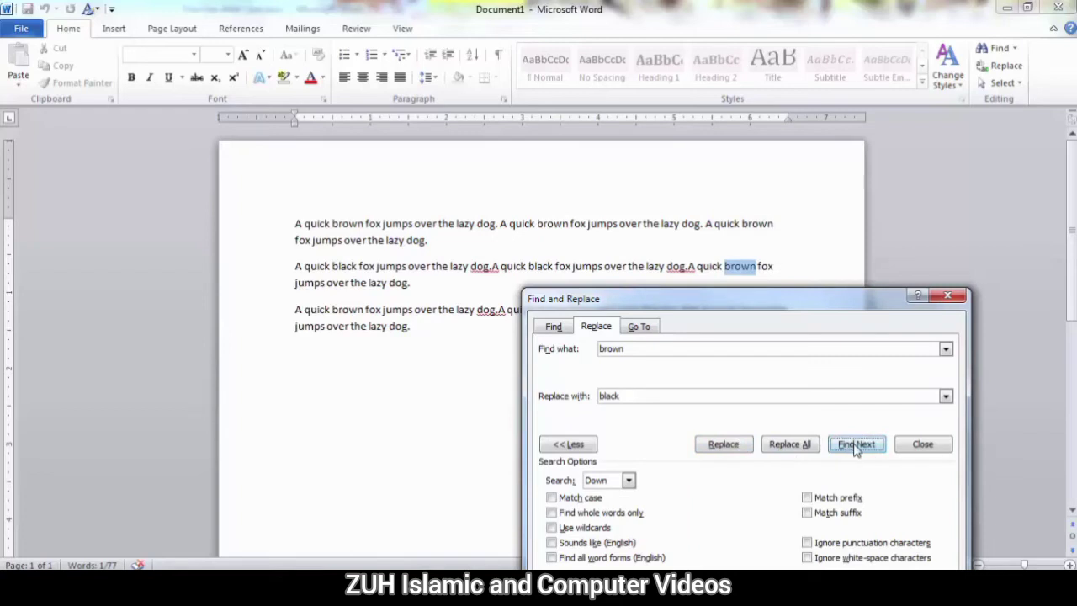
Replace all remaining occurrences of "brown" with "black", continuing the search from the beginning of the document.
left_click(791, 447)
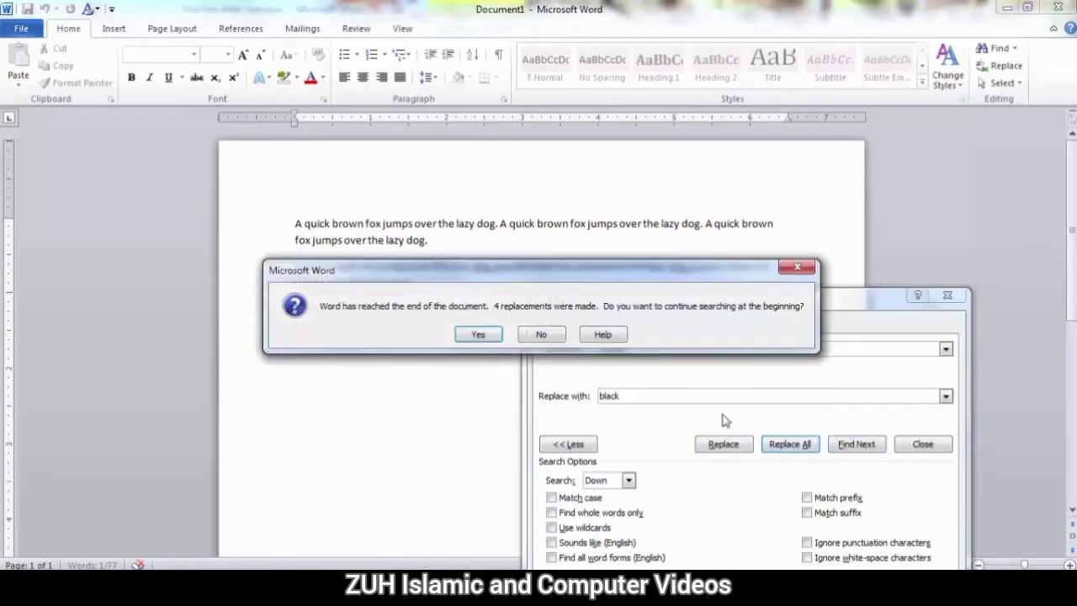
left_click(496, 336)
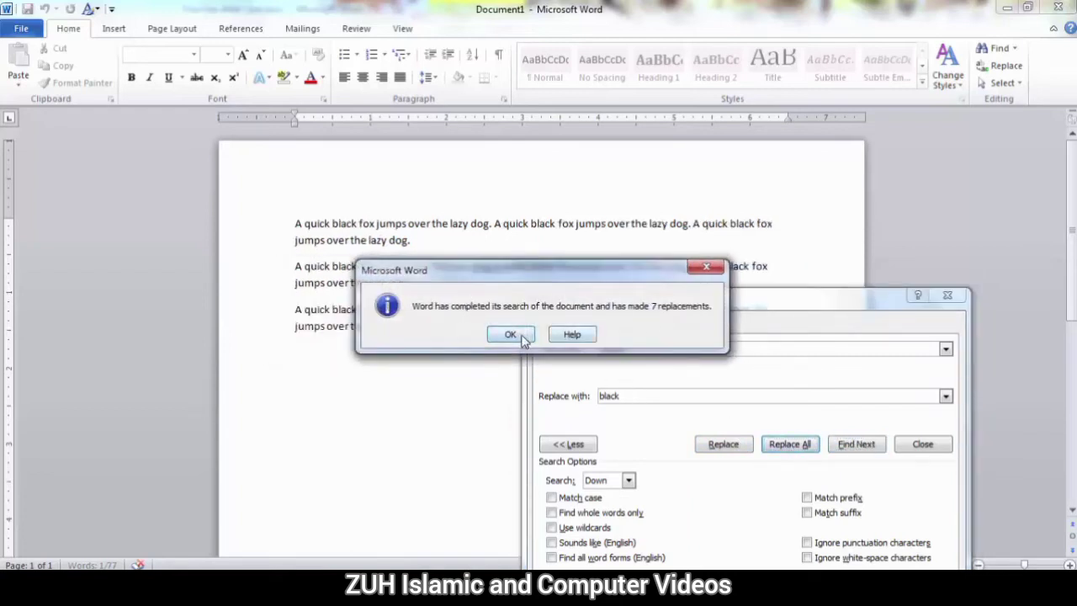
left_click(523, 336)
View the Go To options in Find and Replace, and close the dialog.
left_click_drag(879, 306, 730, 129)
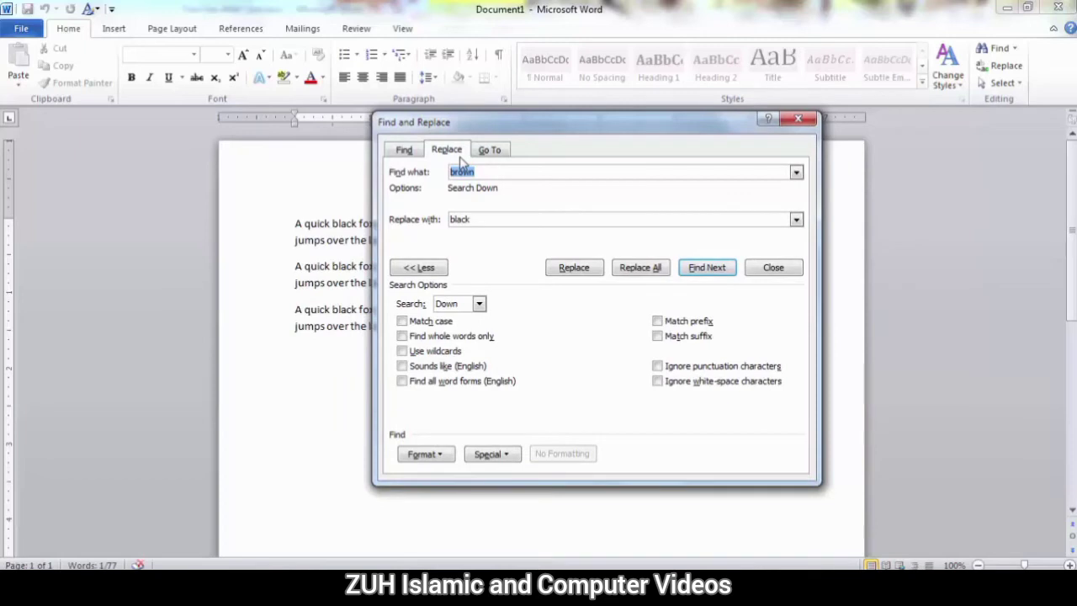
left_click(488, 153)
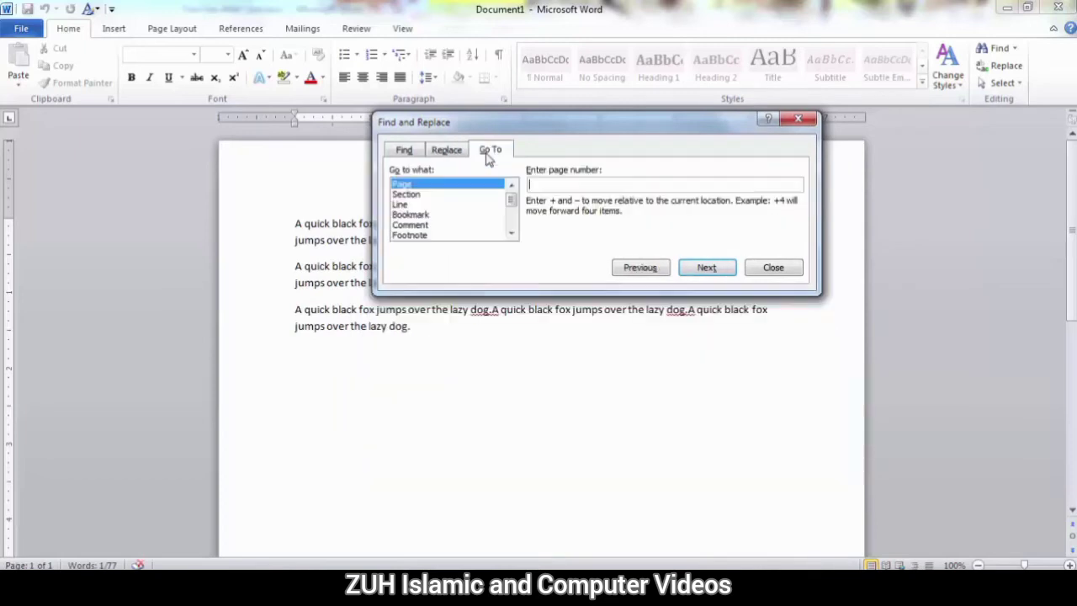
left_click(773, 271)
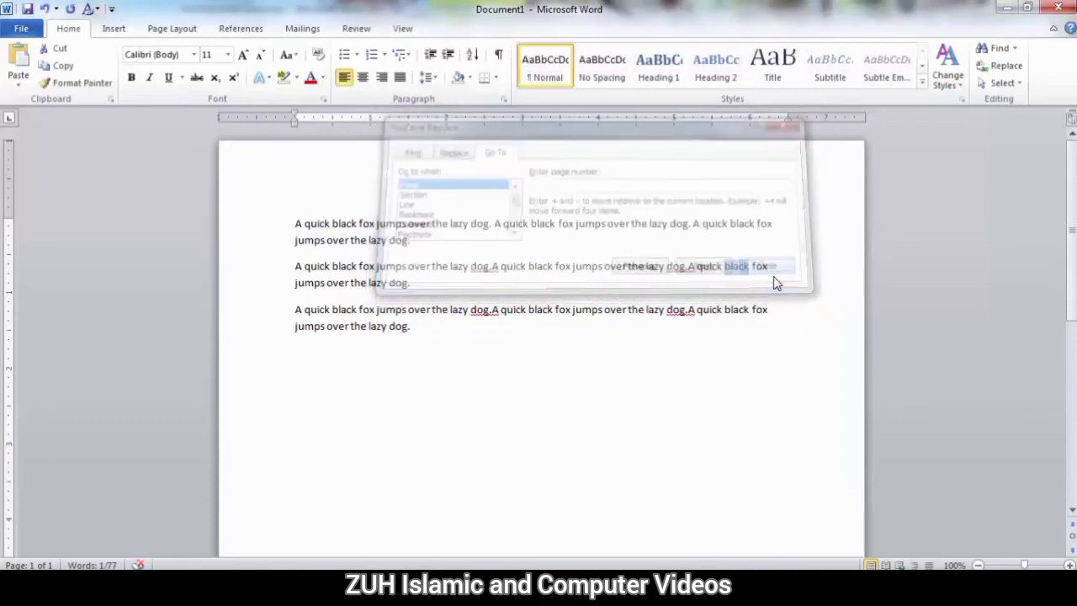
Replace the whole document content with sample text generated by =rand(200).
left_click(583, 370)
key("ctrl+a")
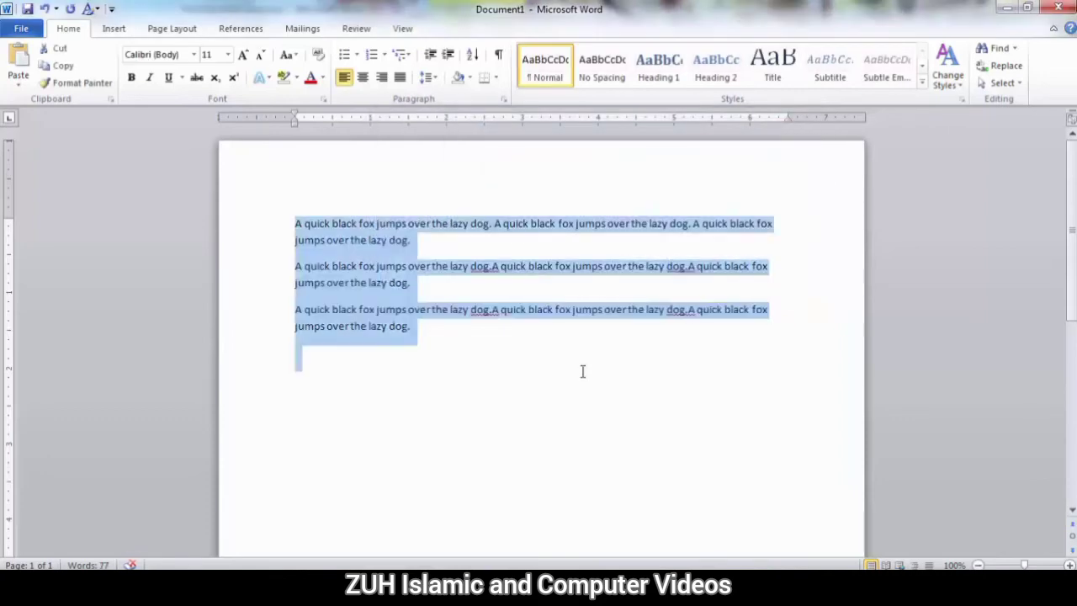
key("BackSpace")
type("=rand(200")
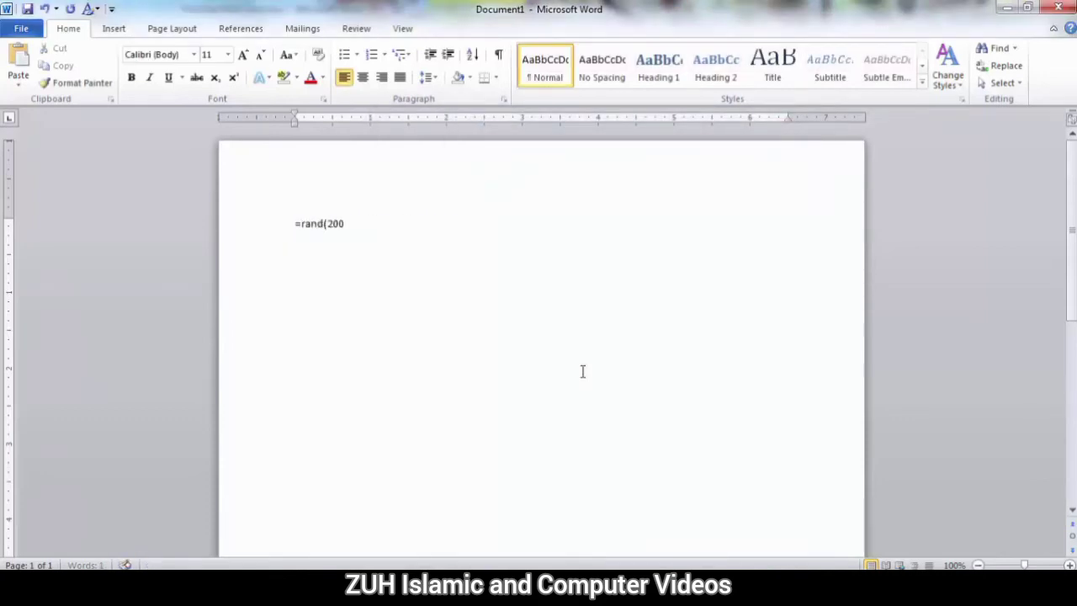
type(")")
key("Return")
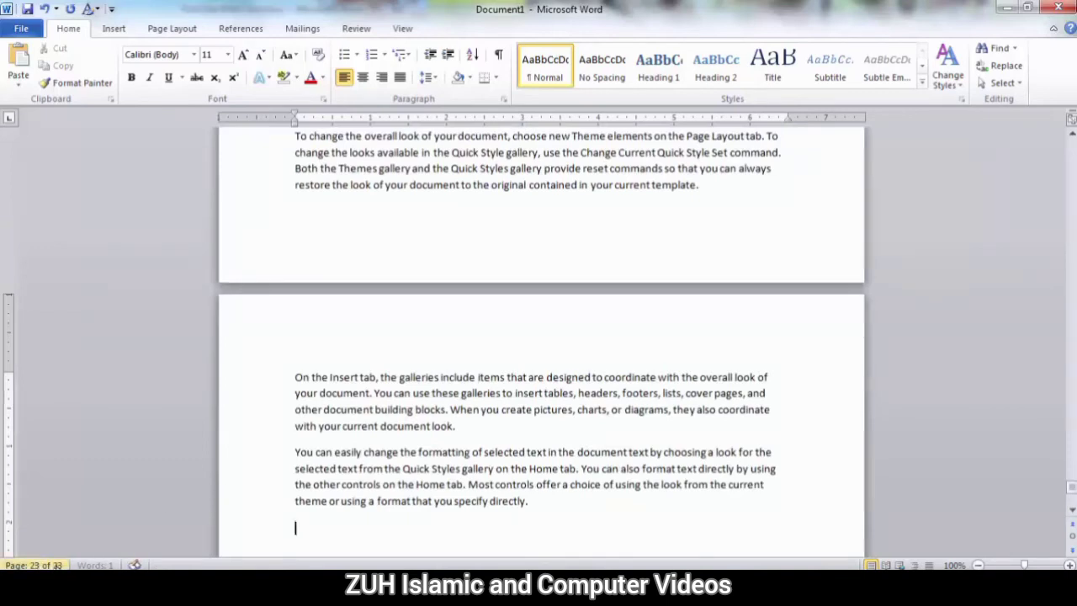
Open Go To and jump to page 2 and to page 3 of the document.
left_click(506, 429)
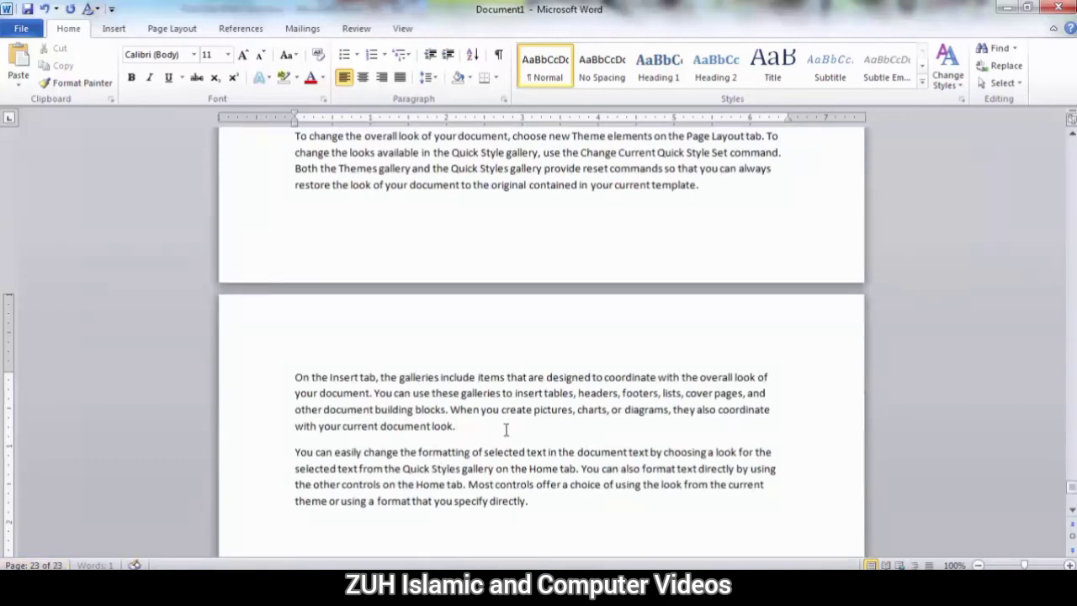
key("ctrl+g")
left_click(833, 311)
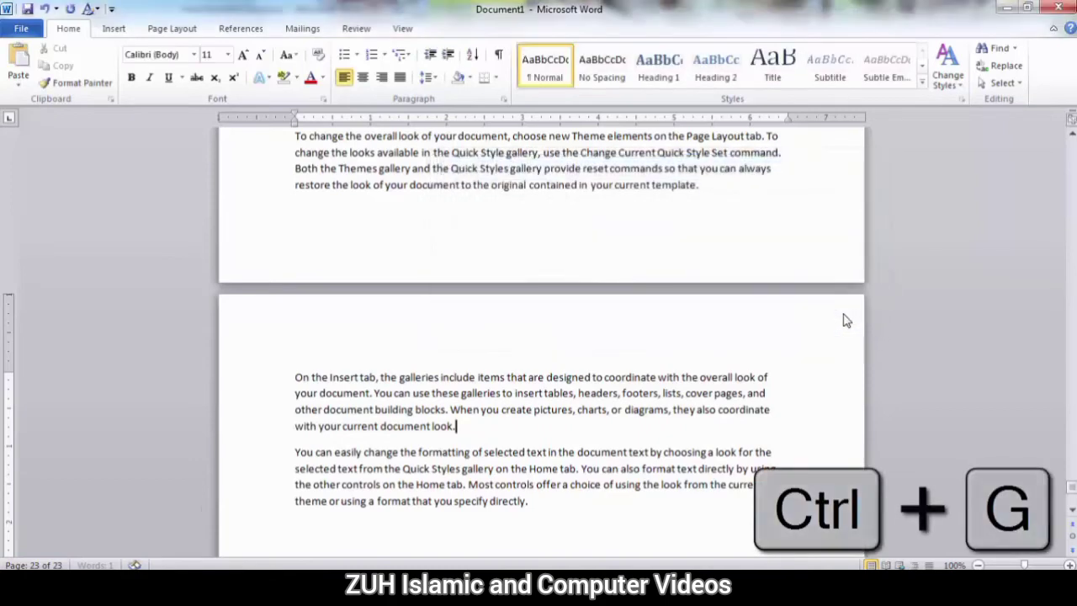
key("F5")
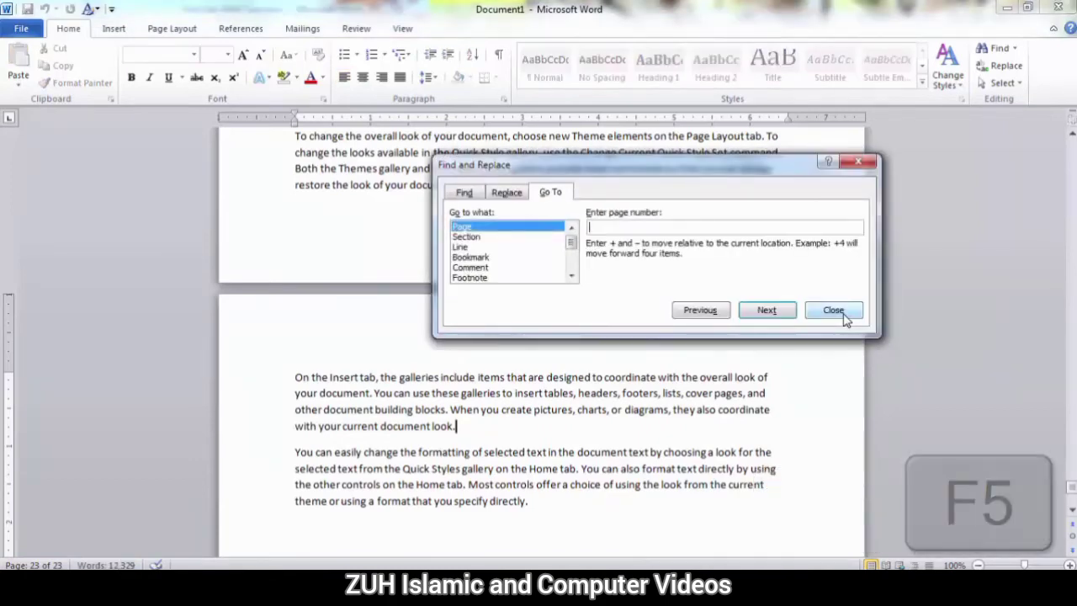
key("ctrl+g")
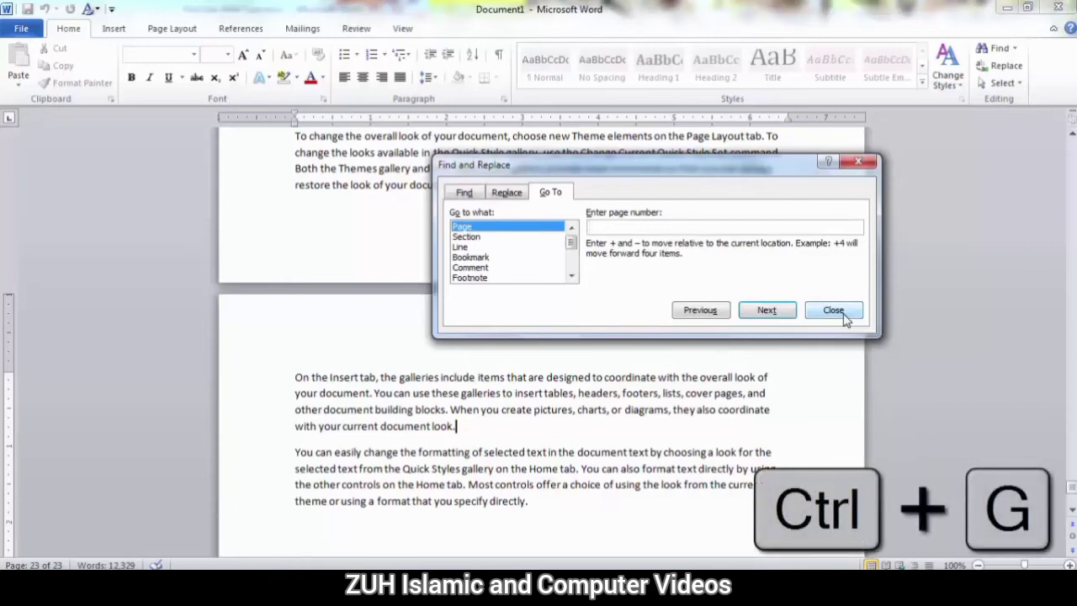
key("F5")
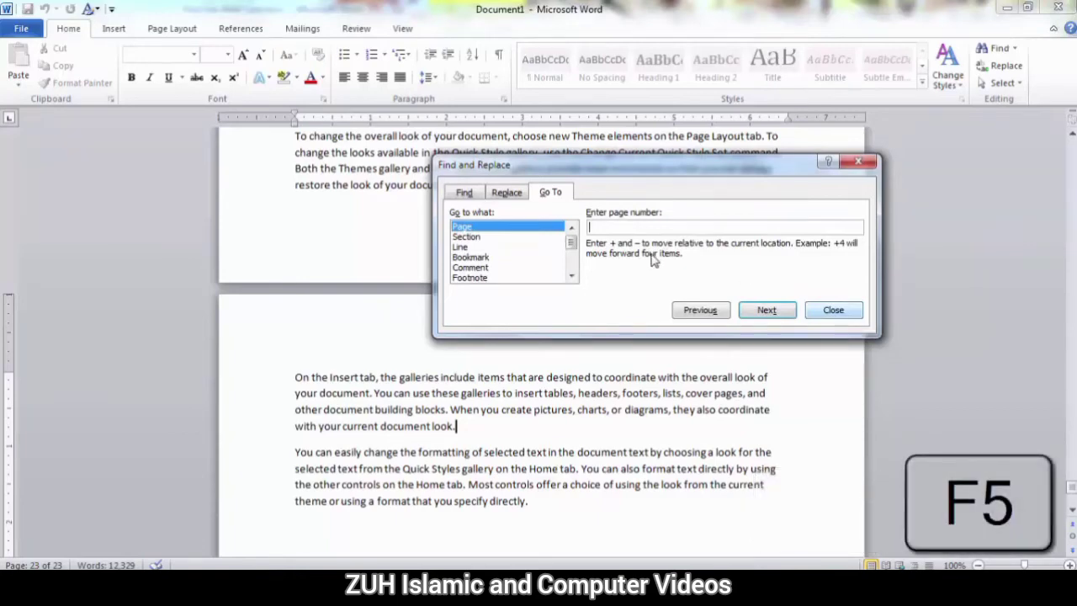
left_click_drag(605, 169, 550, 271)
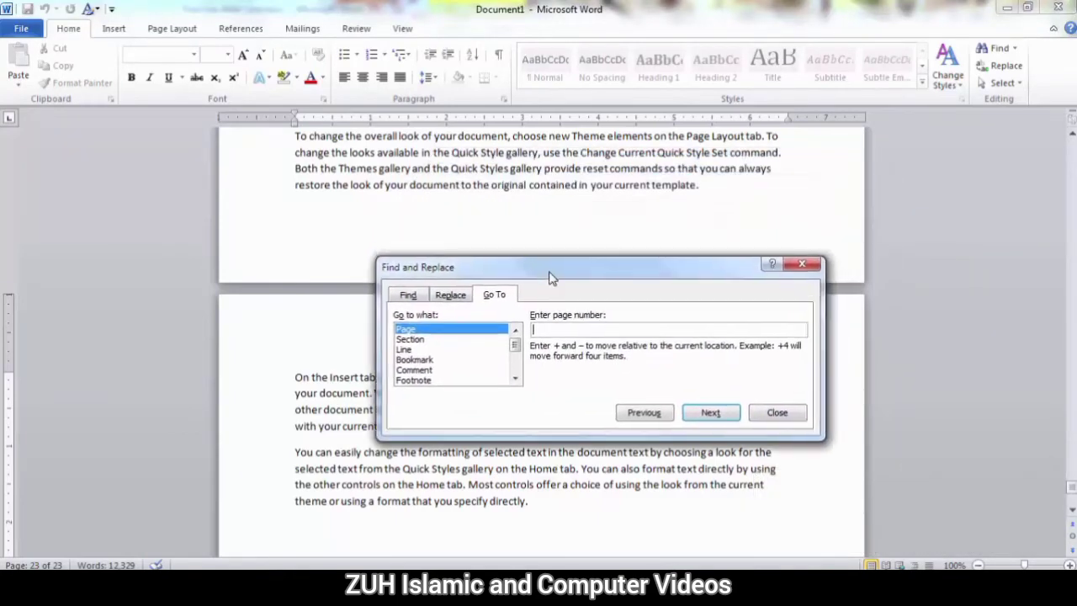
type("2")
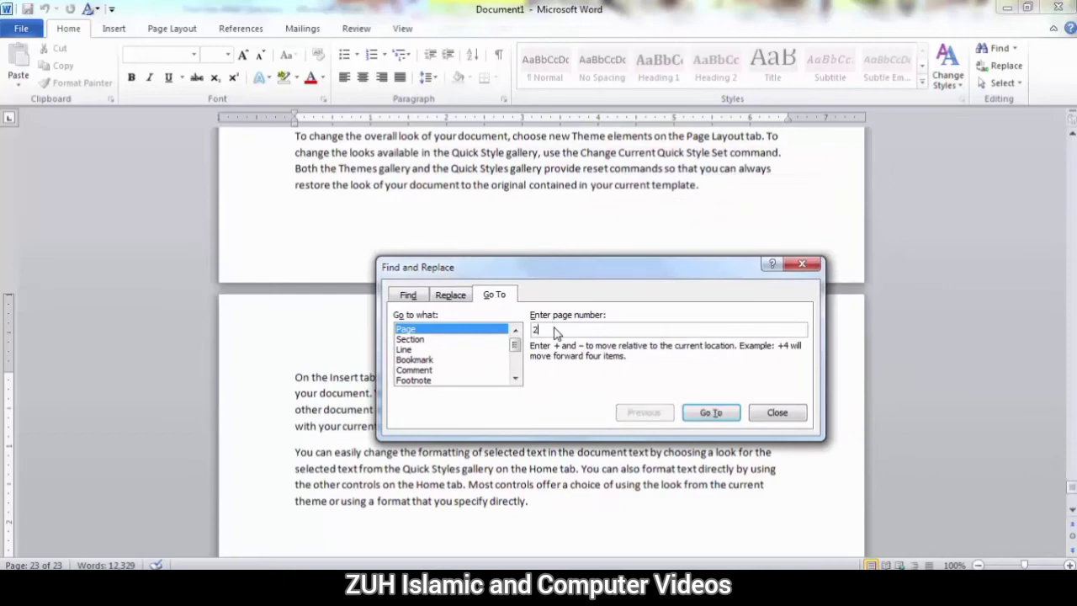
left_click(705, 414)
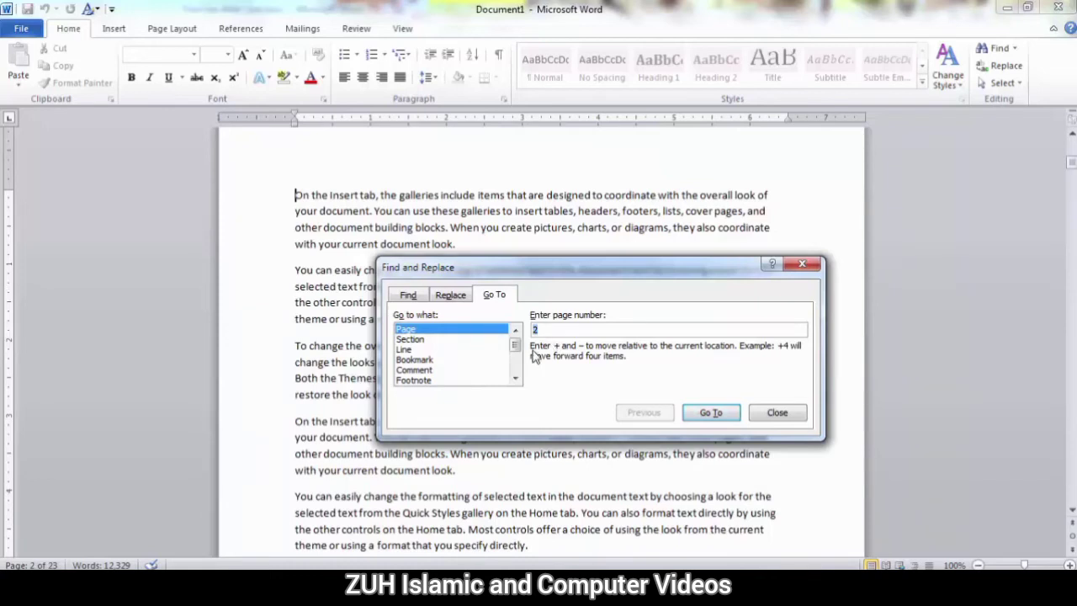
type("3")
left_click(709, 414)
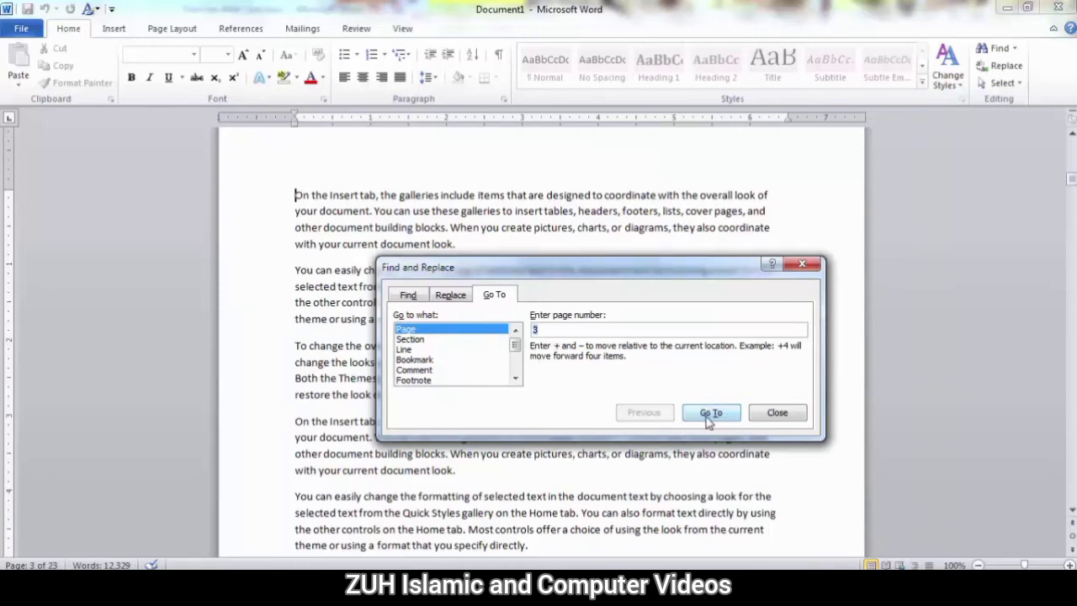
Set the Go To page number to +1 and move forward through the document one page at a time.
left_click(547, 330)
key("BackSpace")
type("+1")
left_click(711, 414)
left_click(711, 413)
left_click(710, 413)
left_click(711, 413)
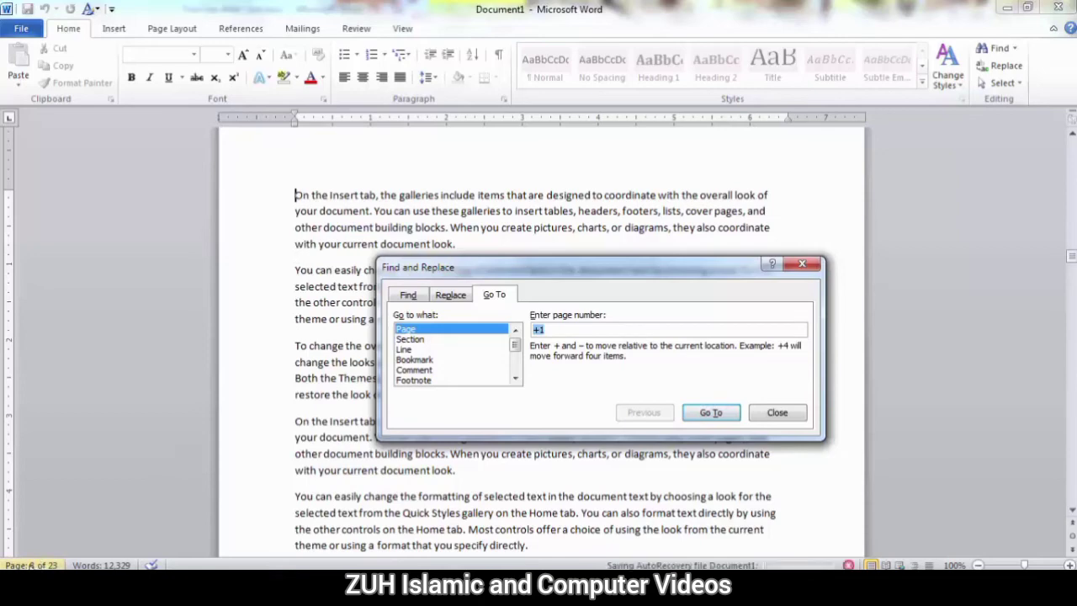
Enlarge the font of the whole document text and apply a red outlined text effect.
left_click(333, 233)
key("ctrl+a")
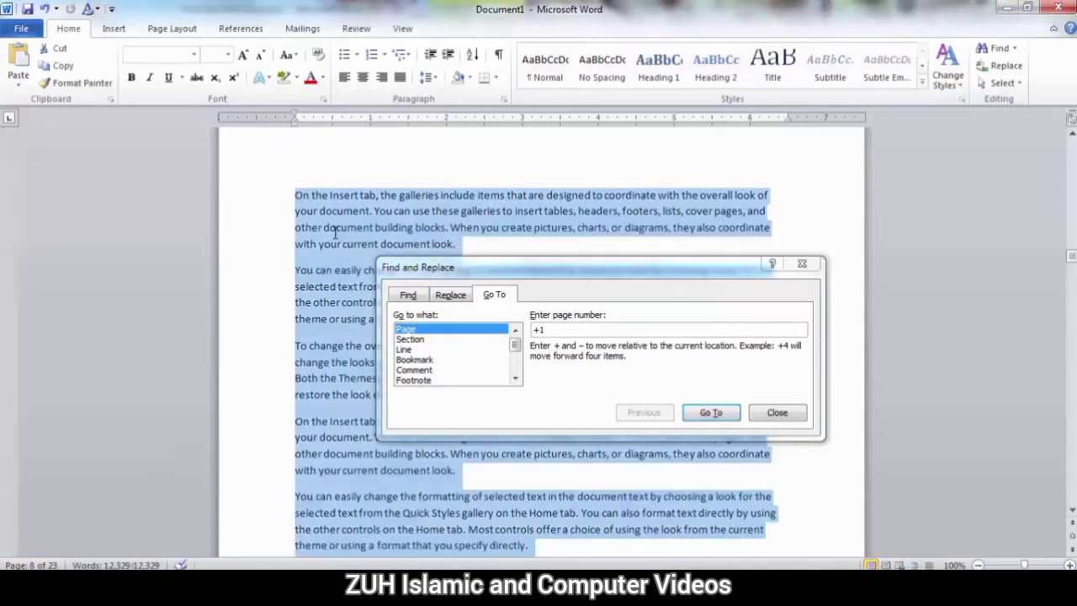
key("ctrl+shift+period")
key("ctrl+shift+period")
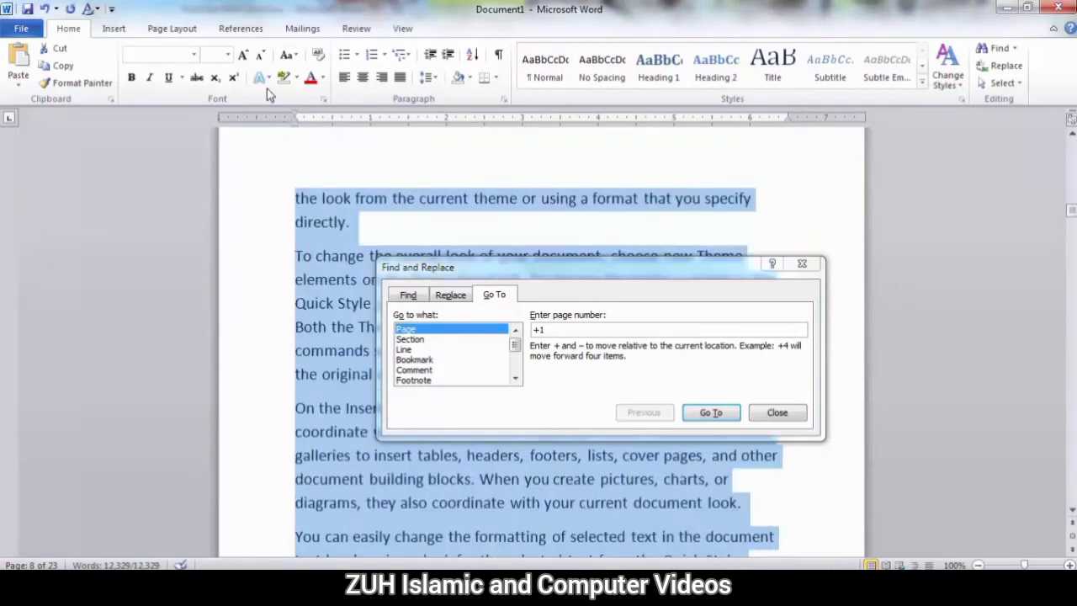
left_click(268, 77)
left_click(272, 109)
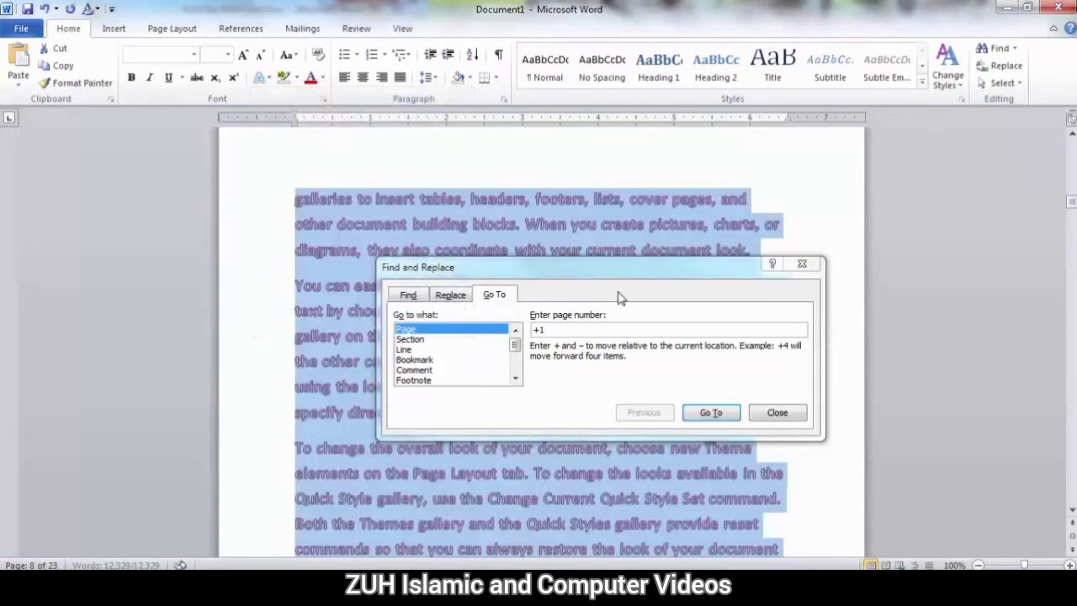
Advance page by page through the reformatted document using Go To with +1.
left_click(567, 332)
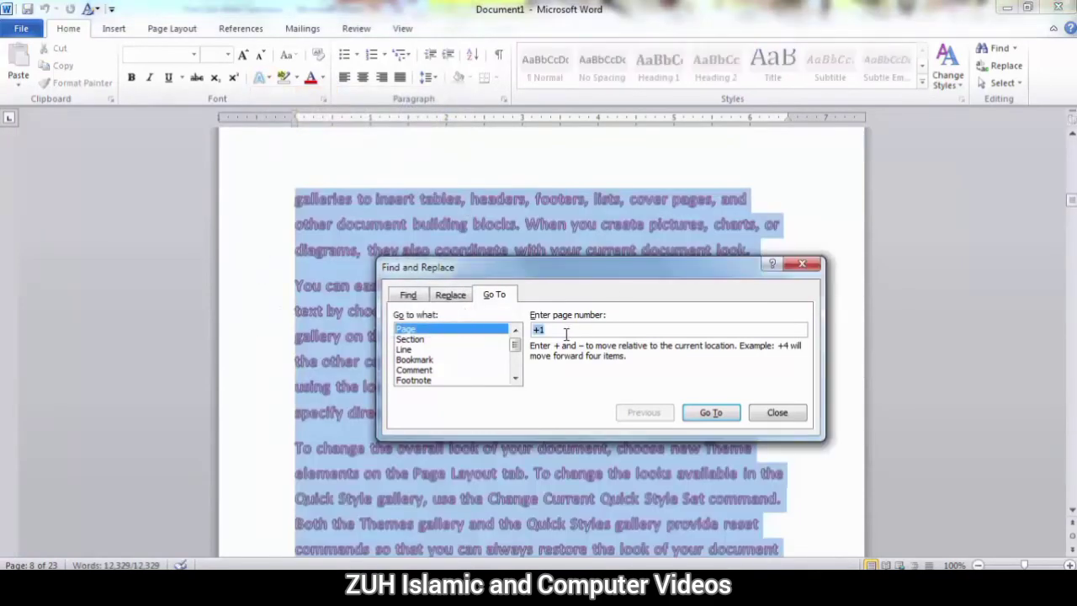
left_click(709, 412)
left_click(710, 412)
left_click(710, 412)
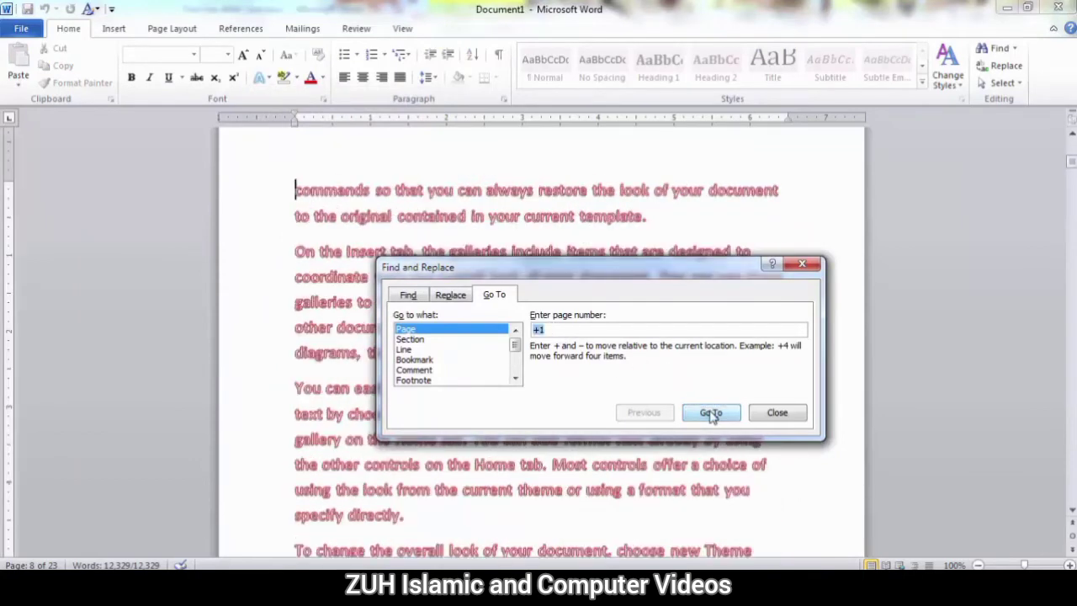
left_click(710, 412)
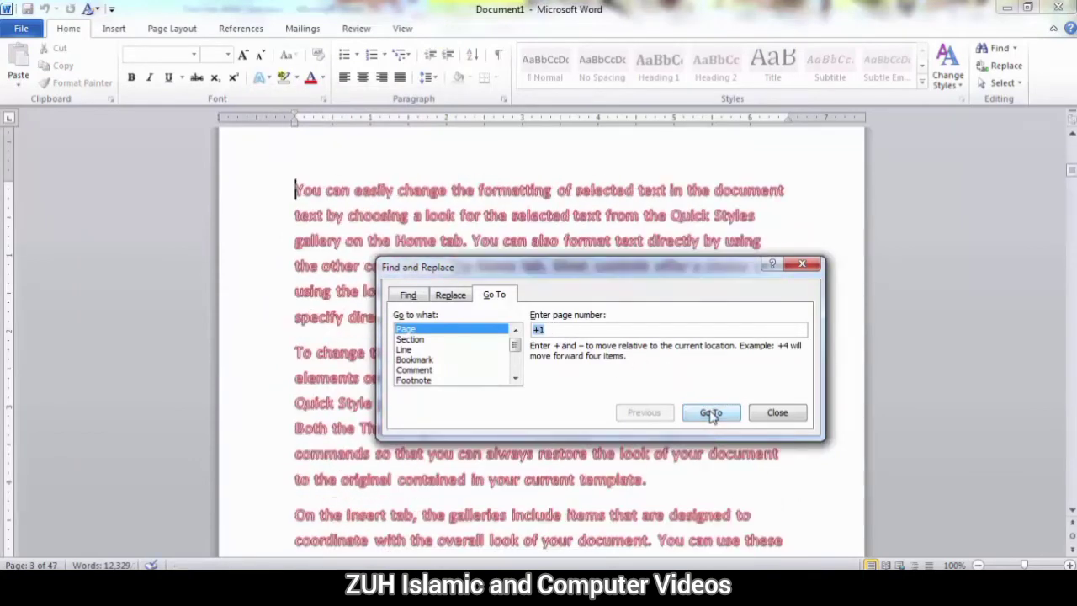
Use Go To with Line as the target to jump to line 1, and close the dialog.
left_click(422, 339)
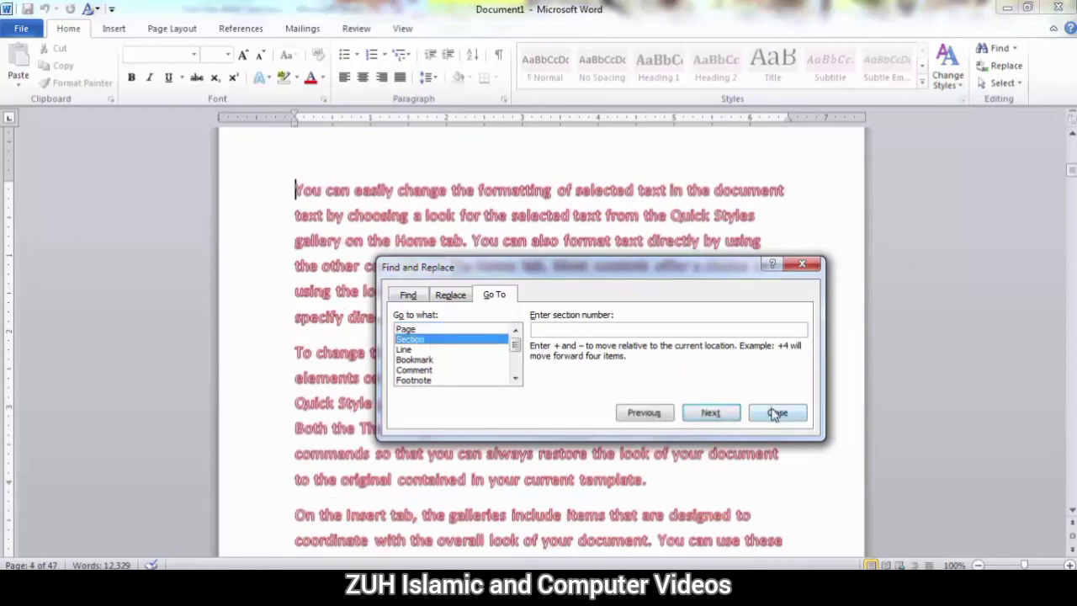
left_click(420, 350)
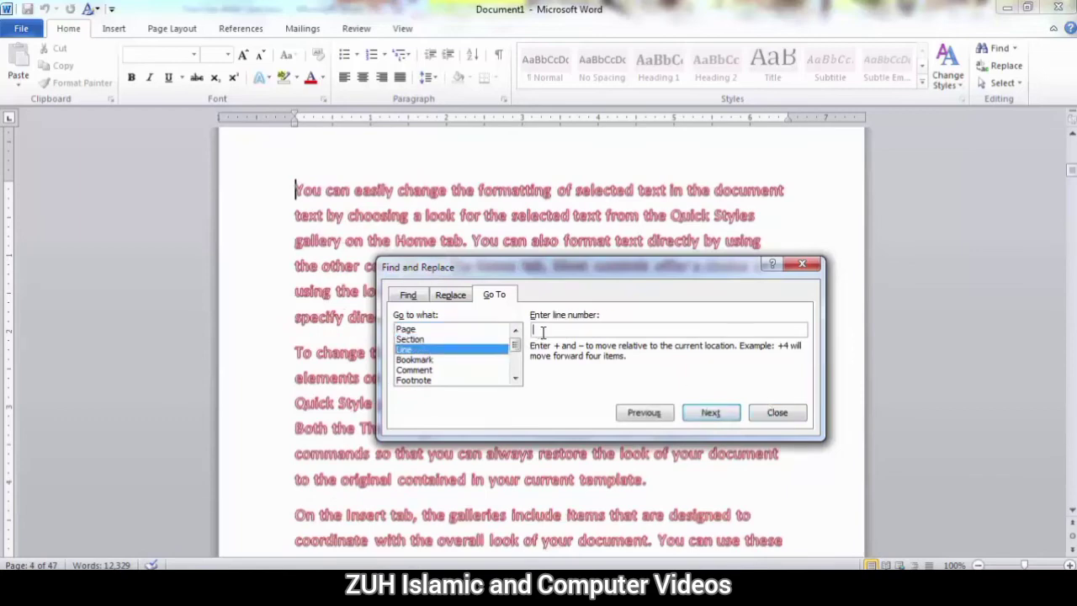
type("1")
left_click(707, 415)
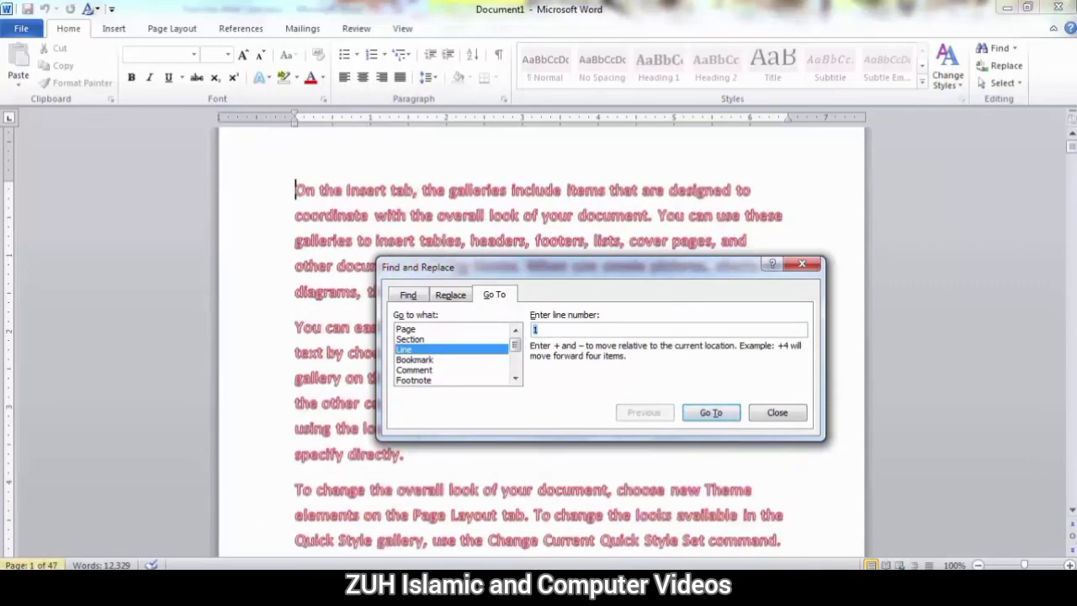
left_click(767, 414)
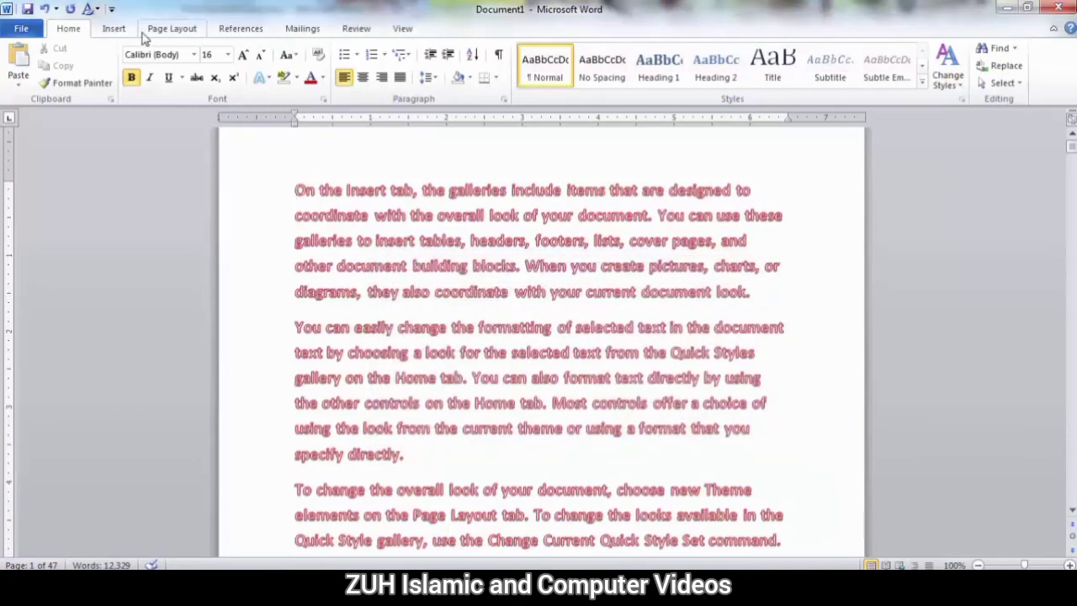
Turn on continuous line numbering for the document.
left_click(158, 32)
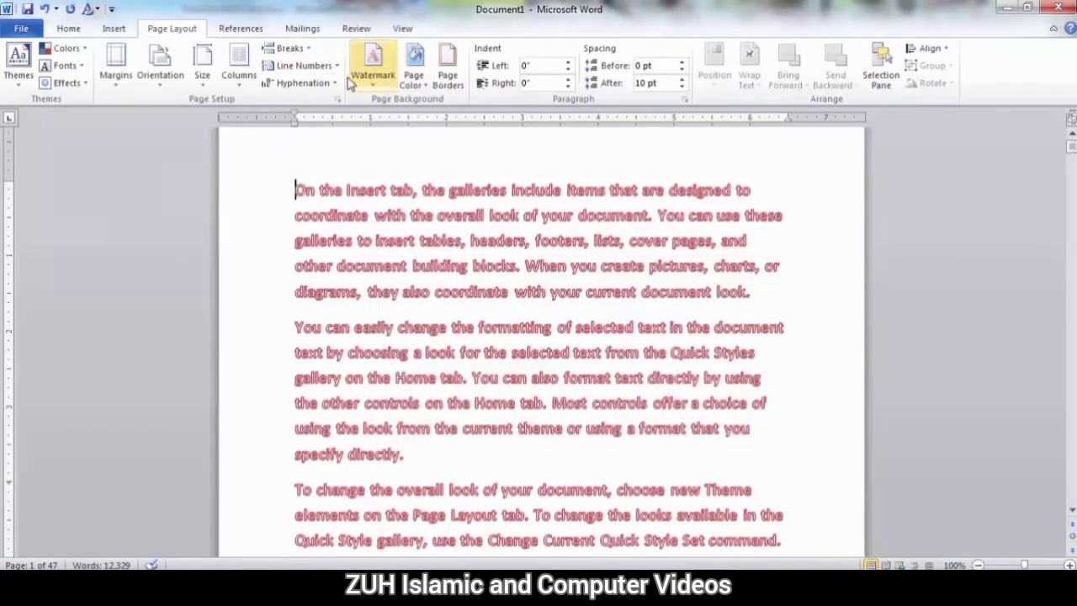
left_click(316, 69)
left_click(315, 105)
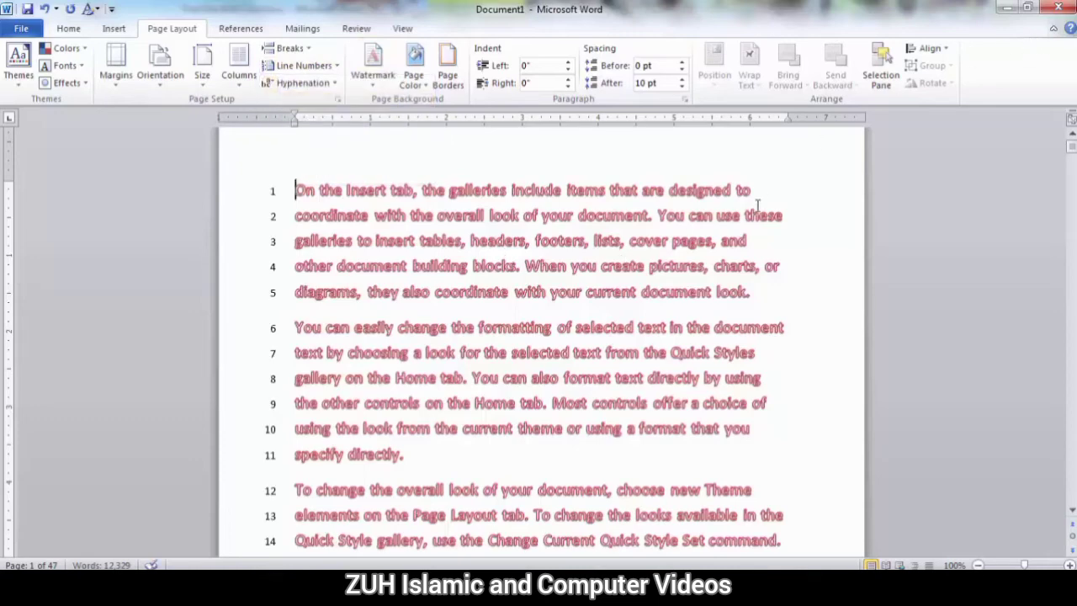
Move forward four lines with Go To using +4, select Section as the target and close the dialog.
key("ctrl+g")
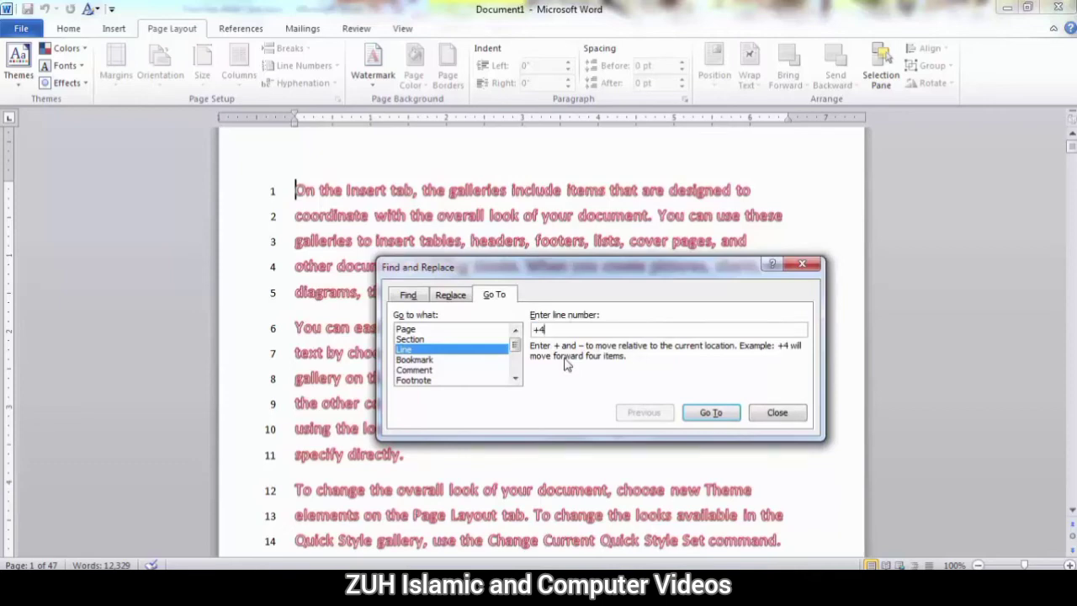
left_click(716, 413)
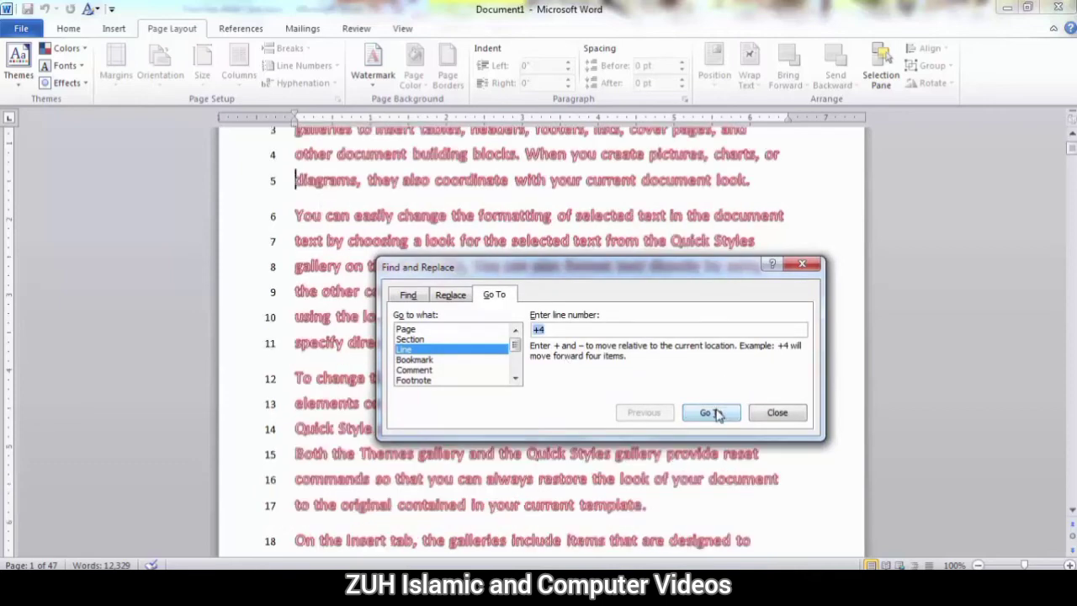
left_click(438, 339)
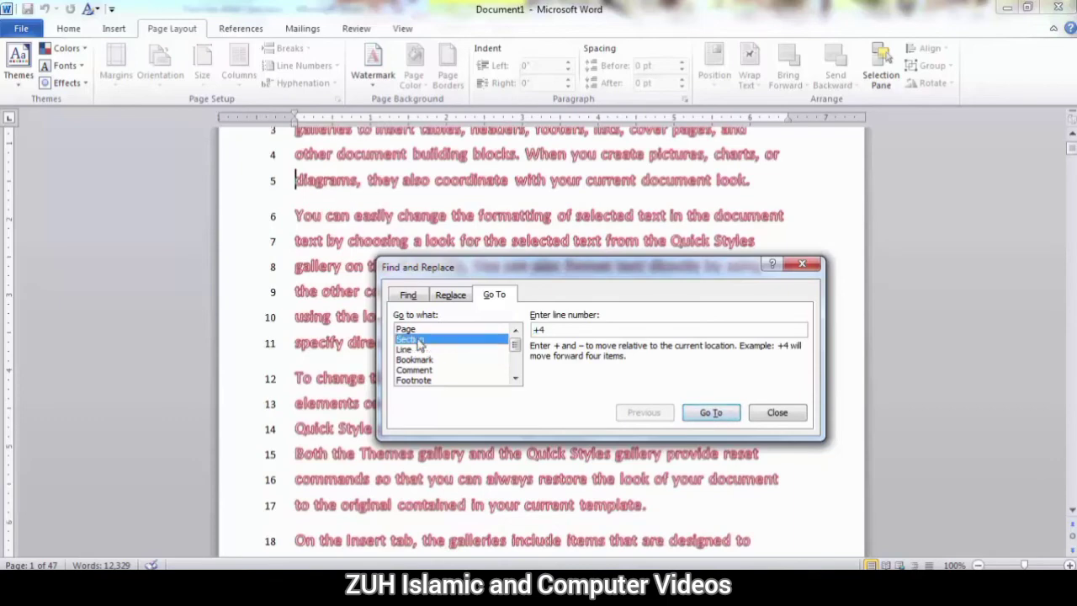
left_click(775, 412)
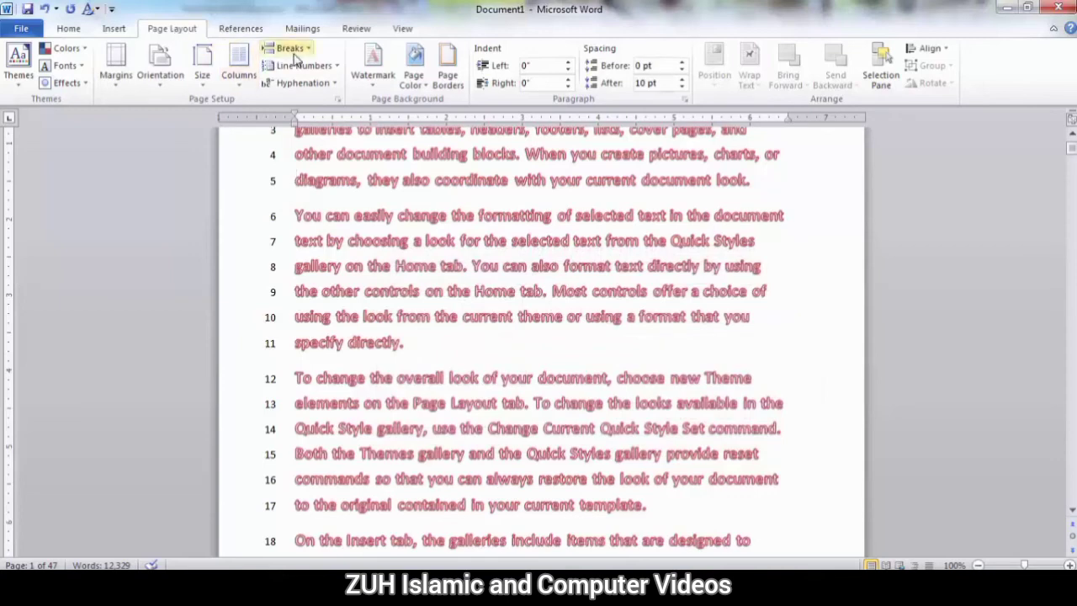
Insert a continuous section break before the paragraph starting at line 23 on page 1.
scroll(373, 379, "down", 4)
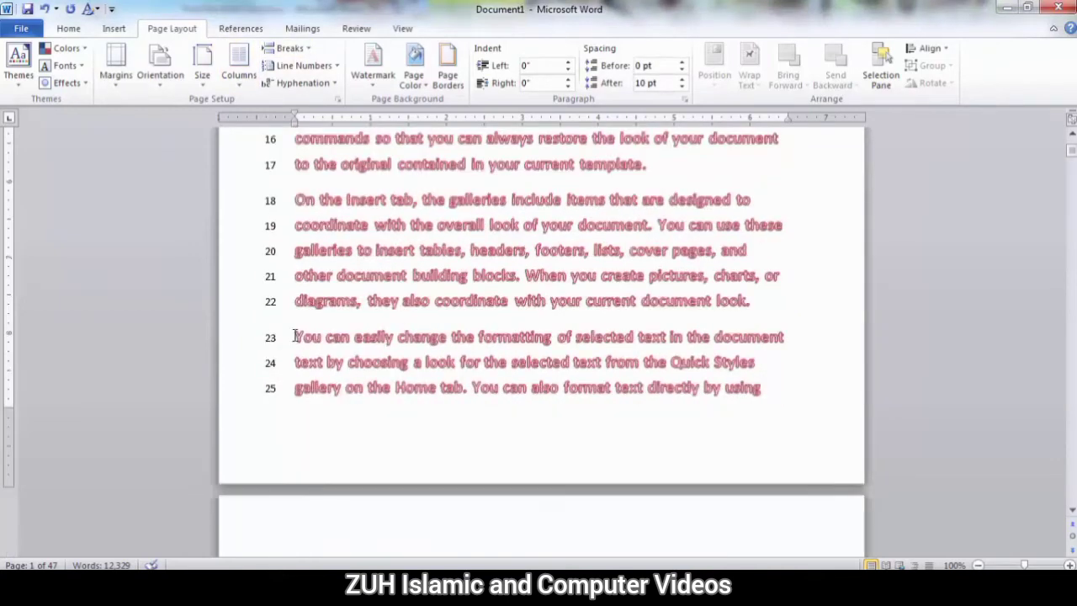
left_click(288, 48)
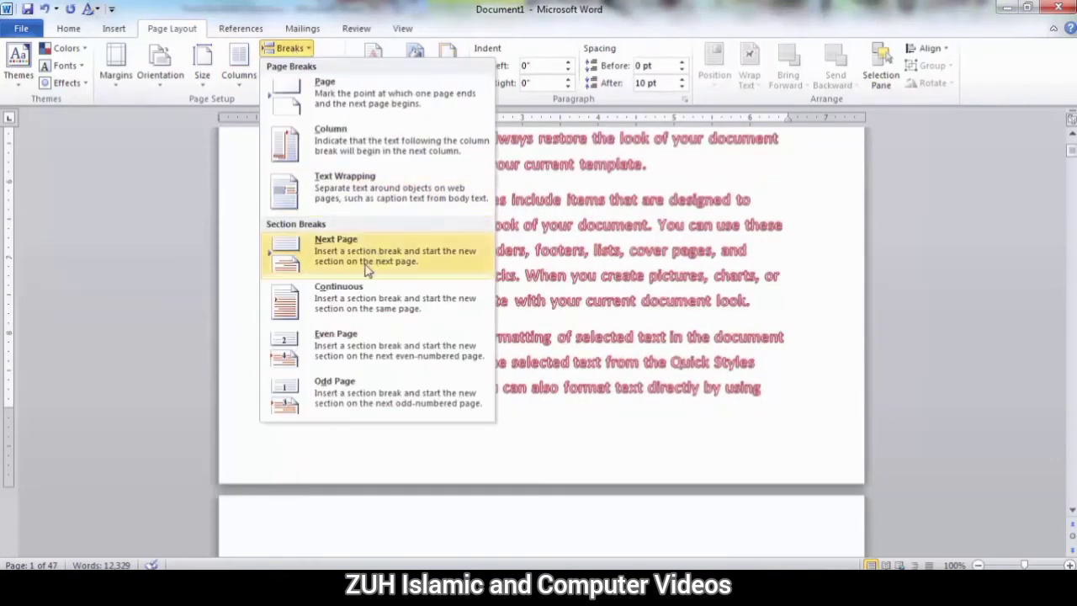
left_click(341, 289)
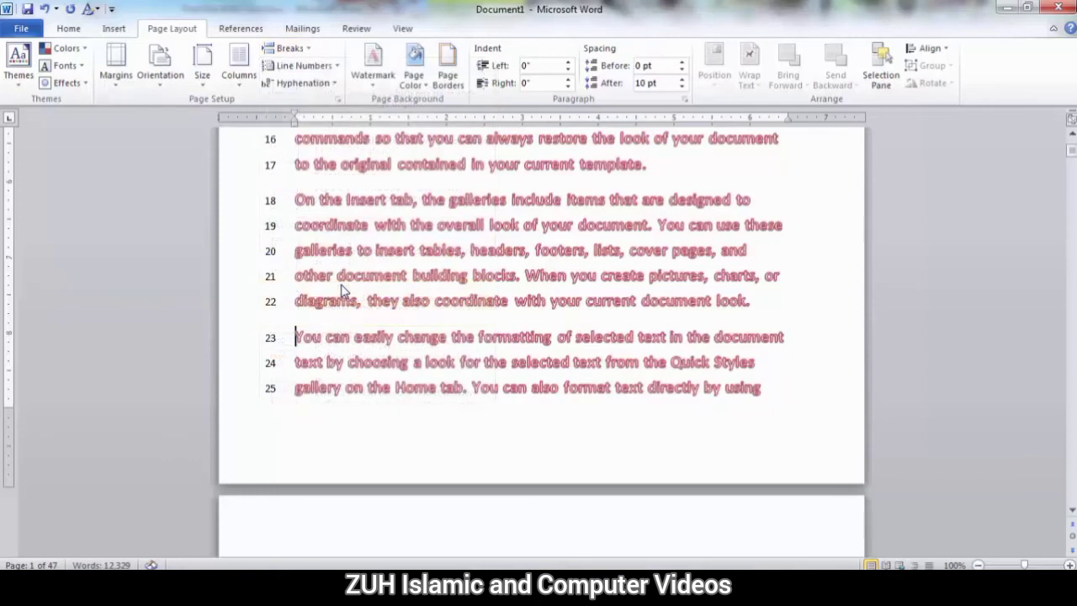
Add the Section indicator to the status bar.
right_click(265, 562)
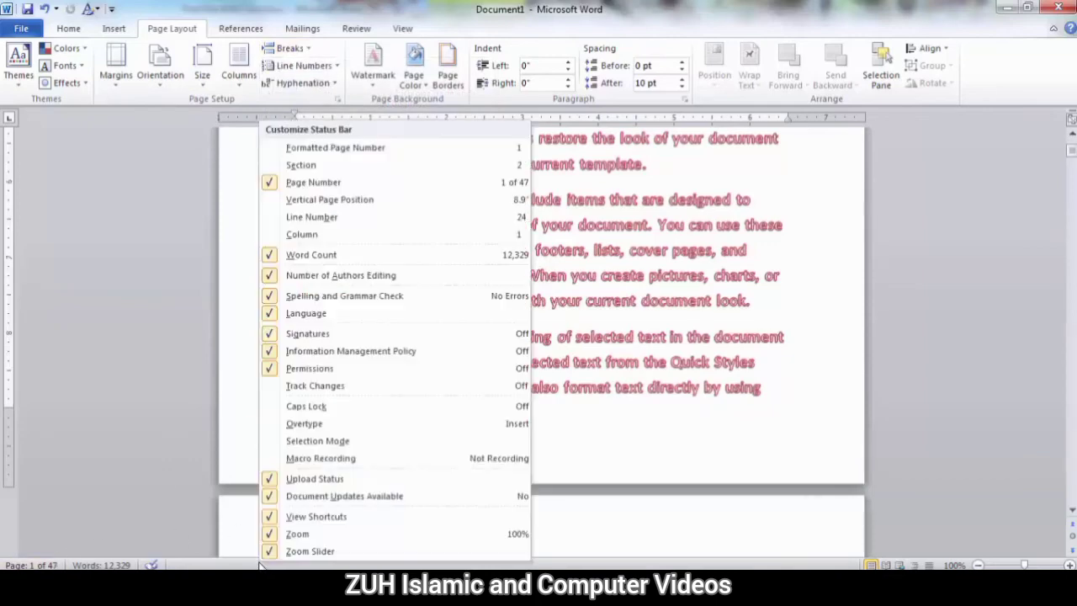
left_click(300, 165)
left_click(675, 285)
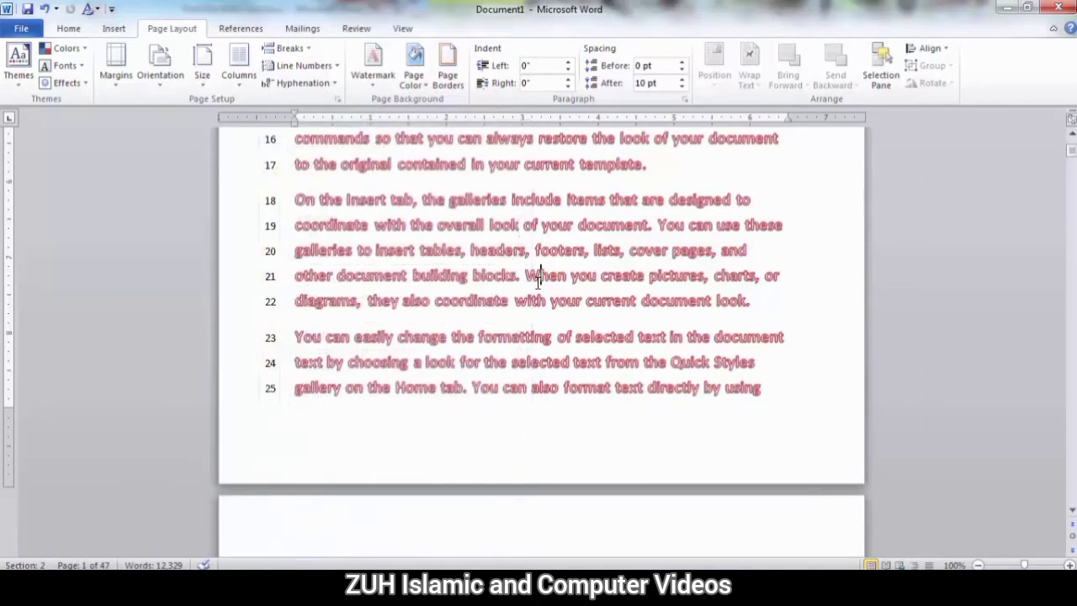
Insert continuous section breaks before the paragraphs starting at line 52 and line 86.
scroll(593, 283, "down", 12)
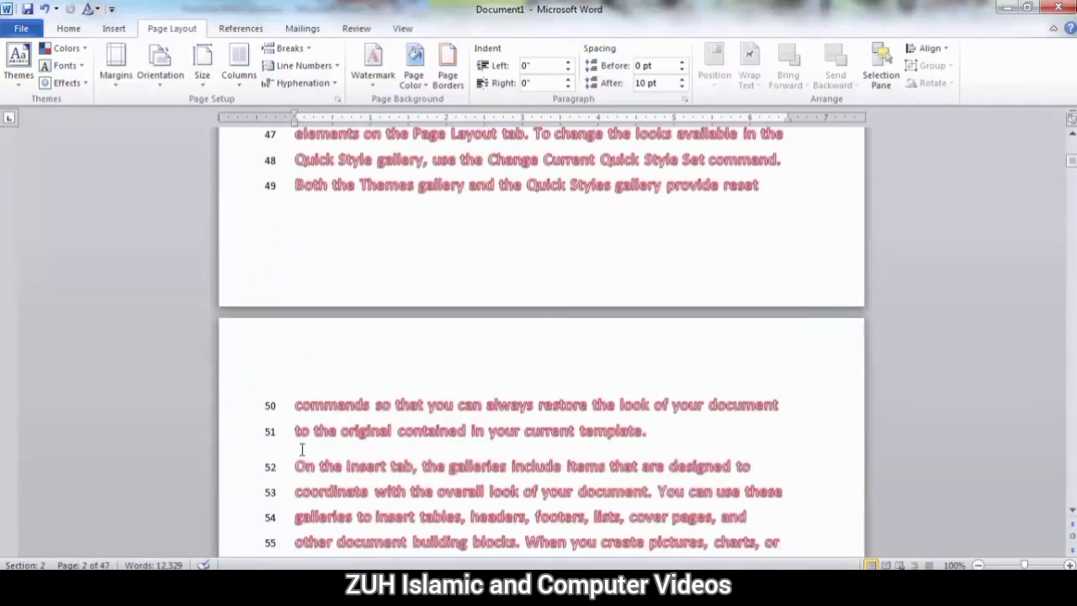
left_click(295, 465)
left_click(304, 66)
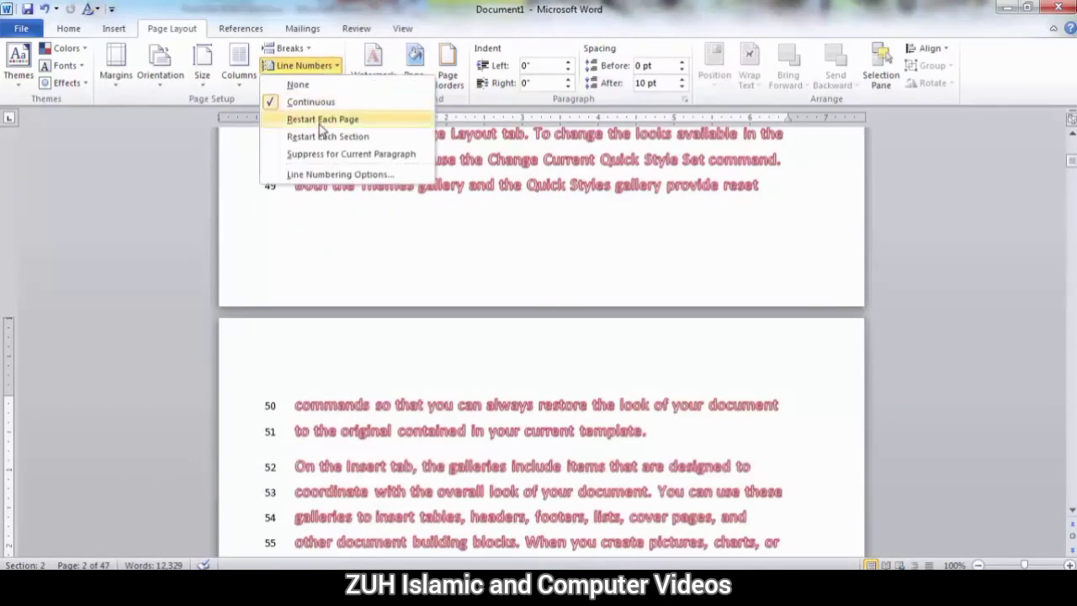
left_click(303, 48)
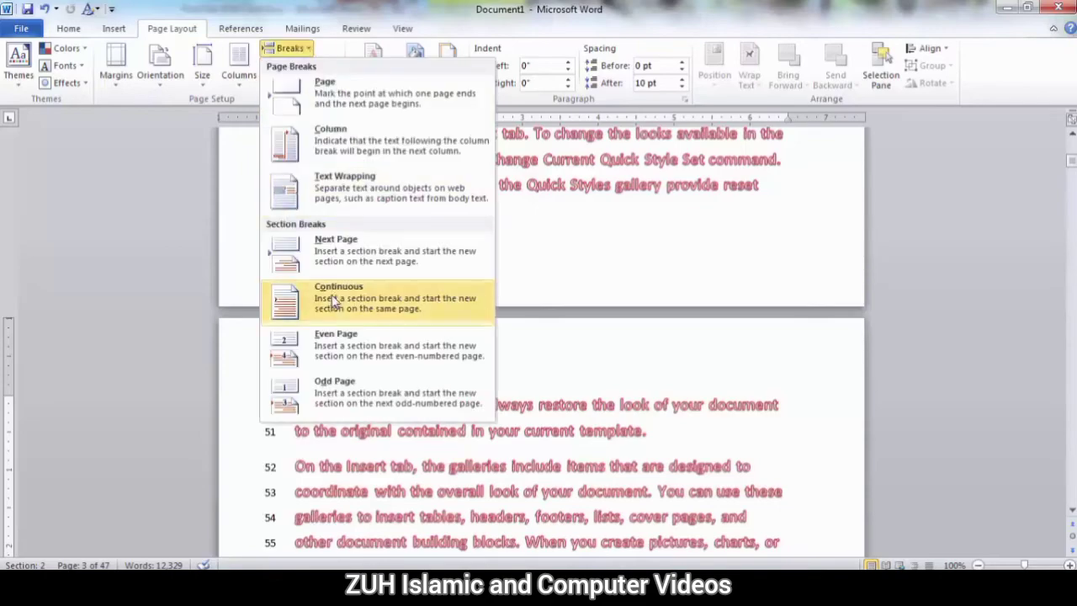
scroll(509, 366, "down", 10)
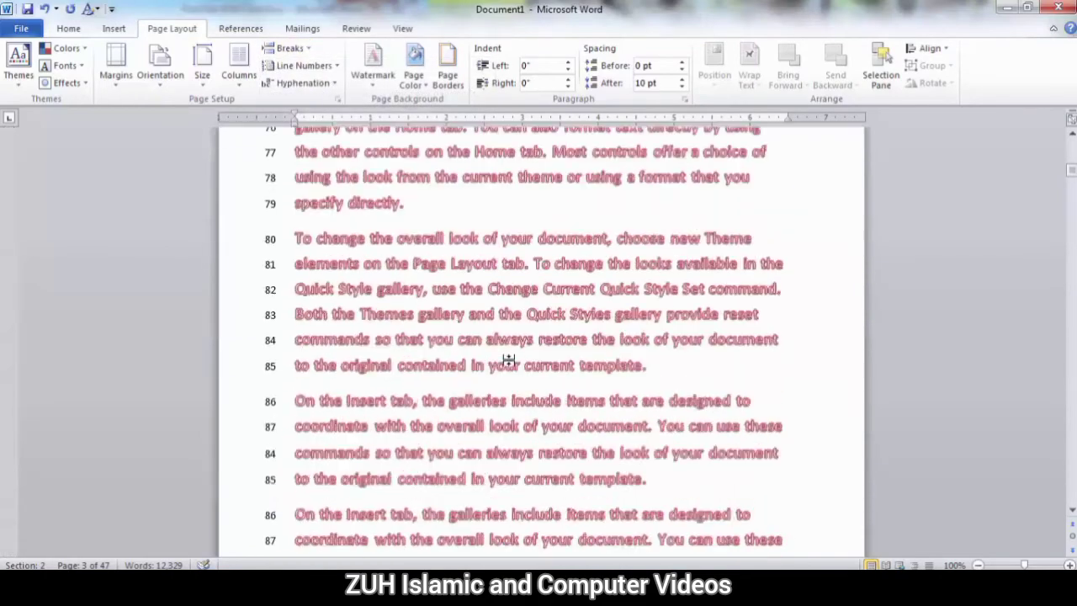
left_click(305, 50)
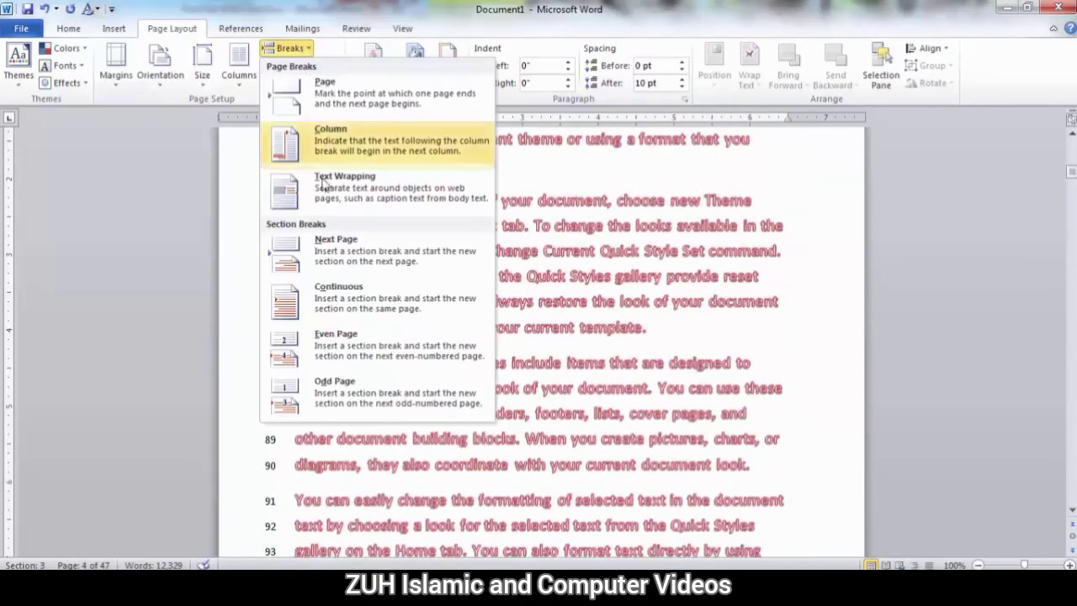
left_click(336, 292)
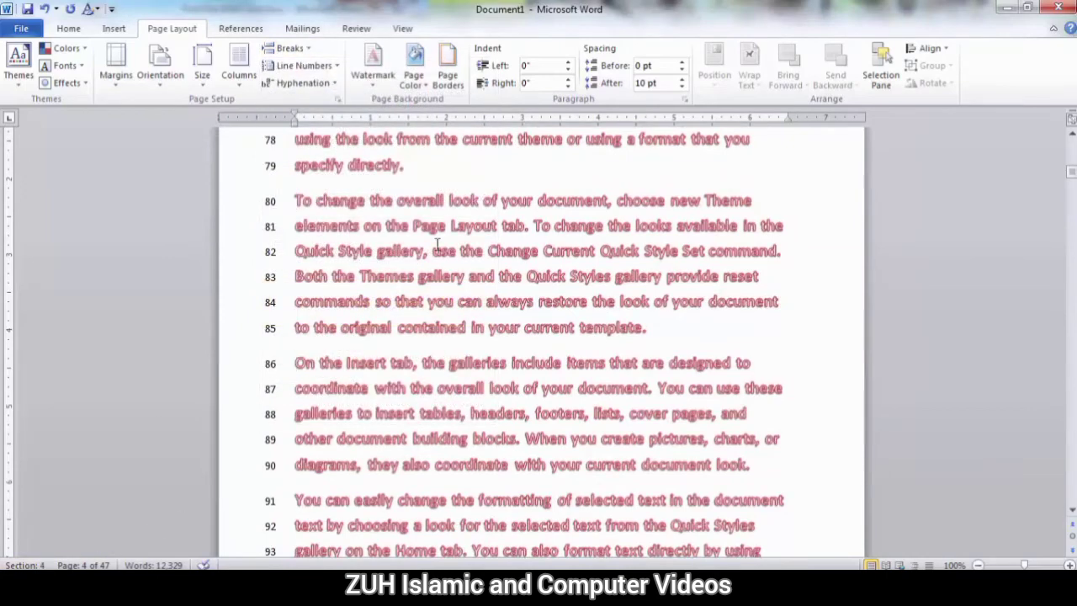
Use Go To to jump to section 2 and move one section forward with +1.
key("ctrl+g")
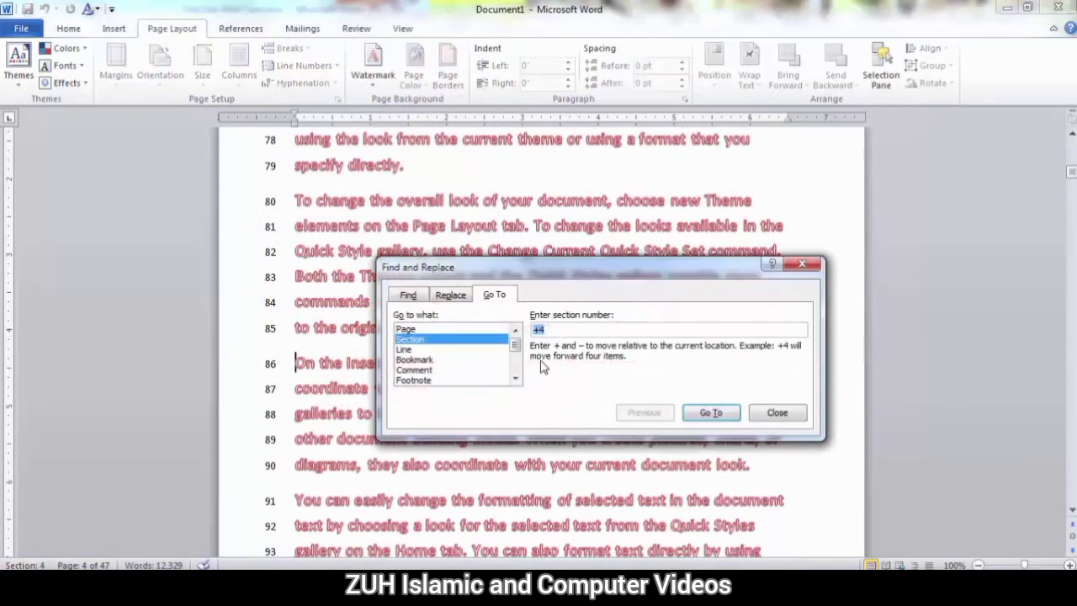
type("2")
left_click(711, 413)
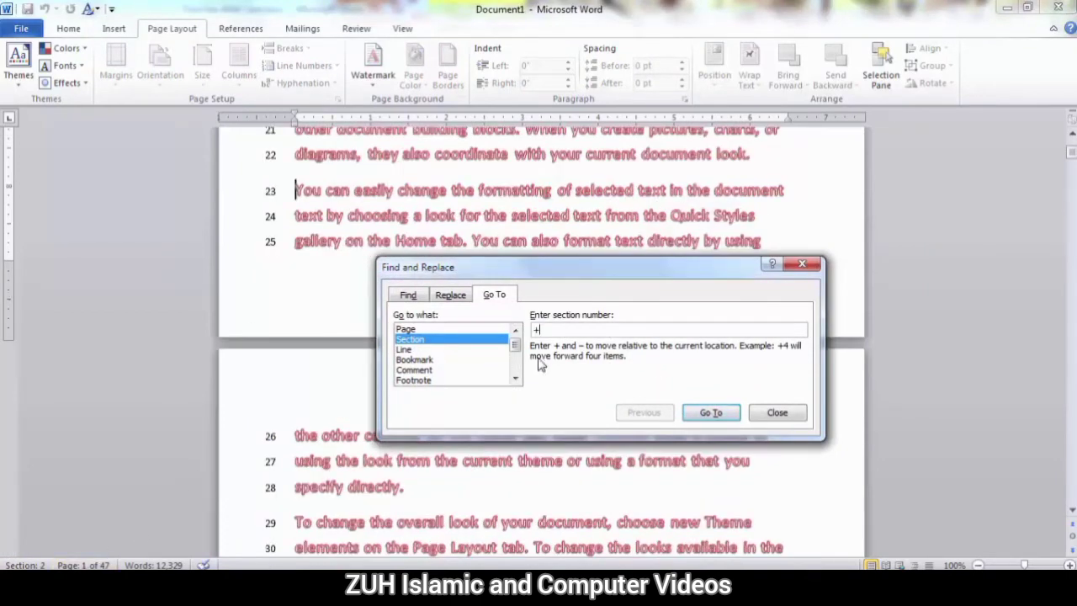
left_click(711, 412)
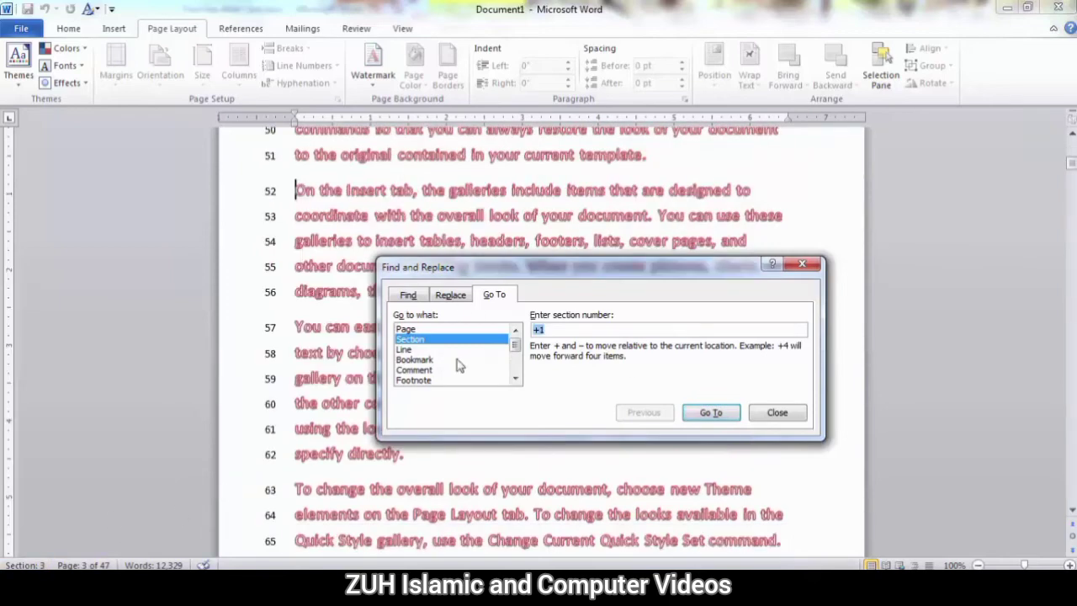
Examine the Bookmark, Comment and Footnote targets in Go To, close it, and look over the commands that insert such items.
left_click(418, 359)
left_click(418, 370)
left_click(417, 380)
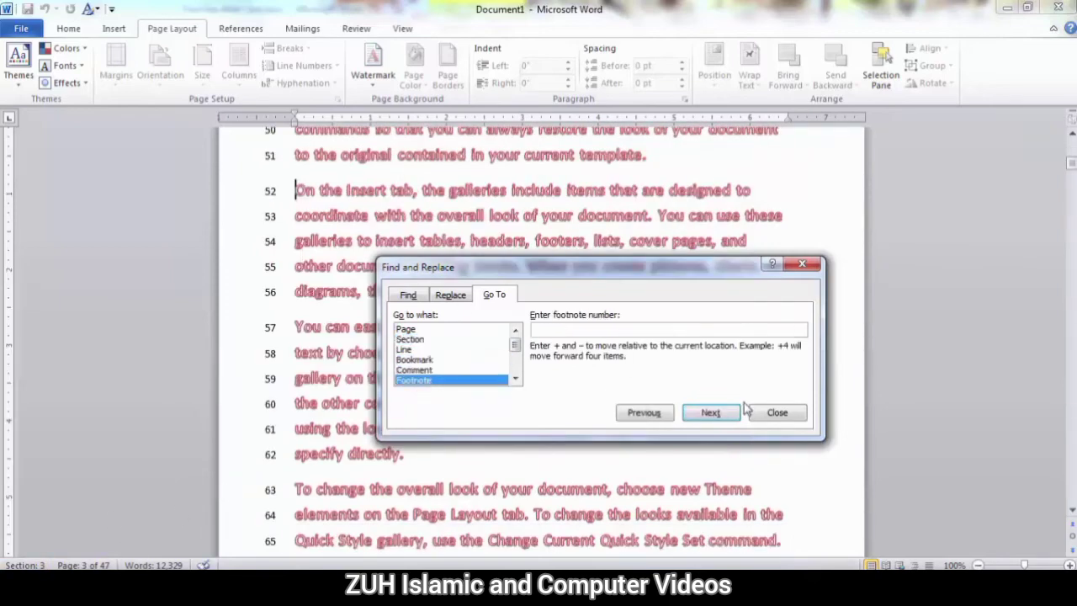
left_click(775, 413)
left_click(115, 29)
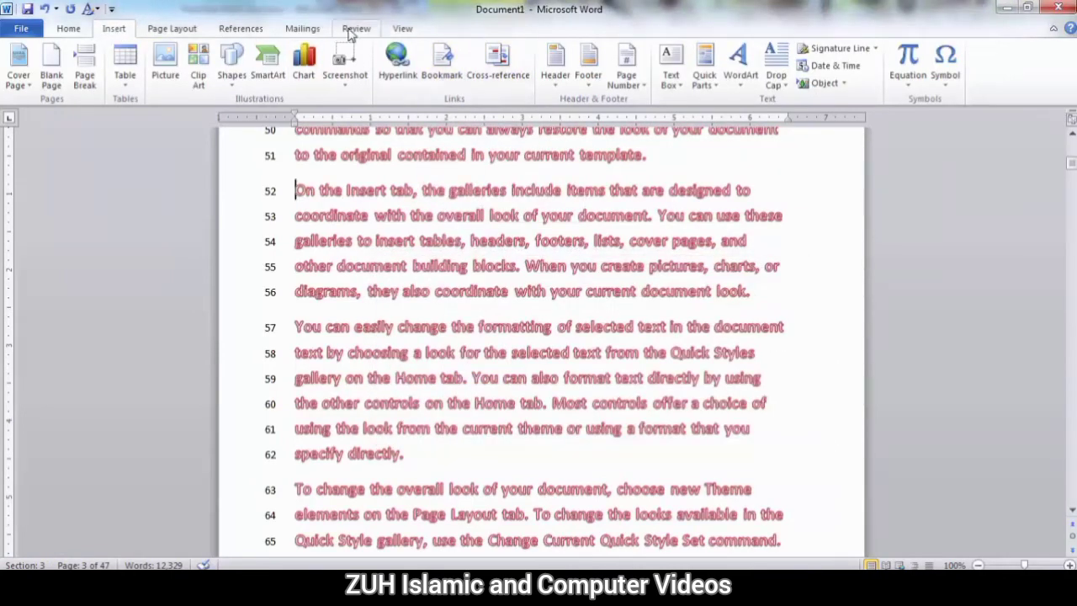
left_click(350, 30)
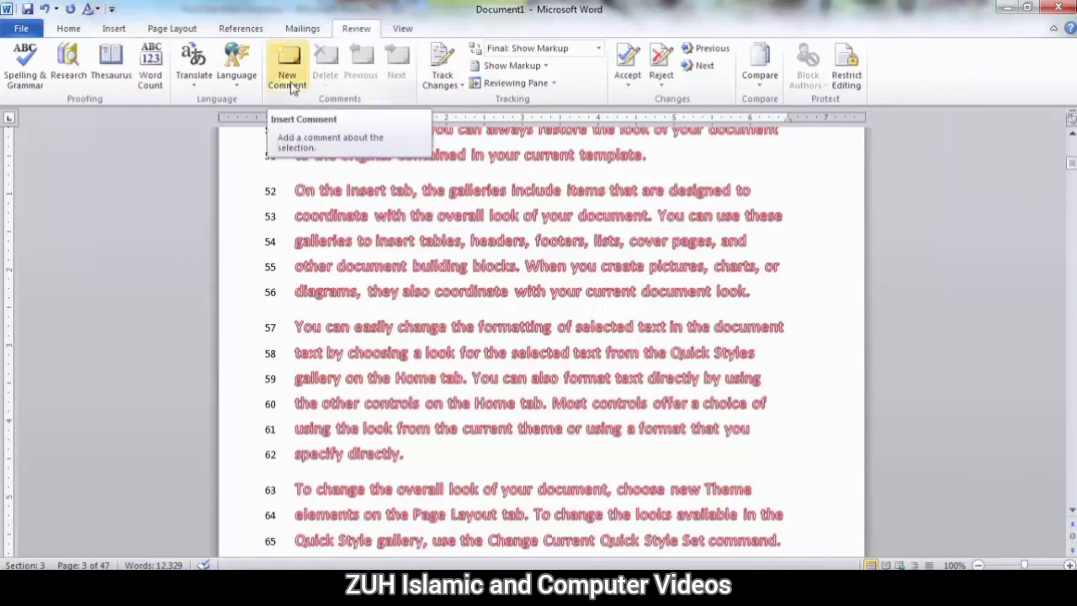
left_click(113, 30)
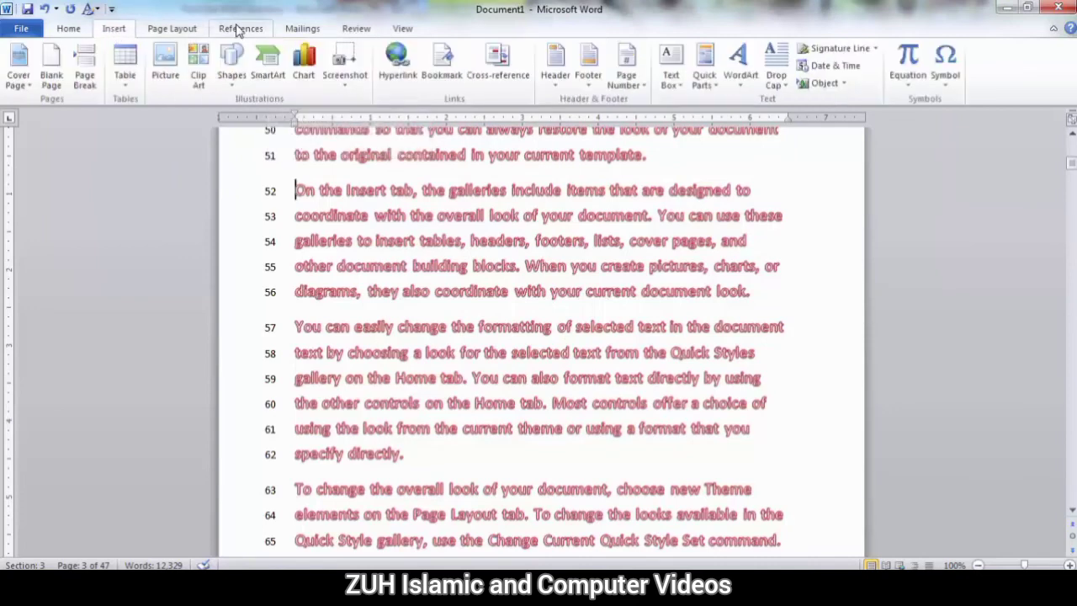
left_click(239, 28)
left_click(113, 28)
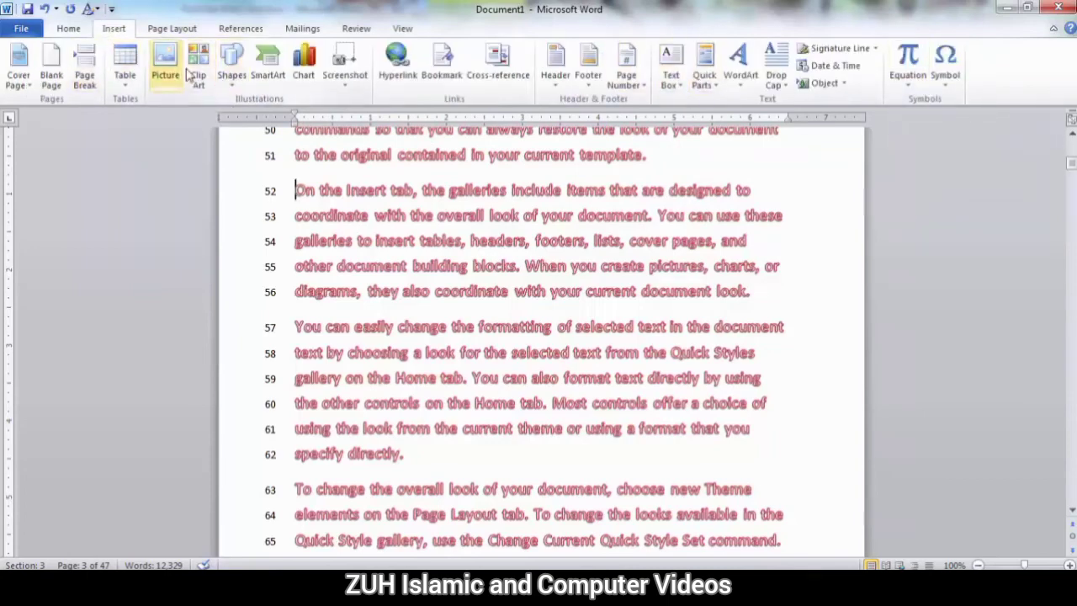
Select the entire document text with Select All and review the highlighted text up to page 1.
left_click(69, 29)
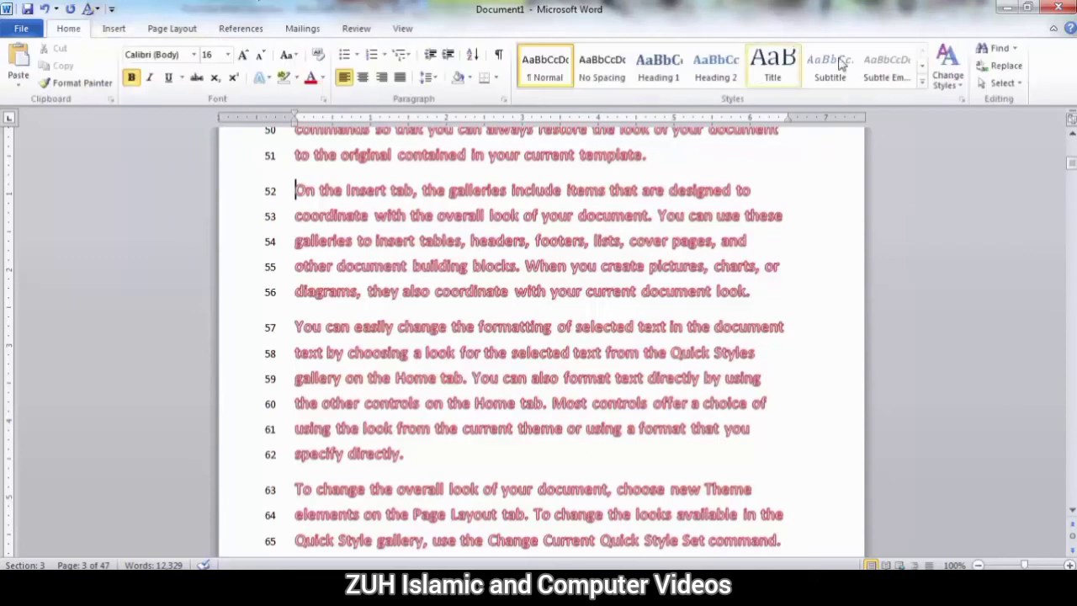
left_click(1017, 82)
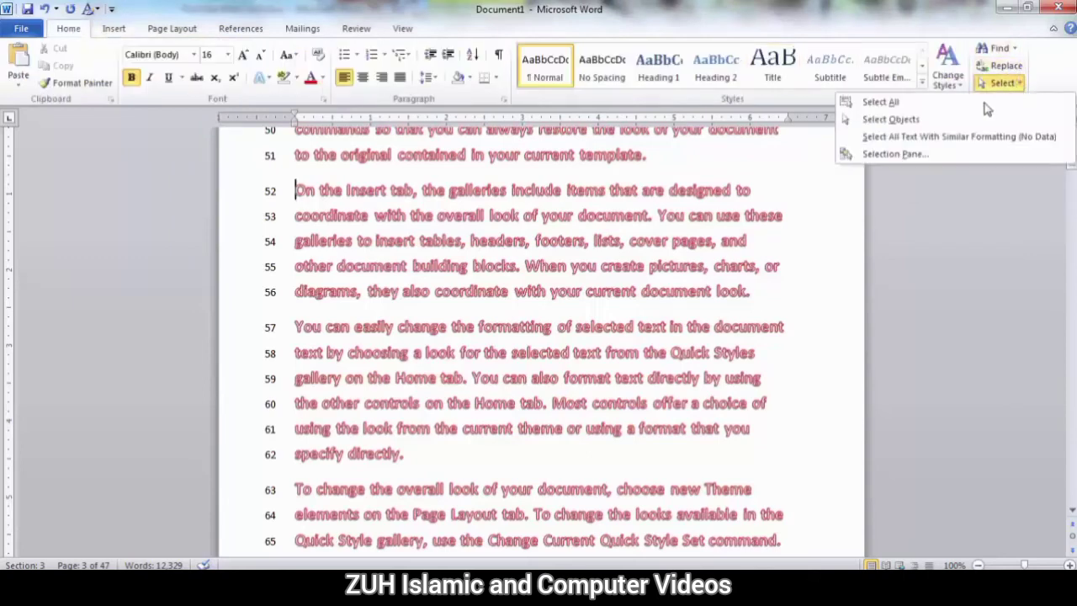
left_click(916, 108)
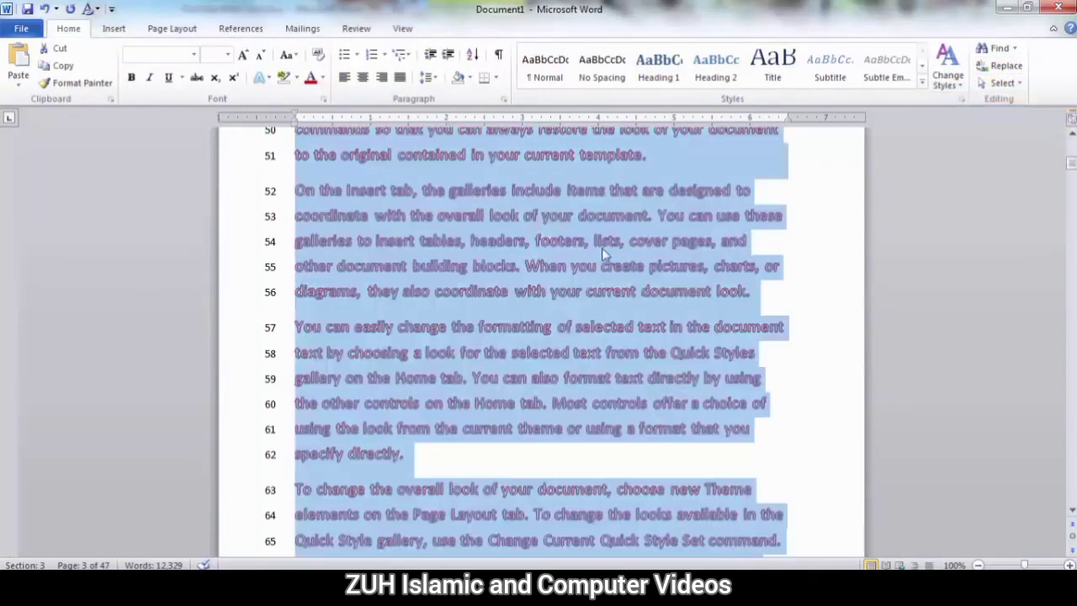
scroll(601, 247, "up", 3)
scroll(601, 254, "up", 10)
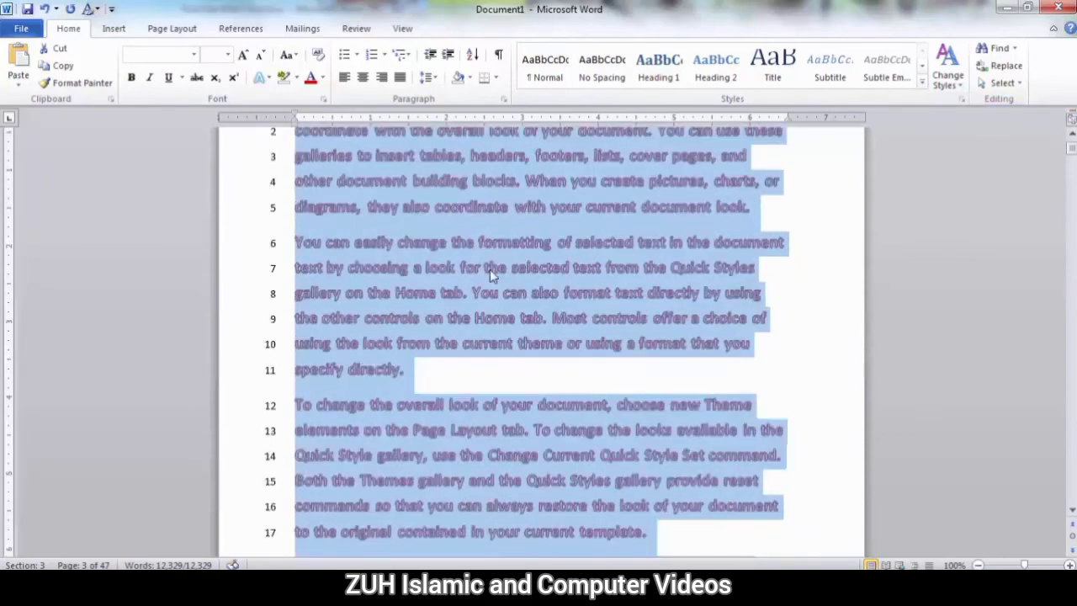
Clear the selection, reselect the entire document text and delete it.
left_click(490, 270)
key("ctrl+a")
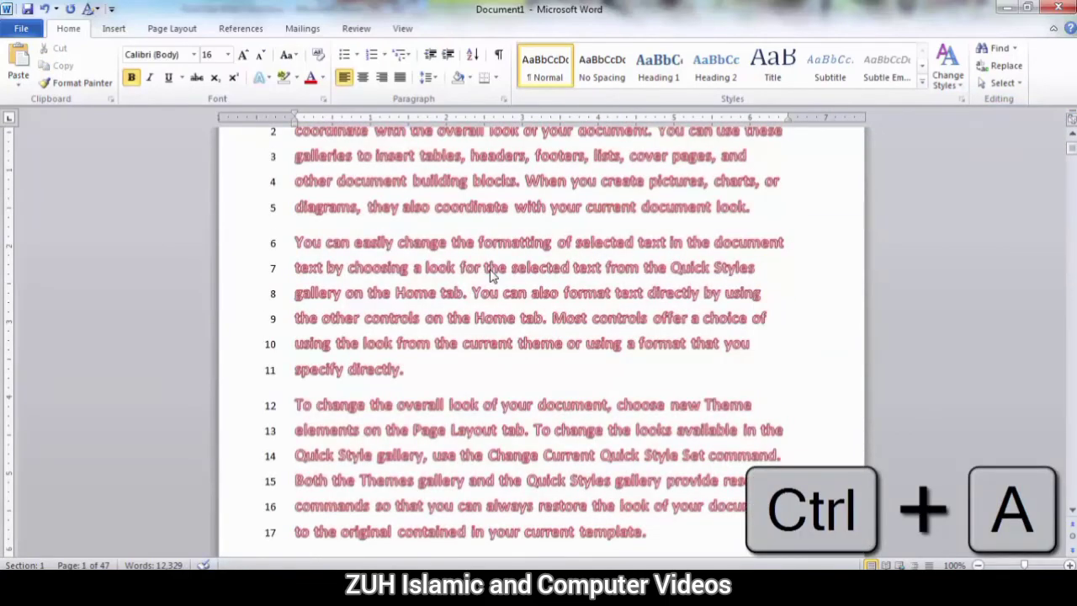
key("Delete")
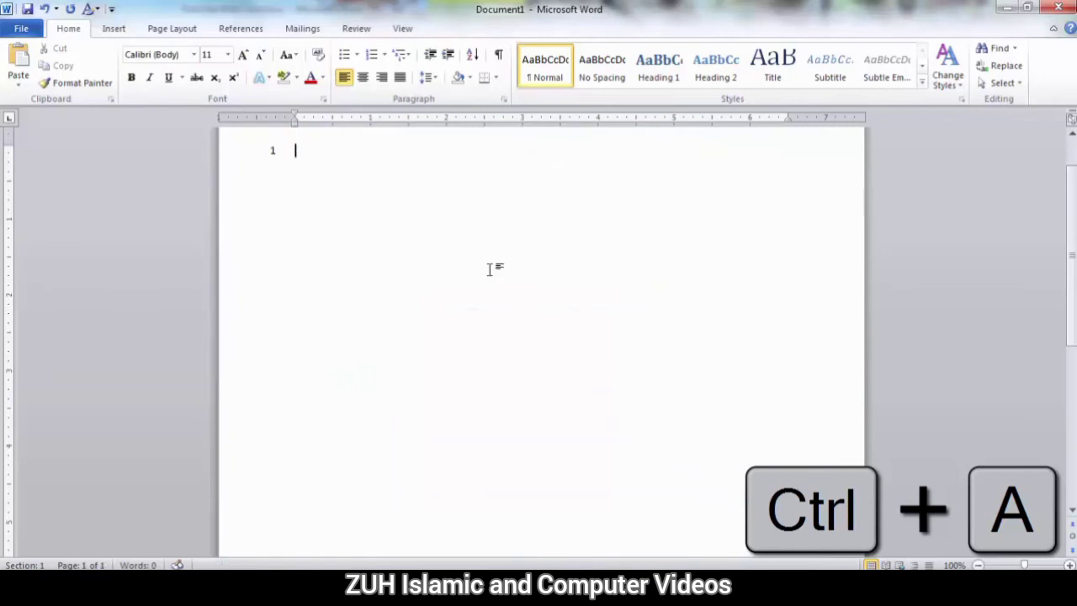
Turn off line numbering for the empty document.
left_click(195, 32)
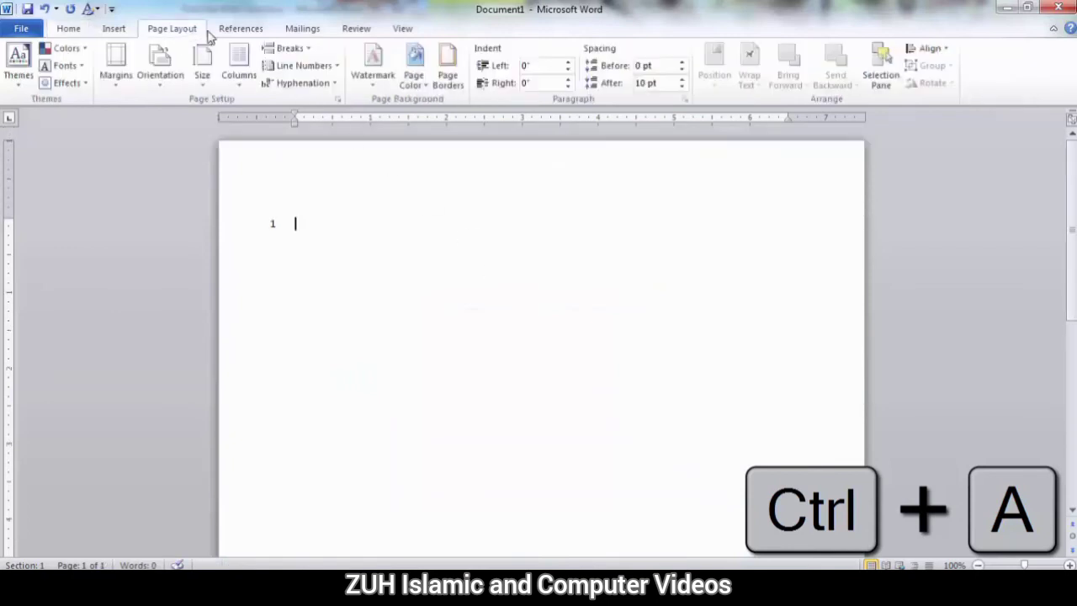
left_click(304, 65)
left_click(305, 84)
left_click(69, 28)
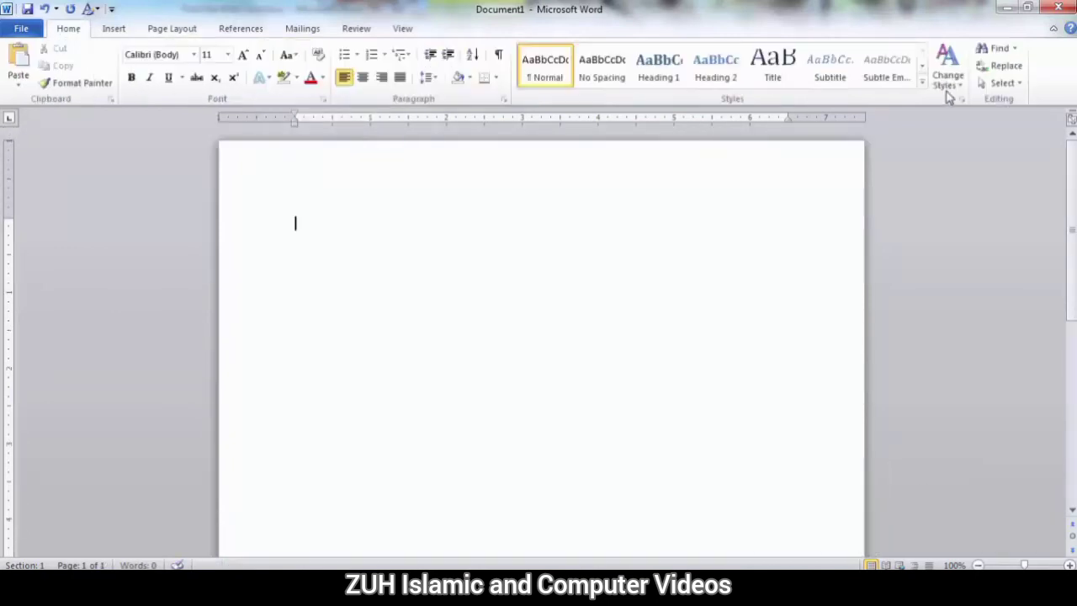
Generate three paragraphs of sample text at the document start with =rand().
left_click(1002, 84)
left_click(487, 233)
type("=rand()")
key("Return")
Draw four blue rectangles, about 1.03" high and 1.6" wide, spread over the sample text.
left_click(114, 27)
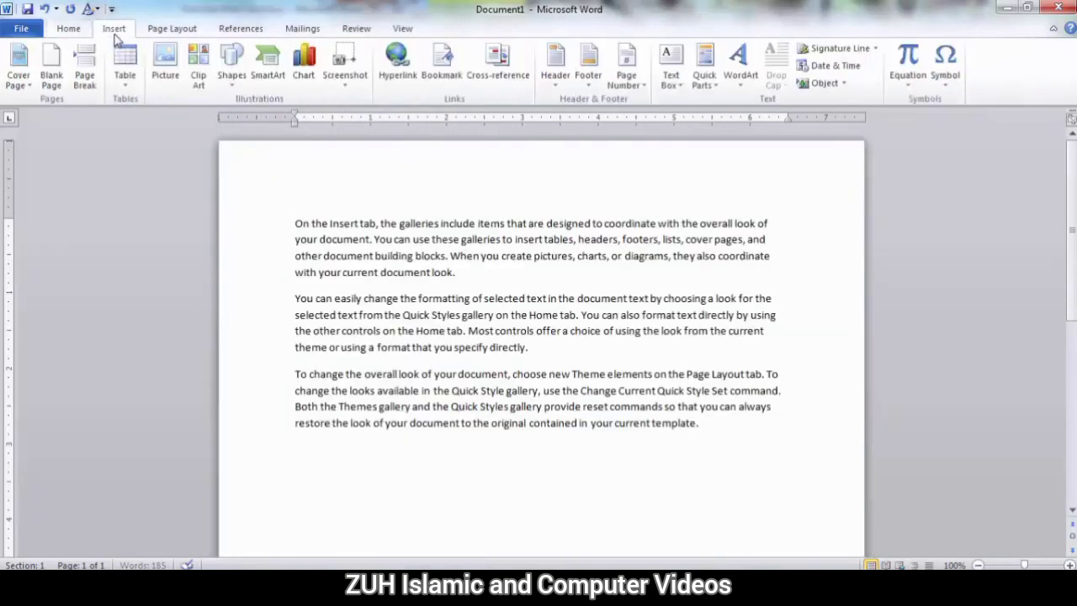
left_click(235, 69)
left_click(273, 115)
mouse_move(316, 204)
left_mouse_down()
mouse_move(439, 283)
mouse_move(553, 252)
mouse_move(712, 265)
mouse_move(437, 378)
mouse_move(670, 374)
left_mouse_up()
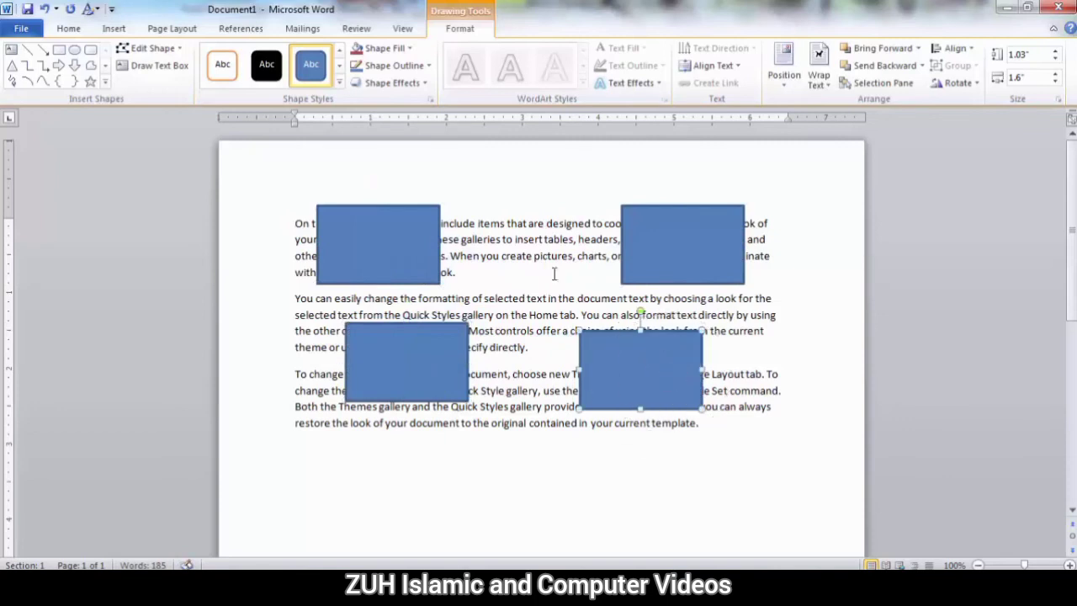
Highlight text between the rectangles and clear it, then turn on Select Objects and pick individual rectangles.
left_click(530, 240)
left_click_drag(503, 240, 546, 286)
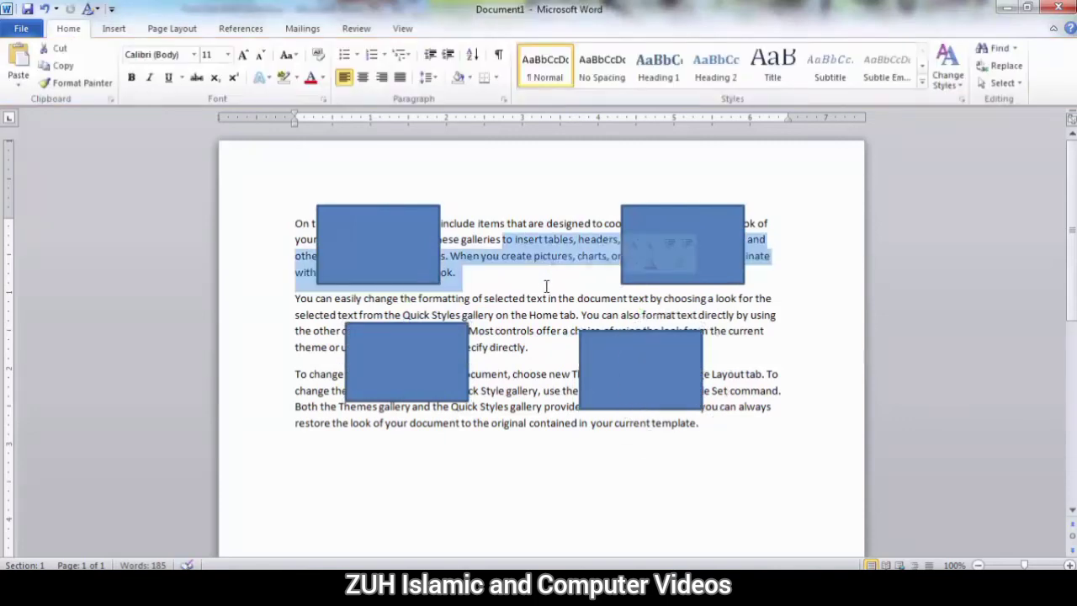
left_click(560, 288)
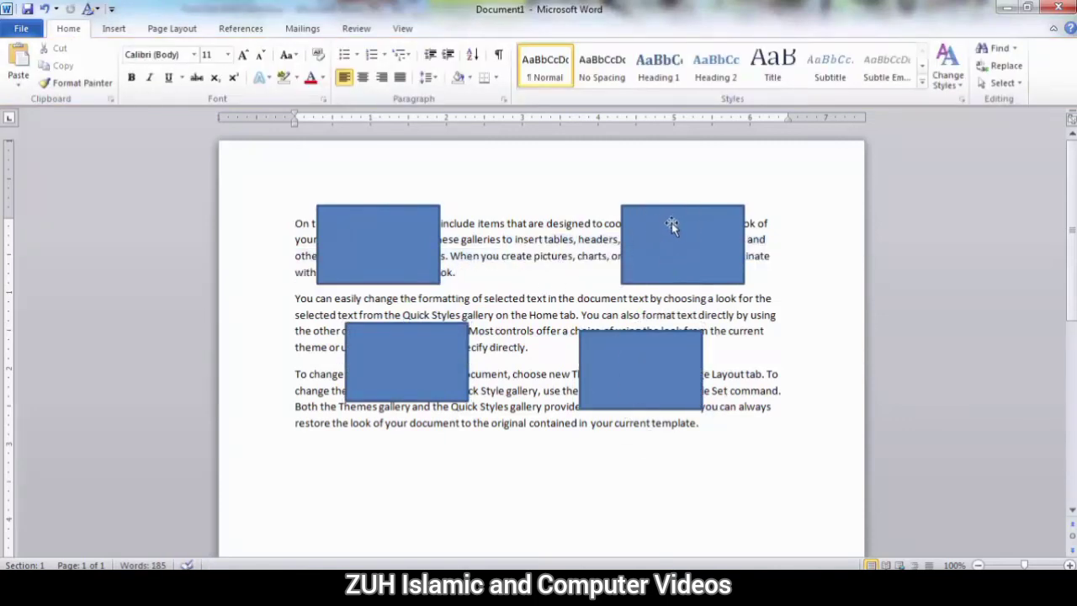
left_click(1001, 84)
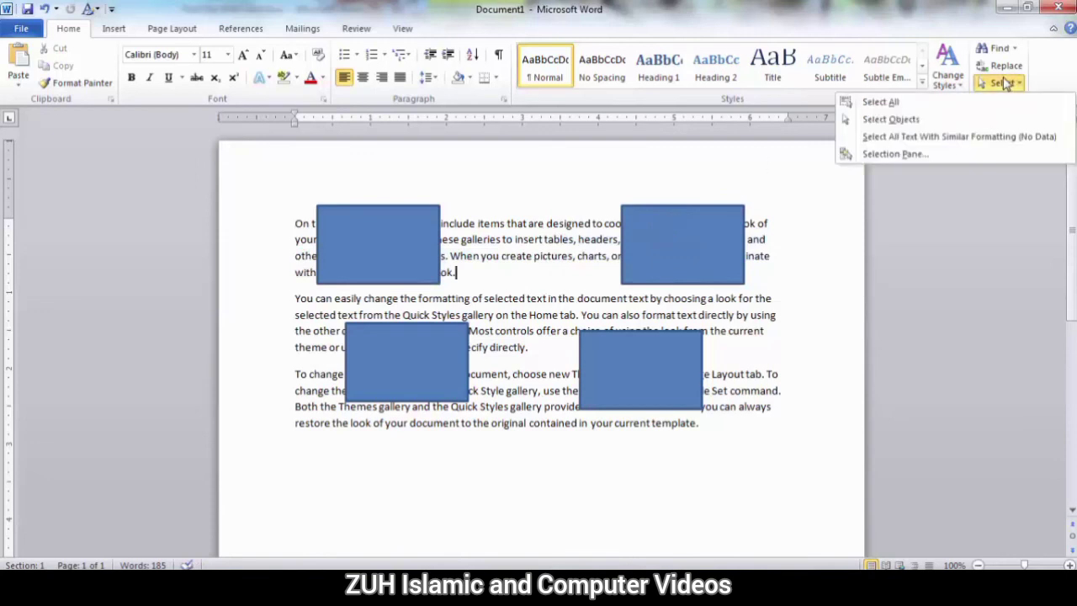
left_click(913, 122)
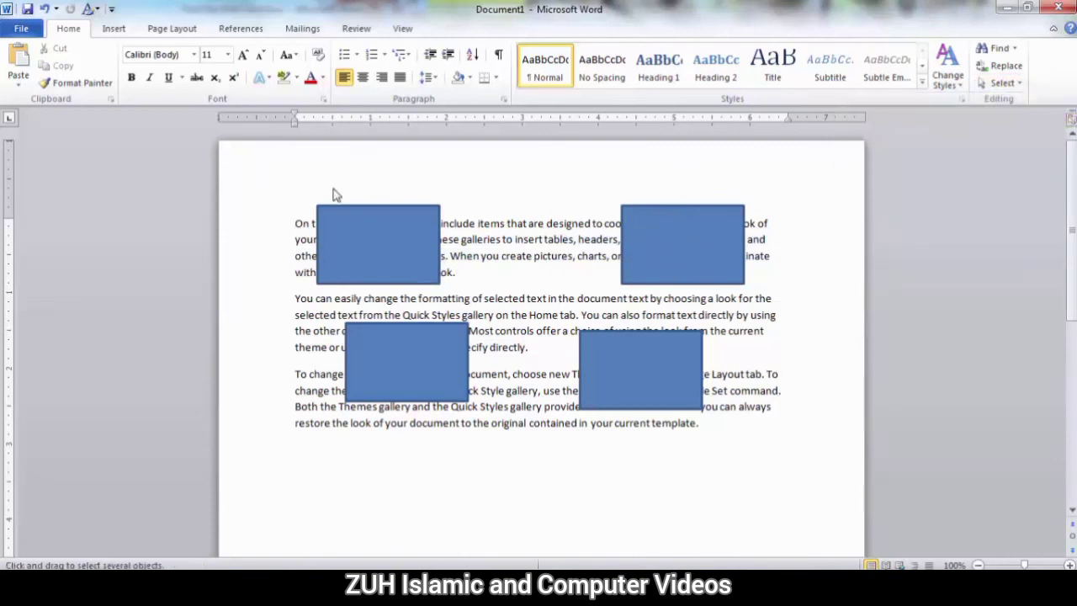
left_click(408, 360)
left_click(639, 263)
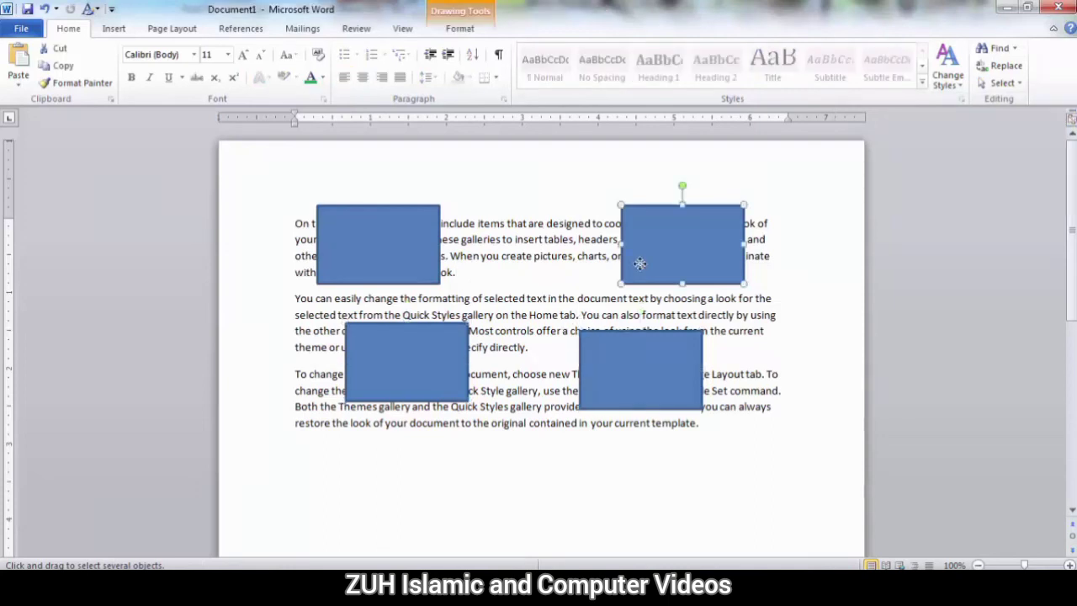
Turn off Select Objects and delete three rectangles, keeping only the one over the start of the first paragraph.
left_click(1003, 83)
left_click(715, 223)
key("Delete")
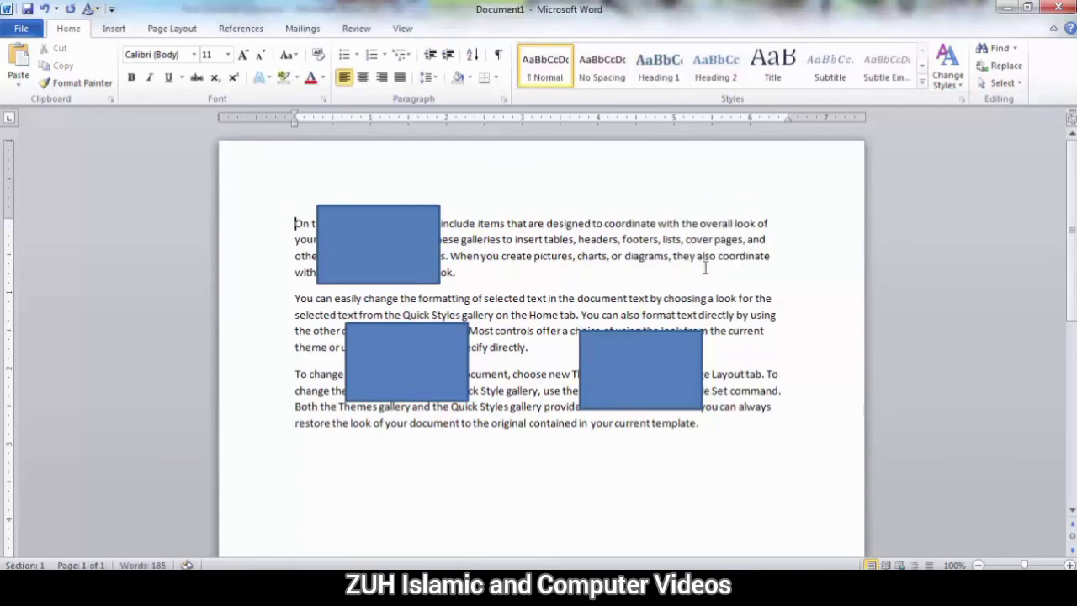
left_click(645, 357)
key("Delete")
left_click(464, 353)
key("Delete")
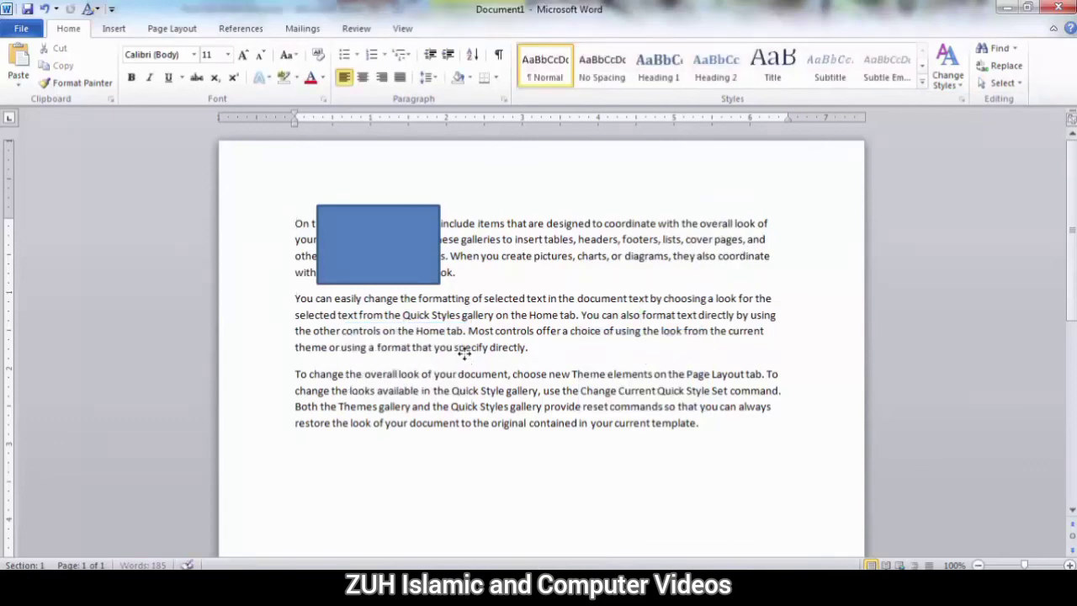
Move the remaining rectangle to overlap the first two paragraphs and send it behind the text.
left_click_drag(399, 222, 450, 254)
right_click(451, 255)
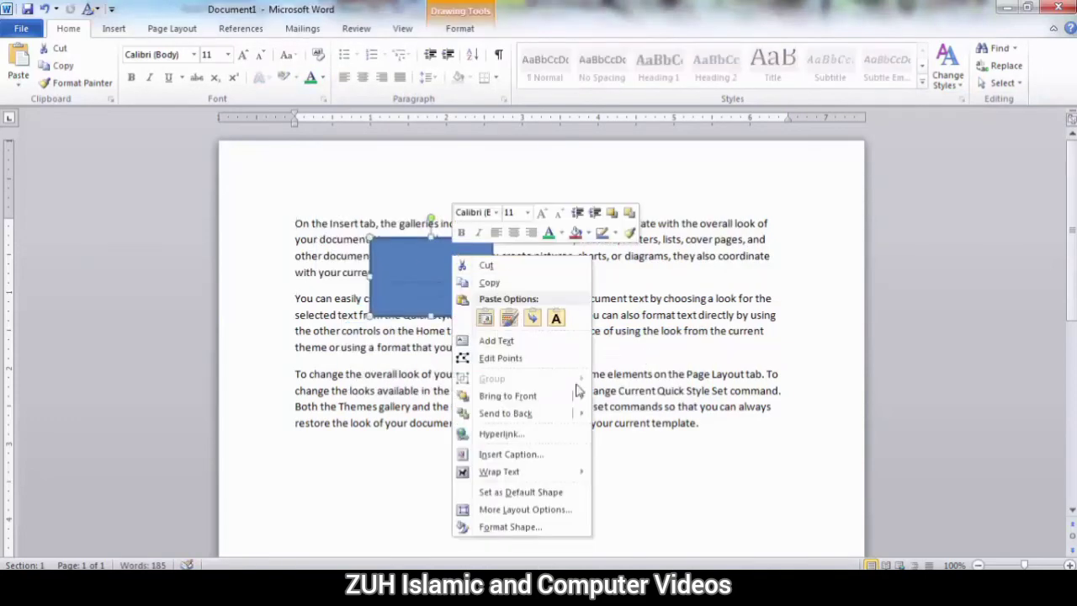
mouse_move(567, 415)
left_click(651, 446)
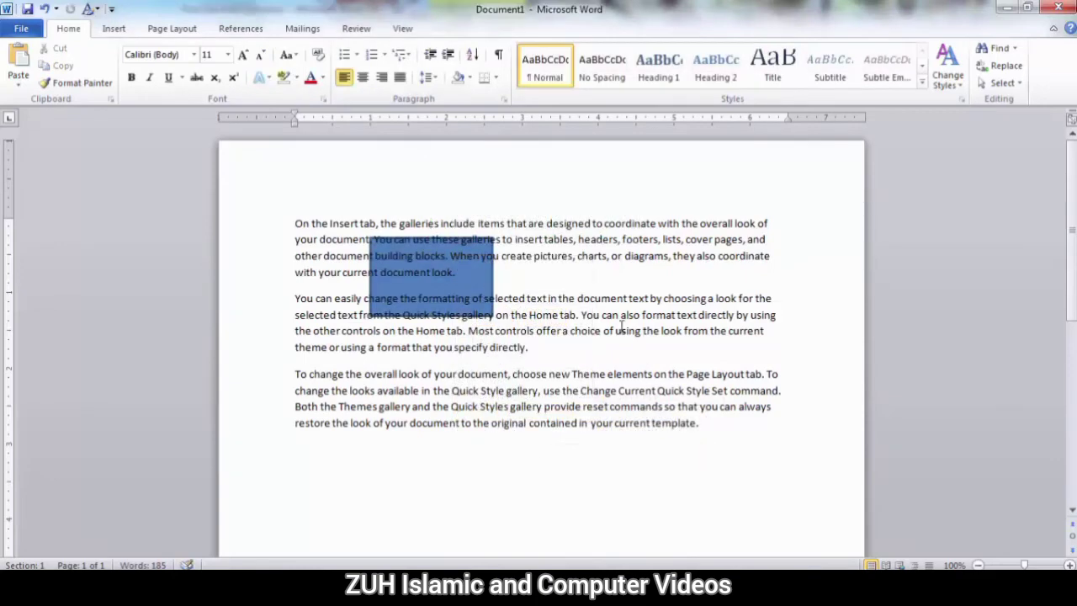
Try to pick the rectangle behind the text without Select Objects, then clear the text selection.
left_click_drag(409, 258, 472, 289)
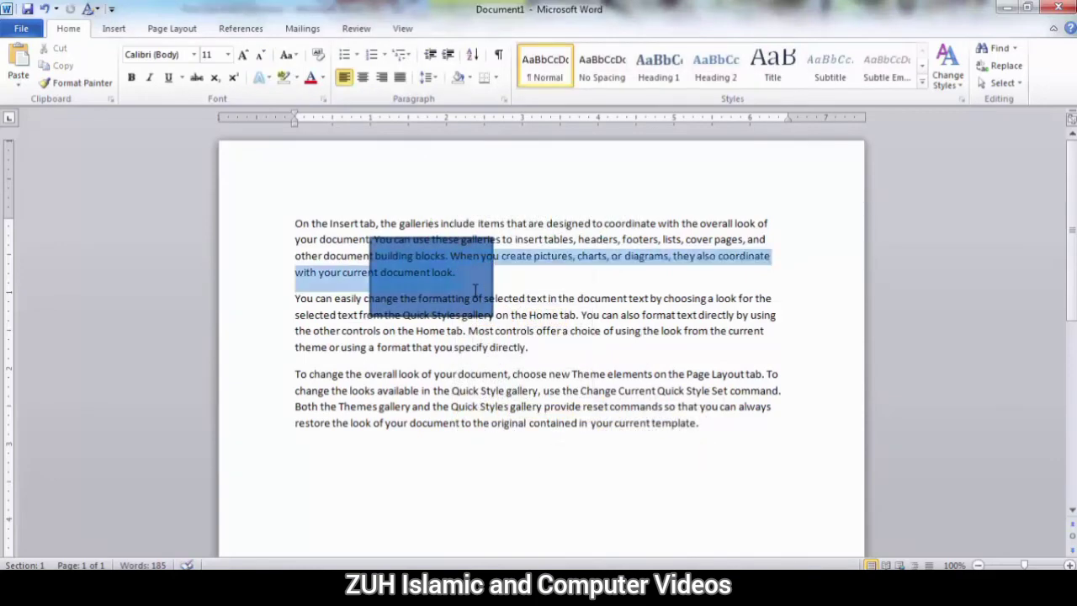
left_click(406, 249)
left_click_drag(408, 254, 452, 260)
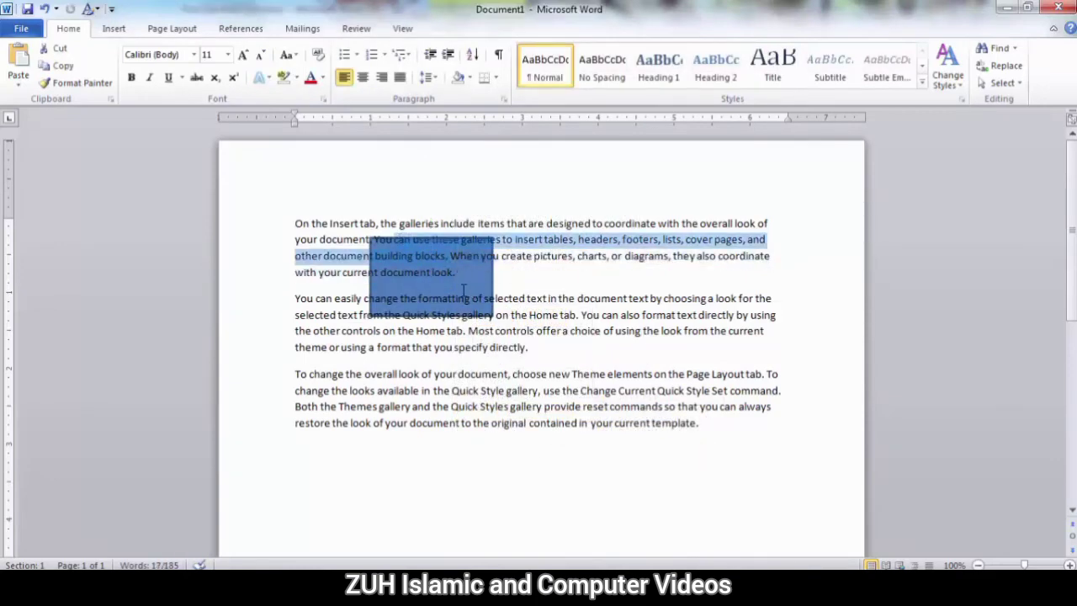
left_click(713, 245)
Turn on Select Objects and delete the rectangle behind the text.
left_click(1019, 81)
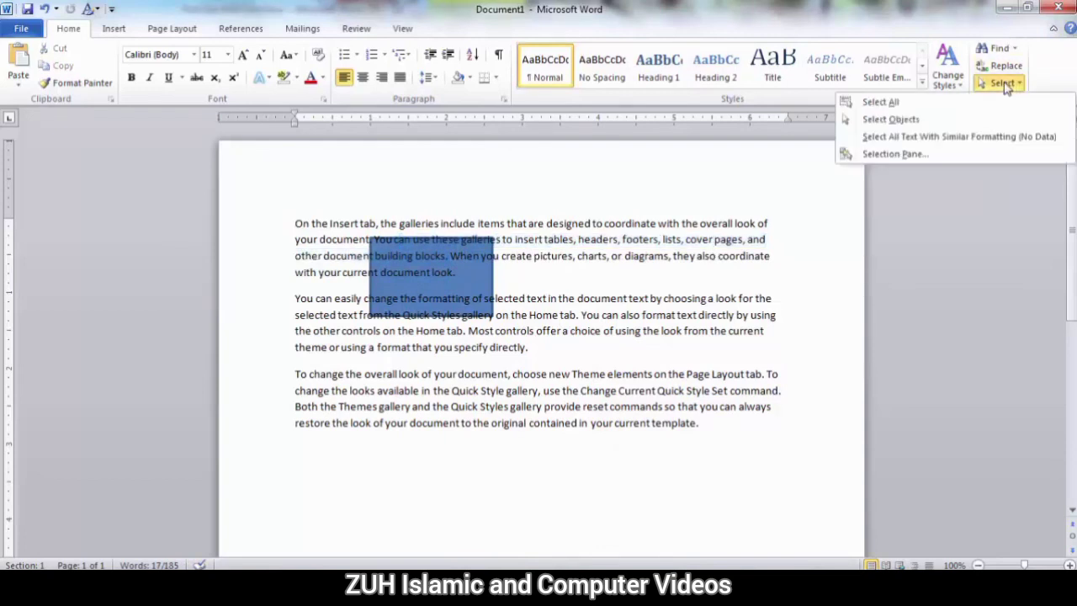
left_click(904, 118)
mouse_move(438, 260)
left_mouse_down()
mouse_move(472, 288)
mouse_move(576, 295)
mouse_move(410, 282)
mouse_move(353, 242)
mouse_move(602, 255)
mouse_move(439, 254)
left_mouse_up()
key("Delete")
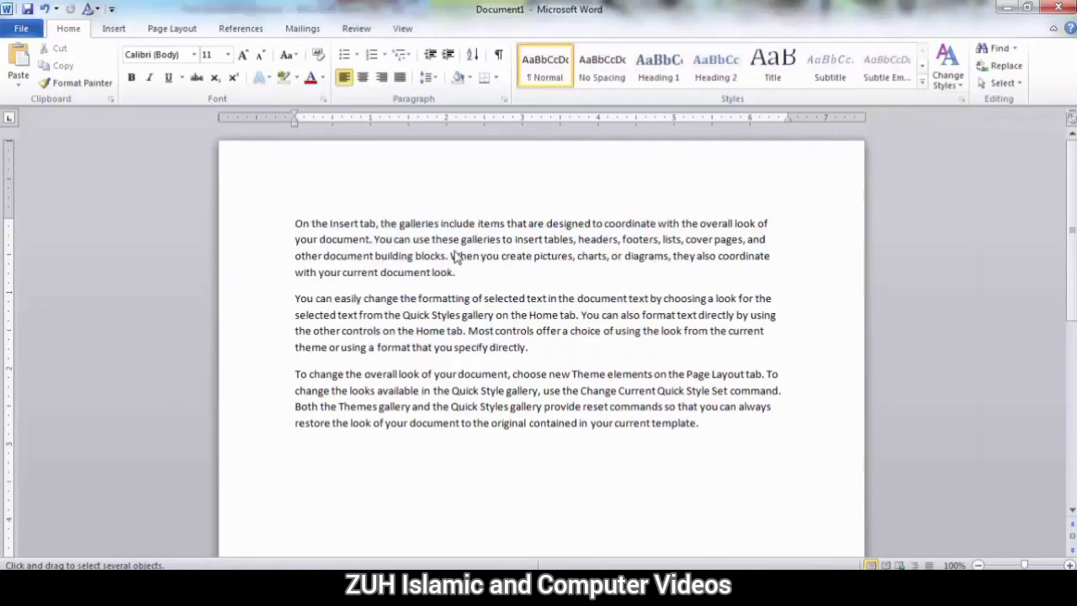
Turn off Select Objects and test text selection on the first paragraph.
left_click(1004, 84)
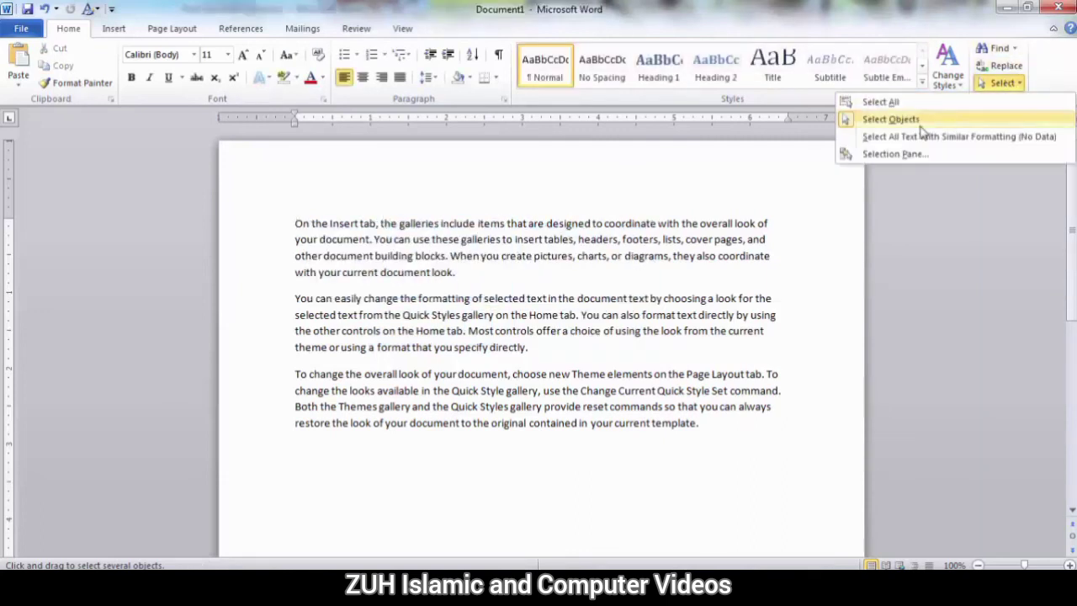
left_click(446, 275)
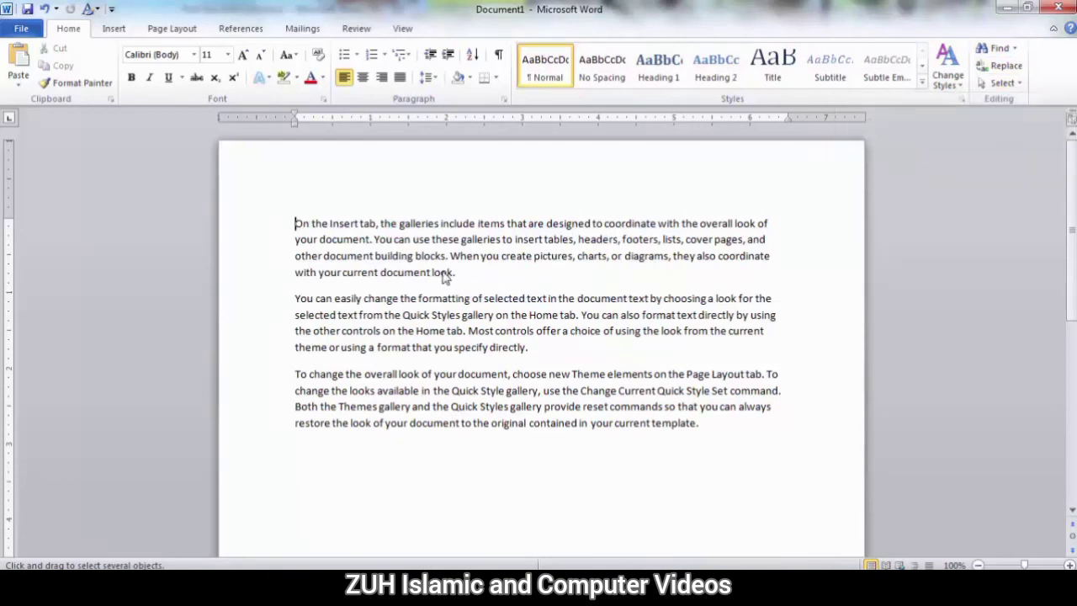
triple_click(418, 244)
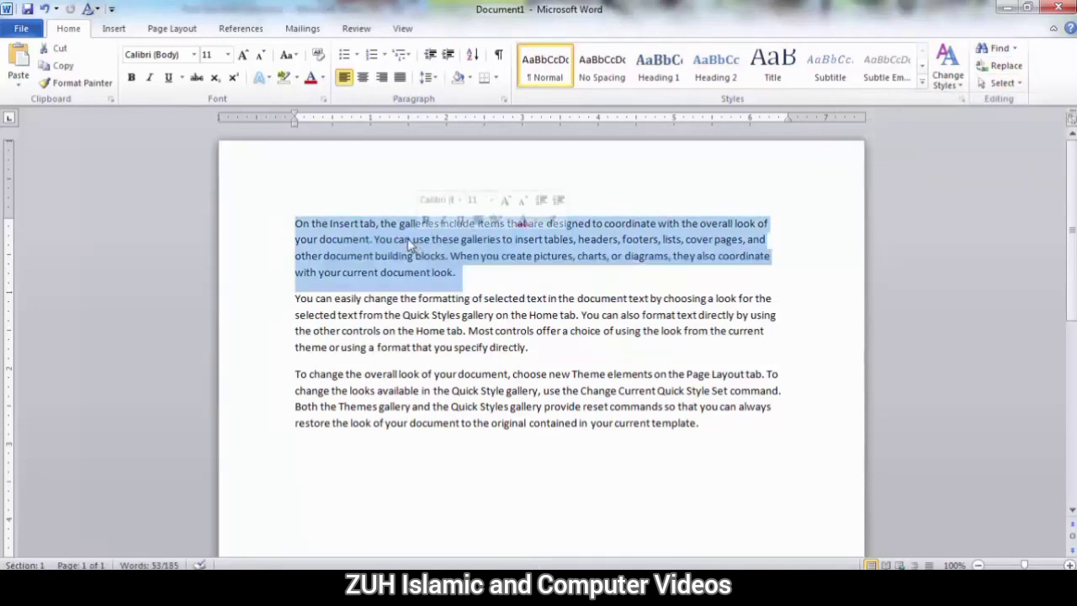
left_click(409, 239)
Color the phrase from "include items" to "You can" red, along with parts of "available" and "gallery" in the third paragraph.
left_click_drag(411, 238, 440, 223)
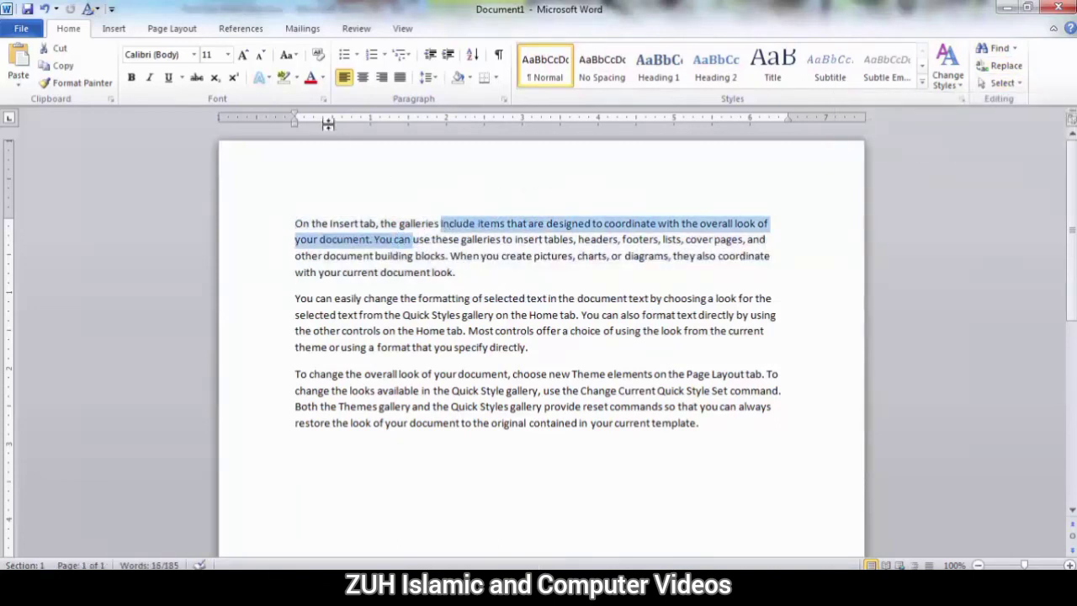
left_click(392, 392)
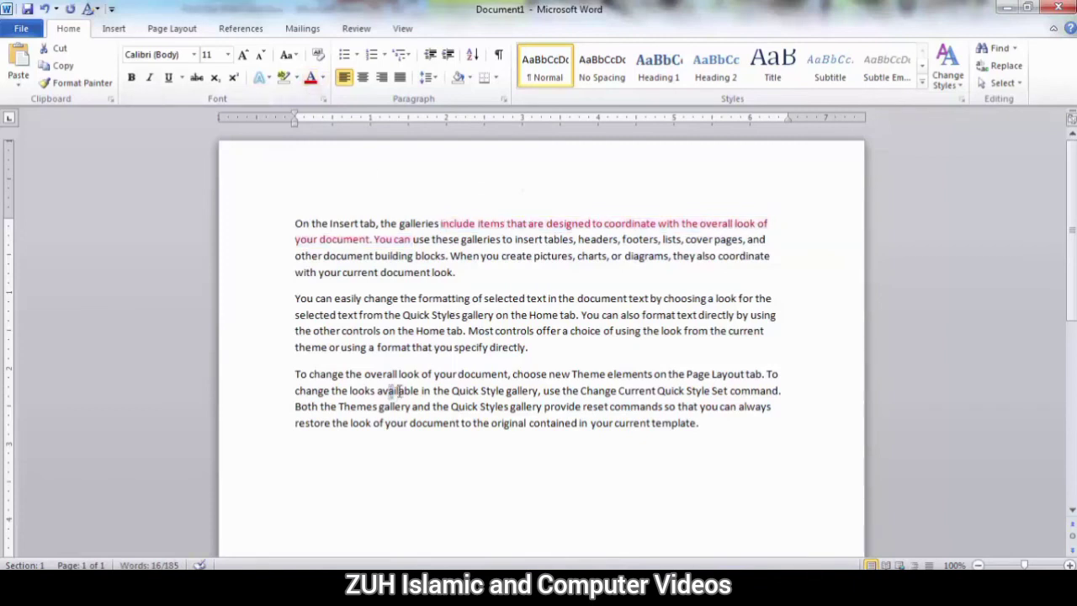
double_click(523, 390)
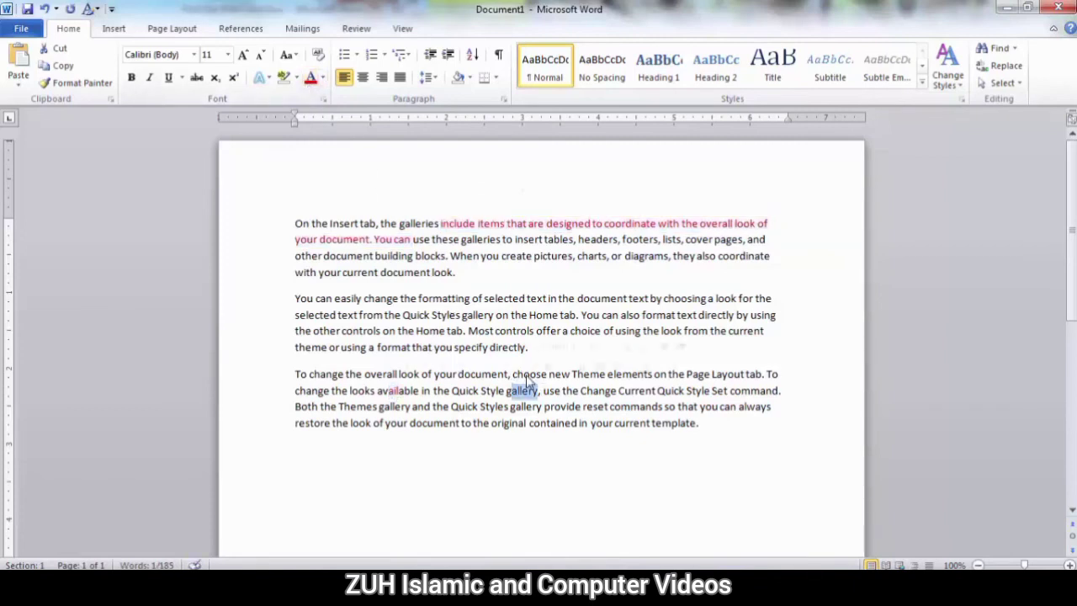
left_click(310, 77)
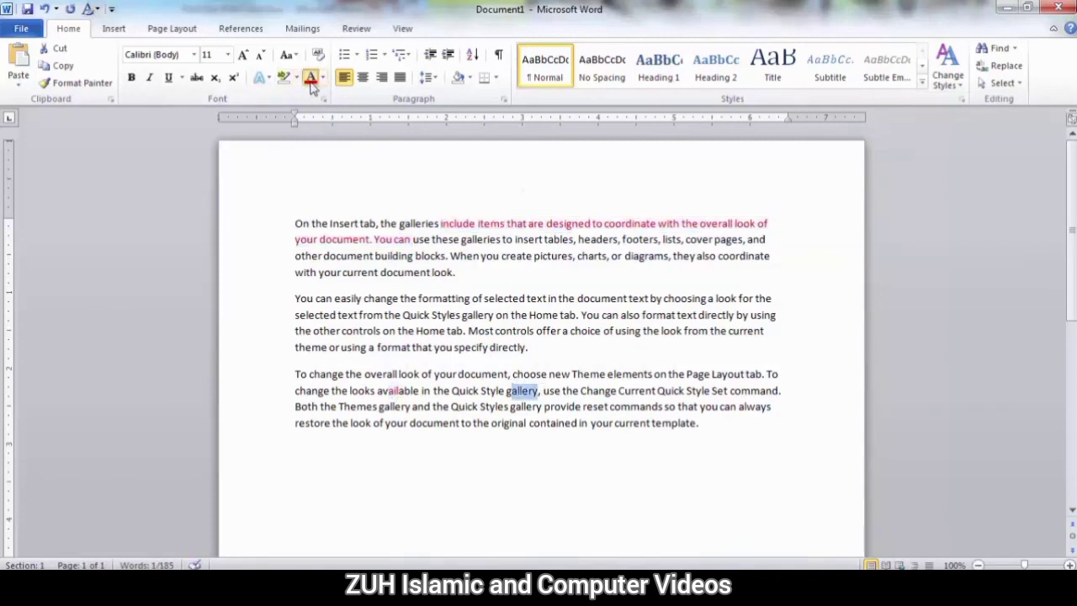
Select all text with formatting similar to the red phrase and set its font color to Automatic.
left_click(473, 224)
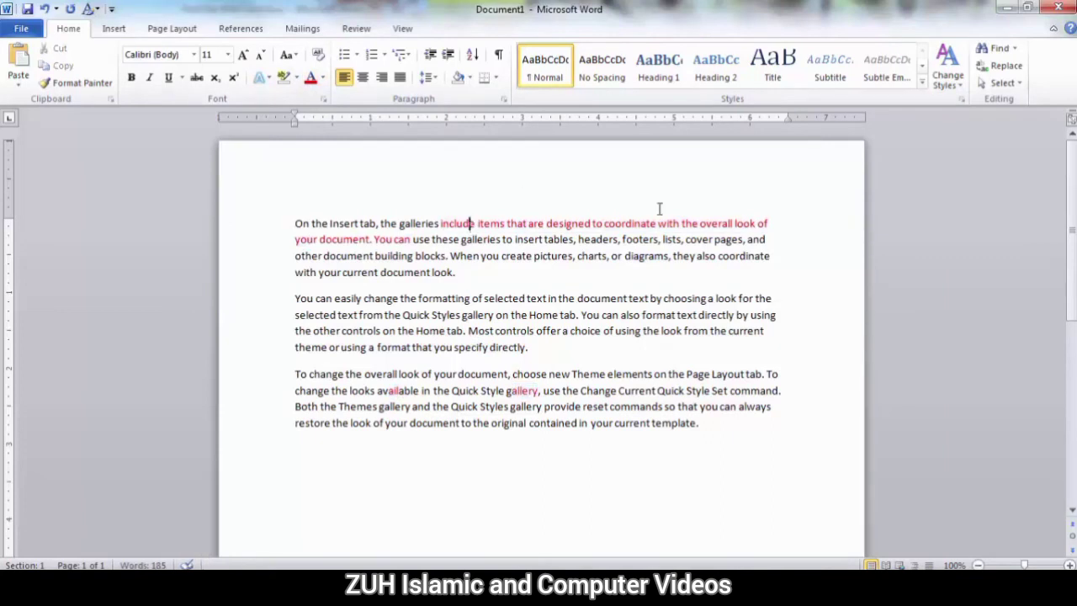
left_click(1000, 82)
left_click(911, 137)
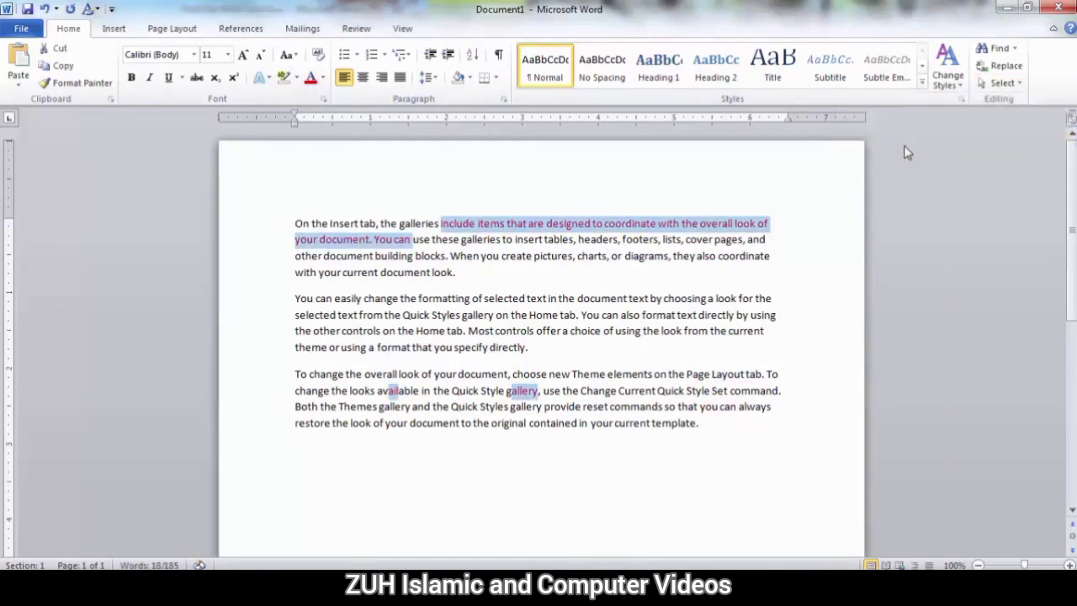
left_click(323, 77)
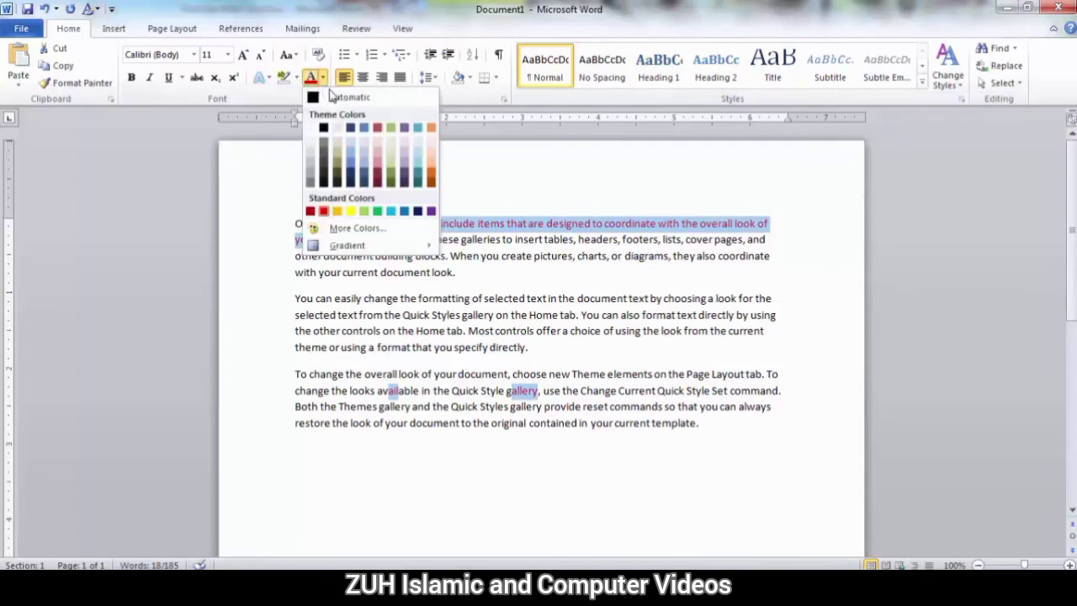
left_click(336, 94)
left_click(472, 224)
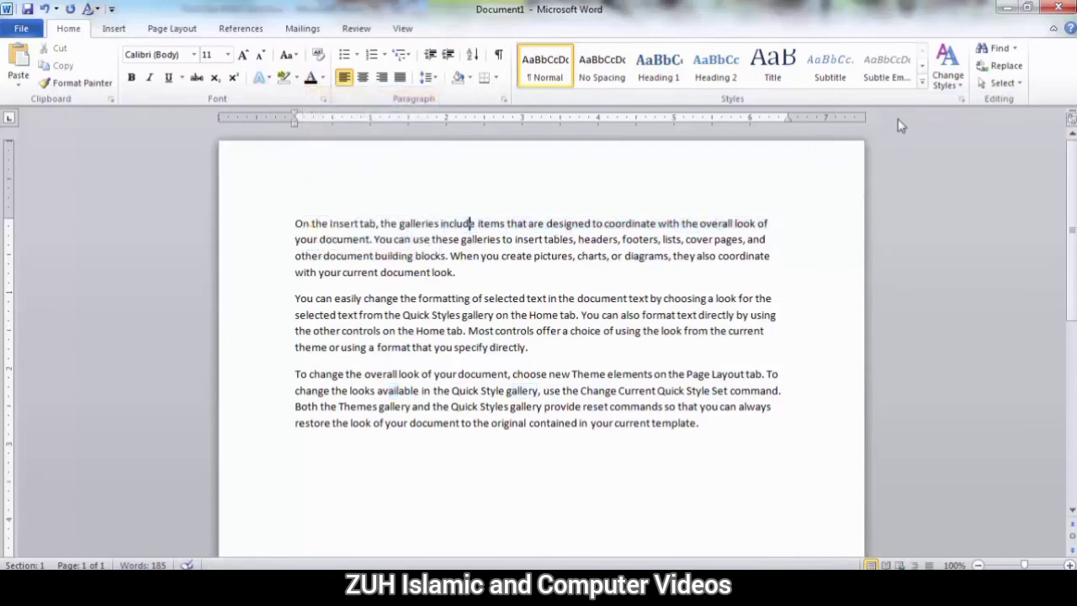
Open the Selection Pane, then draw a rectangle about 1.54" high and 2.02" wide over the text with the black shape style.
left_click(993, 85)
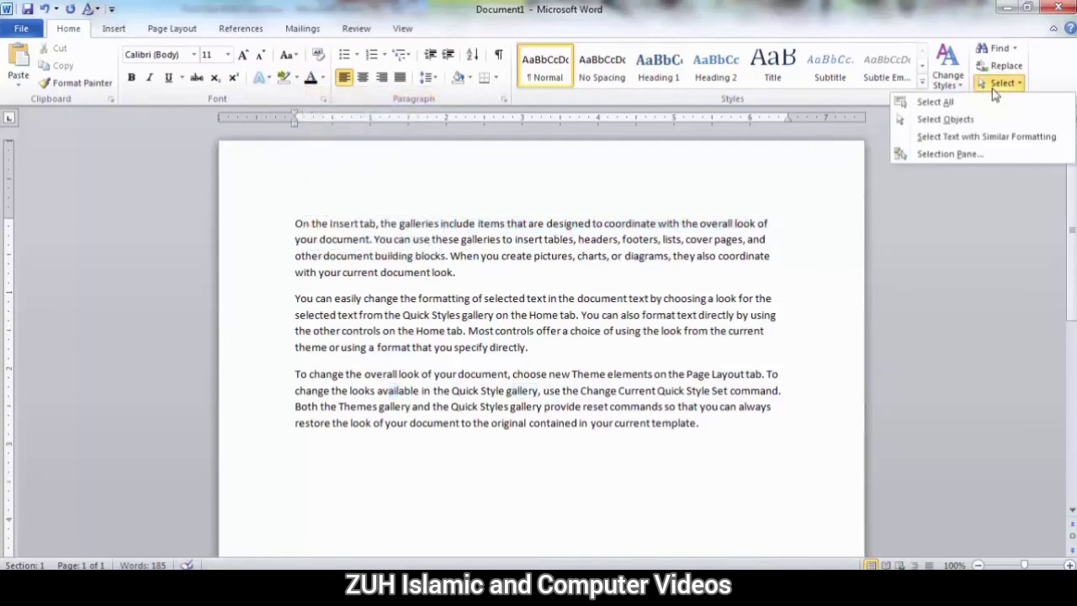
left_click(942, 154)
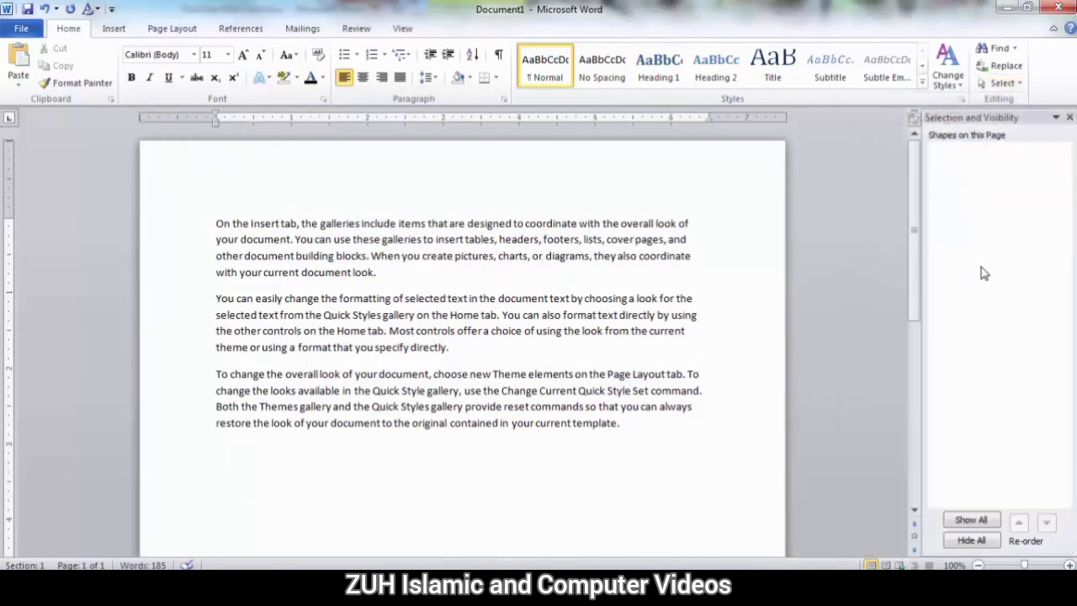
left_click(114, 29)
left_click(232, 74)
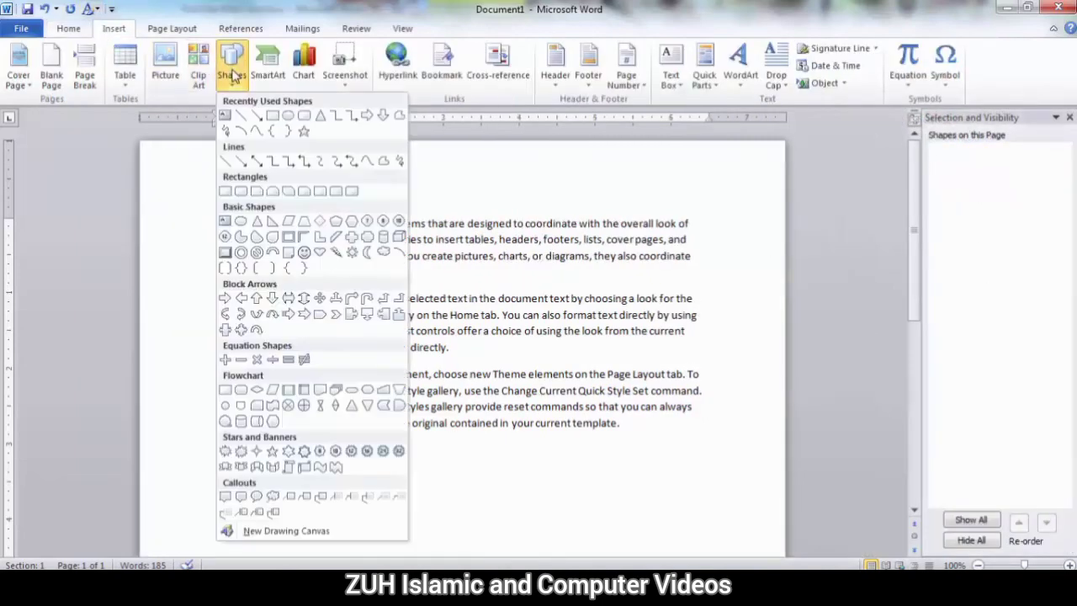
left_click(275, 115)
left_click_drag(290, 260, 444, 376)
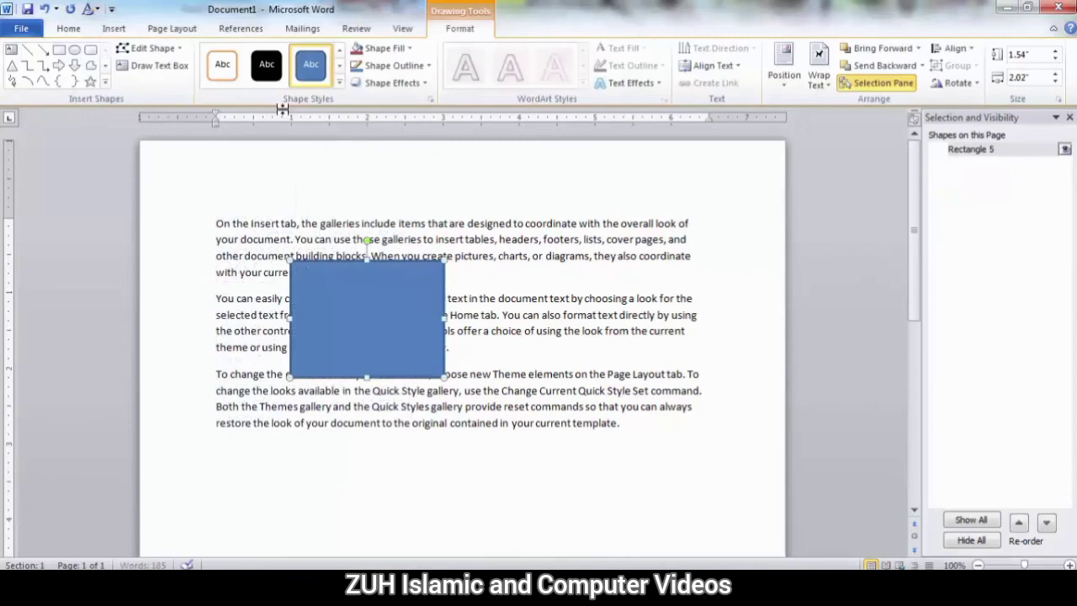
left_click(267, 66)
Draw a white, orange-outlined down arrow about 2.03" by 1.27" and a blue right arrow about 1.85" by 4.38" over the rectangle.
left_click(75, 65)
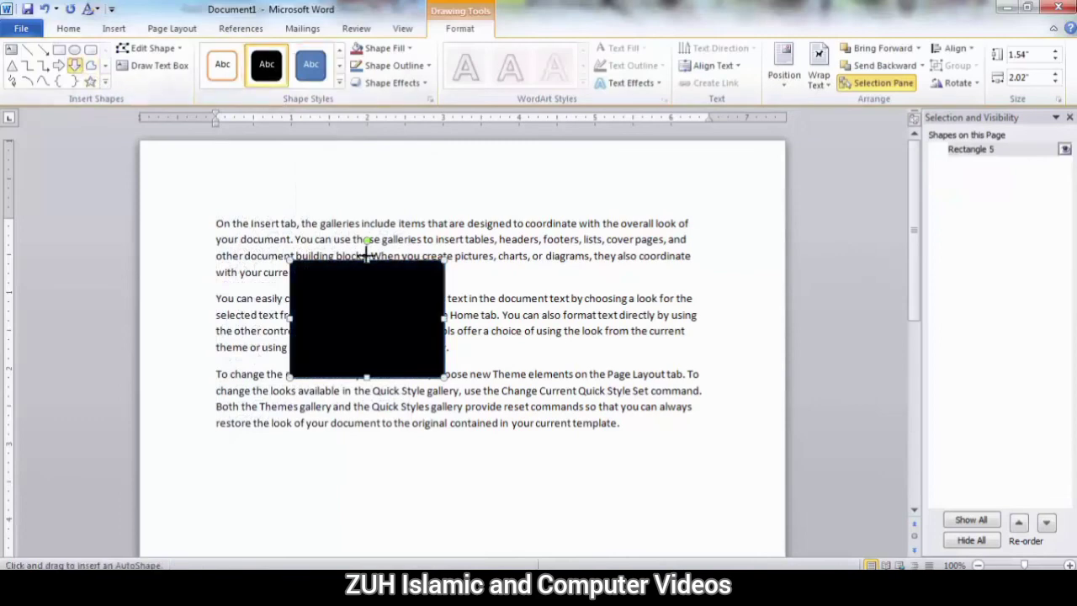
left_click_drag(327, 196, 426, 351)
left_click(222, 64)
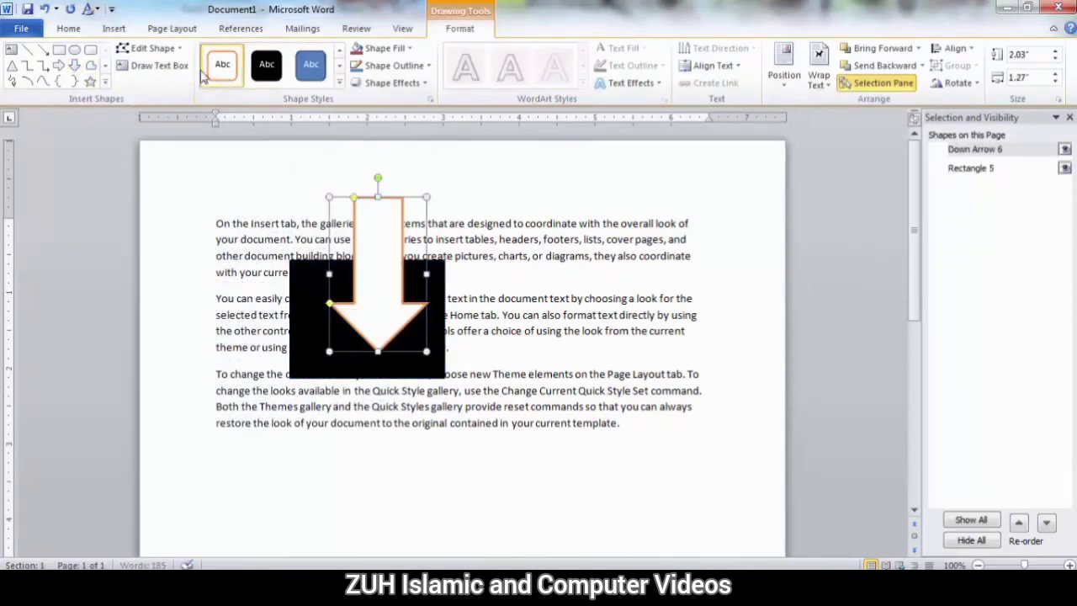
left_click(59, 66)
left_click_drag(270, 259, 604, 399)
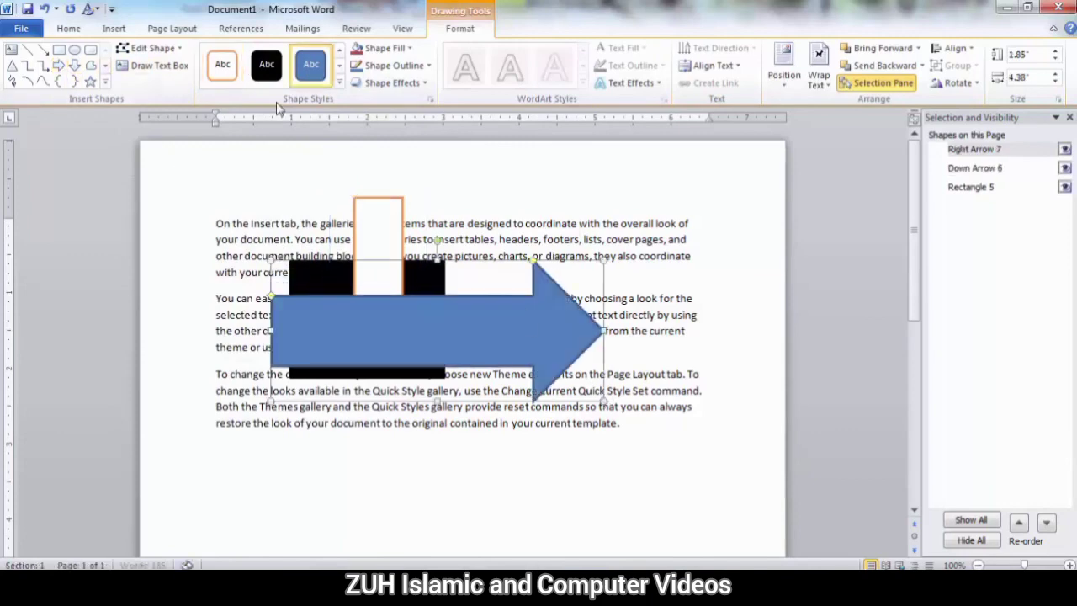
Restyle the blue right arrow with the light orange gradient shape style.
left_click(339, 81)
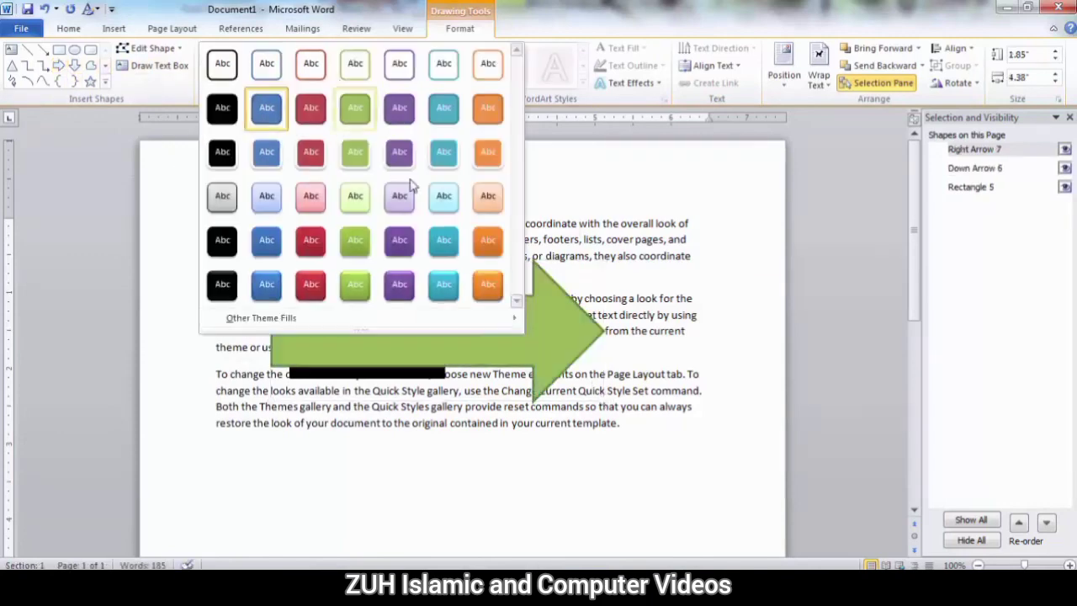
left_click(488, 200)
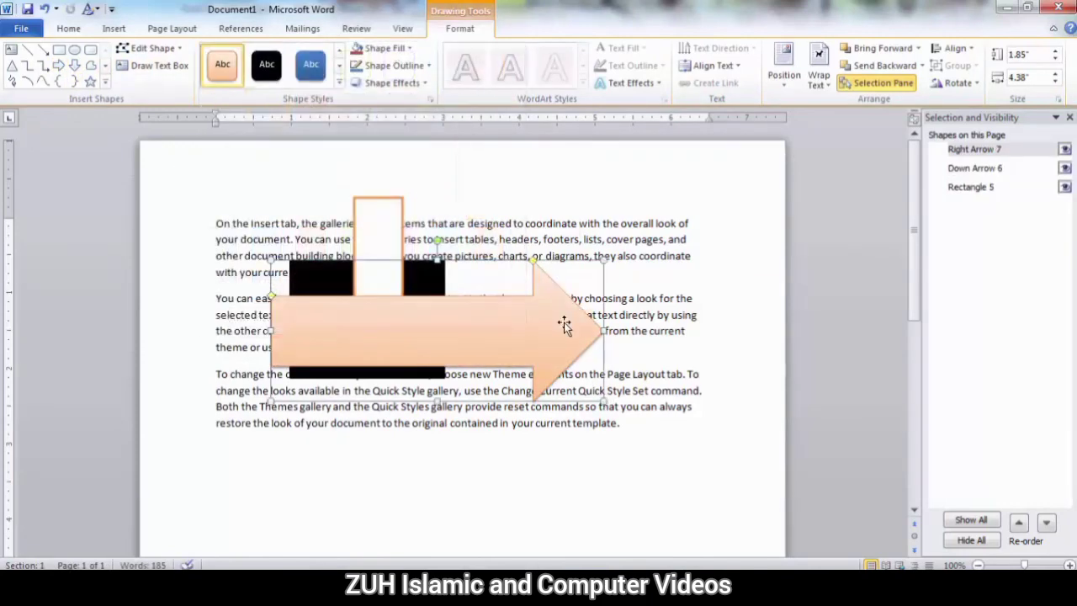
Hide and show the right arrow, the down arrow and the rectangle one after another using their individual visibility settings.
left_click(1065, 150)
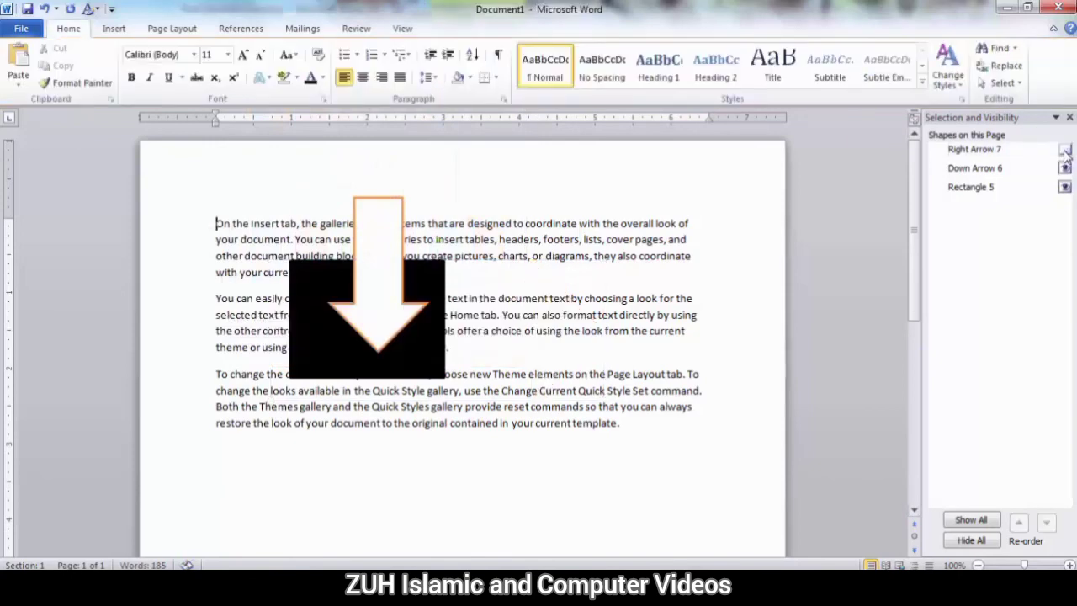
left_click(1065, 149)
left_click(1065, 168)
left_click(1065, 169)
left_click(1065, 168)
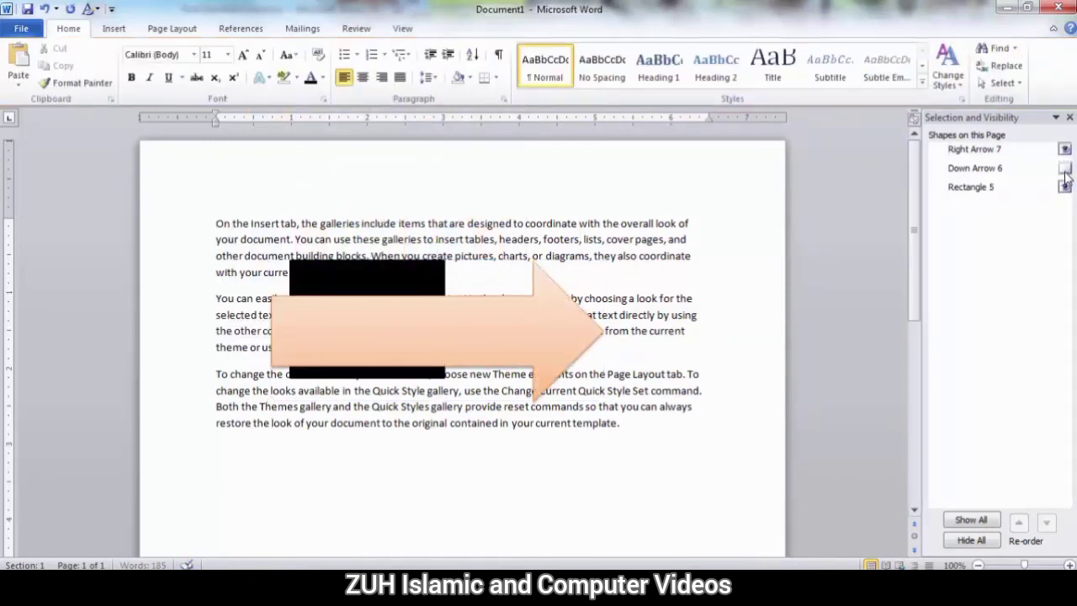
left_click(1065, 169)
left_click(1065, 187)
left_click(1065, 187)
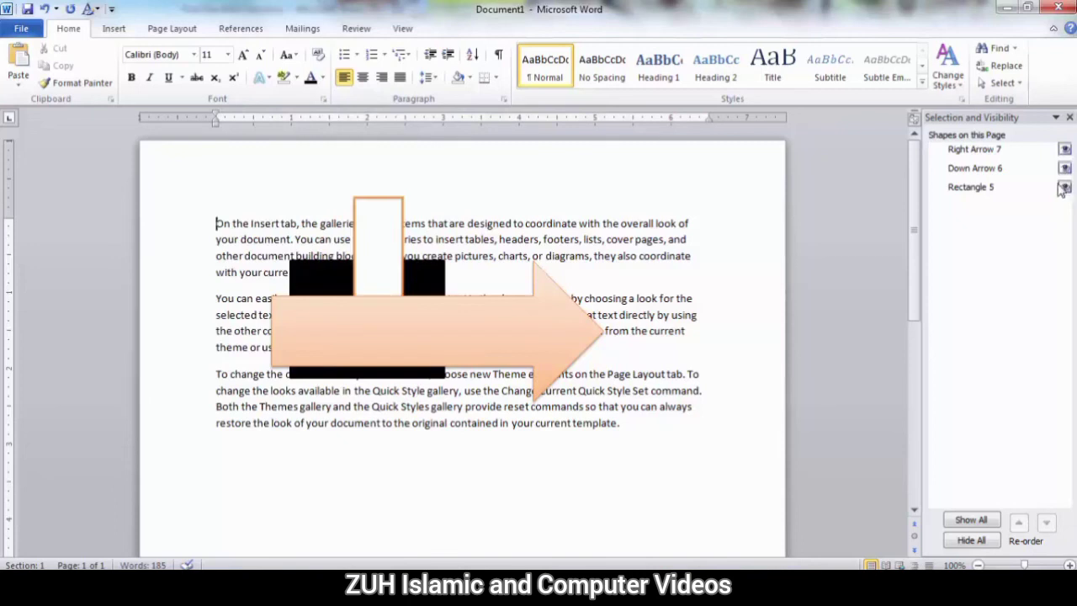
Send the right arrow behind the other two shapes, and bring it back to the front of the stacking order.
left_click(1027, 152)
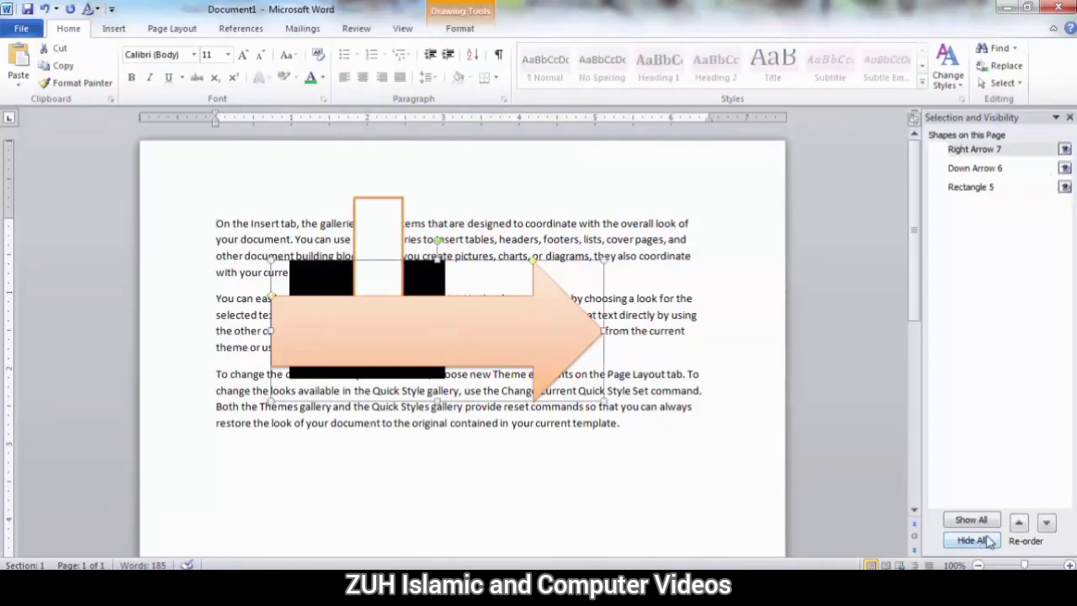
left_click(1046, 523)
left_click(1044, 523)
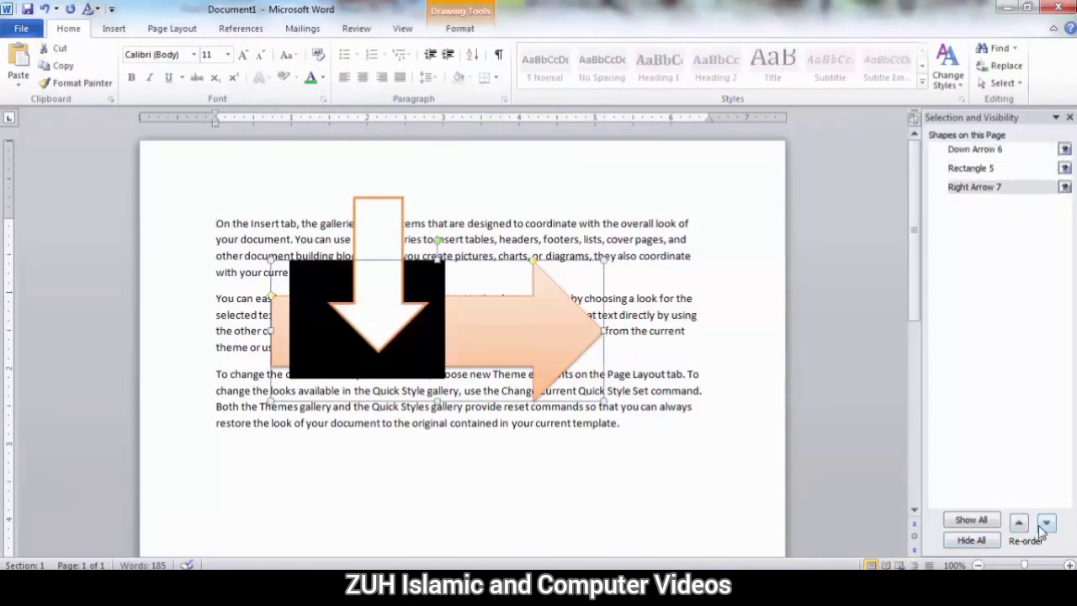
left_click(1019, 524)
left_click(1019, 523)
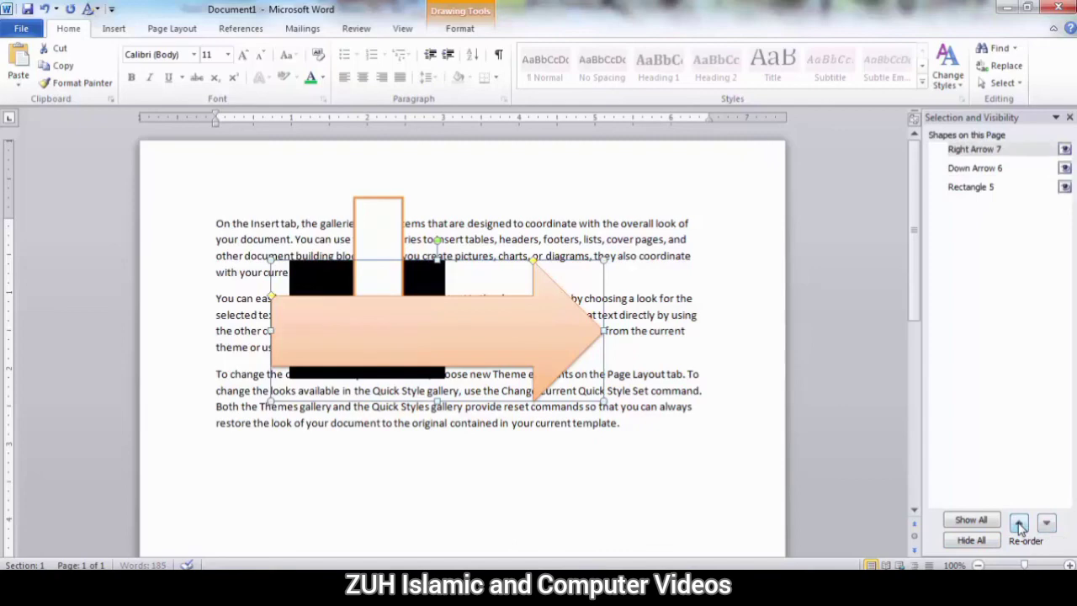
Hide all the shapes on the page at once, and show them all again.
left_click(975, 540)
left_click(979, 526)
left_click(979, 538)
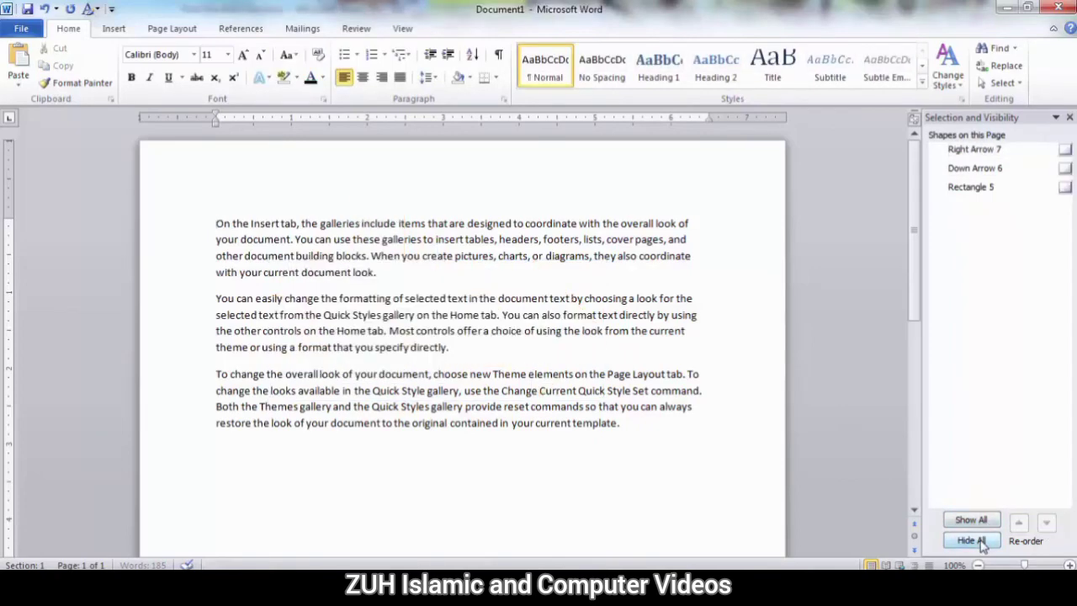
left_click(975, 522)
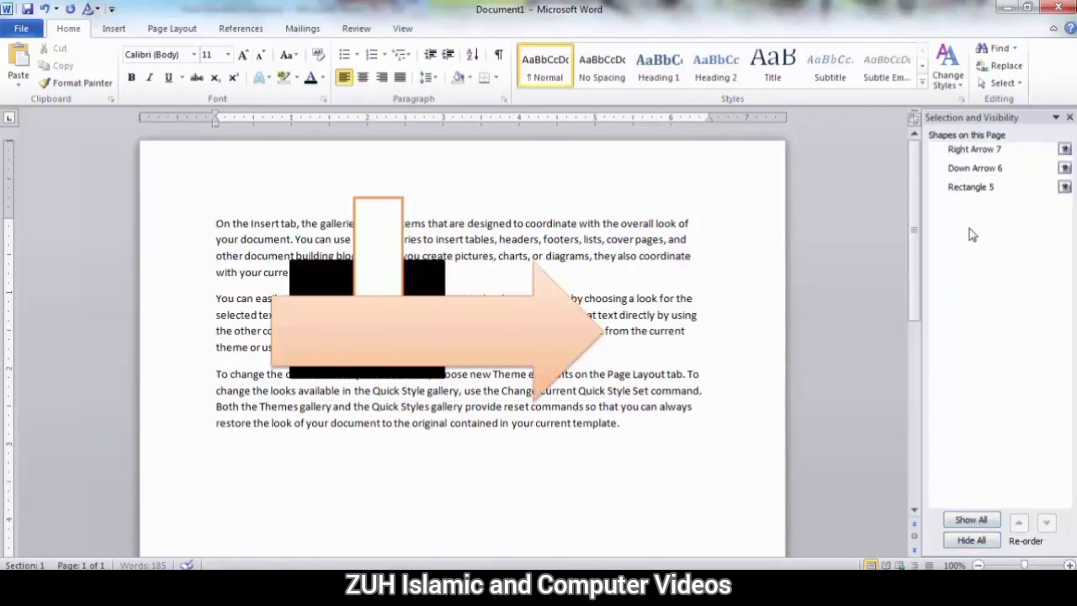
Select the right arrow, down arrow and rectangle in turn from the list of shapes, and close the Selection Pane.
left_click(974, 151)
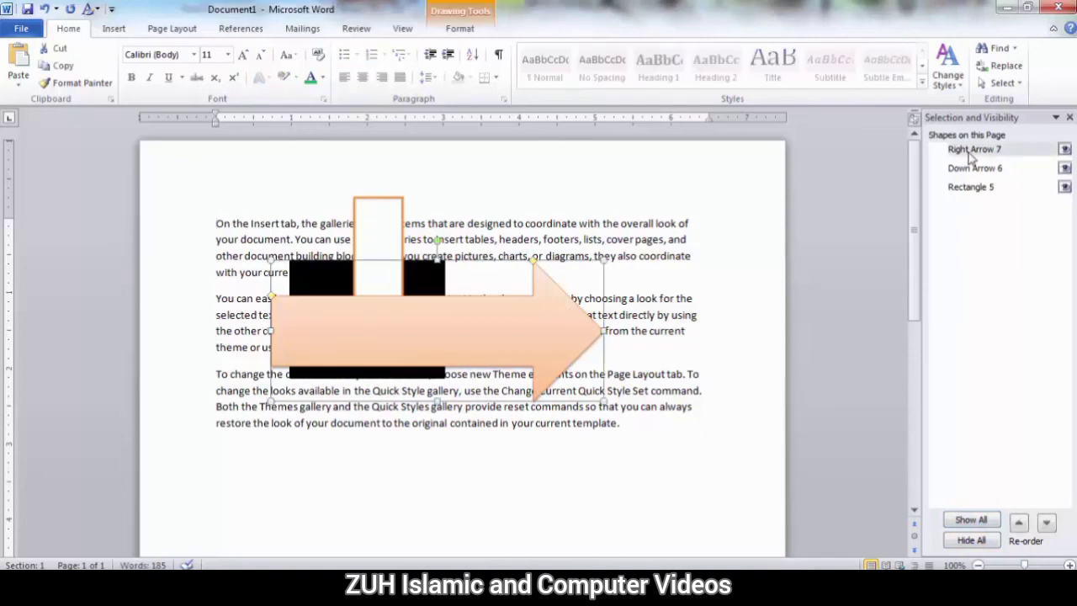
left_click(976, 171)
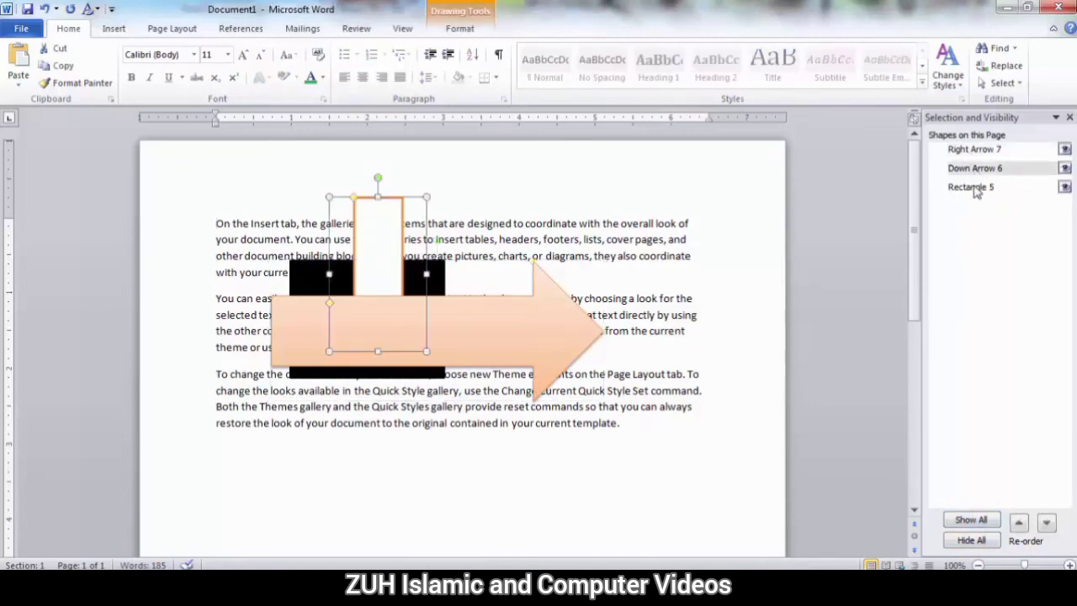
left_click(973, 188)
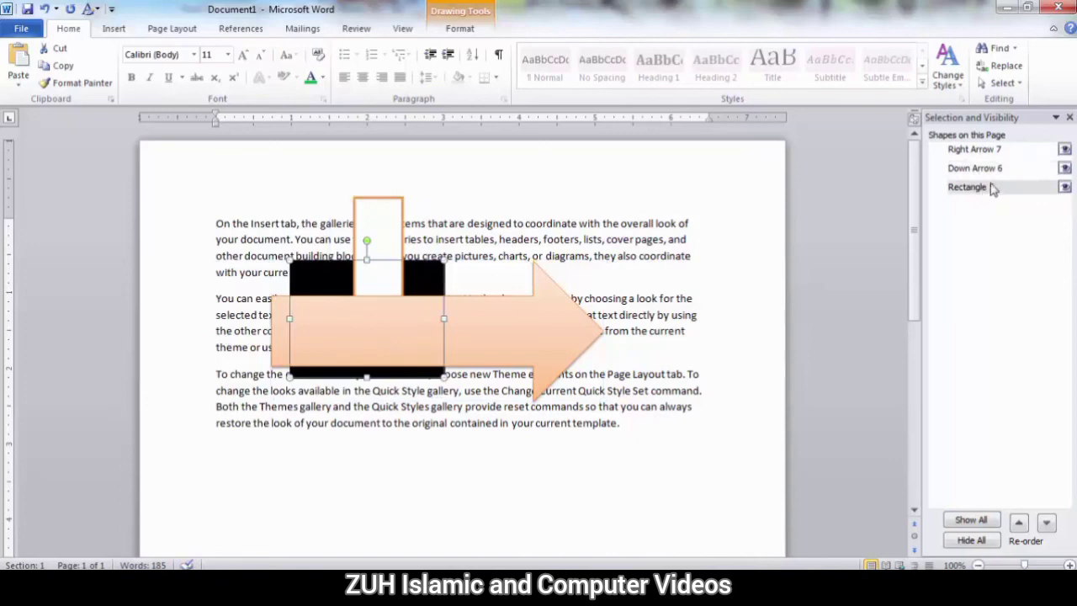
left_click(1069, 117)
Delete the right arrow, the down arrow and the black rectangle from the page.
left_click(544, 347)
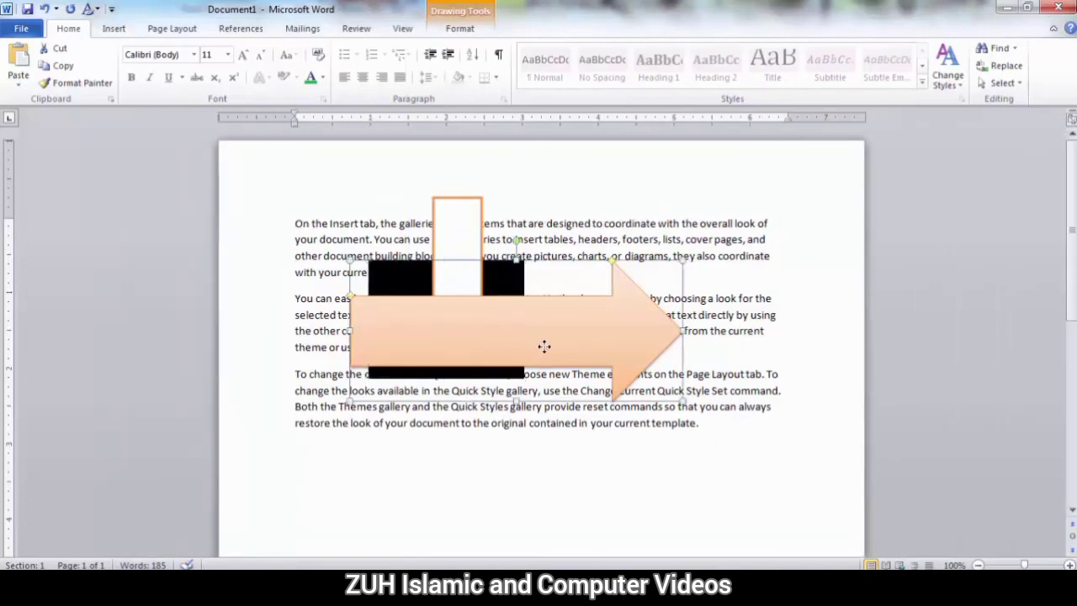
key("Delete")
left_click(491, 326)
key("Delete")
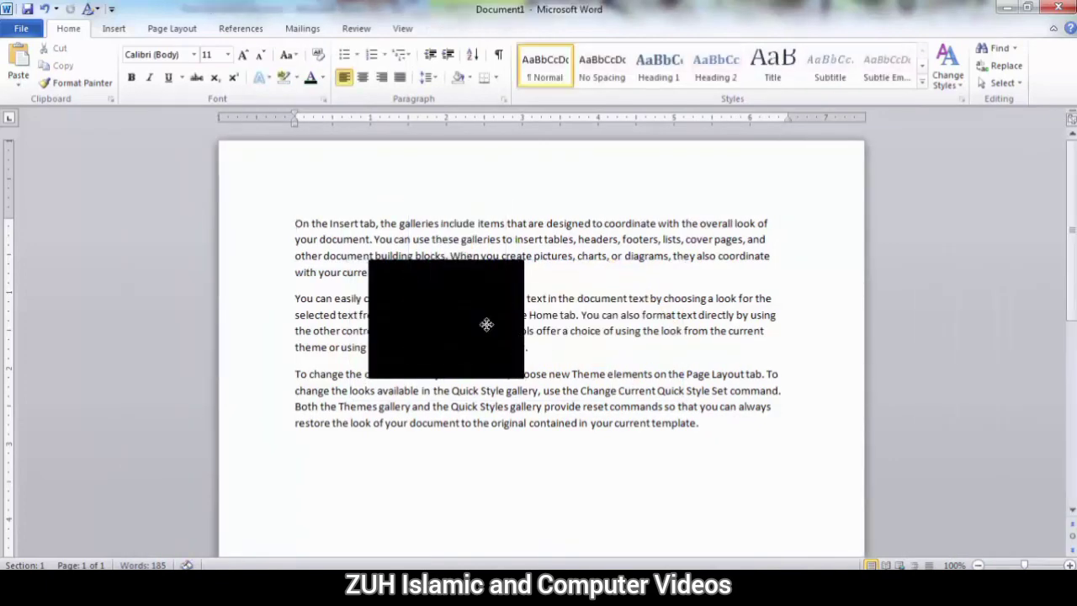
left_click(486, 327)
key("Delete")
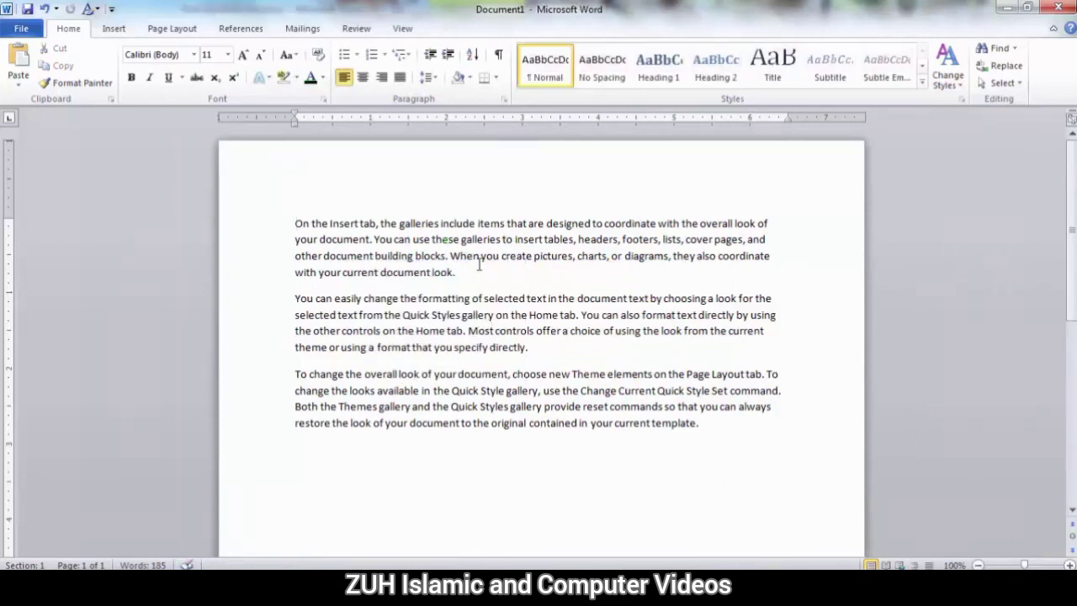